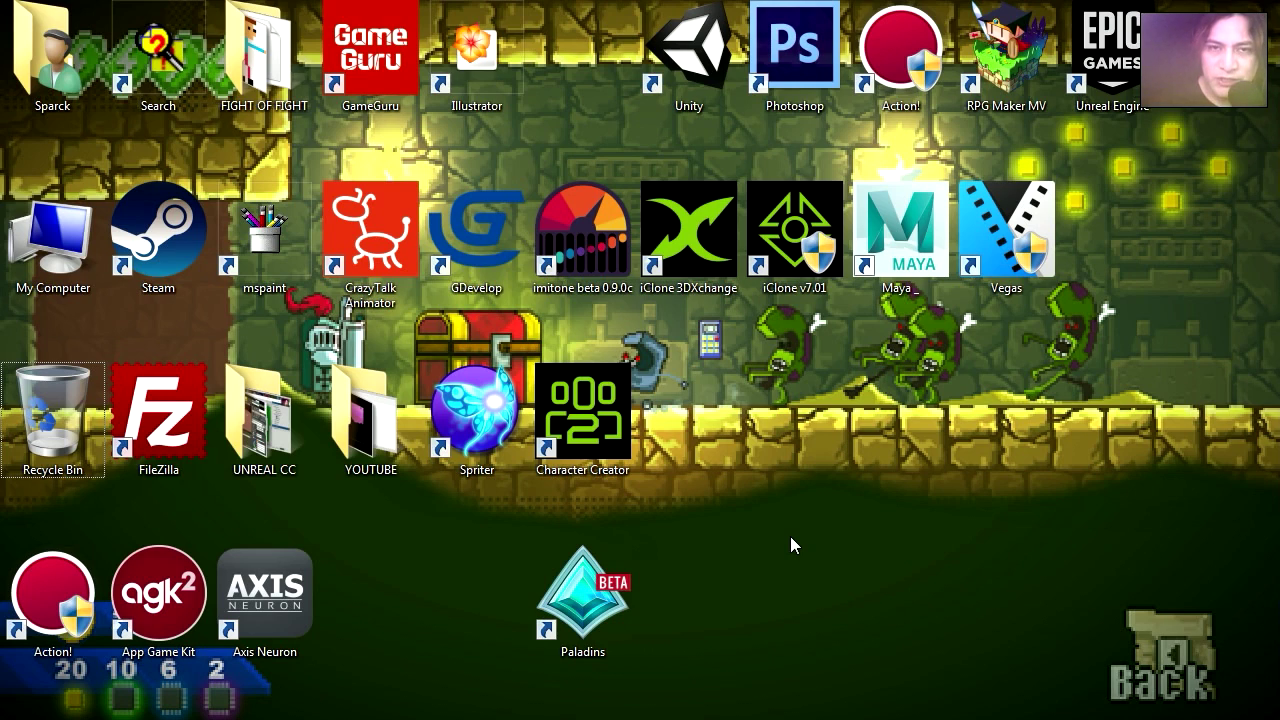
Step: Review the seven sprite files in the FIGHT OF FIGHT folder, then close Explorer
{"action": "double_click", "coordinate": [264, 55]}
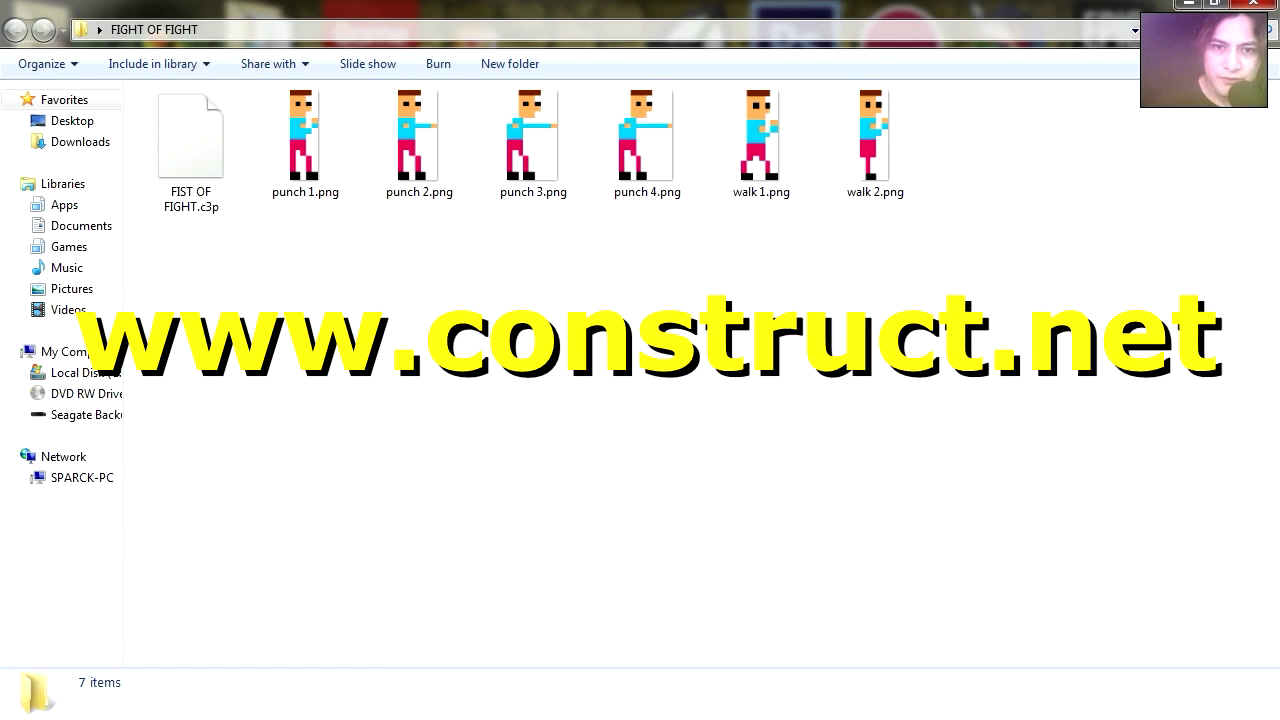
{"action": "left_click", "coordinate": [1250, 5]}
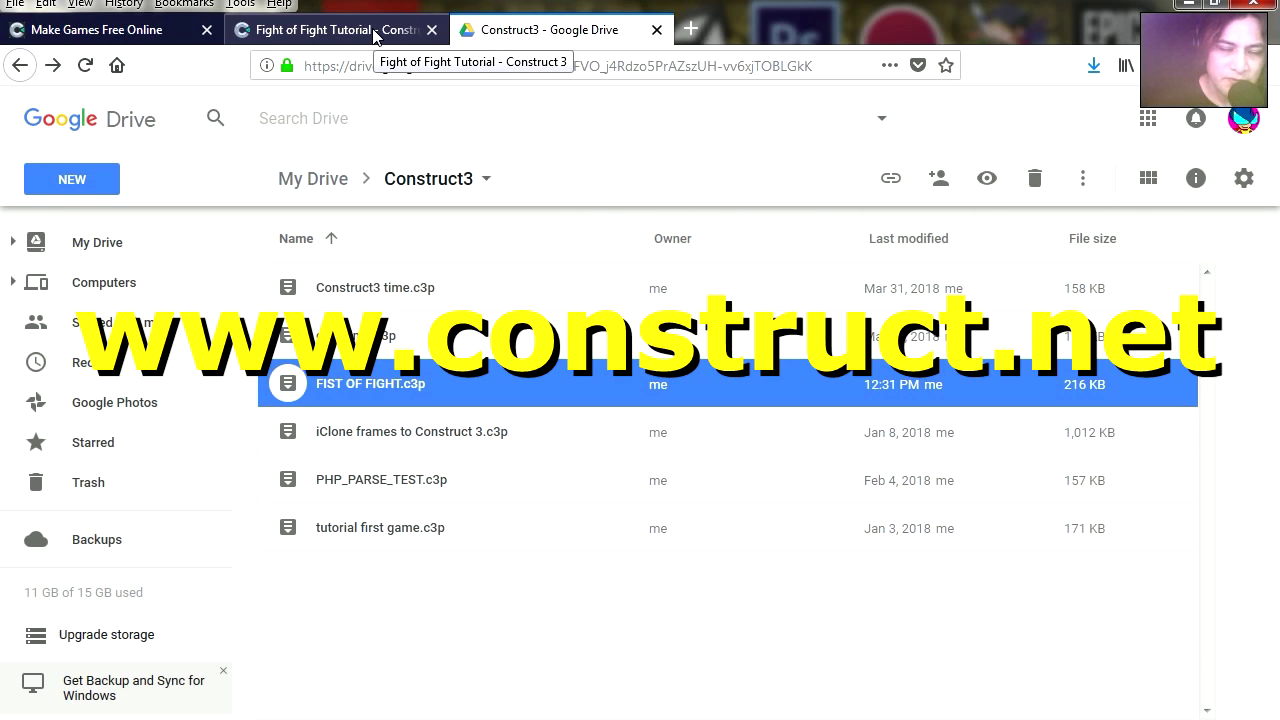
Step: Launch a browser preview of the Fight of Fight Tutorial project
{"action": "left_click", "coordinate": [375, 37]}
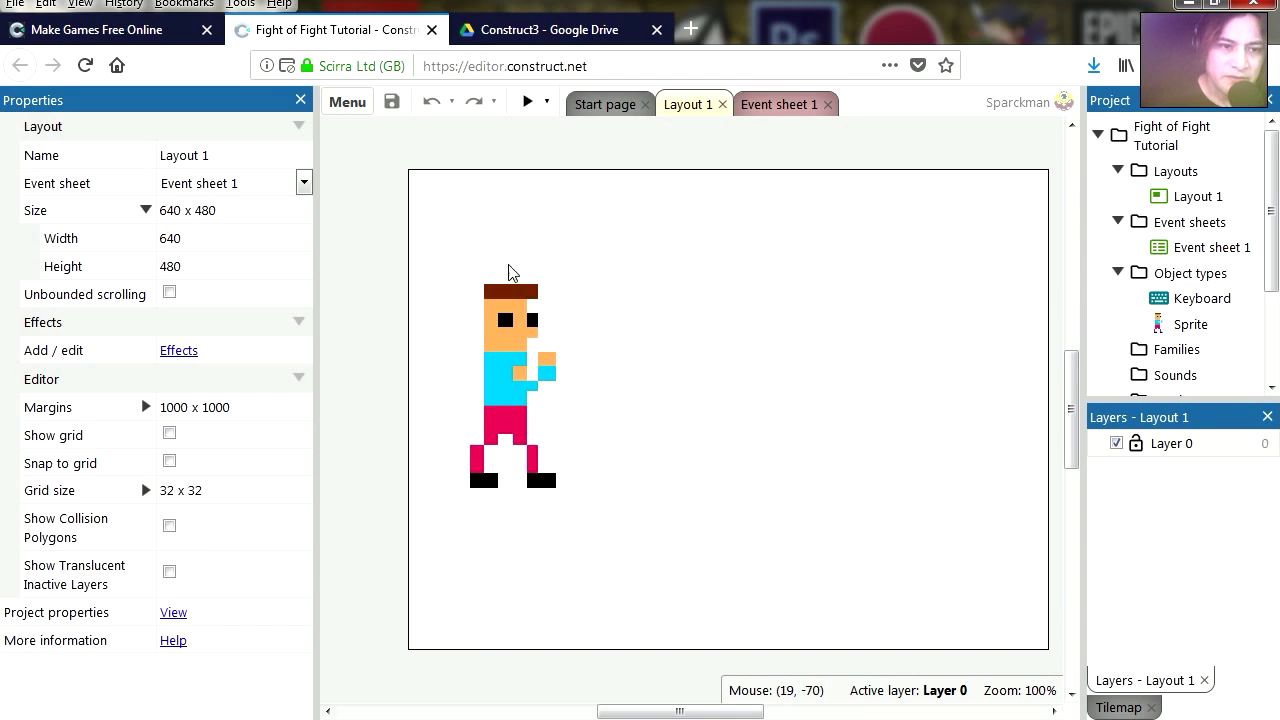
{"action": "left_click", "coordinate": [528, 102]}
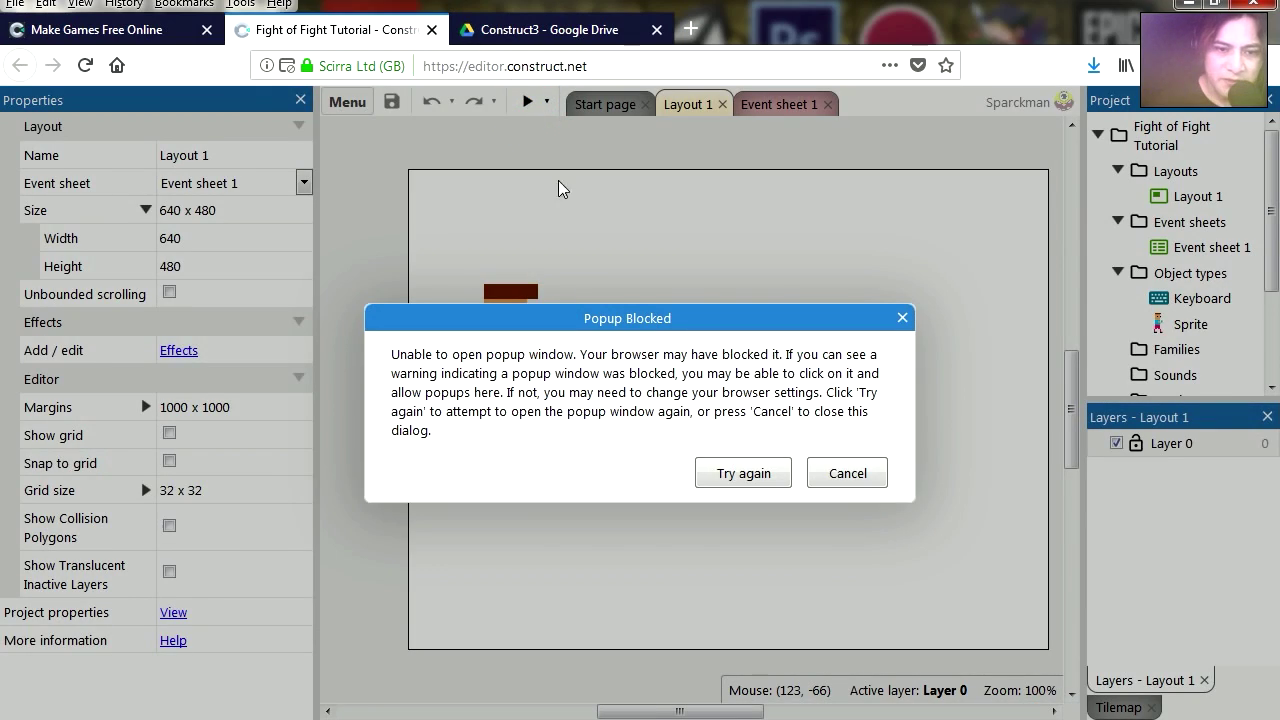
{"action": "left_click", "coordinate": [744, 474]}
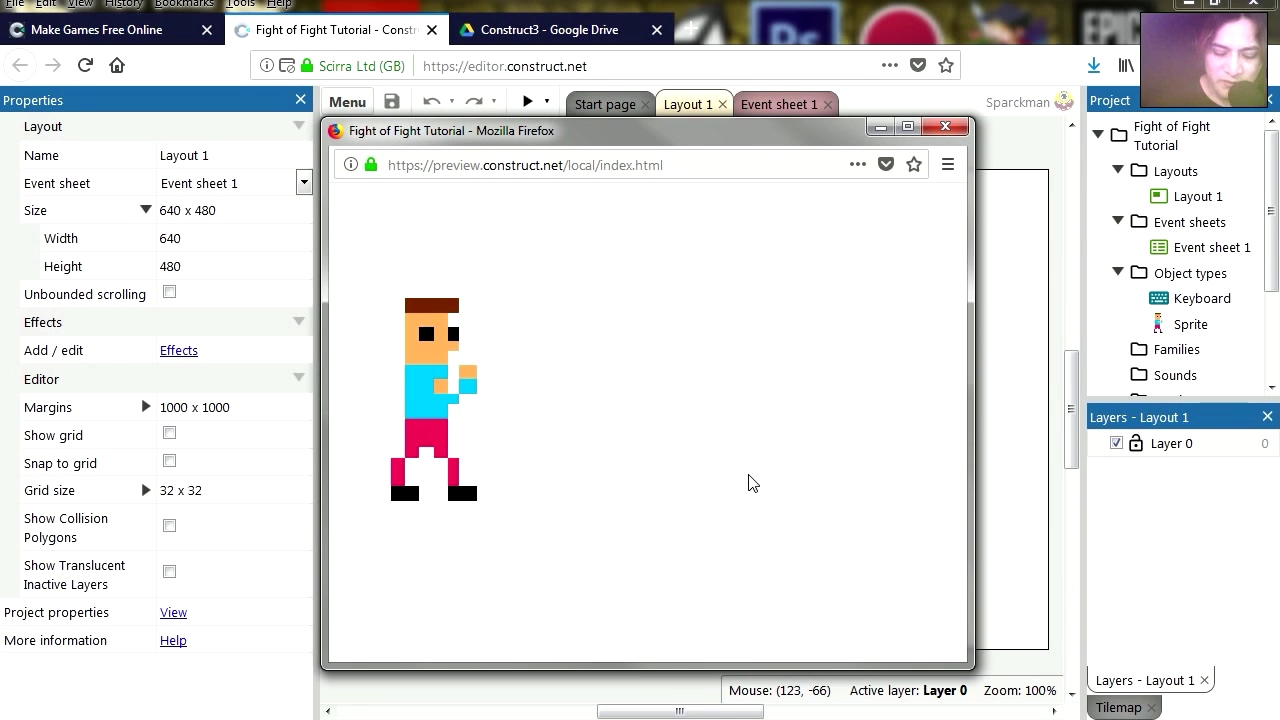
Step: Walk the fighter back and forth with the Left and Right arrow keys
{"action": "key", "text": "Right"}
{"action": "key", "text": "Left"}
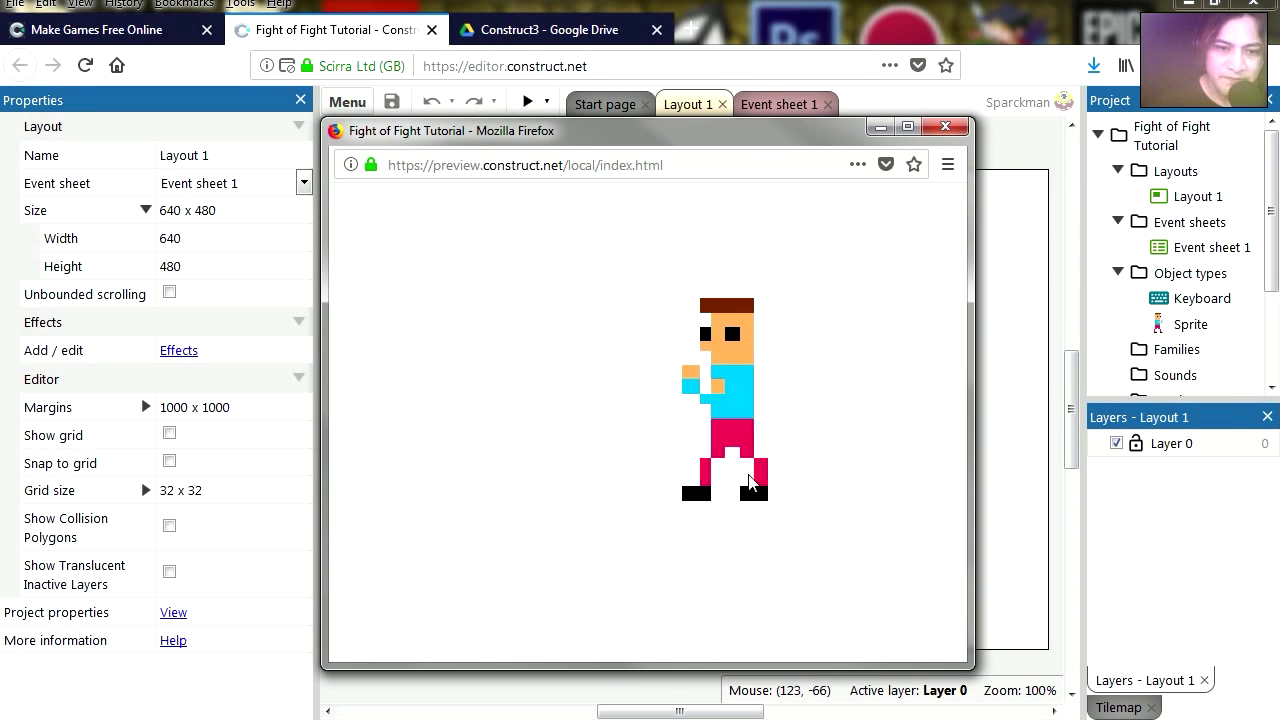
{"action": "key", "text": "Right"}
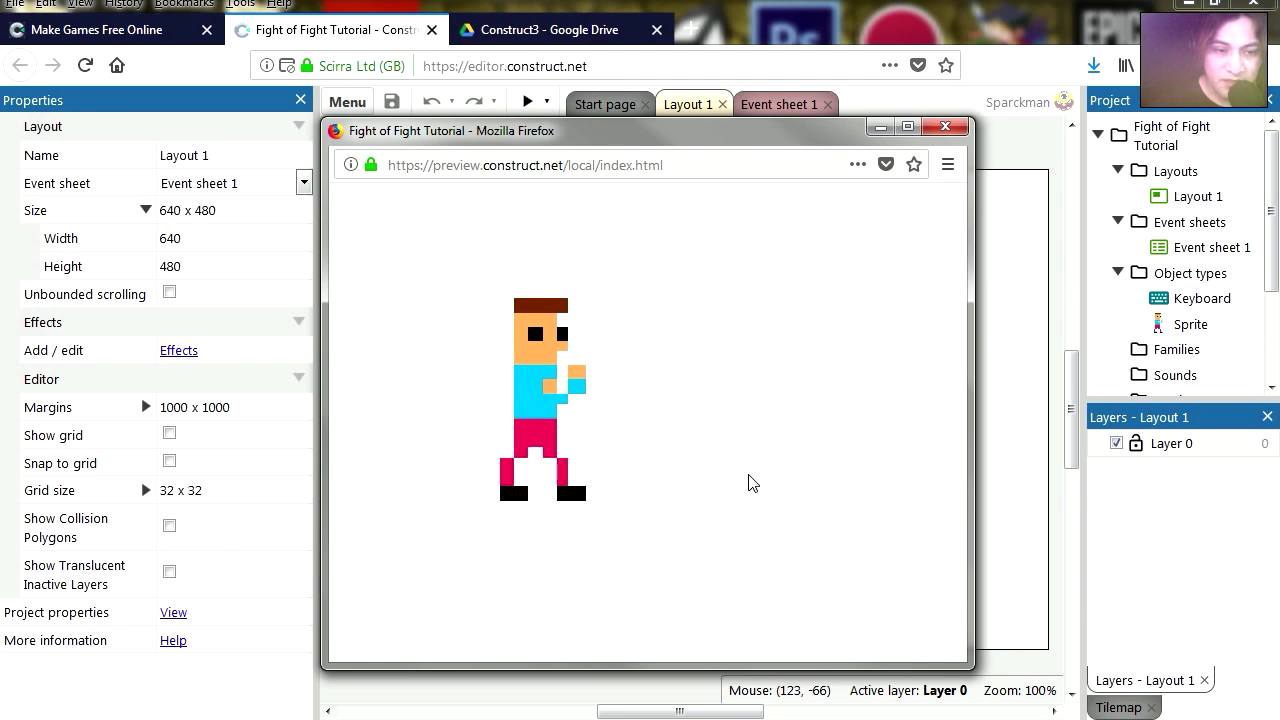
{"action": "key", "text": "Left"}
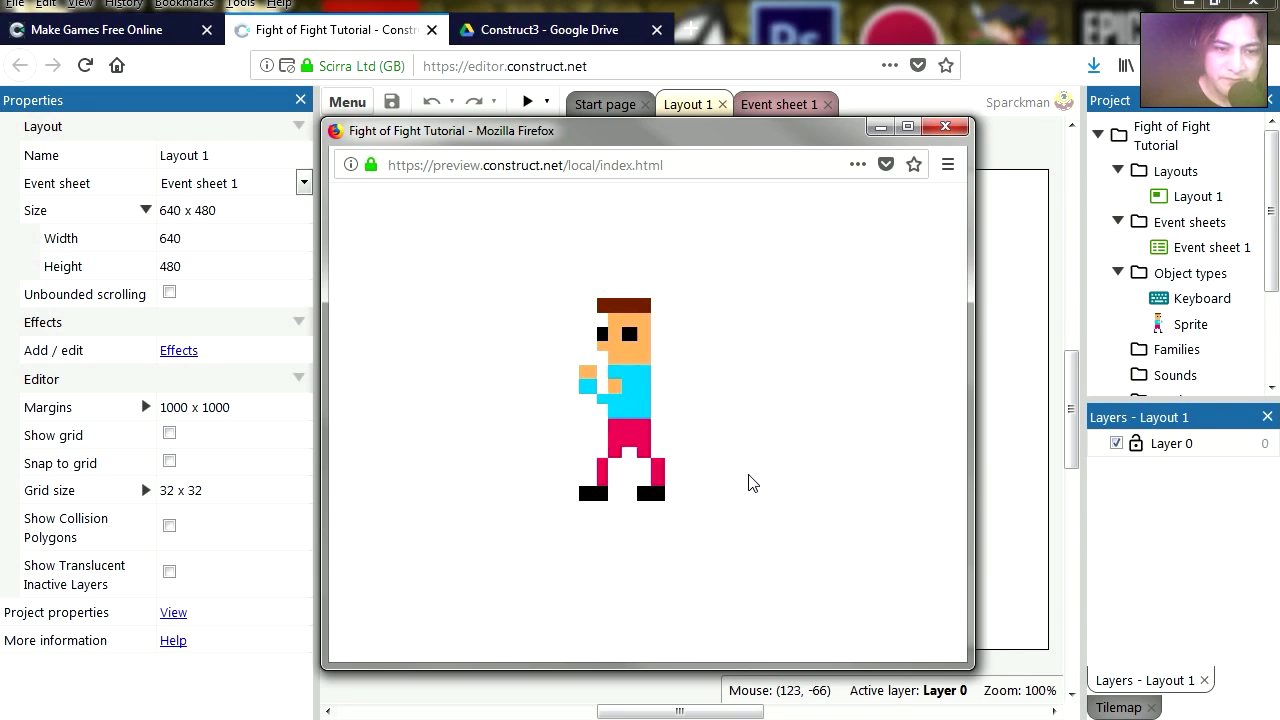
{"action": "key", "text": "Right"}
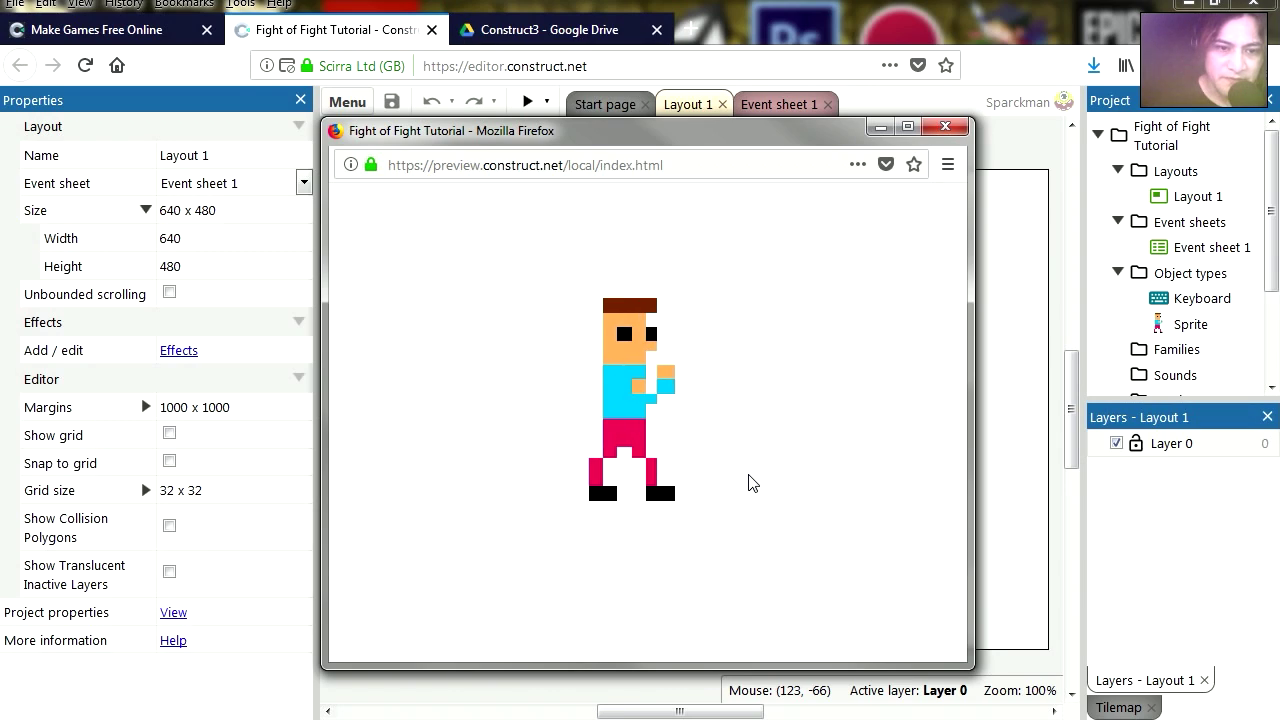
{"action": "key", "text": "Left"}
{"action": "key", "text": "Right"}
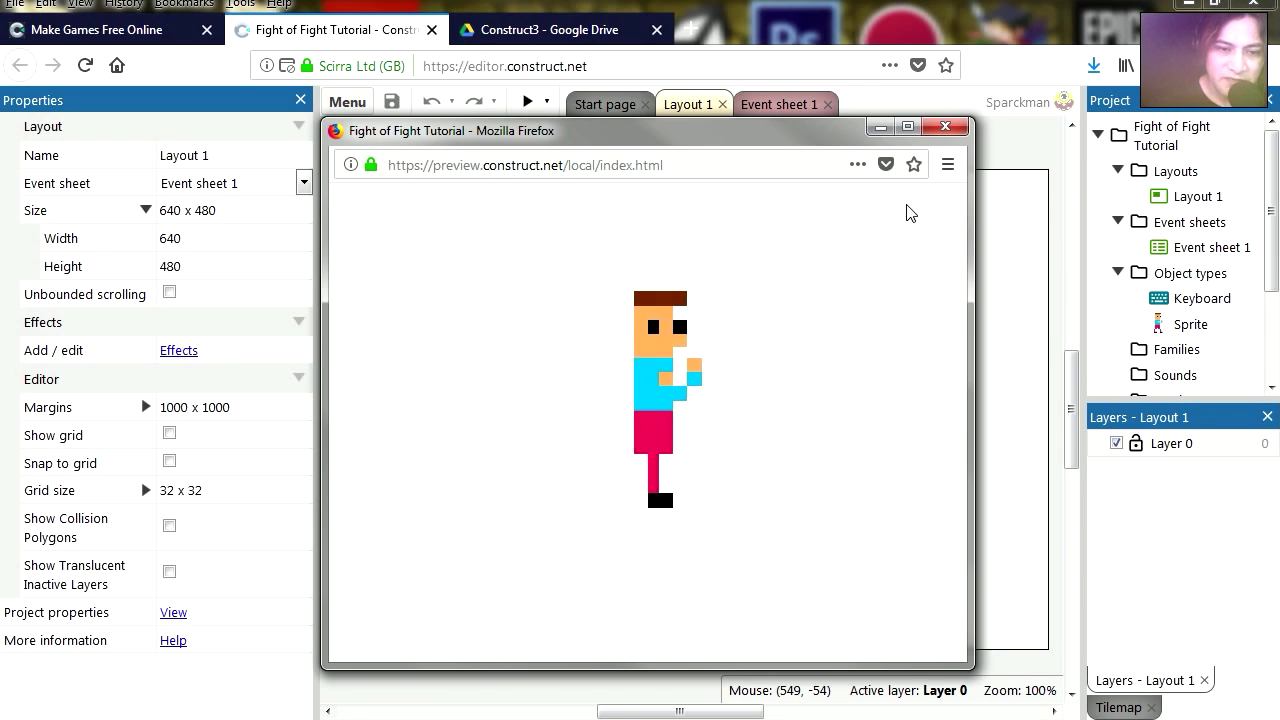
{"action": "key", "text": "Left"}
{"action": "key", "text": "Right"}
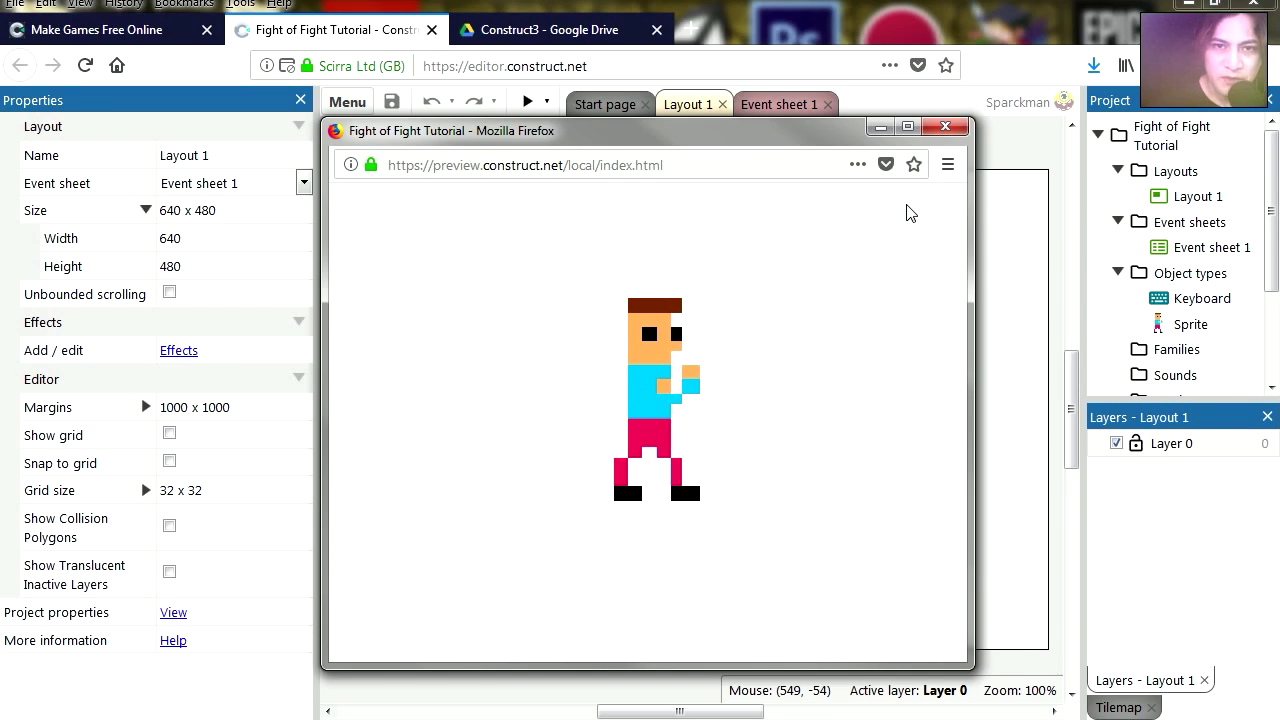
{"action": "key", "text": "Left"}
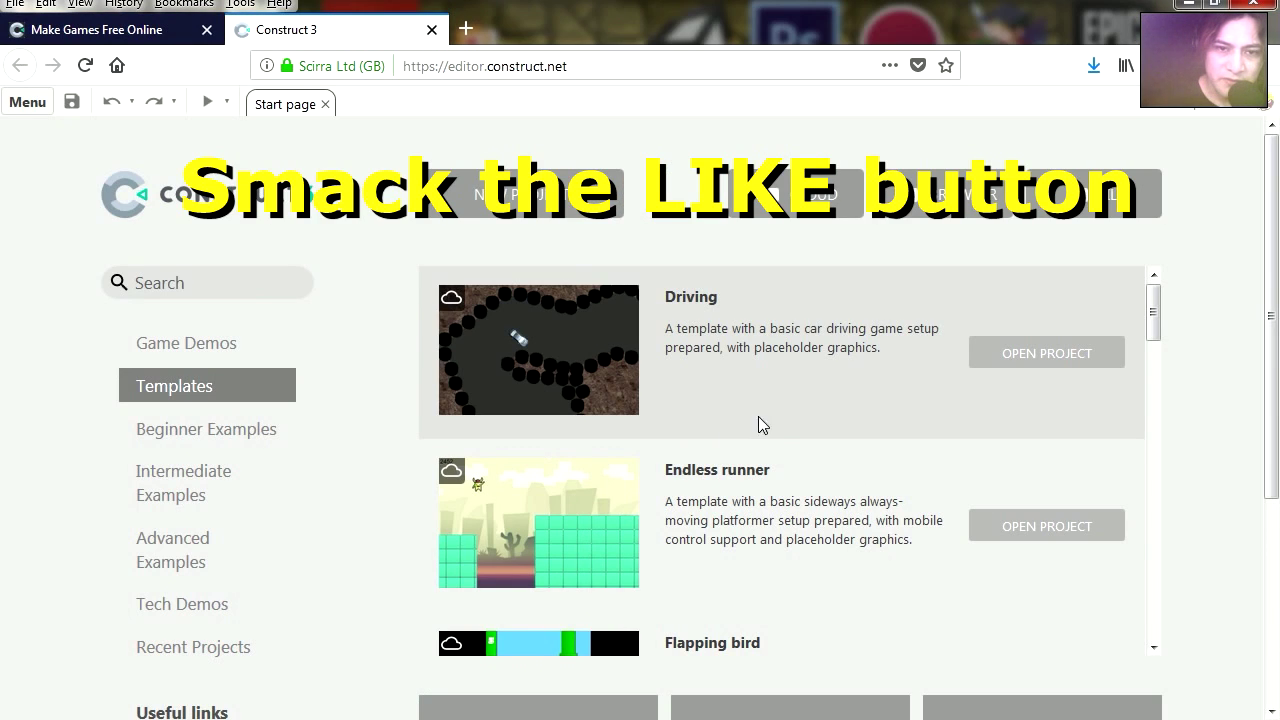
Step: Create a new 640 x 480 SD landscape 4:3 project optimized for pixel art
{"action": "left_click", "coordinate": [540, 194]}
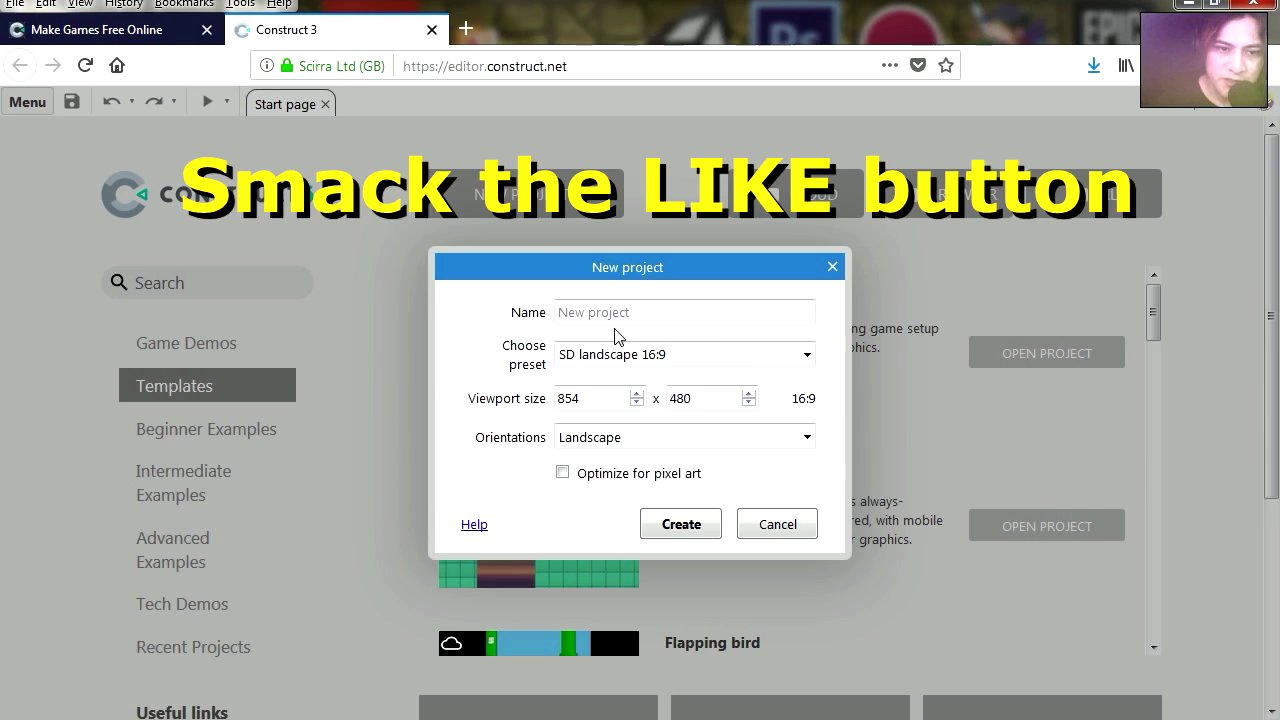
{"action": "left_click", "coordinate": [764, 354]}
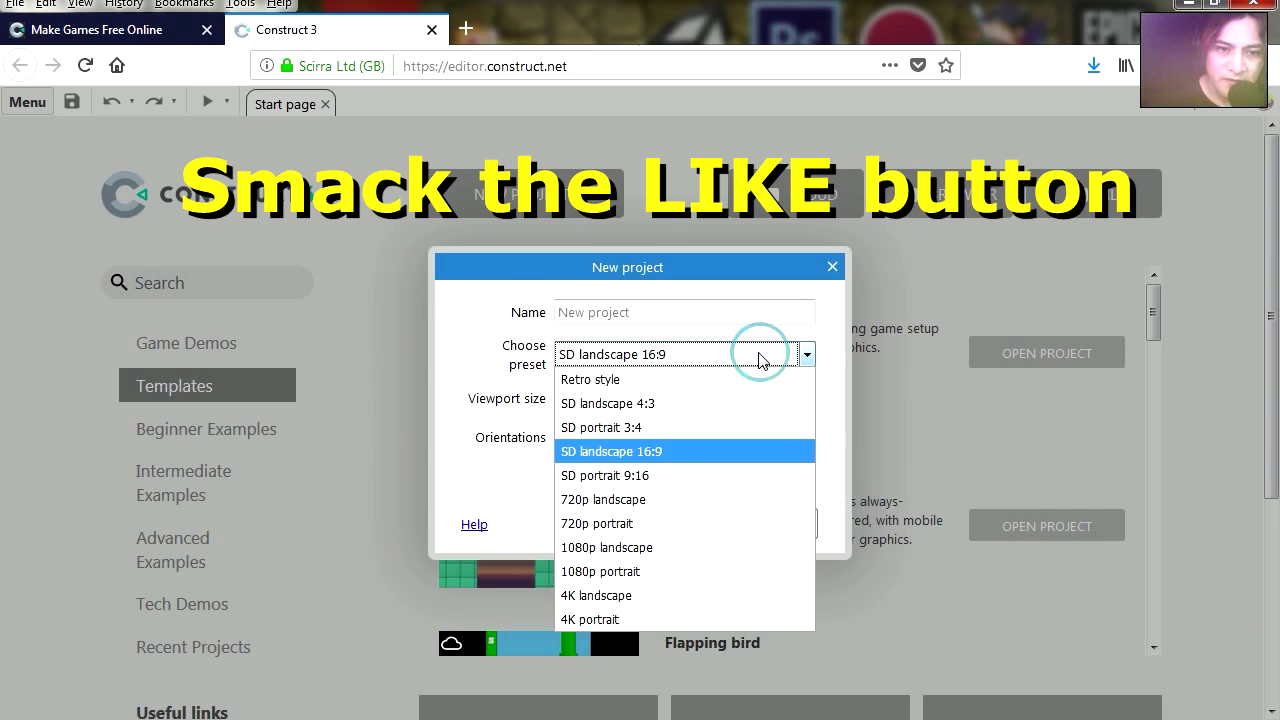
{"action": "left_click", "coordinate": [672, 406]}
{"action": "left_click", "coordinate": [563, 473]}
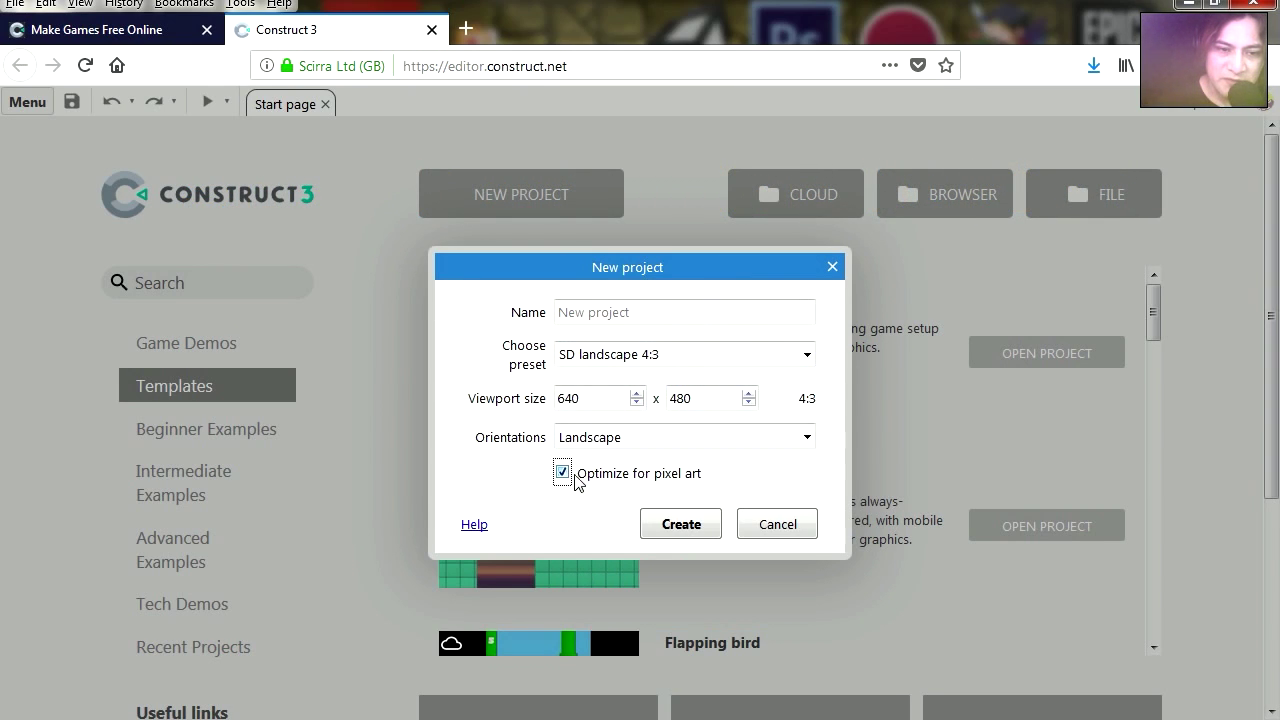
{"action": "left_click", "coordinate": [677, 527]}
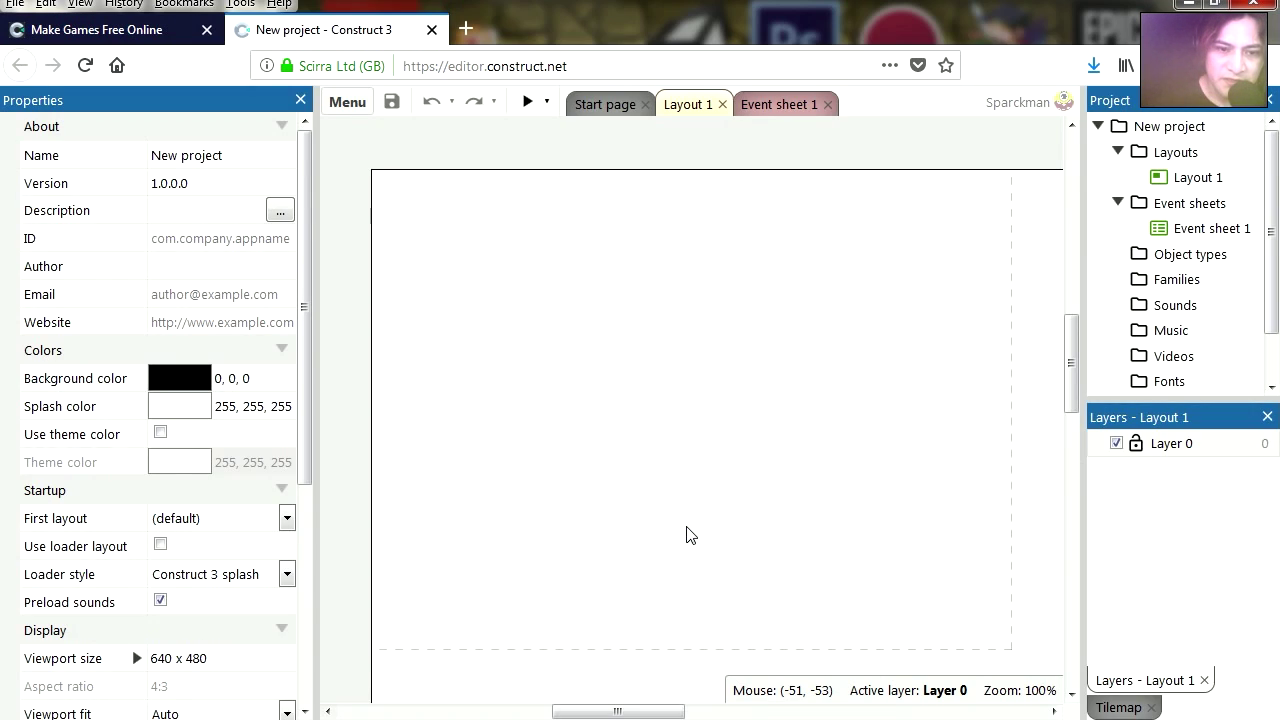
Step: Set Layout 1's size to 640 x 480
{"action": "left_click", "coordinate": [530, 350]}
{"action": "left_click", "coordinate": [220, 210]}
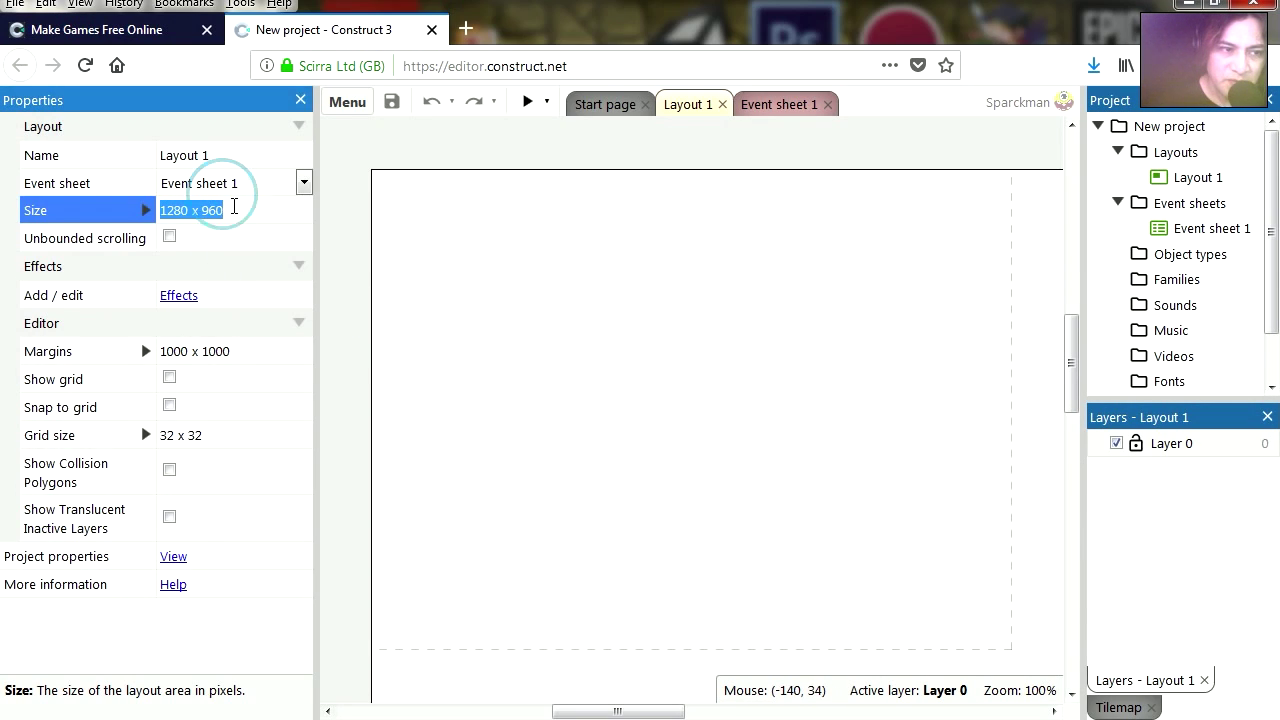
{"action": "type", "text": "640x480"}
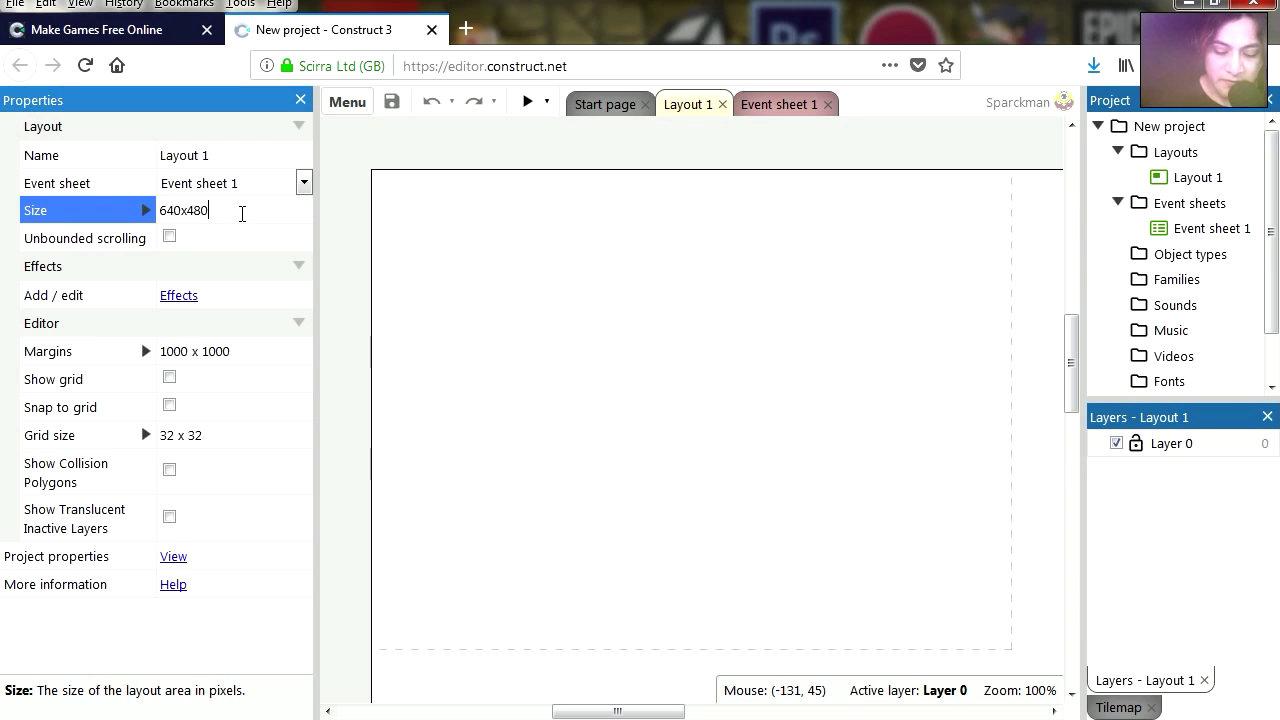
{"action": "key", "text": "Tab"}
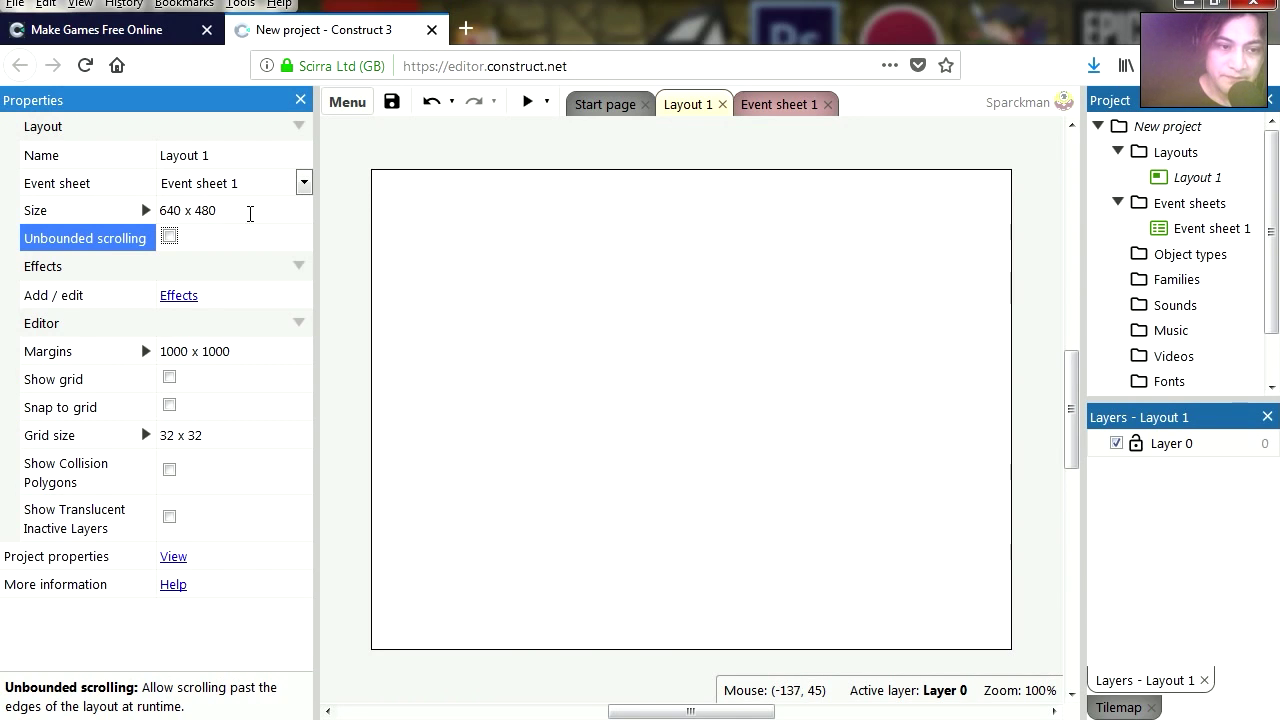
Step: Insert a new Sprite object and place it on the layout
{"action": "right_click", "coordinate": [517, 512]}
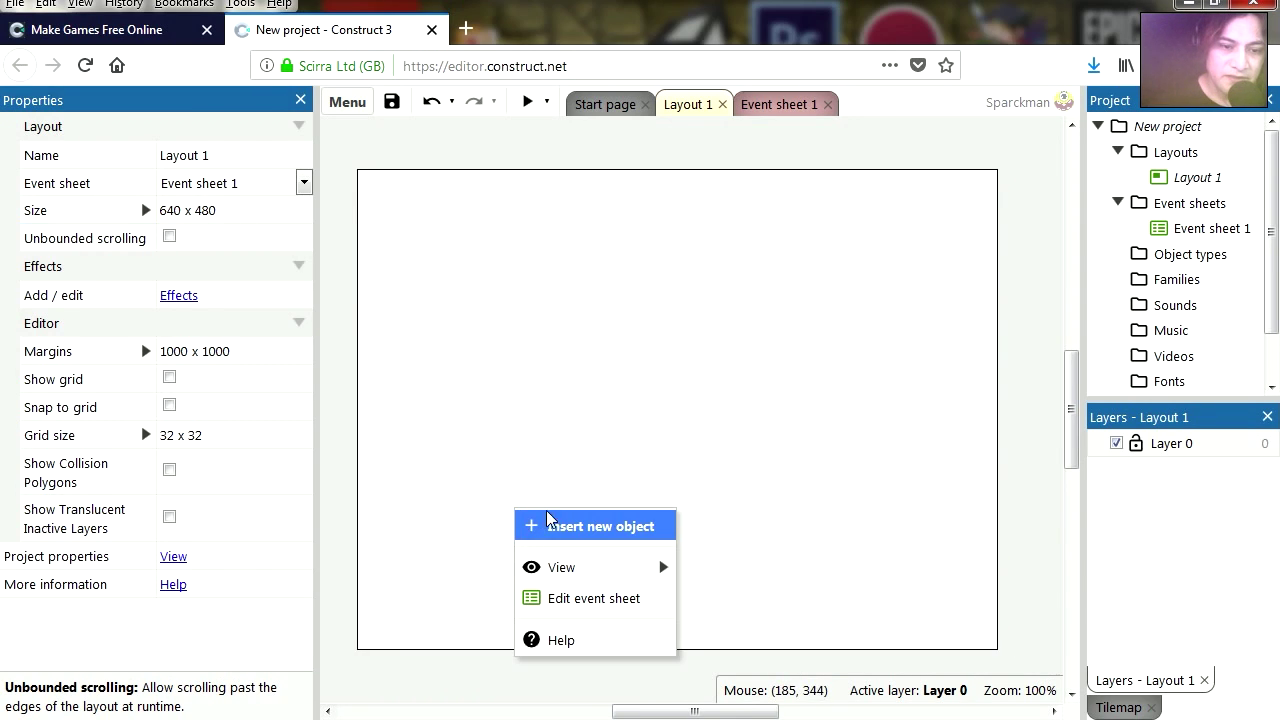
{"action": "left_click", "coordinate": [577, 526]}
{"action": "left_click_drag", "start_coordinate": [905, 258], "coordinate": [908, 340]}
{"action": "double_click", "coordinate": [786, 380]}
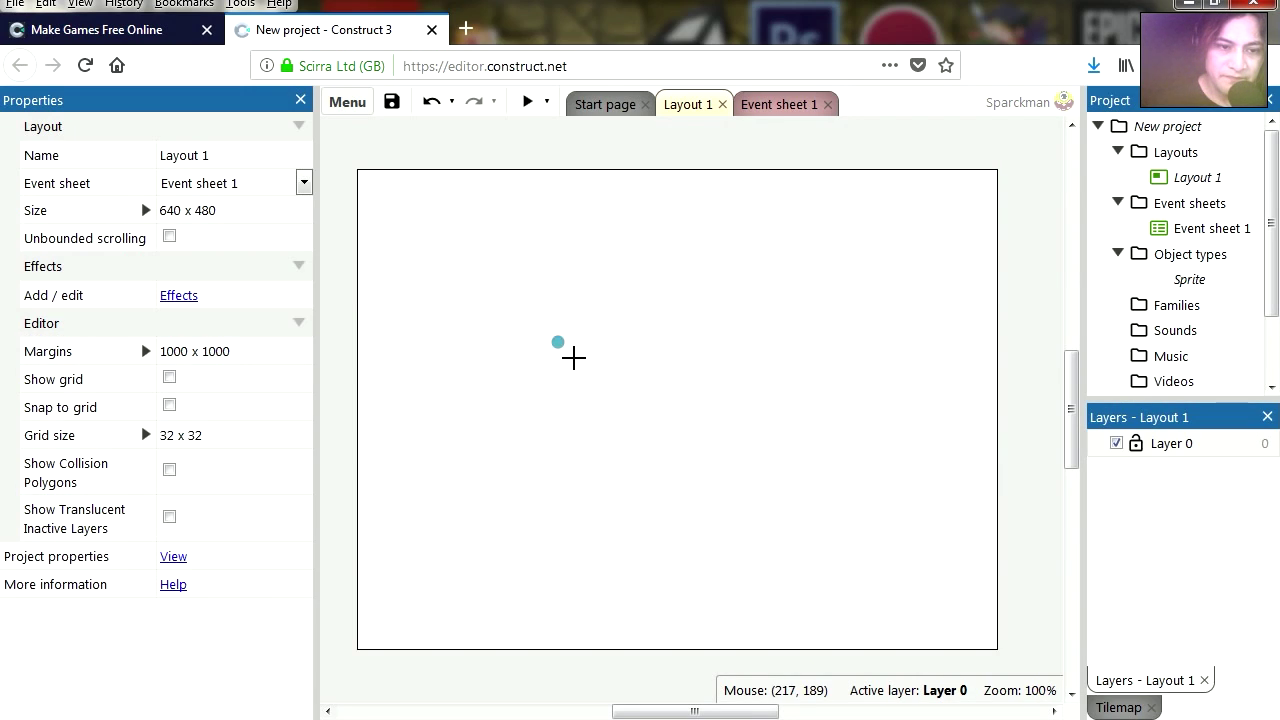
{"action": "left_click", "coordinate": [603, 403]}
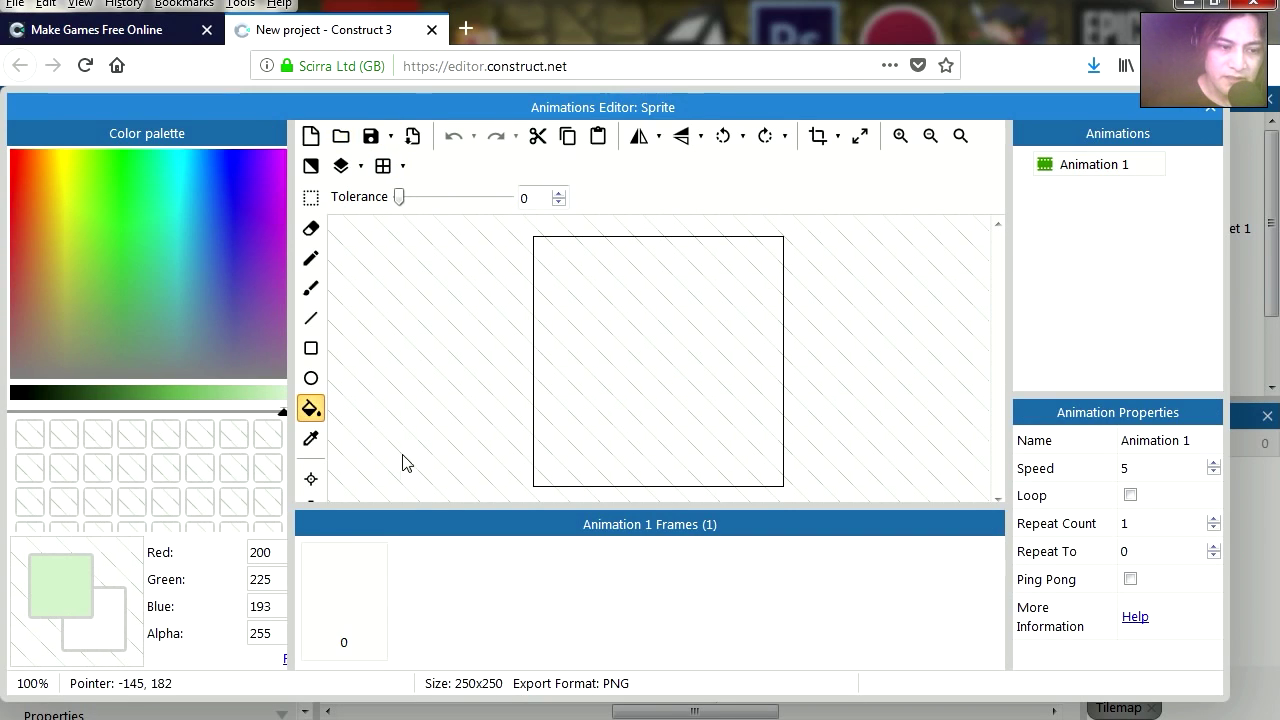
Step: Load walk 1.png as the sprite's frame and rename Animation 1 to stop
{"action": "left_click", "coordinate": [341, 136]}
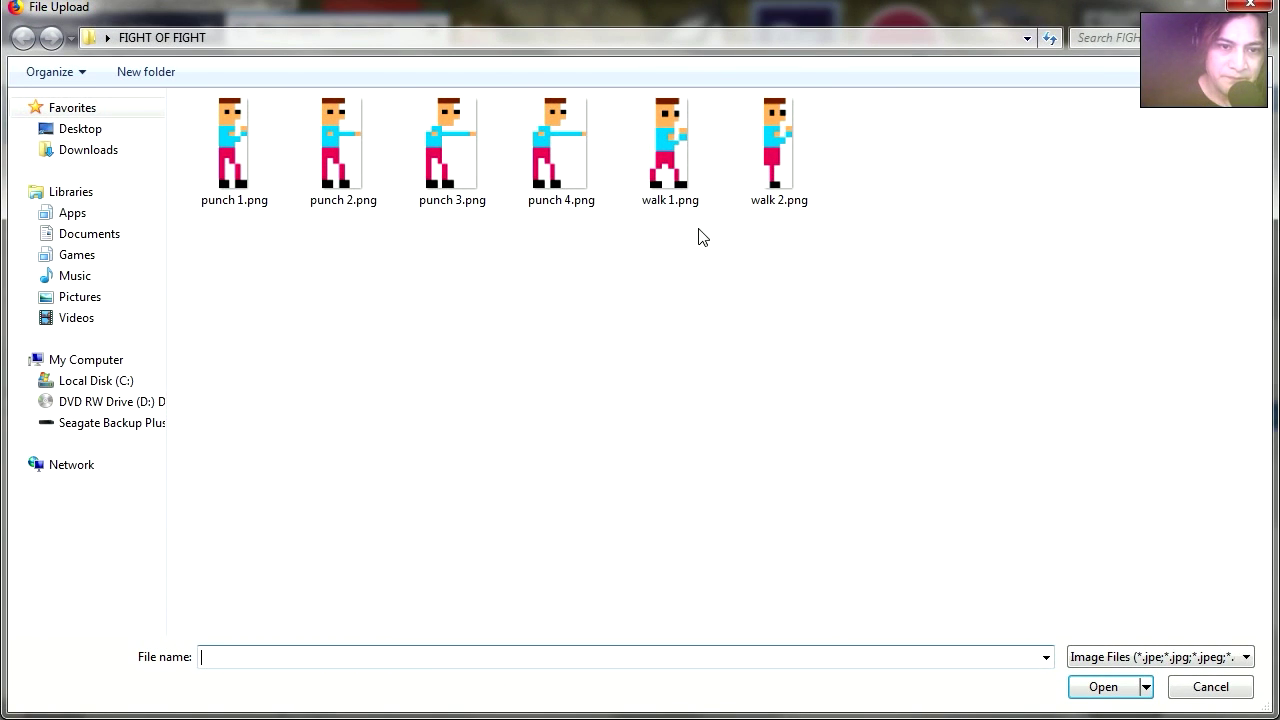
{"action": "double_click", "coordinate": [678, 175]}
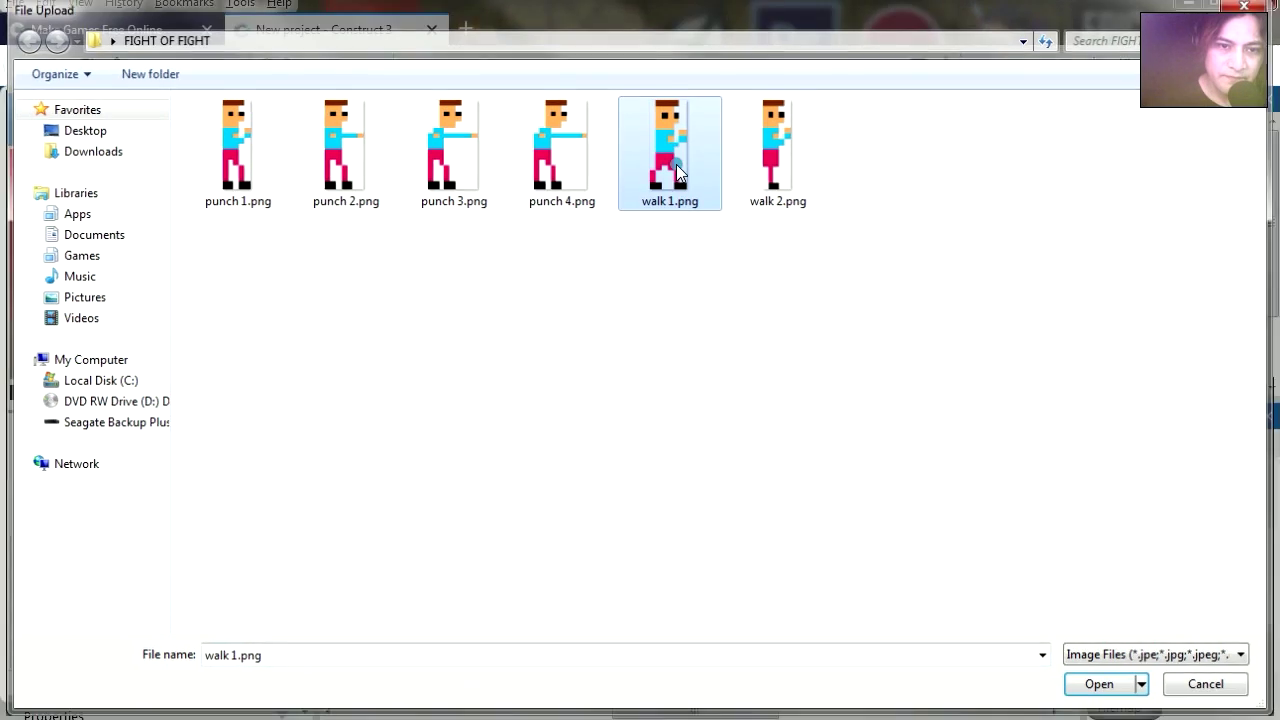
{"action": "left_click", "coordinate": [1069, 170]}
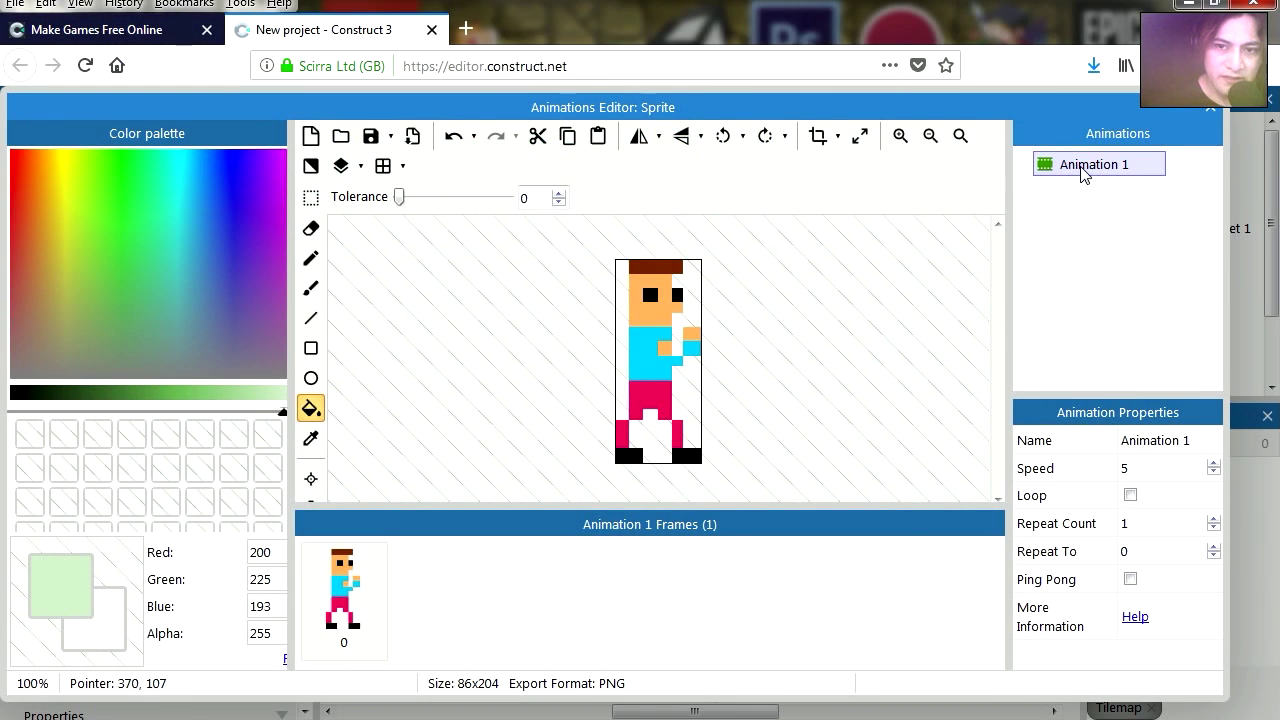
{"action": "left_click", "coordinate": [1084, 168]}
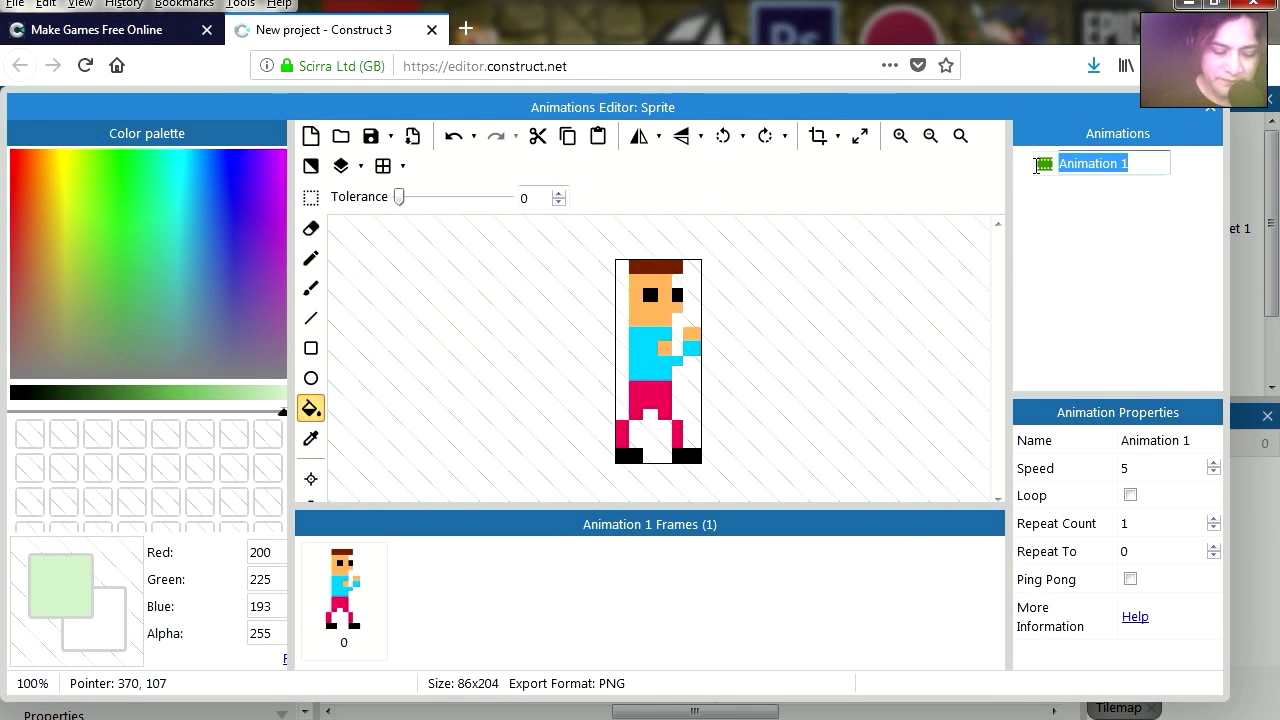
{"action": "type", "text": "stop"}
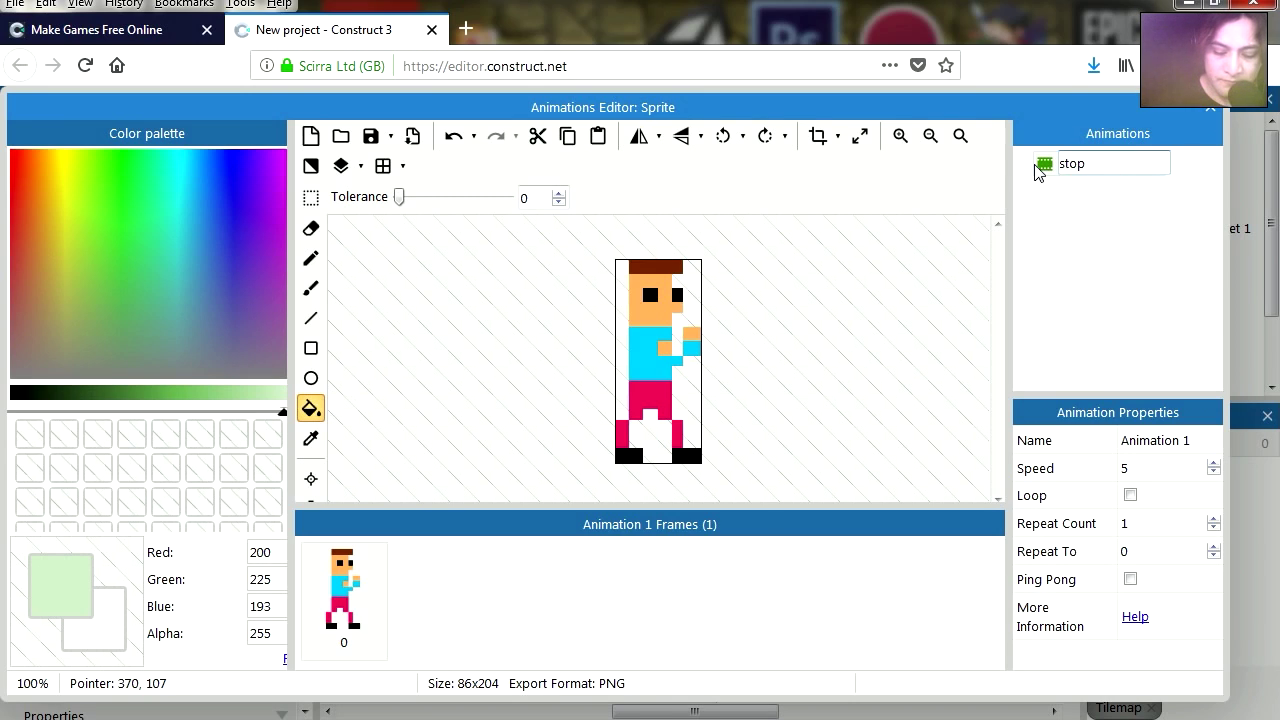
{"action": "key", "text": "Return"}
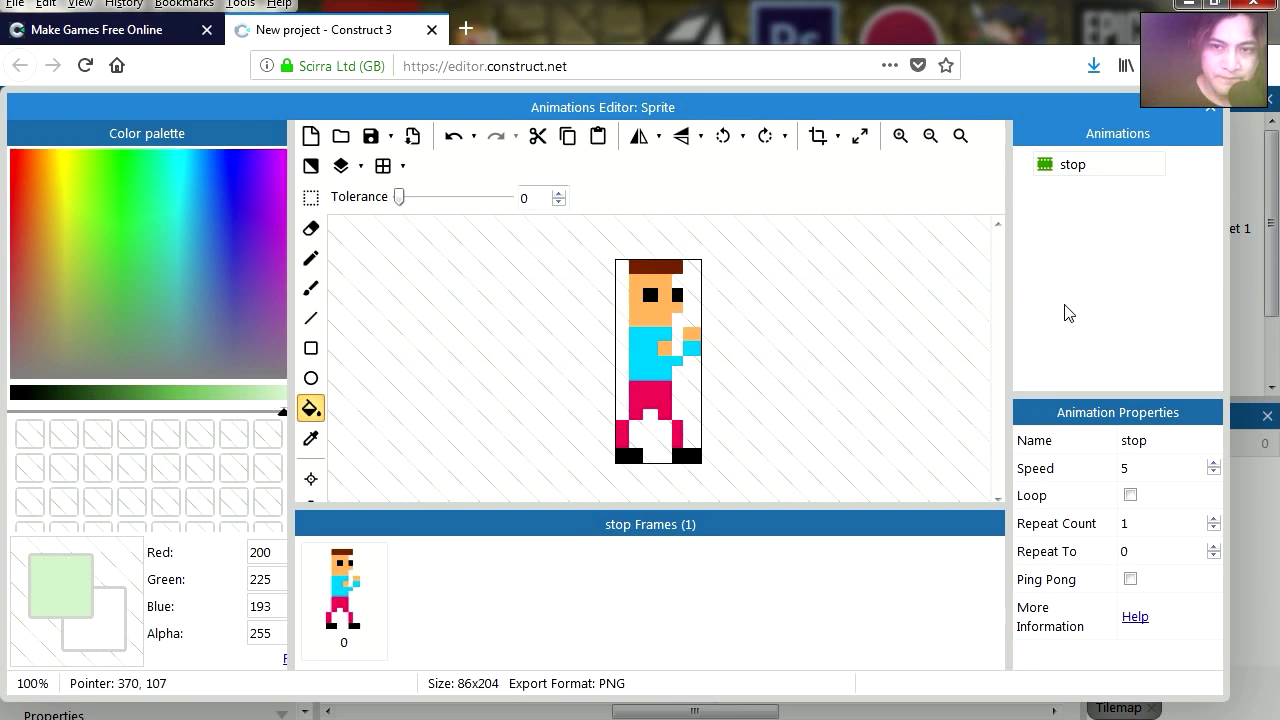
{"action": "left_click", "coordinate": [1212, 110]}
Step: Move the sprite to about 191, 210 and run a quick preview
{"action": "left_click_drag", "start_coordinate": [556, 327], "coordinate": [544, 340]}
{"action": "left_click", "coordinate": [527, 102]}
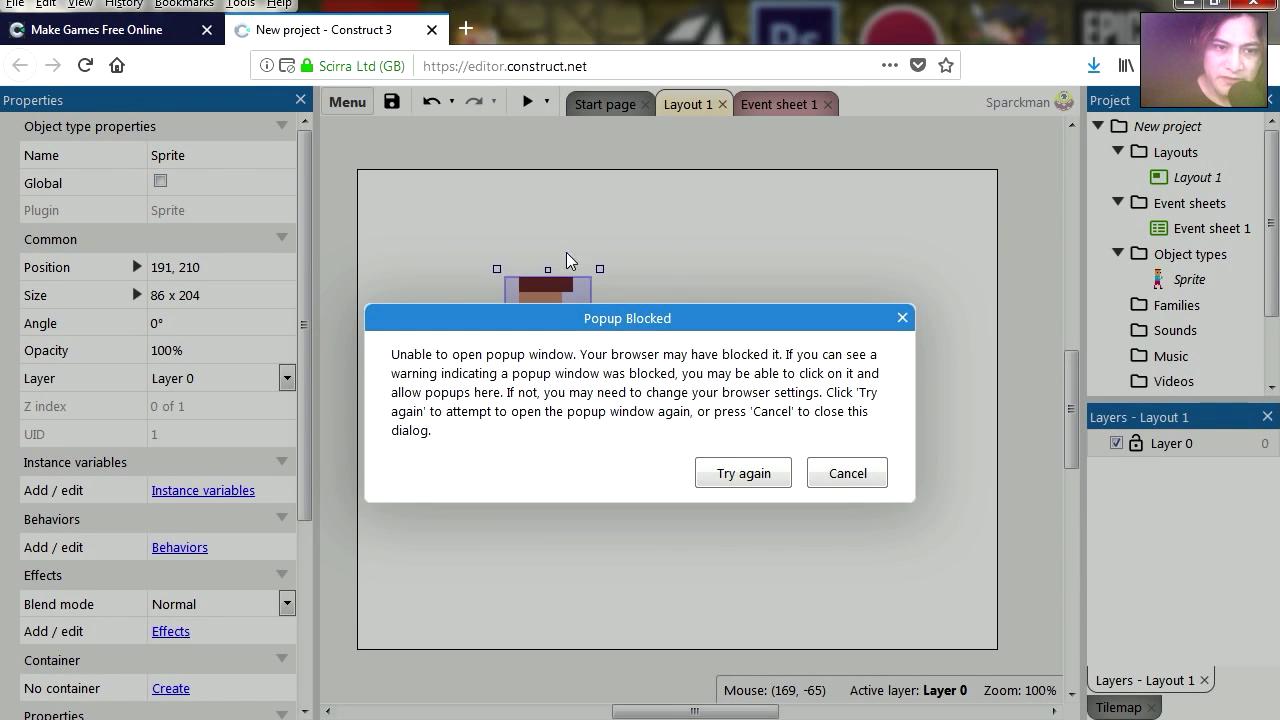
{"action": "left_click", "coordinate": [743, 473]}
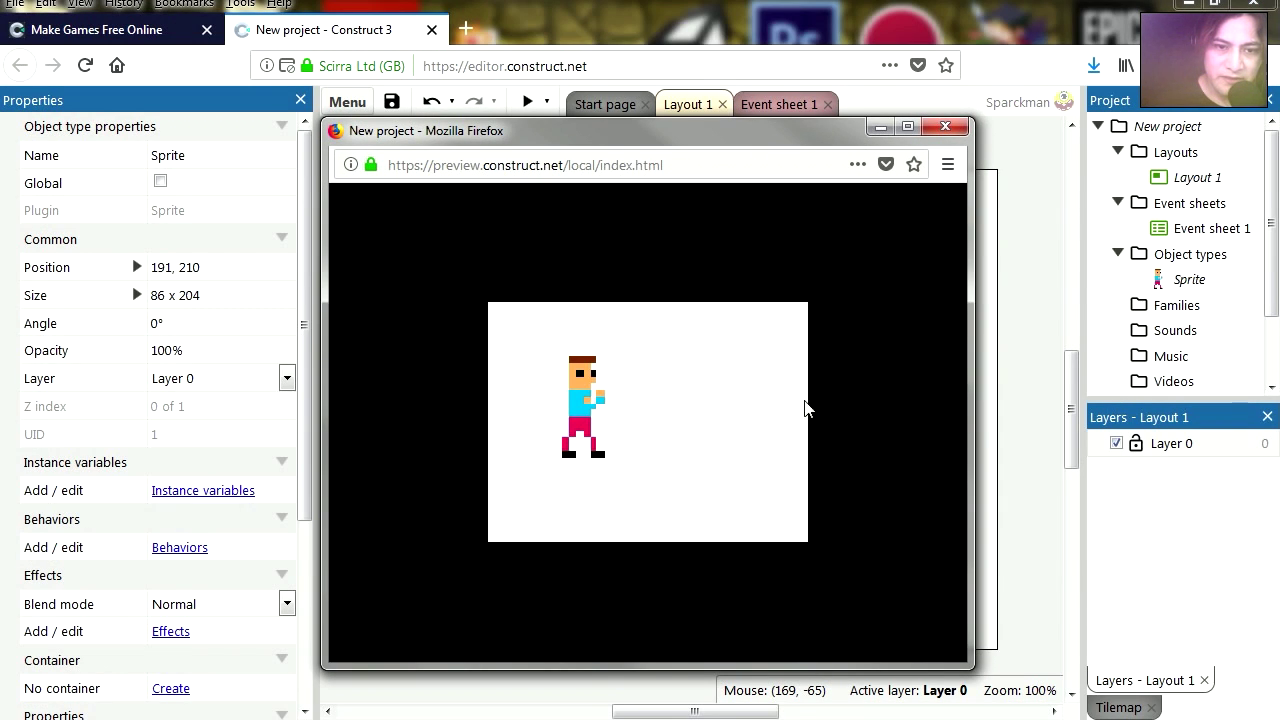
{"action": "left_click", "coordinate": [953, 130]}
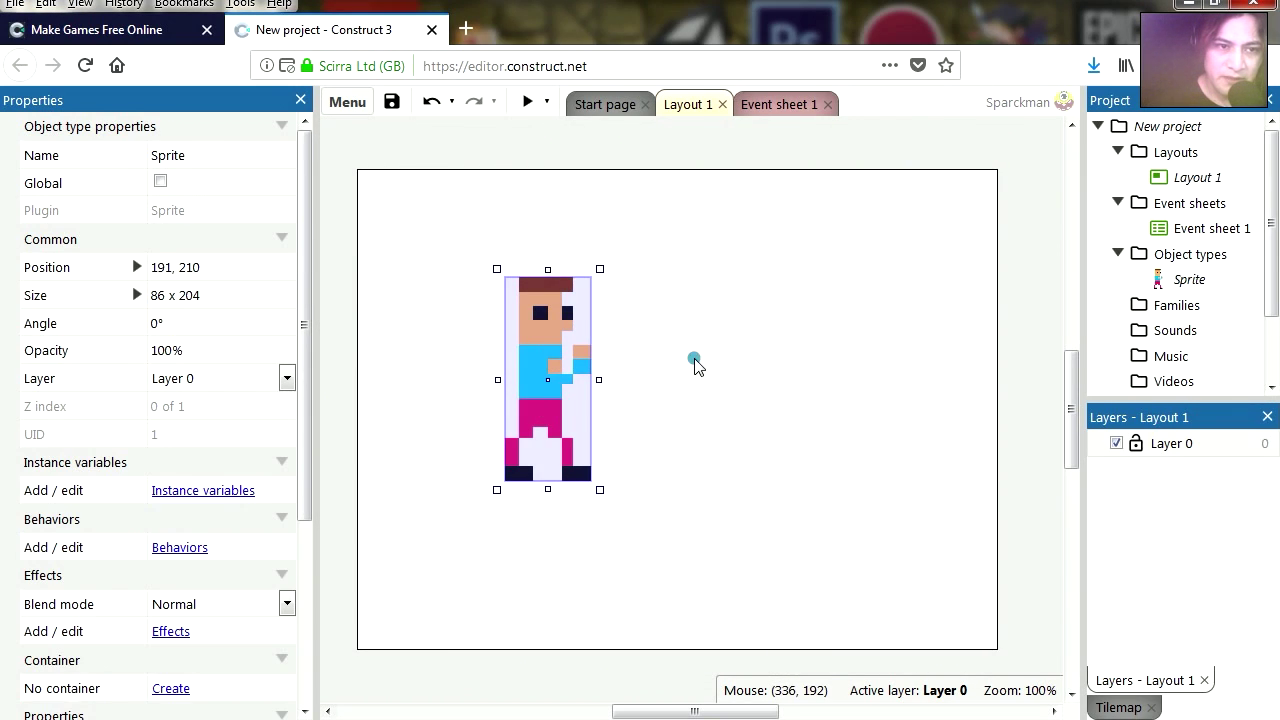
Step: Set the project's Fullscreen mode to Scale outer
{"action": "left_click", "coordinate": [479, 318]}
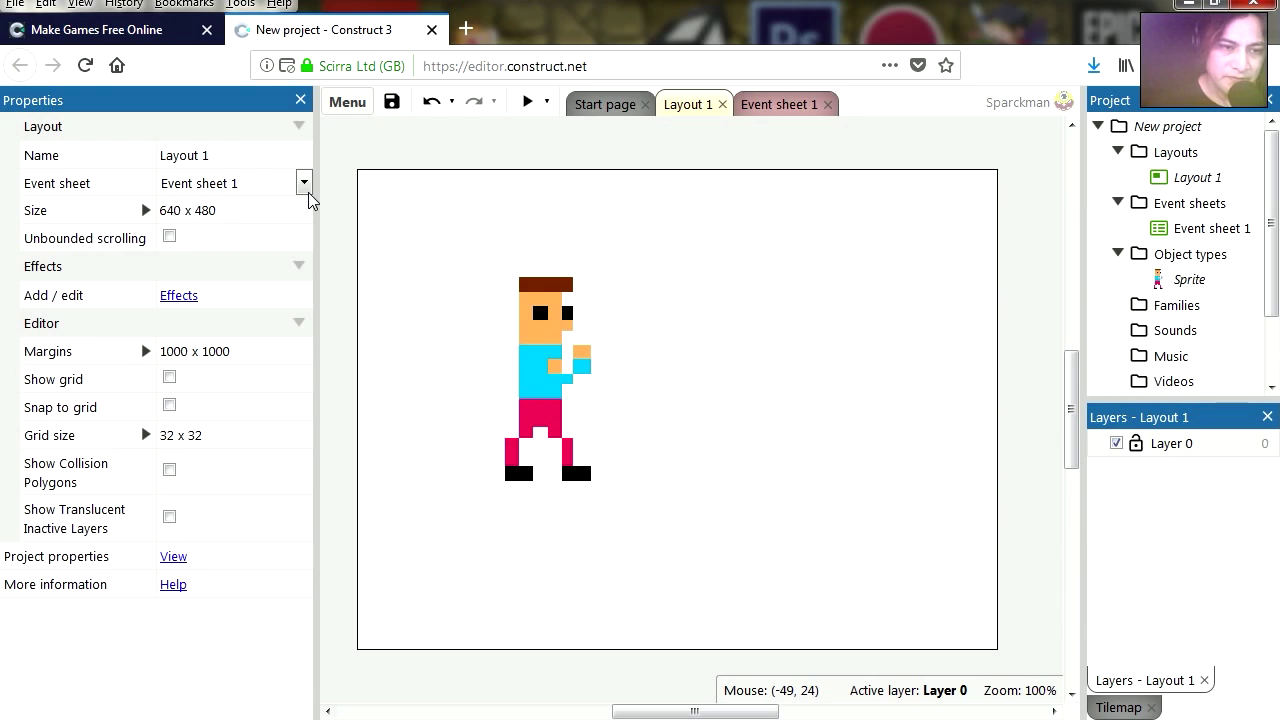
{"action": "left_click", "coordinate": [786, 330]}
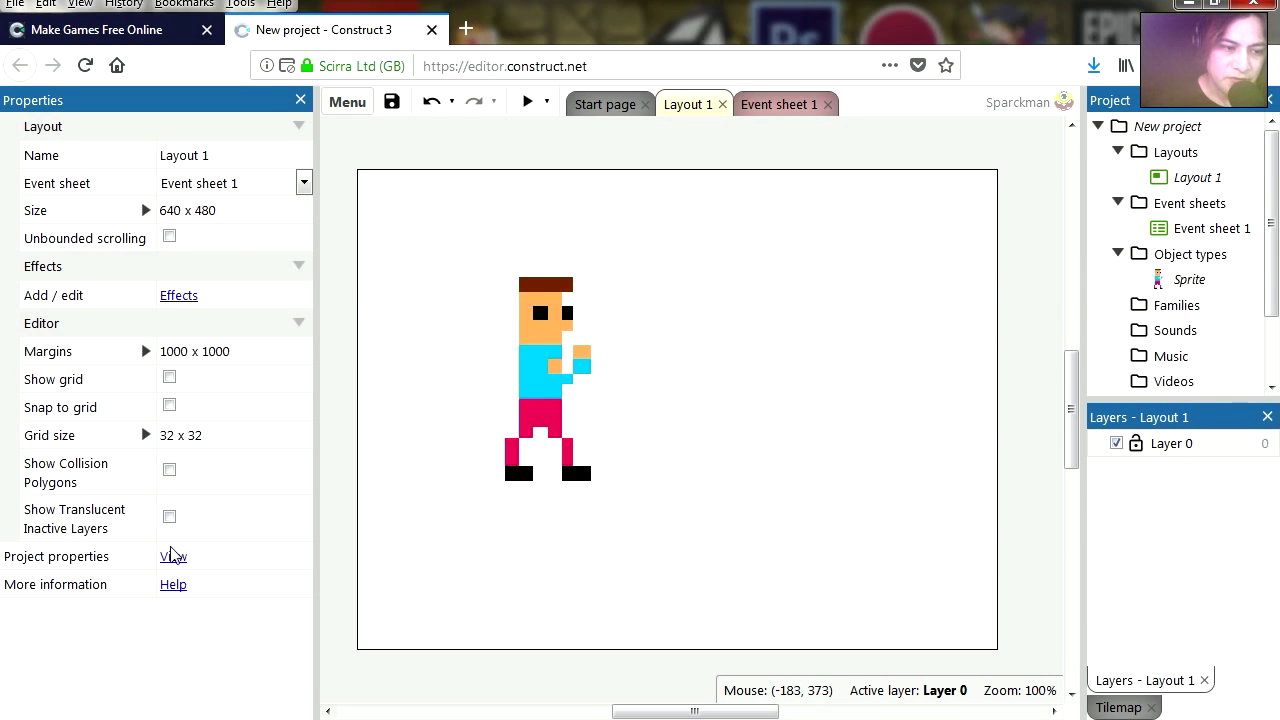
{"action": "left_click", "coordinate": [172, 556]}
{"action": "scroll", "coordinate": [310, 520], "scroll_direction": "down", "scroll_amount": 2}
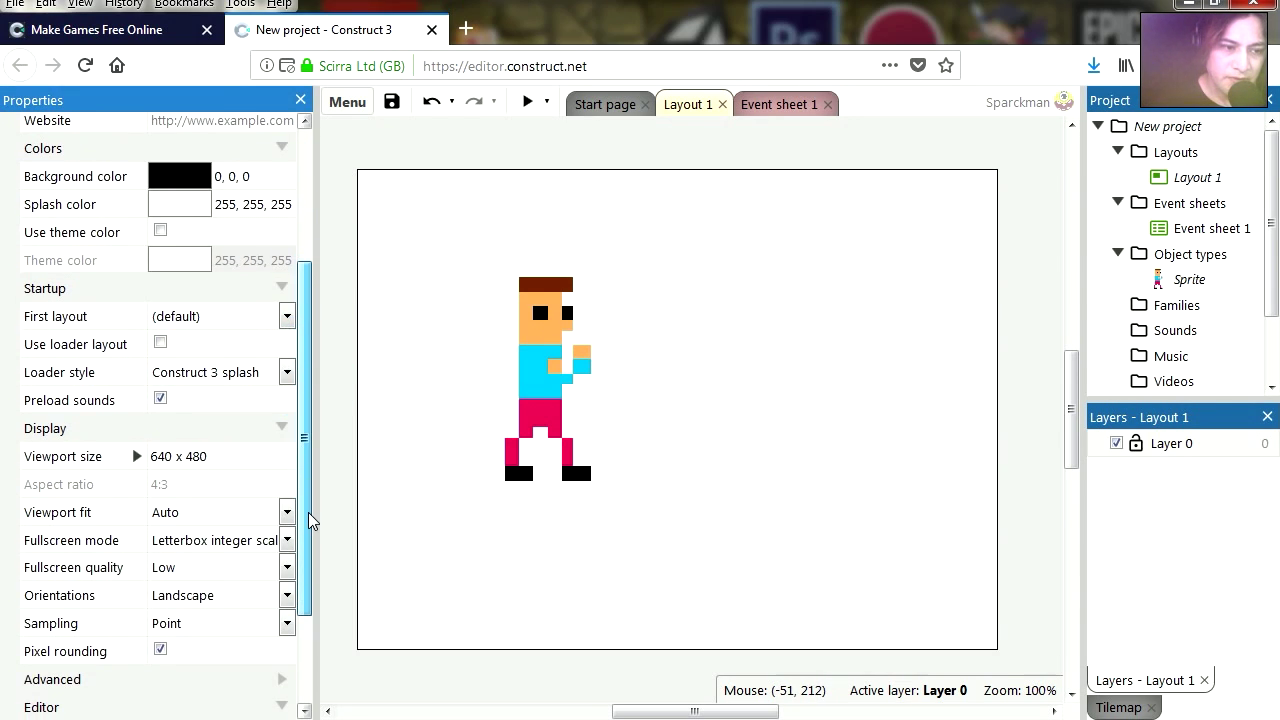
{"action": "scroll", "coordinate": [310, 520], "scroll_direction": "down", "scroll_amount": 1}
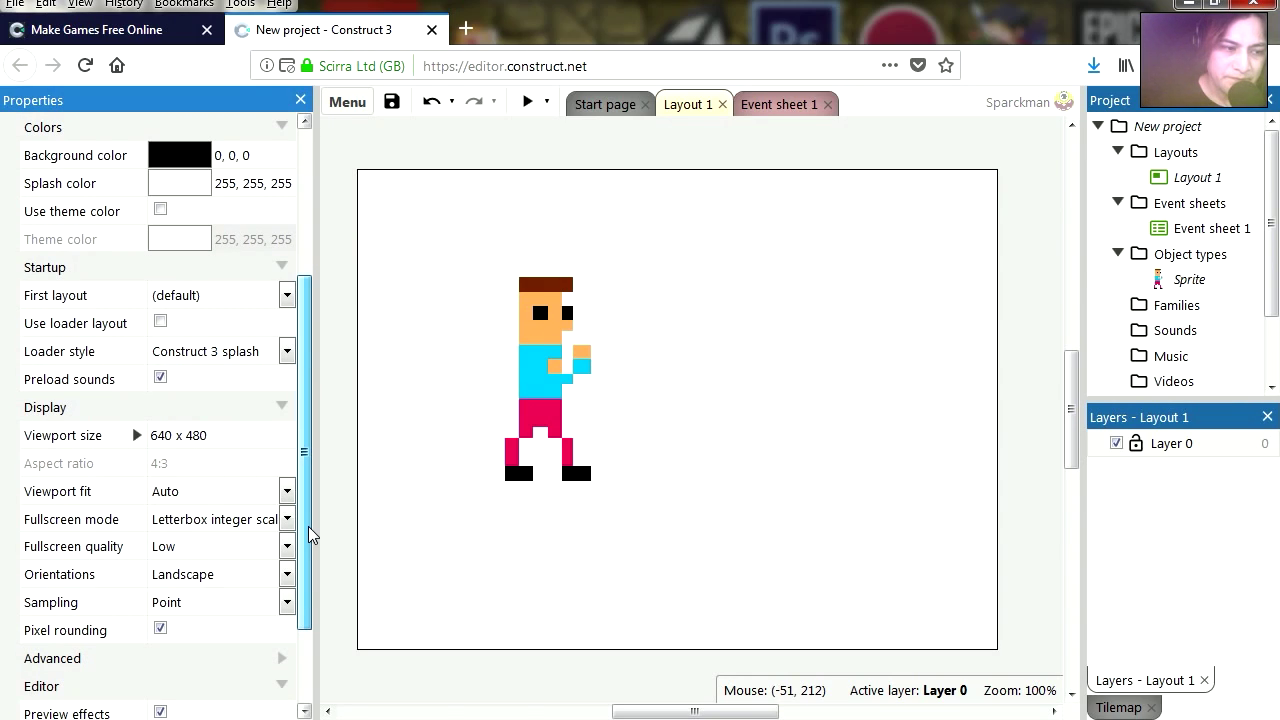
{"action": "left_click", "coordinate": [287, 519]}
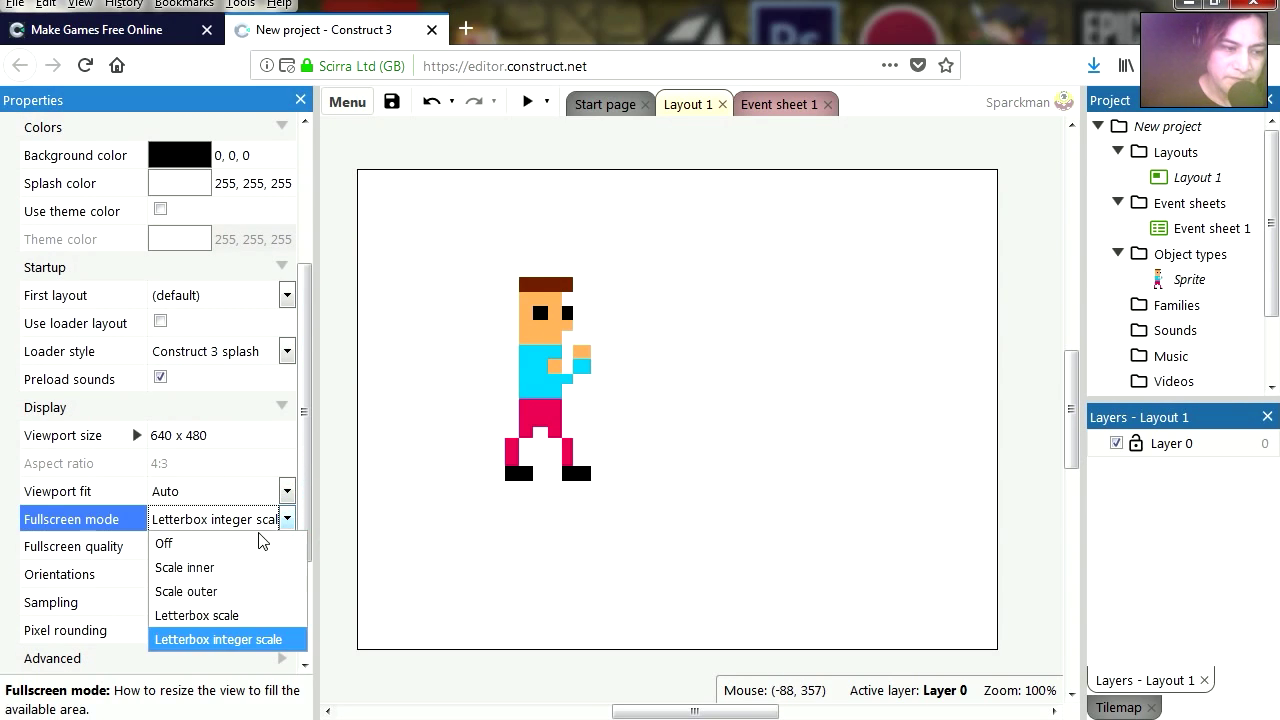
{"action": "left_click", "coordinate": [240, 591]}
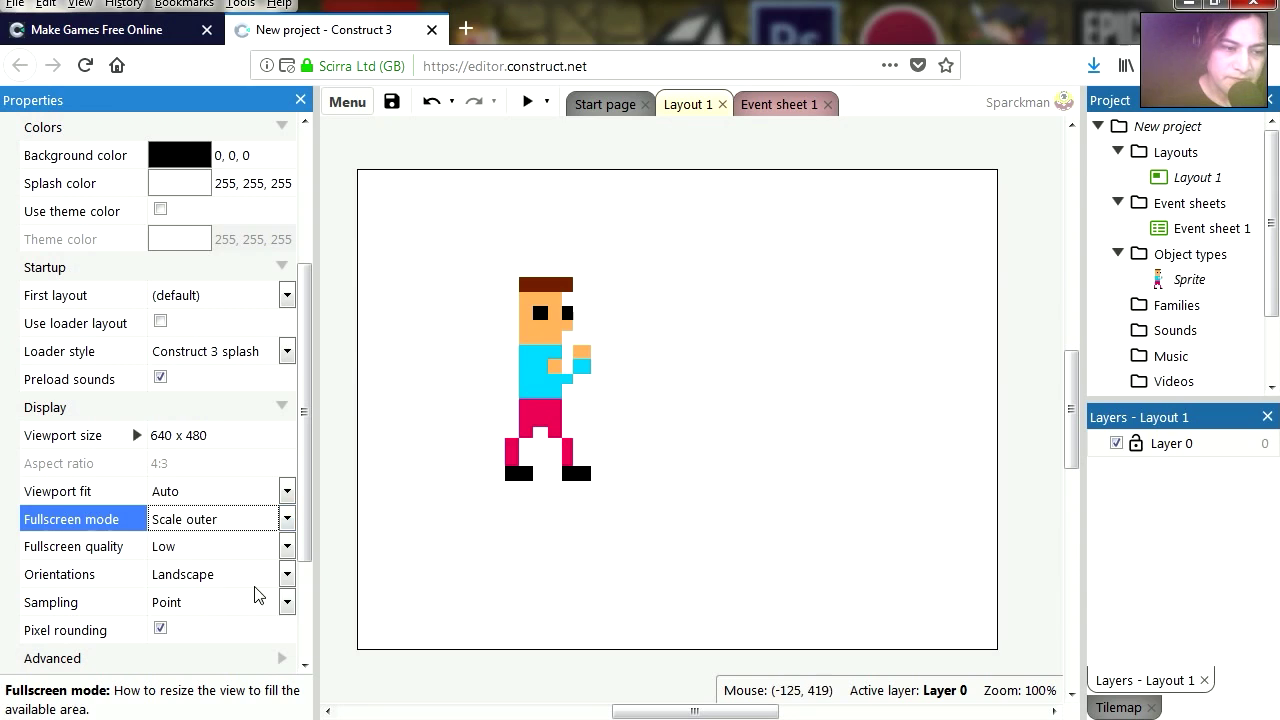
Step: Preview the game again in the browser
{"action": "left_click", "coordinate": [786, 316]}
{"action": "left_click", "coordinate": [527, 101]}
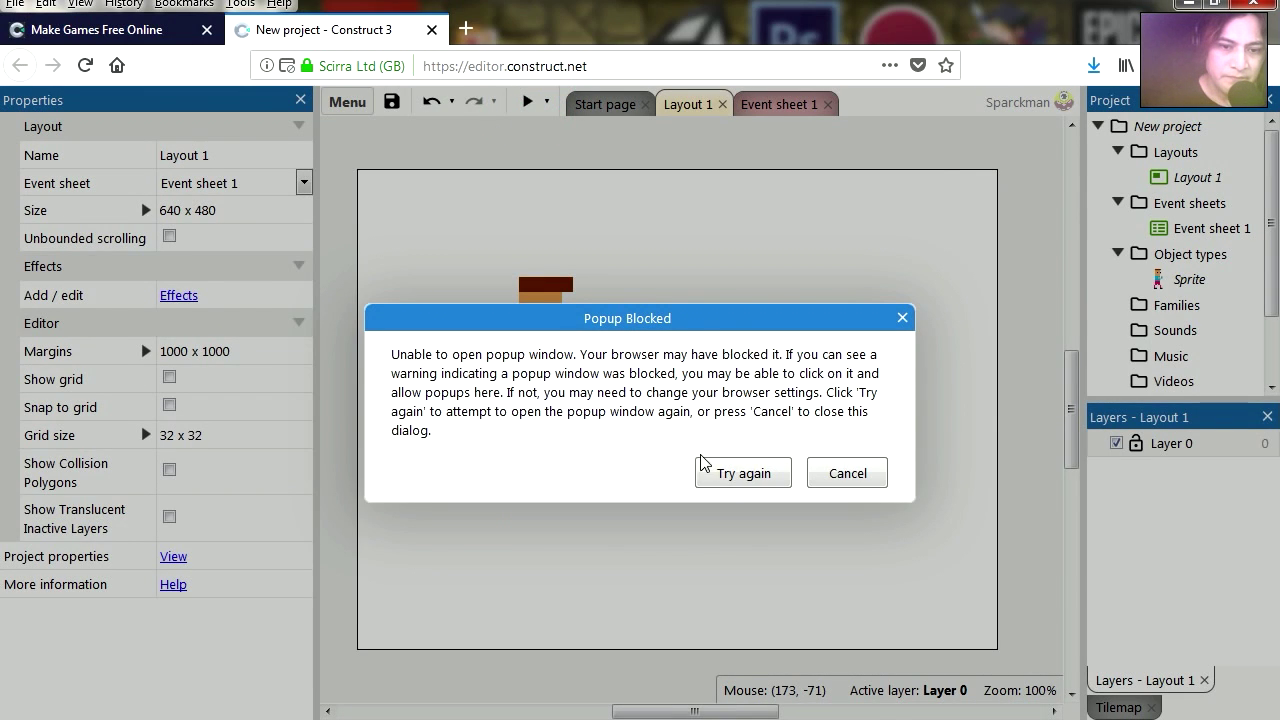
{"action": "left_click", "coordinate": [745, 472]}
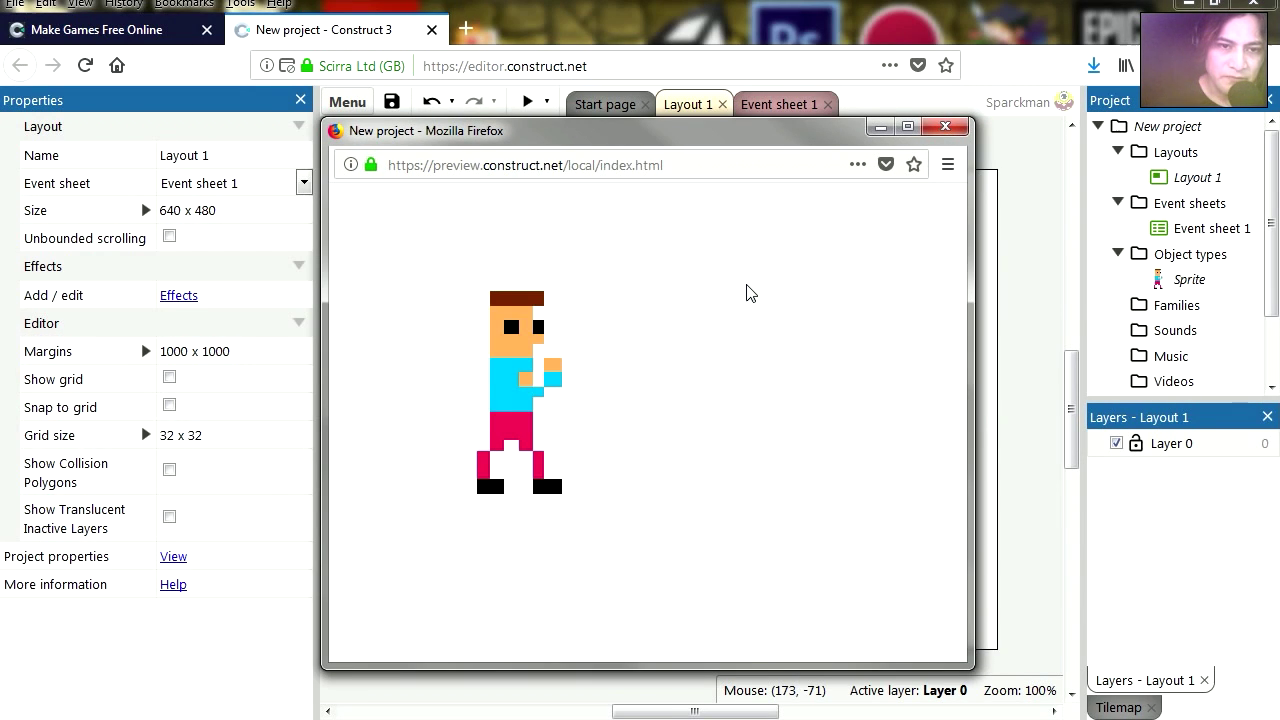
Step: Close the preview and open the fighter sprite's Animations Editor
{"action": "left_click", "coordinate": [945, 126]}
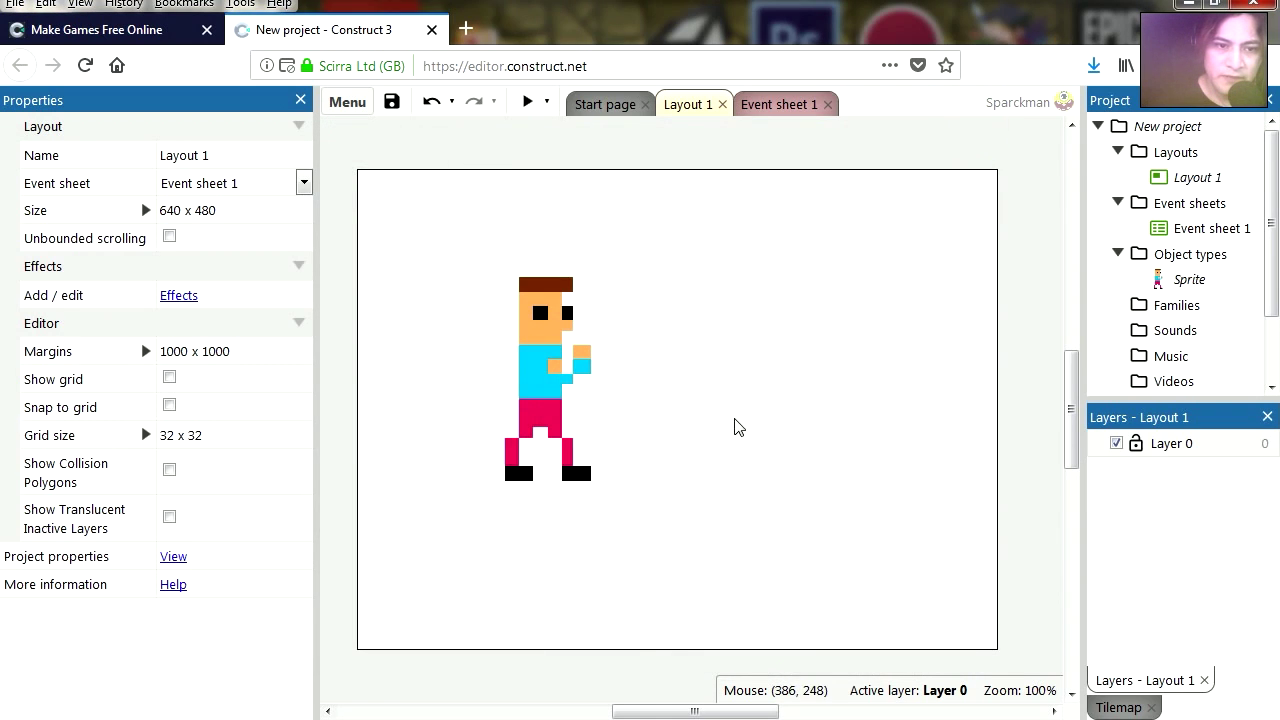
{"action": "left_click", "coordinate": [560, 362]}
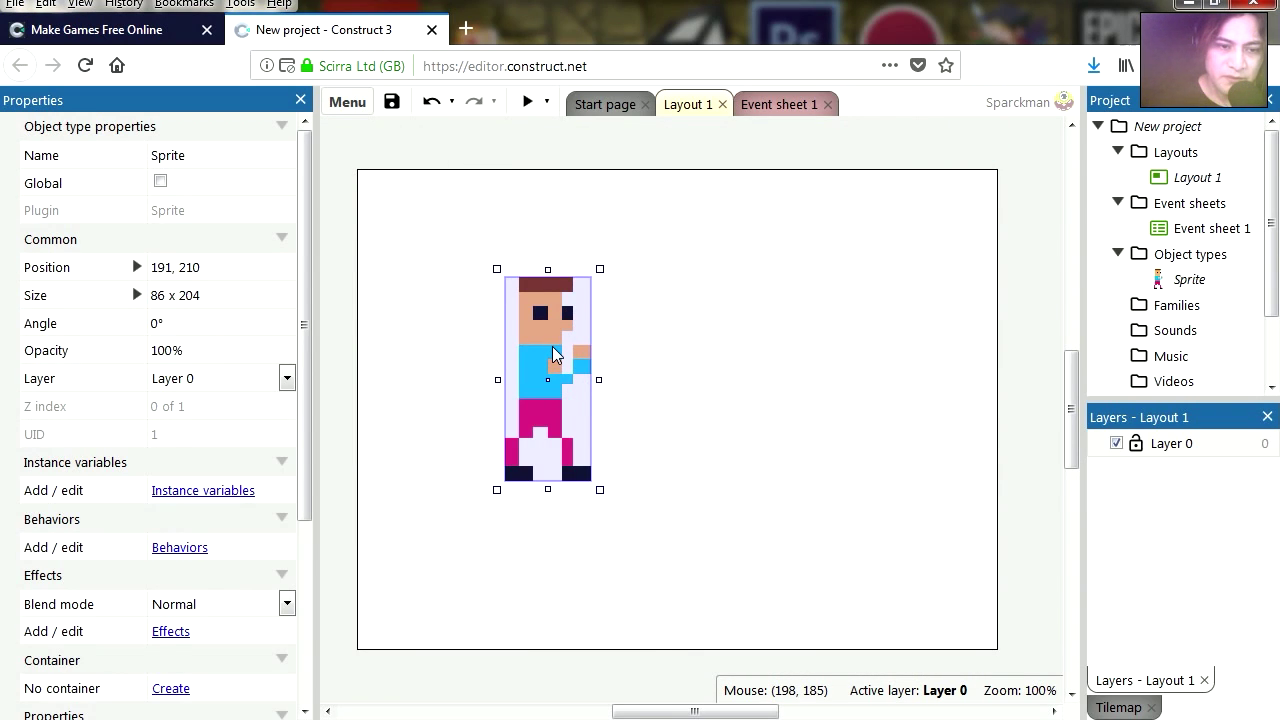
{"action": "double_click", "coordinate": [555, 352]}
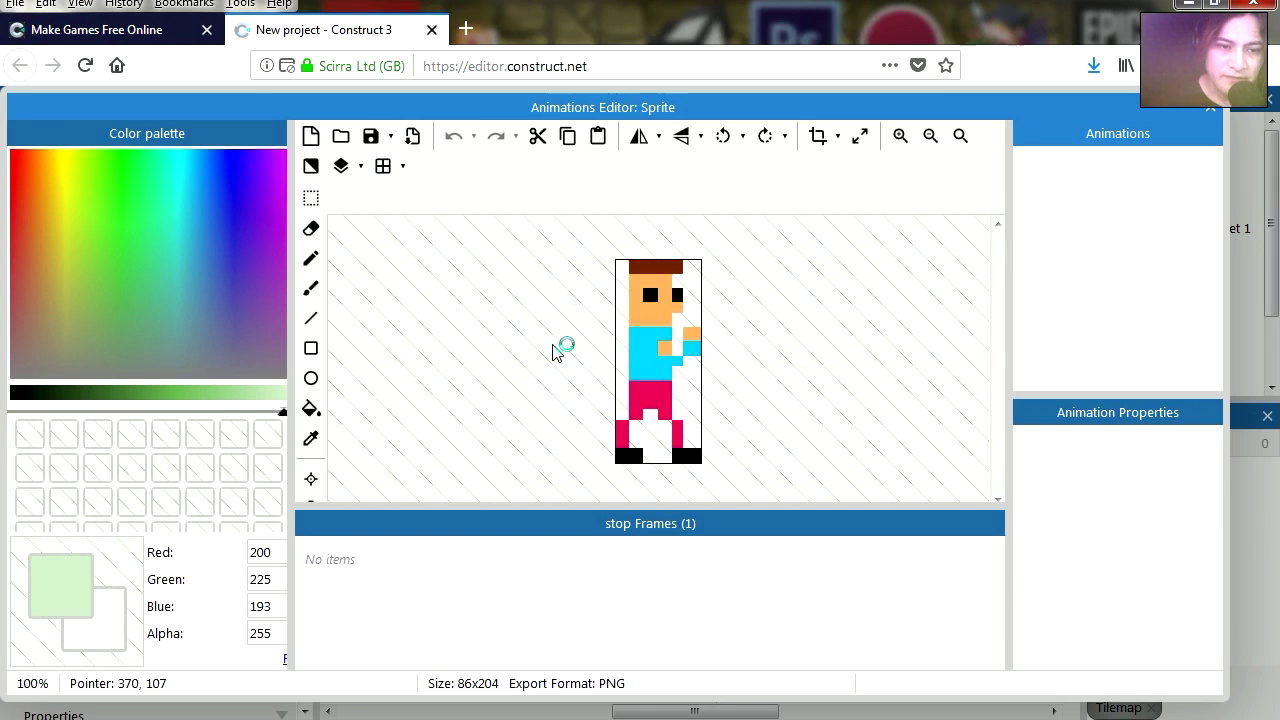
Step: Add a new animation named walking
{"action": "right_click", "coordinate": [1083, 256]}
{"action": "left_click", "coordinate": [1130, 278]}
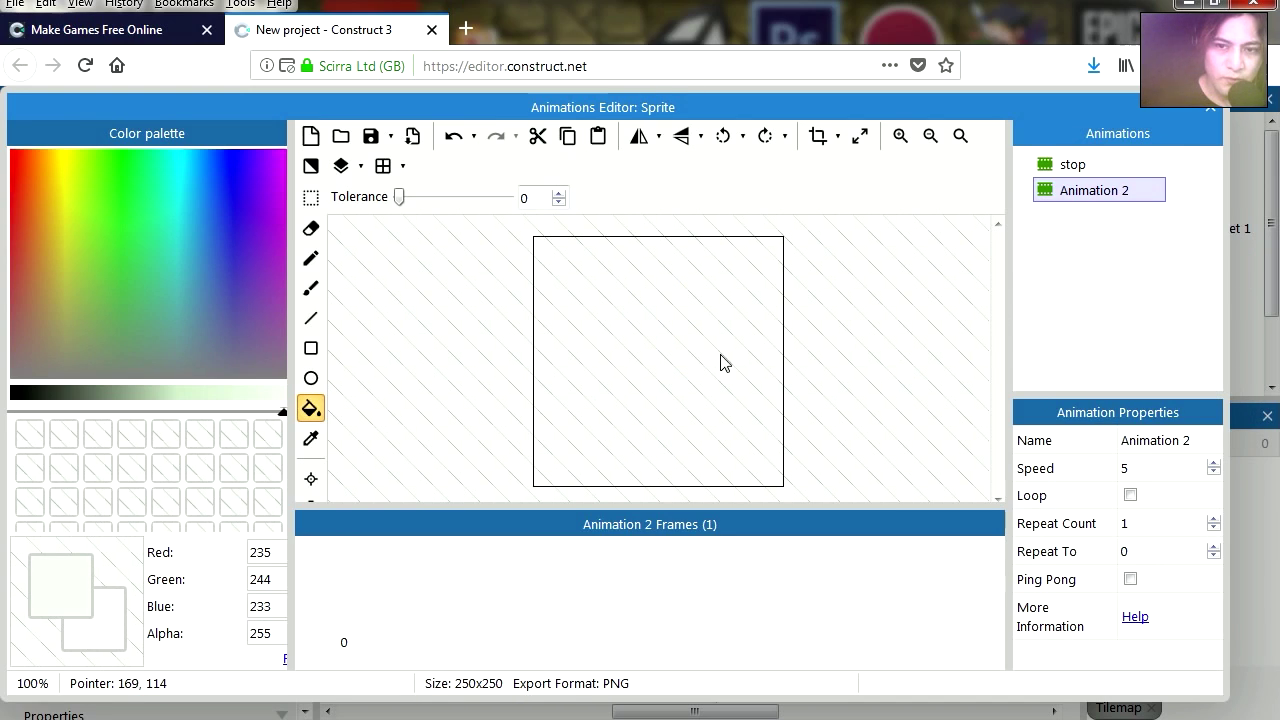
{"action": "double_click", "coordinate": [1090, 192]}
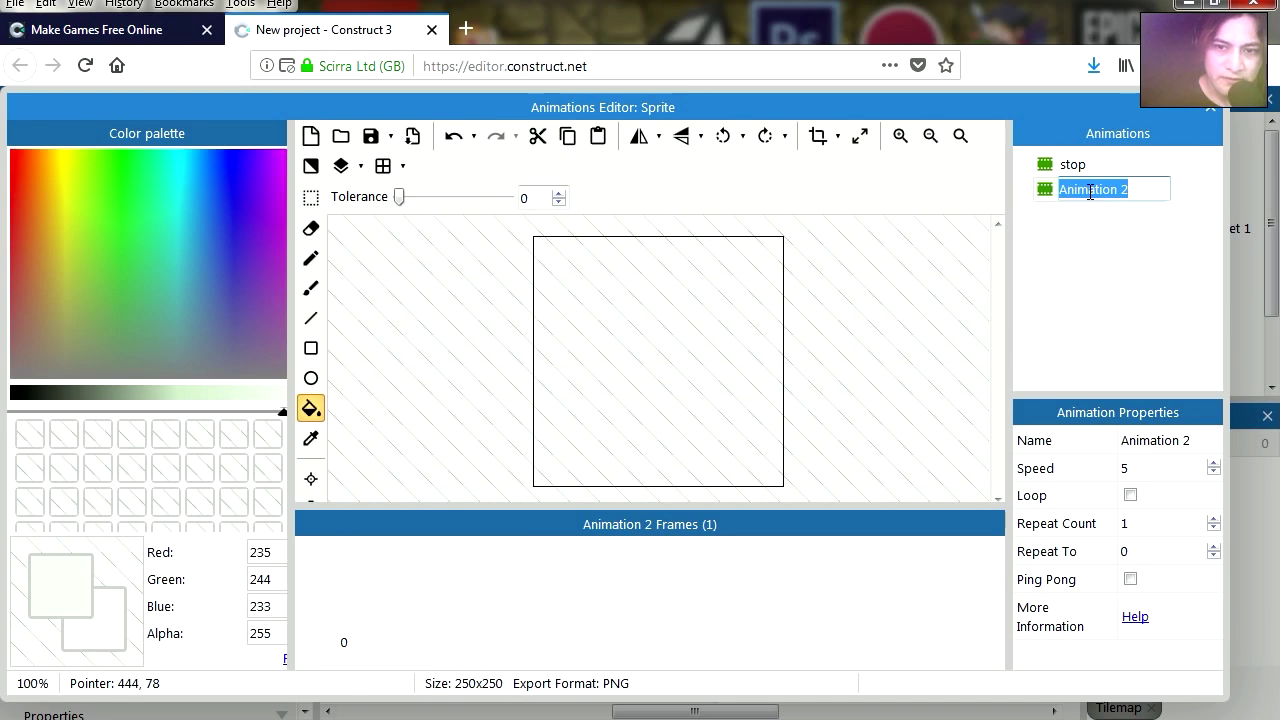
{"action": "type", "text": "walking"}
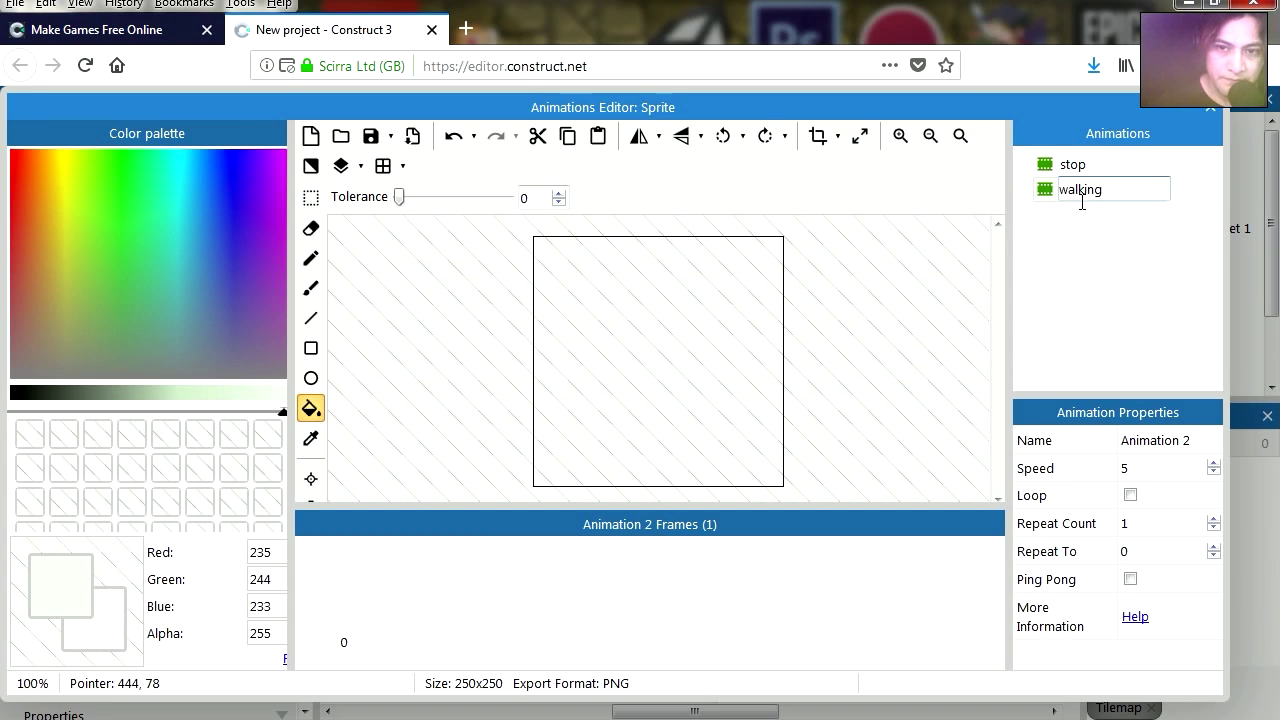
{"action": "key", "text": "Return"}
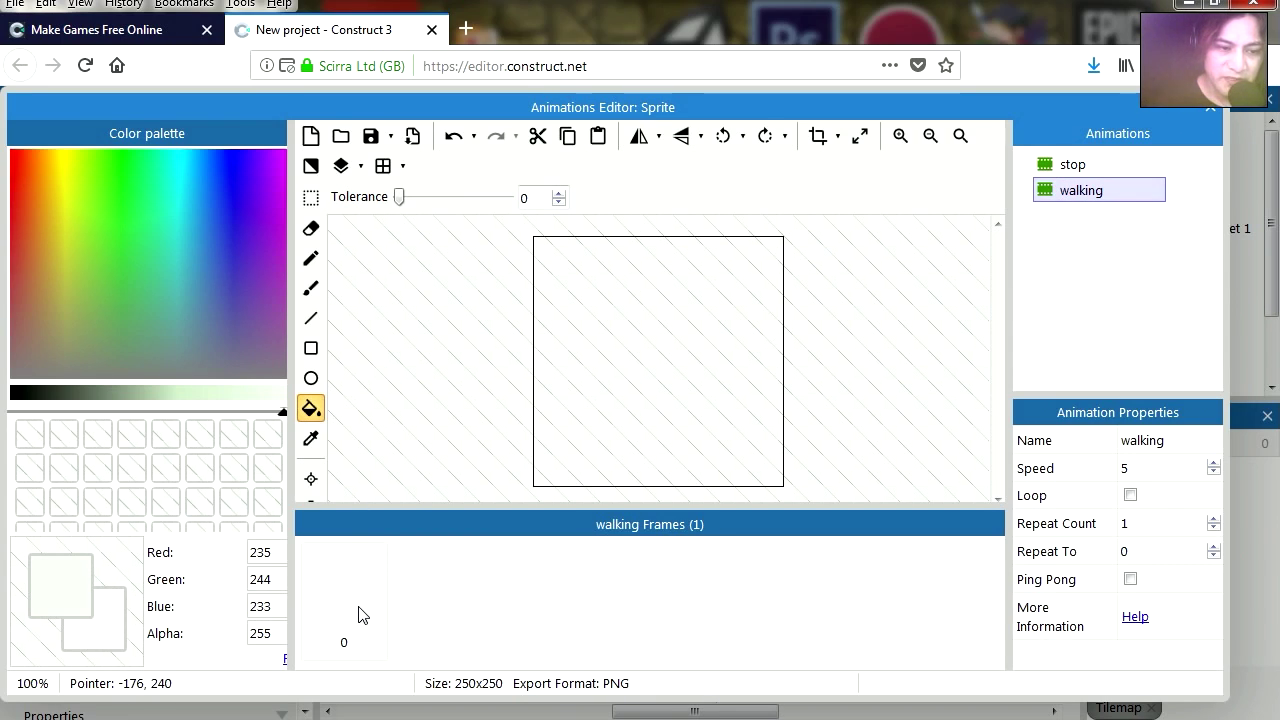
{"action": "right_click", "coordinate": [362, 614]}
Step: Import walk 1.png and walk 2.png as frames of the walking animation
{"action": "right_click", "coordinate": [444, 590]}
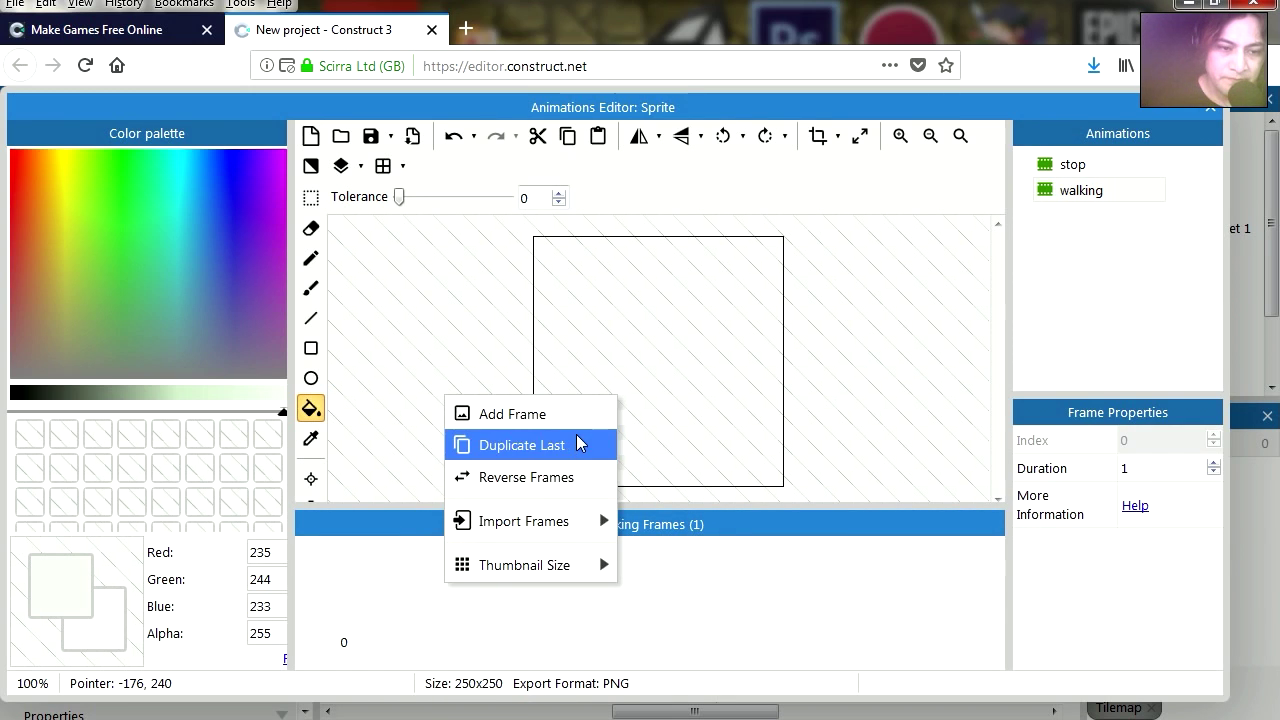
{"action": "mouse_move", "coordinate": [600, 521]}
{"action": "left_click", "coordinate": [660, 524]}
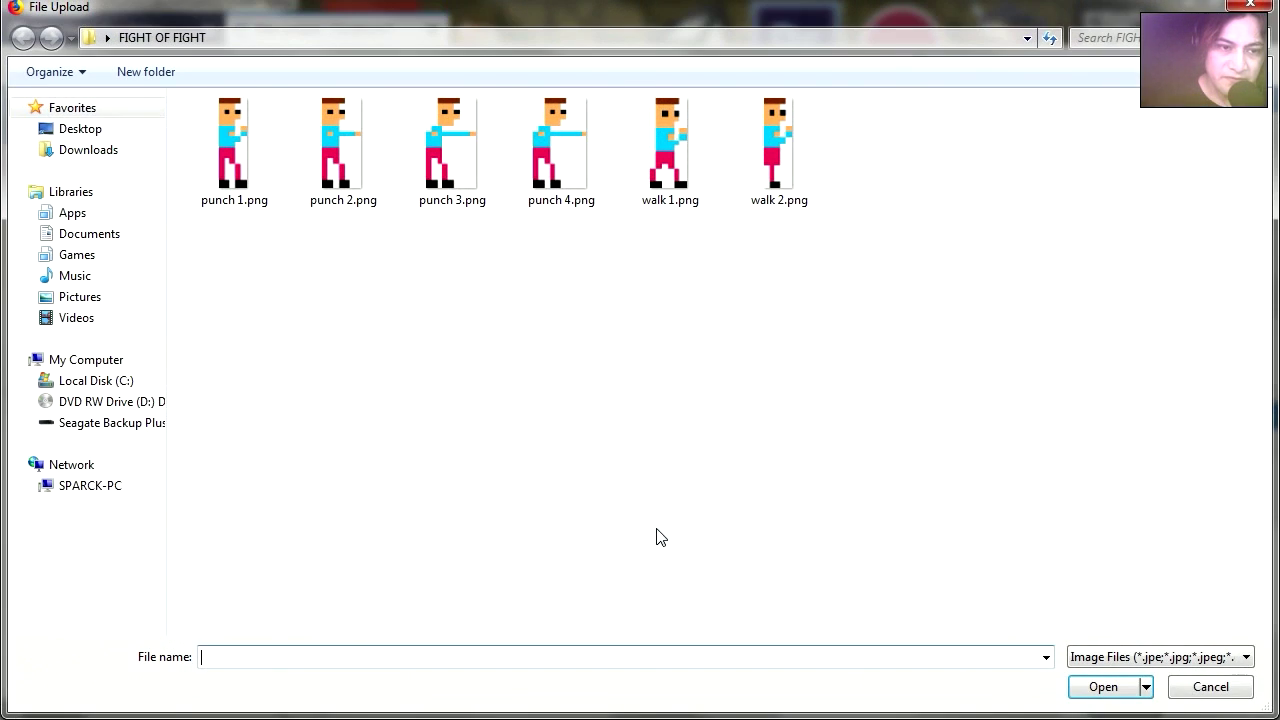
{"action": "left_click", "coordinate": [686, 152]}
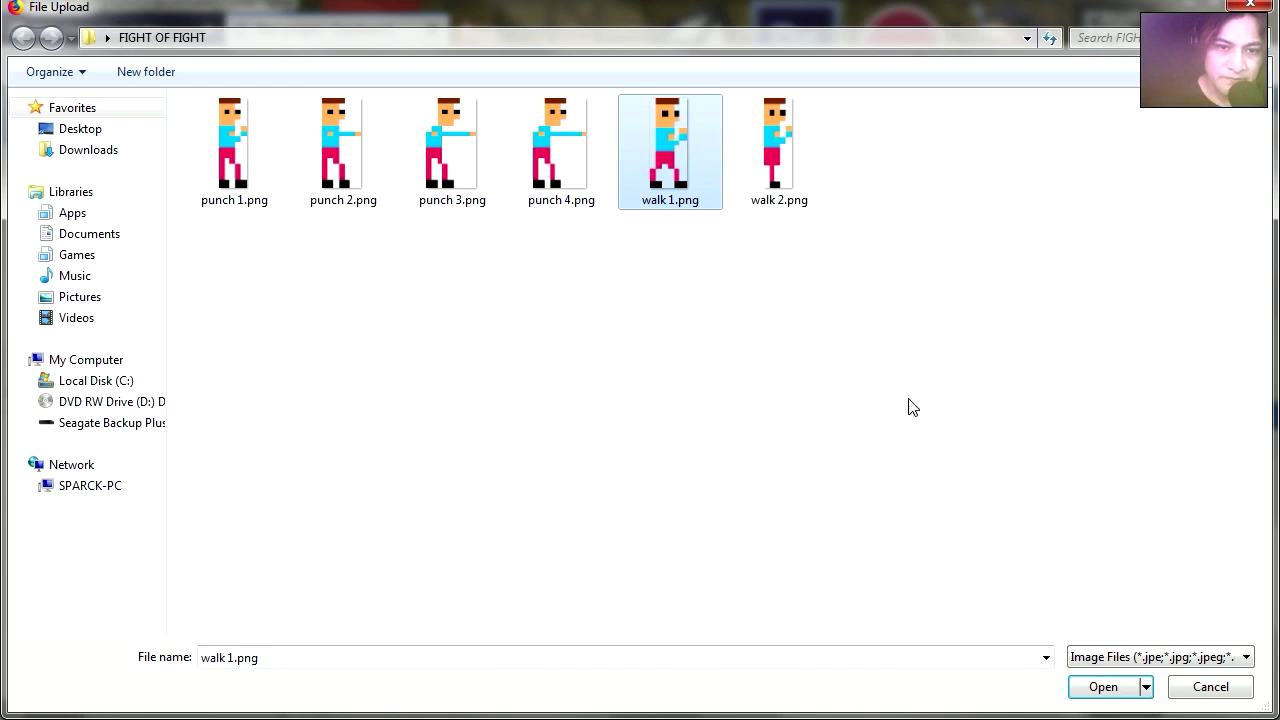
{"action": "left_click", "coordinate": [780, 170], "text": "ctrl"}
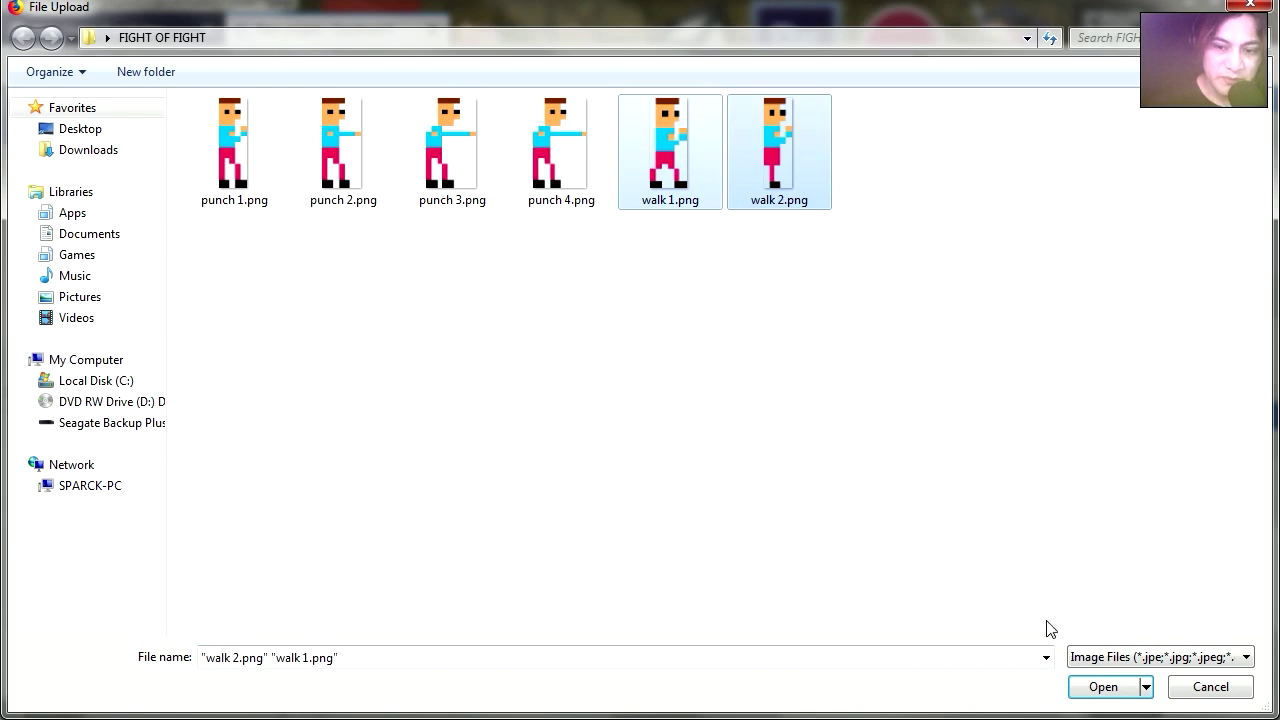
{"action": "left_click", "coordinate": [1091, 687]}
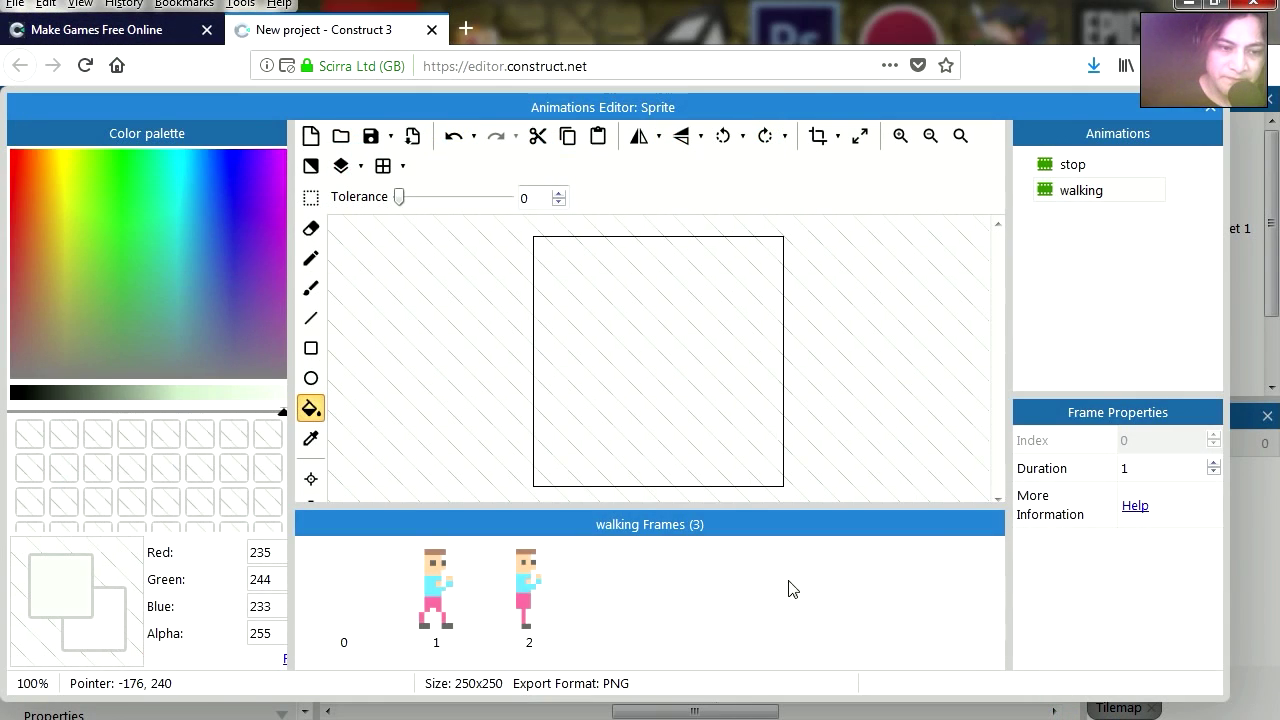
Step: Delete the empty first frame and check both walk poses
{"action": "right_click", "coordinate": [361, 609]}
{"action": "left_click", "coordinate": [405, 538]}
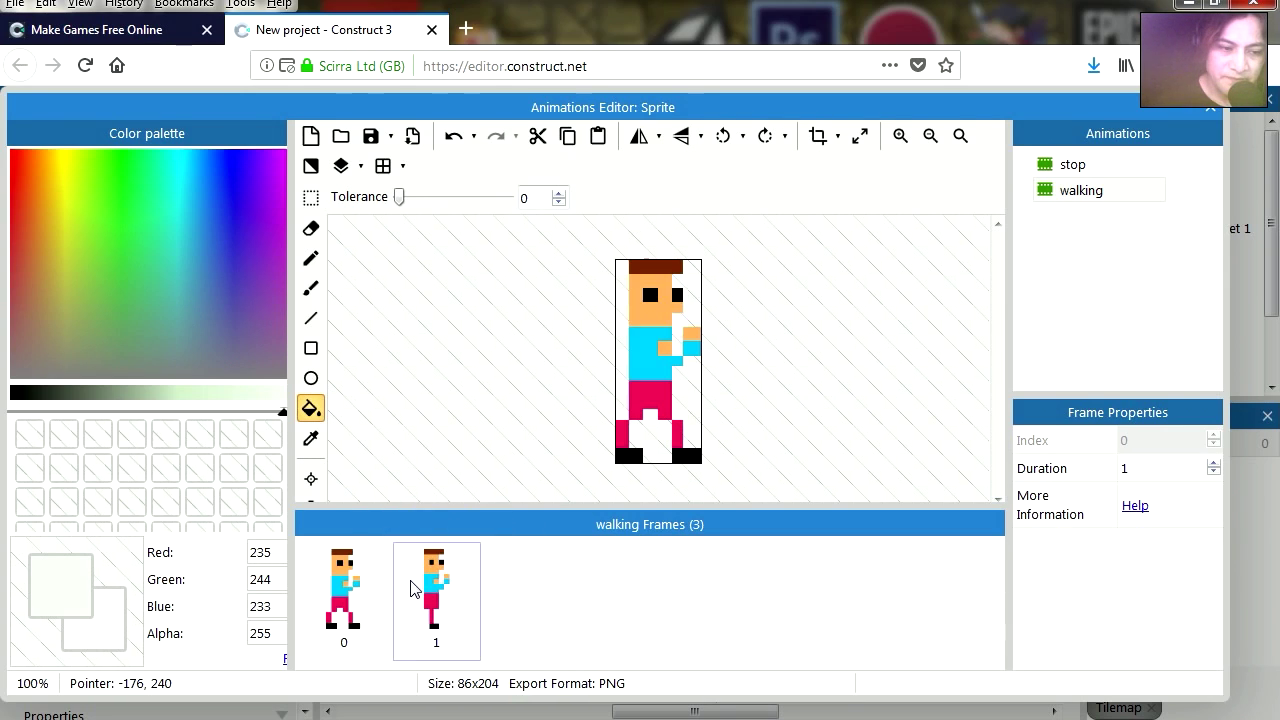
{"action": "left_click", "coordinate": [355, 618]}
{"action": "left_click", "coordinate": [433, 625]}
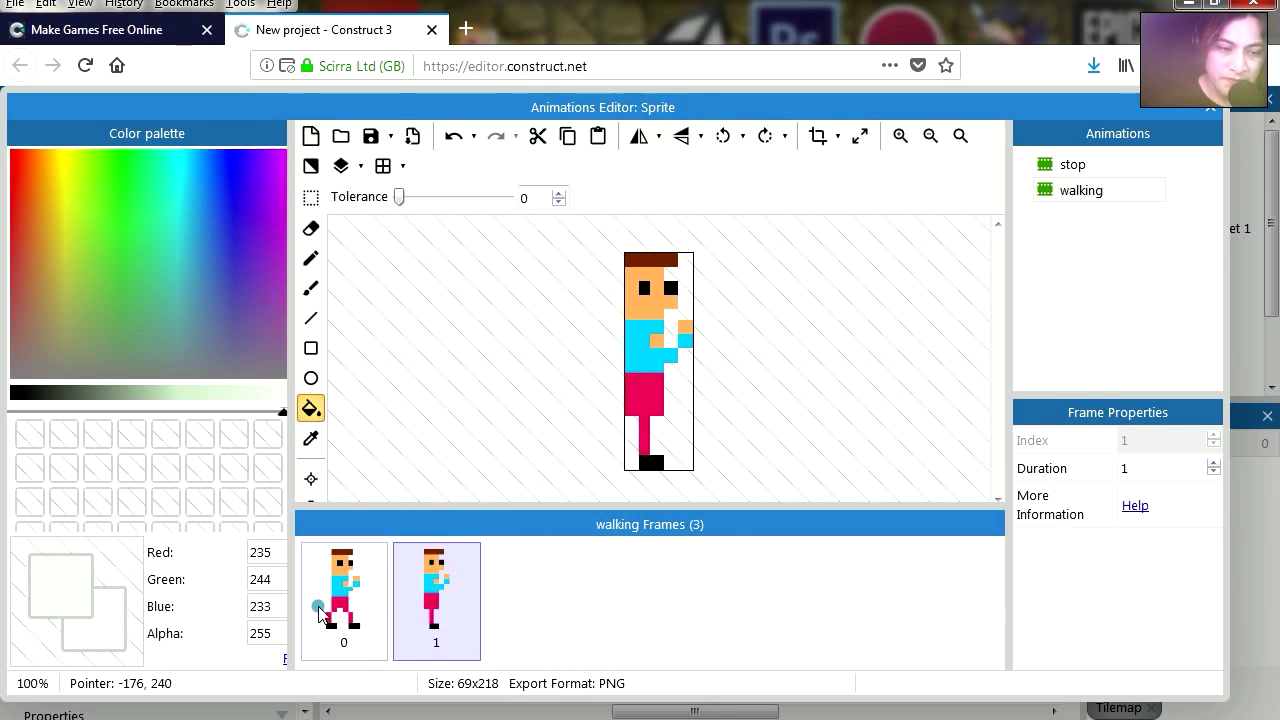
{"action": "key", "text": "Left"}
{"action": "left_click", "coordinate": [437, 618]}
{"action": "left_click", "coordinate": [343, 590]}
{"action": "left_click", "coordinate": [437, 612]}
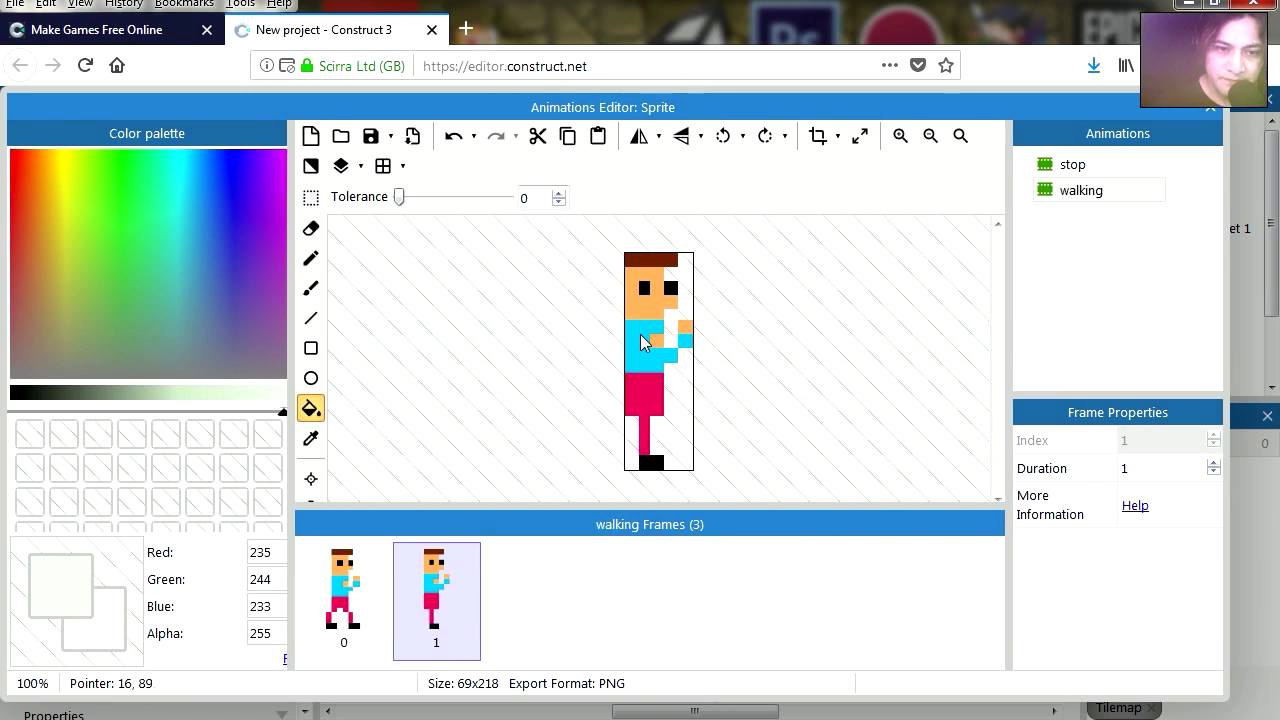
Step: Give the walking animation speed 8 with looping on, then preview it
{"action": "left_click", "coordinate": [1062, 190]}
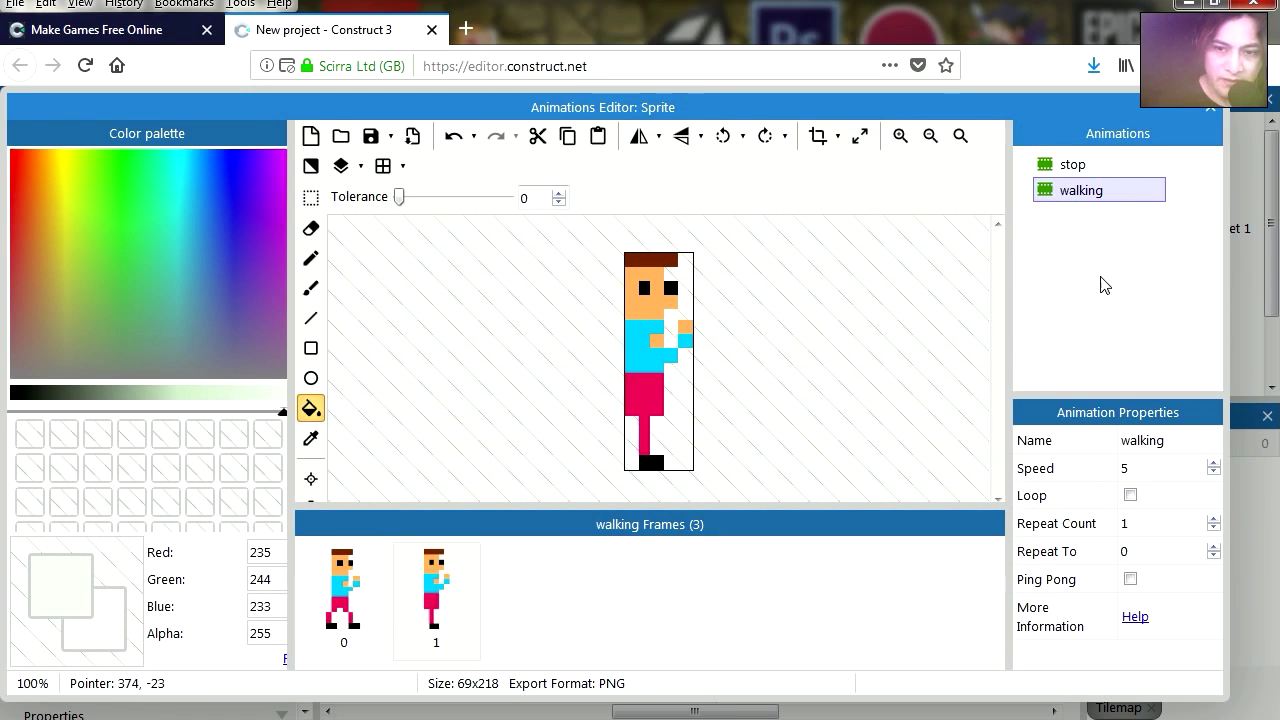
{"action": "left_click", "coordinate": [1109, 471]}
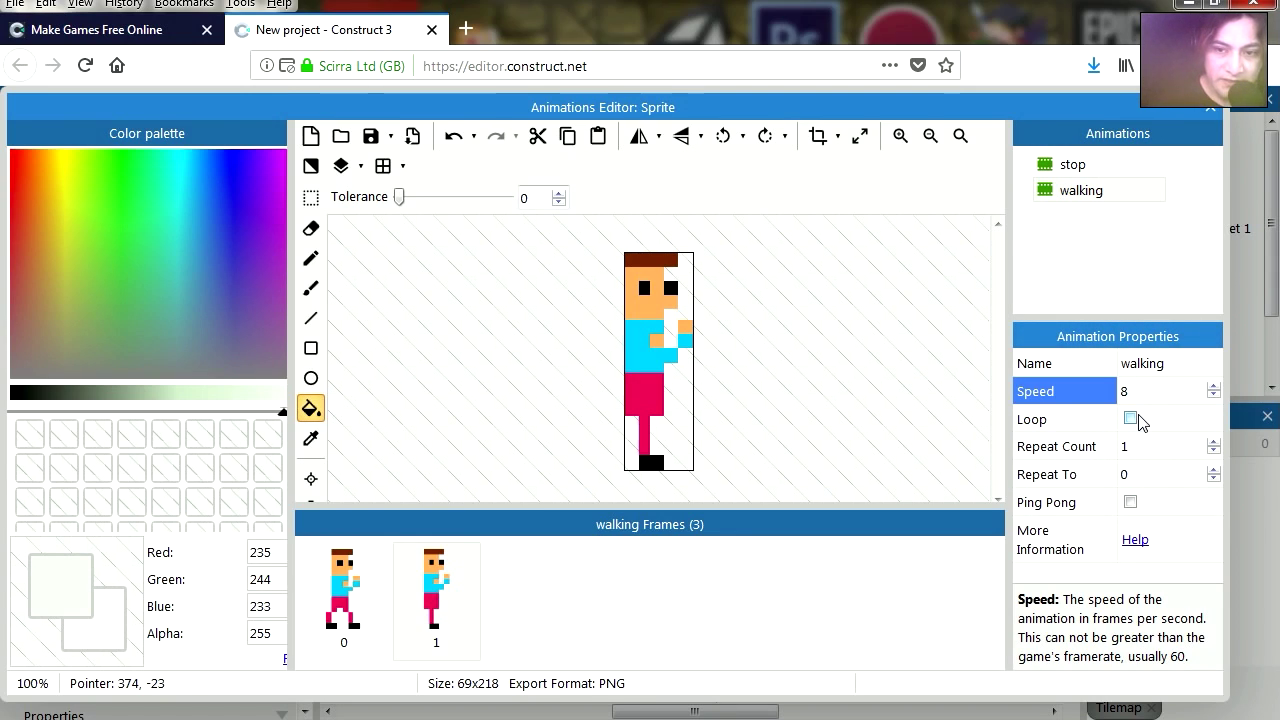
{"action": "left_click", "coordinate": [1130, 418]}
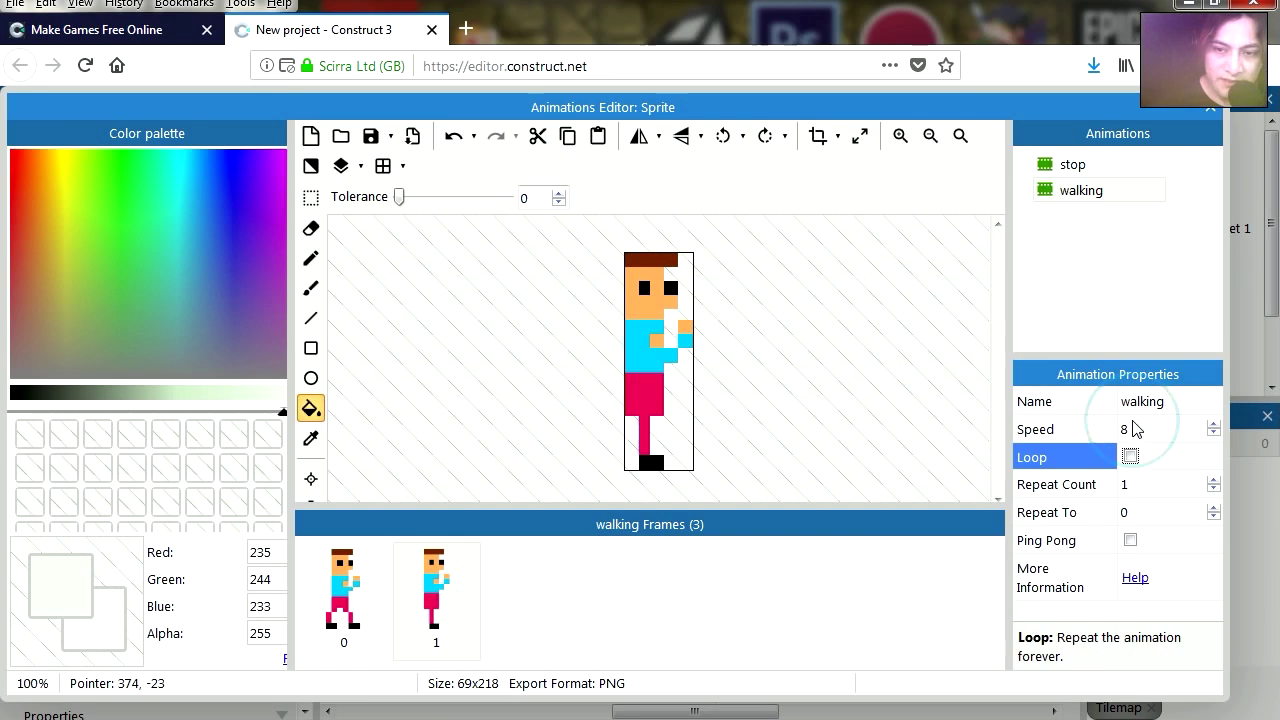
{"action": "right_click", "coordinate": [1086, 193]}
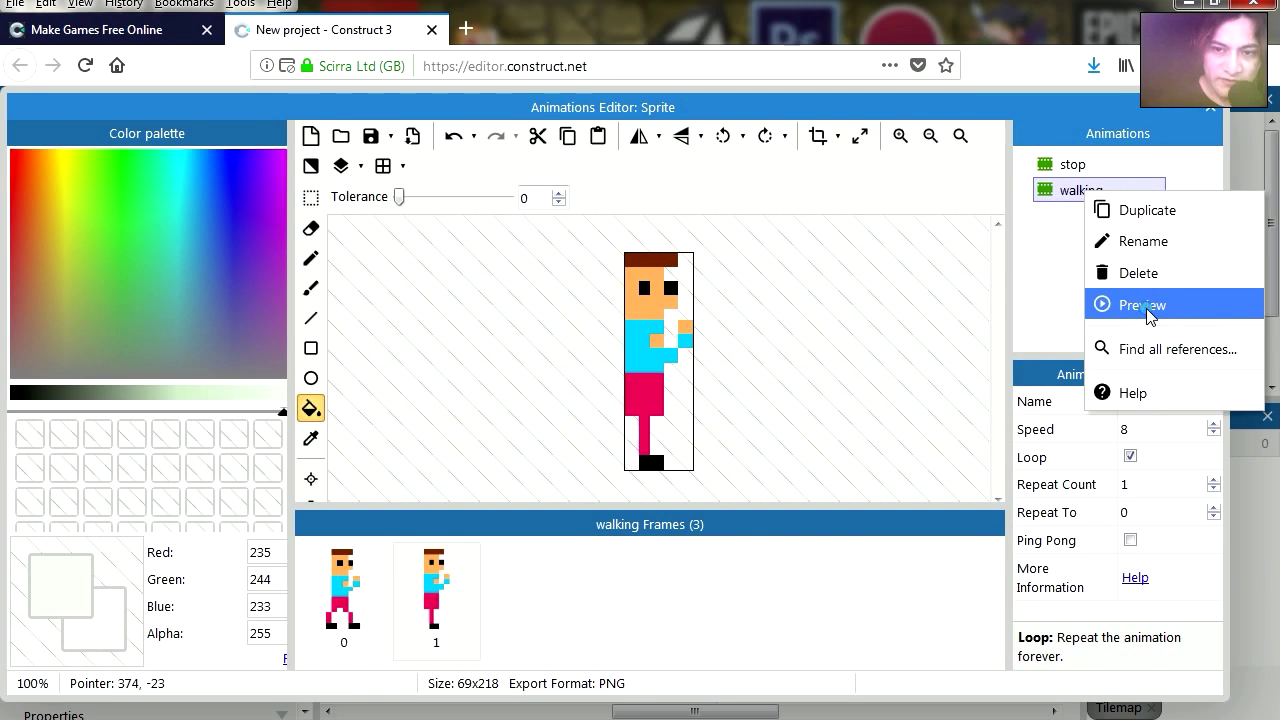
{"action": "left_click", "coordinate": [1145, 305]}
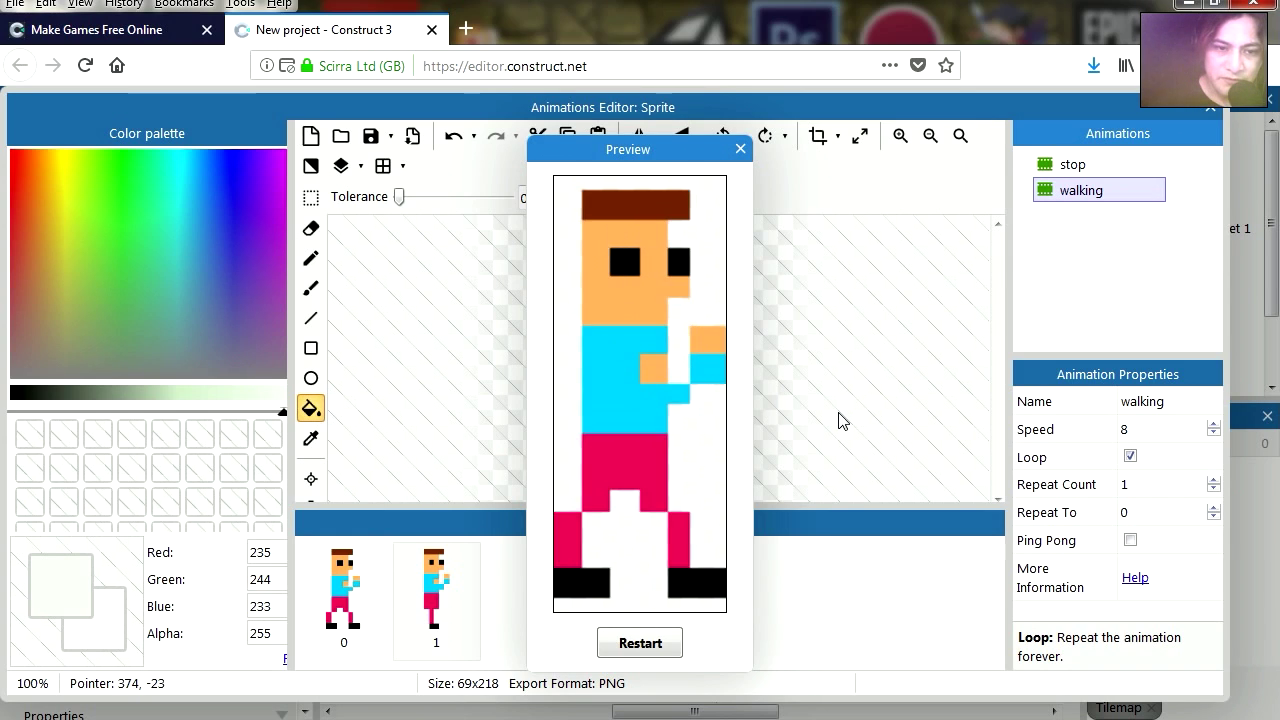
{"action": "left_click", "coordinate": [740, 149]}
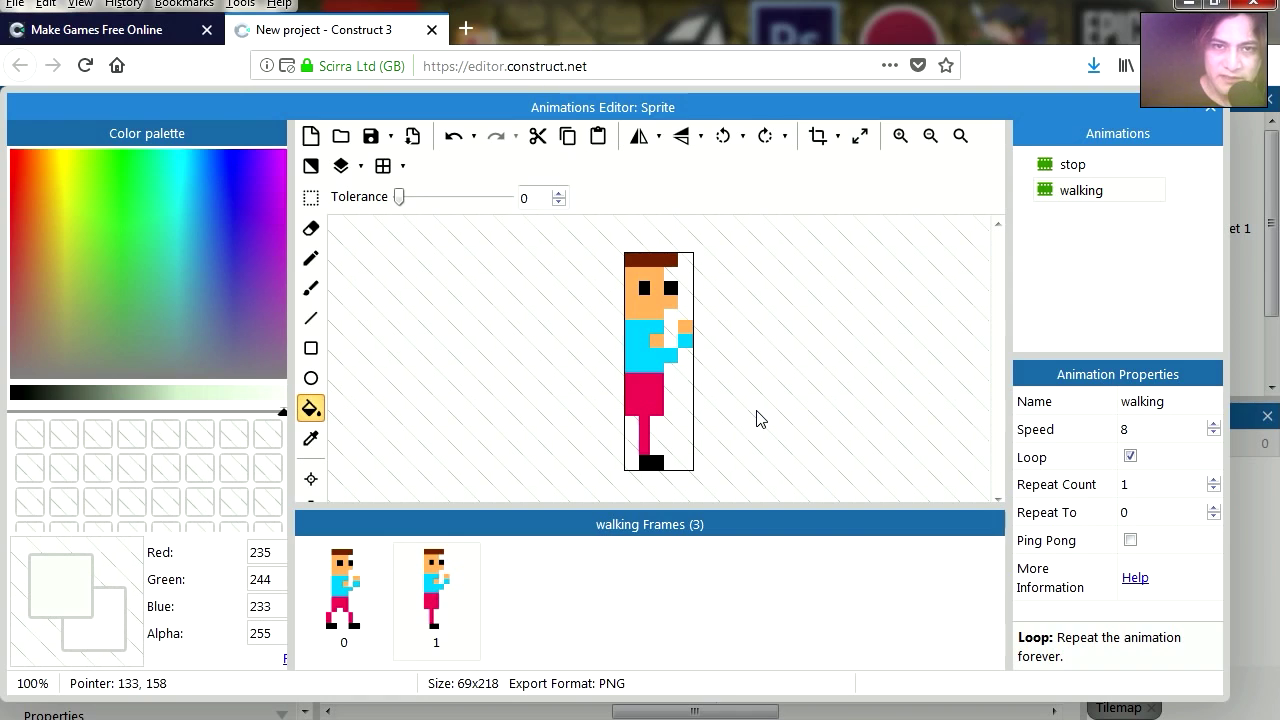
Step: Add a third animation and import punch 1–4.png as its frames
{"action": "right_click", "coordinate": [1050, 258]}
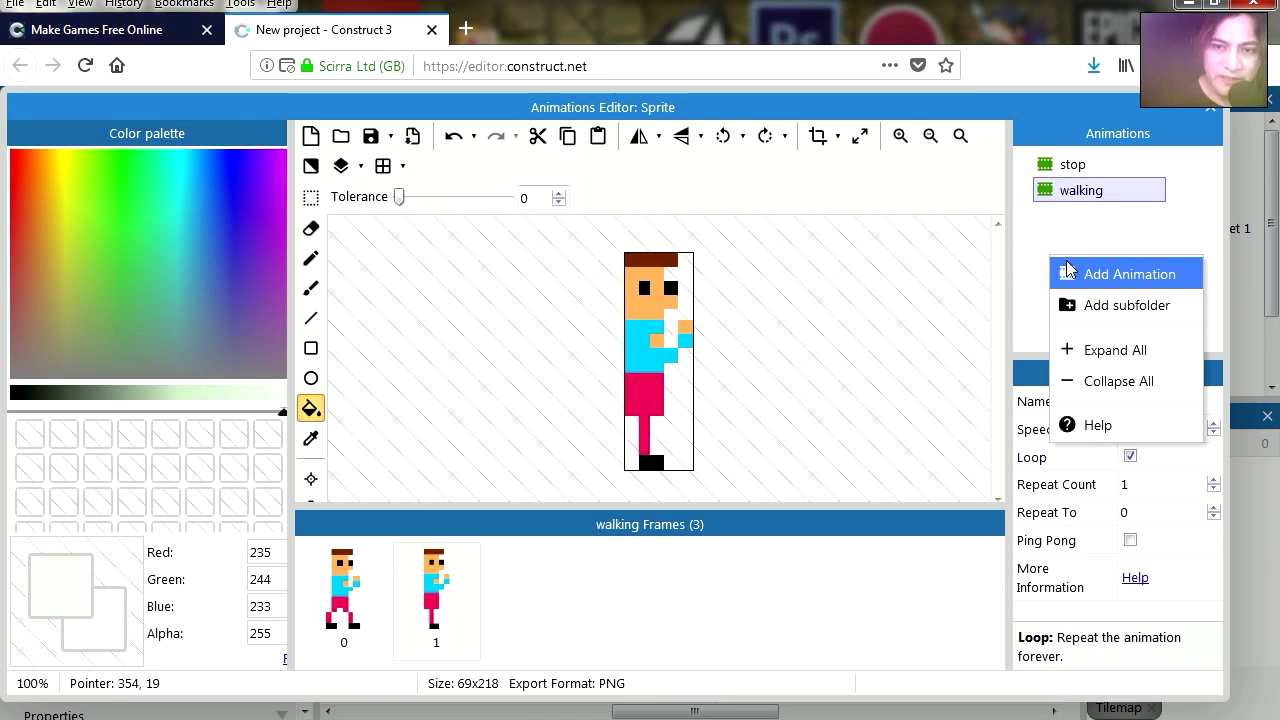
{"action": "left_click", "coordinate": [1073, 273]}
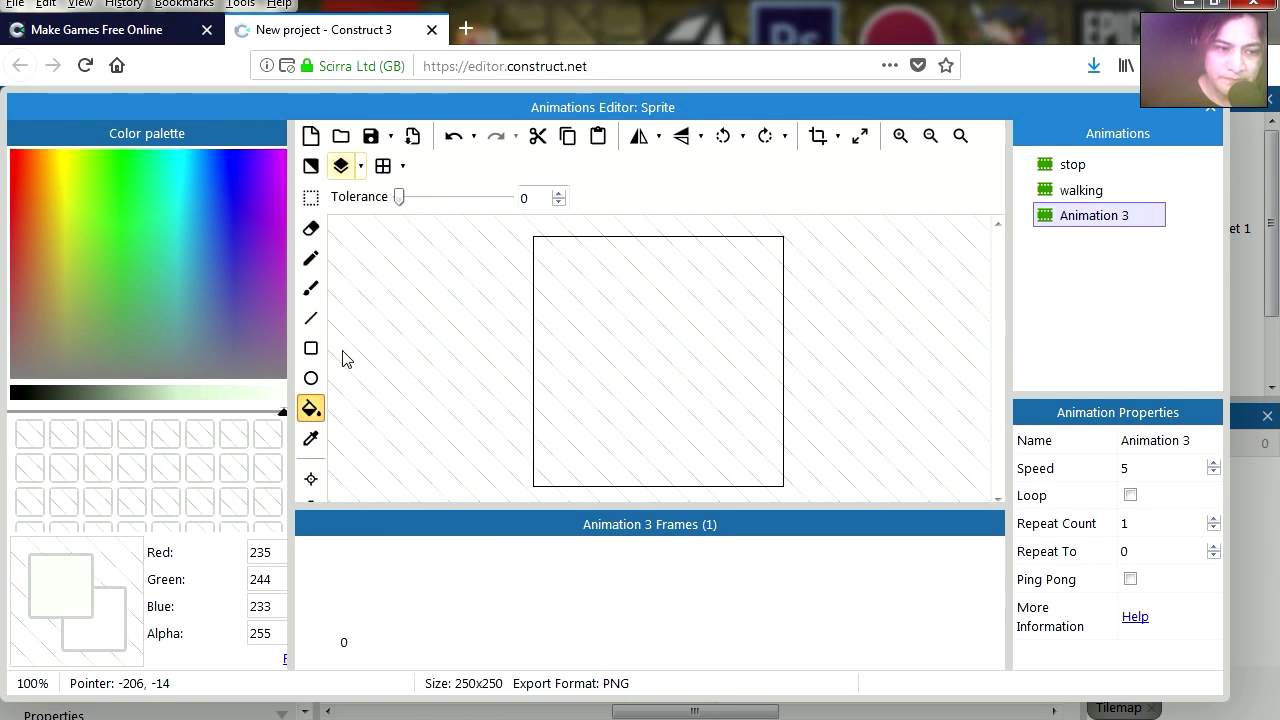
{"action": "right_click", "coordinate": [431, 576]}
{"action": "mouse_move", "coordinate": [500, 508]}
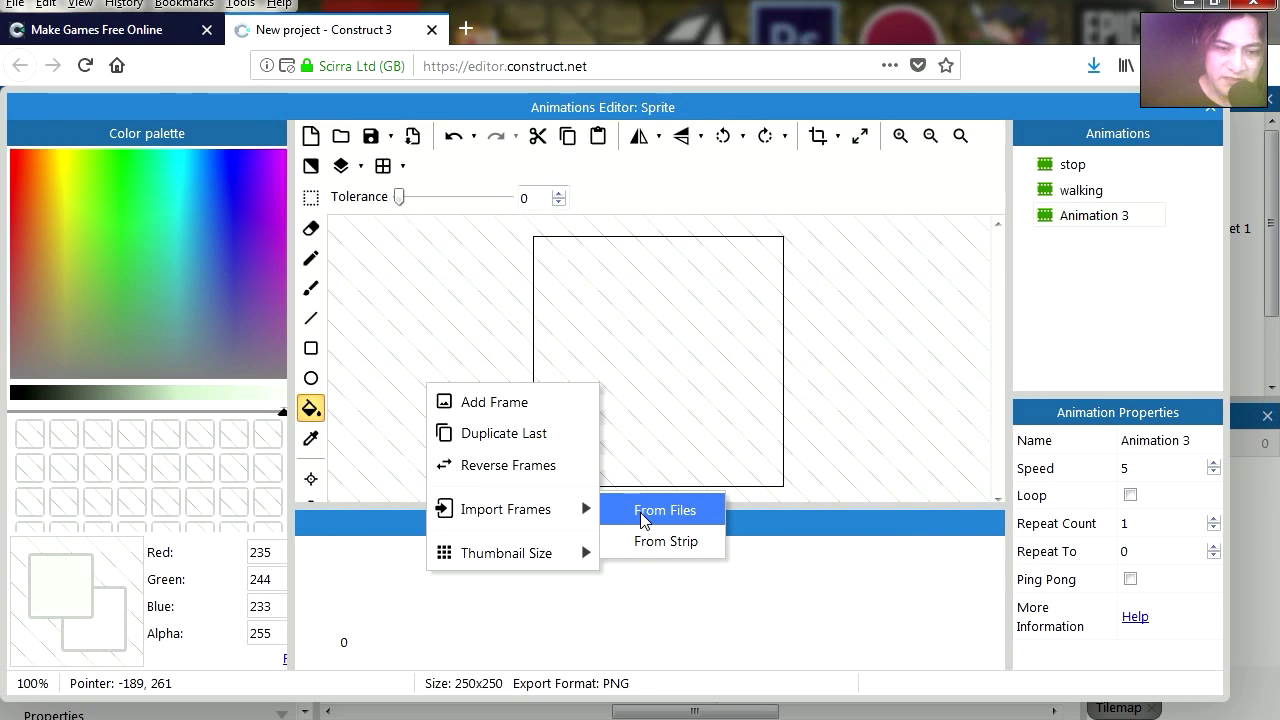
{"action": "left_click", "coordinate": [644, 514]}
{"action": "left_click", "coordinate": [265, 185]}
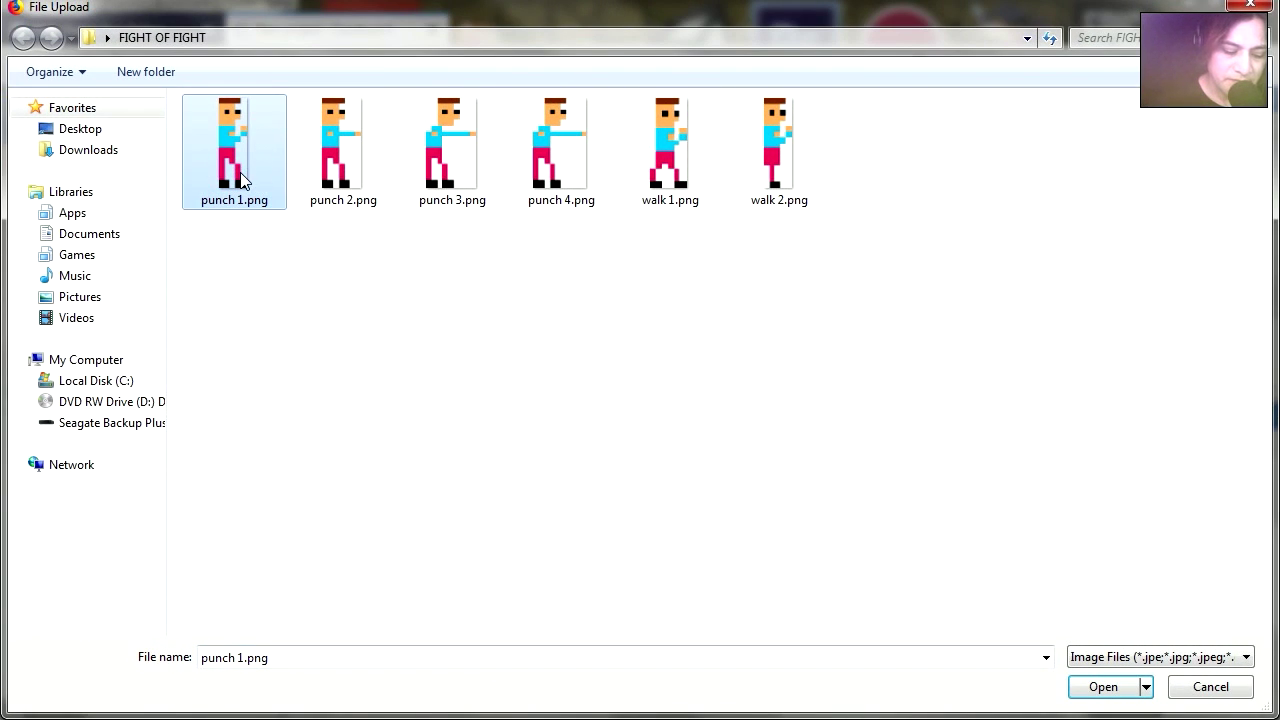
{"action": "left_click", "coordinate": [553, 172], "text": "shift"}
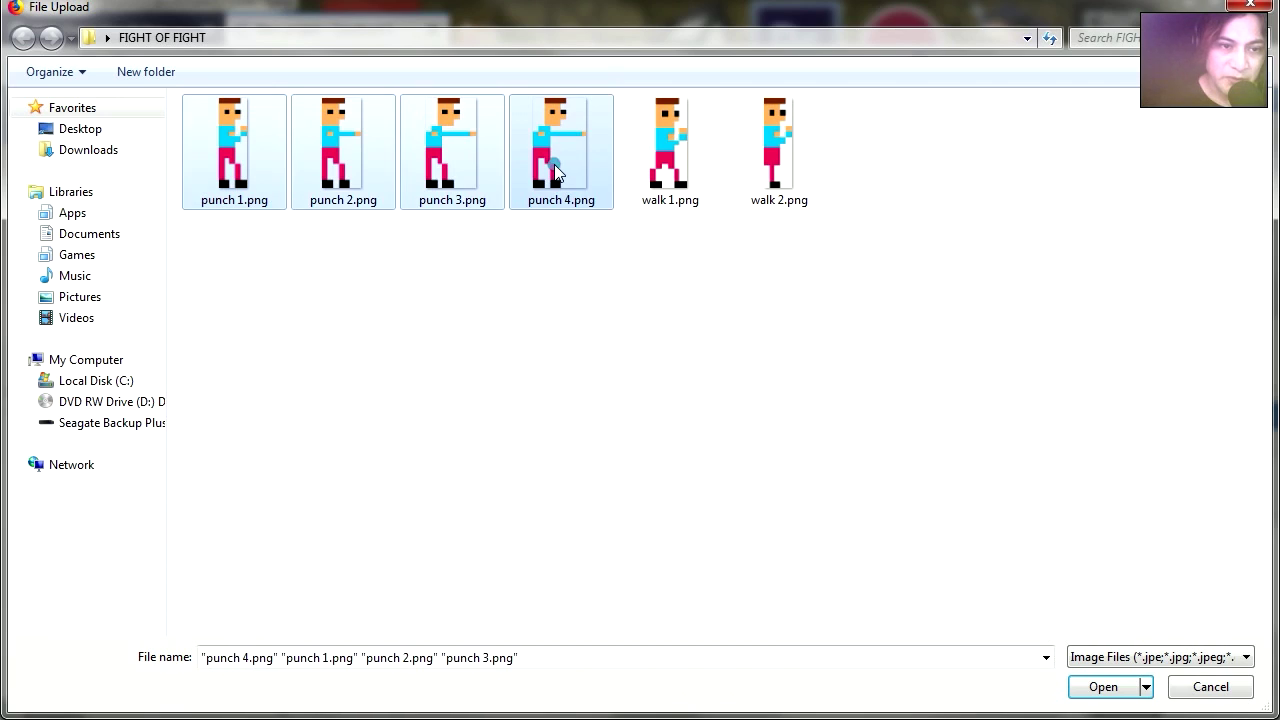
{"action": "left_click", "coordinate": [1103, 686]}
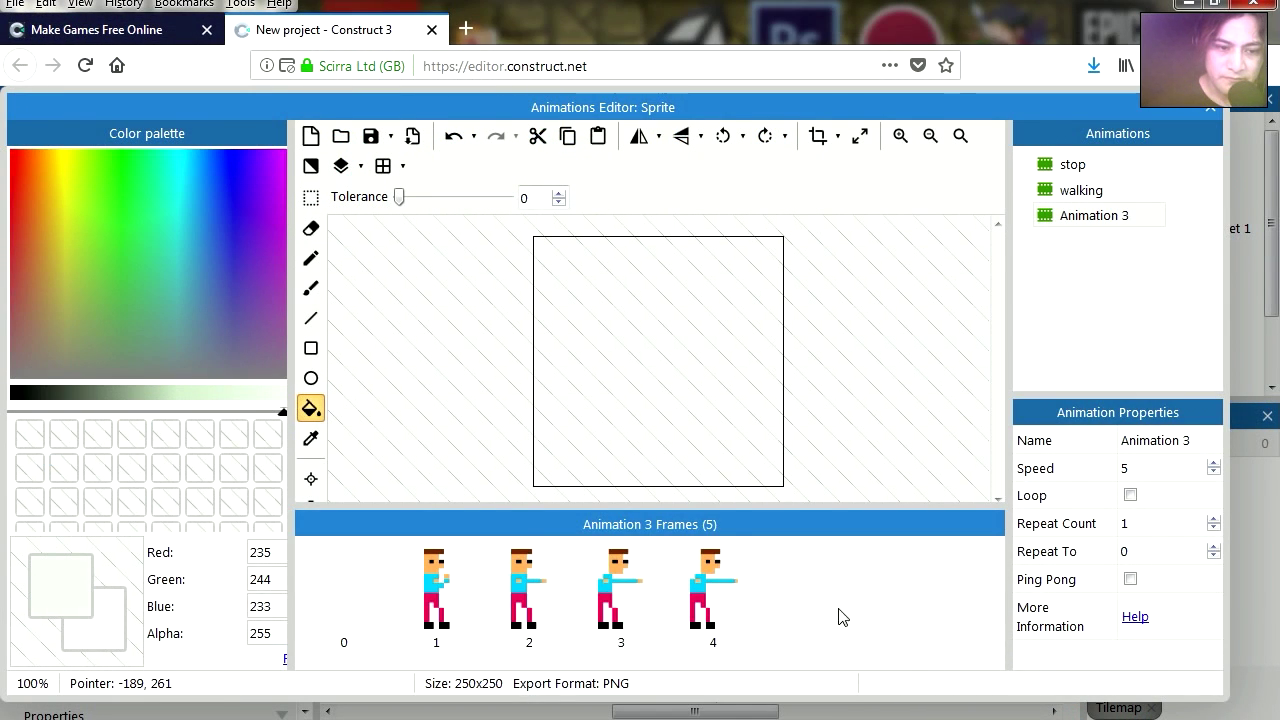
Step: Delete the empty first frame and step through the four punch frames
{"action": "left_click", "coordinate": [354, 598]}
{"action": "right_click", "coordinate": [354, 598]}
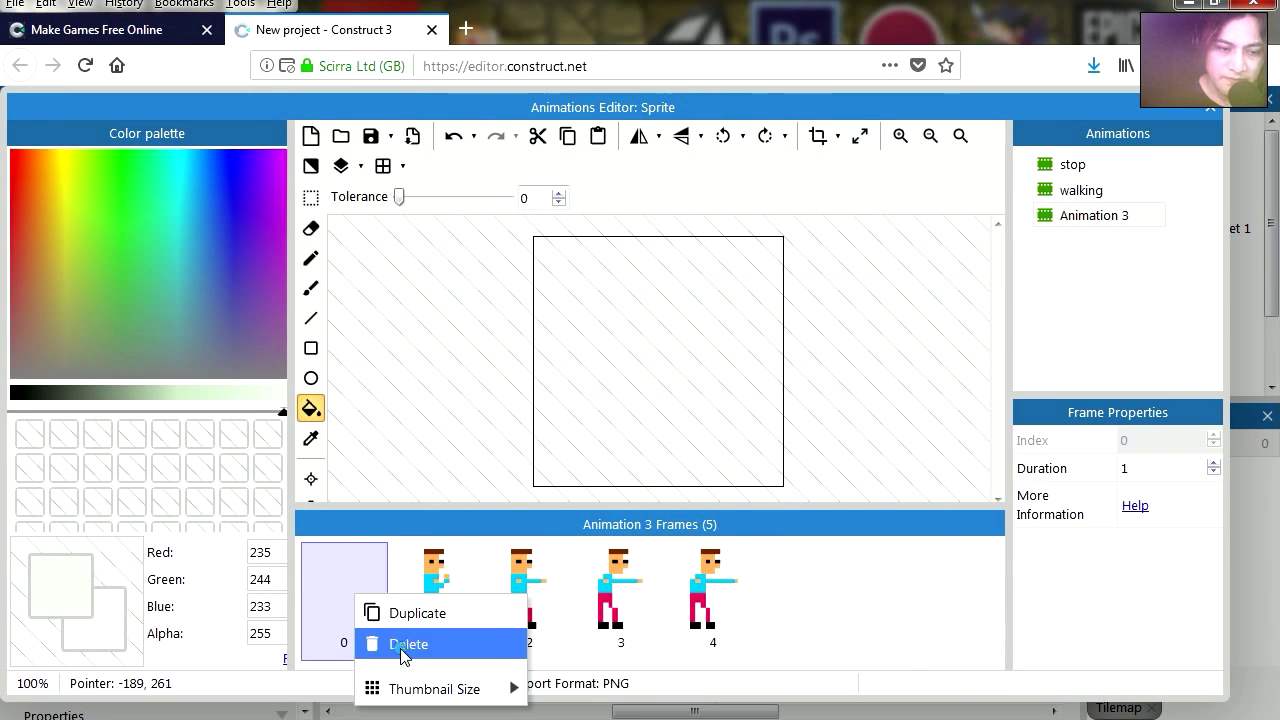
{"action": "left_click", "coordinate": [403, 649]}
{"action": "left_click", "coordinate": [343, 592]}
{"action": "left_click", "coordinate": [455, 605]}
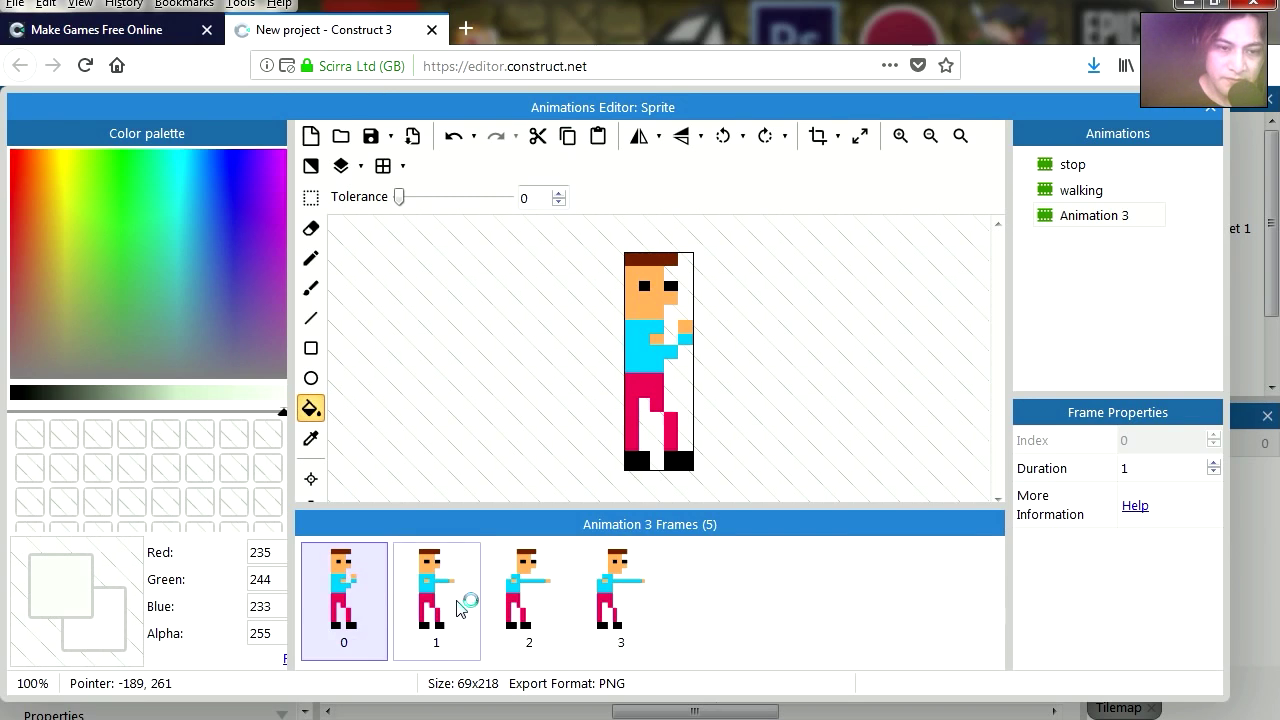
{"action": "left_click", "coordinate": [515, 605]}
{"action": "left_click", "coordinate": [618, 595]}
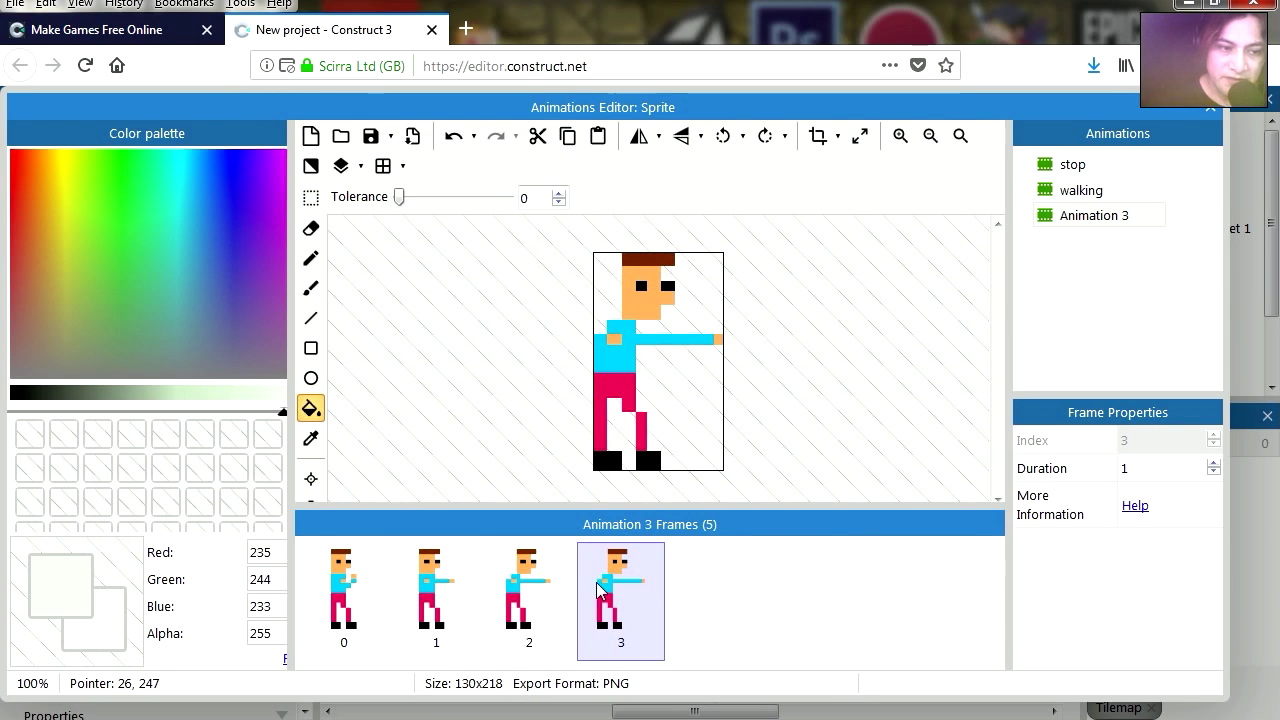
{"action": "left_click", "coordinate": [335, 604]}
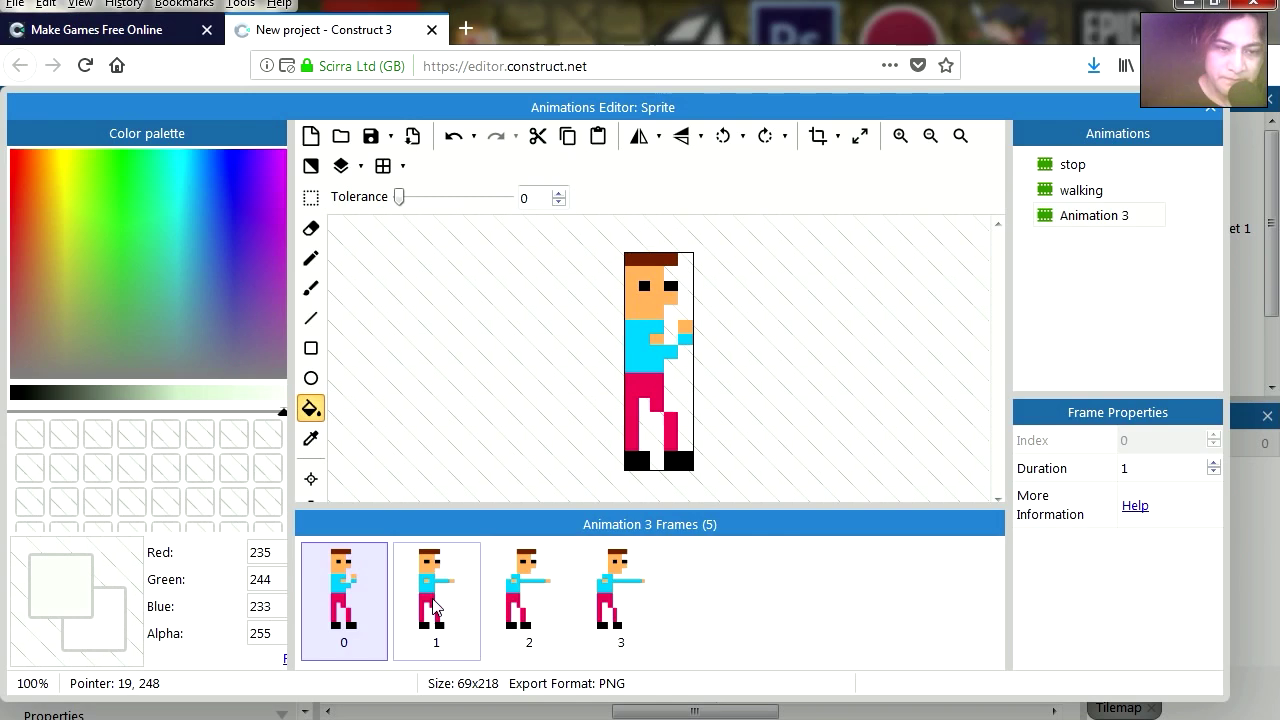
{"action": "left_click", "coordinate": [430, 606]}
{"action": "left_click", "coordinate": [508, 607]}
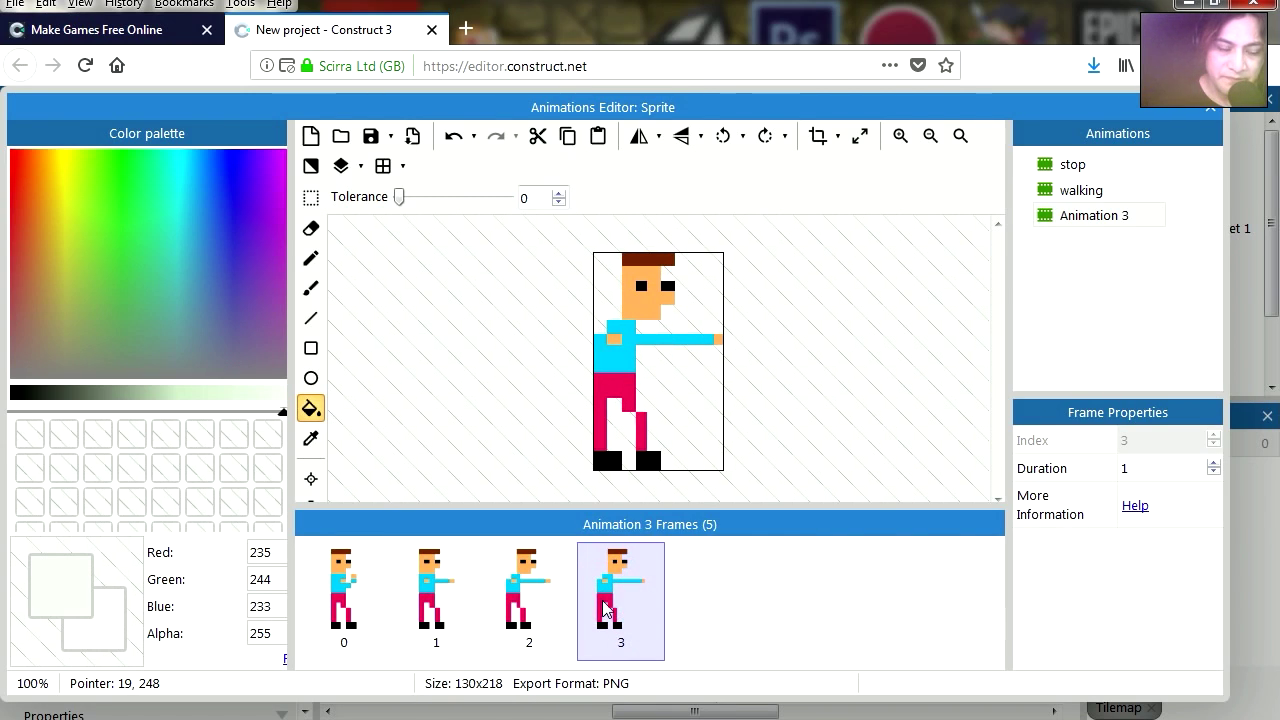
Step: With the Image Points tool, set the origin X of punch frames 0 and 1 to 34
{"action": "left_click", "coordinate": [311, 481]}
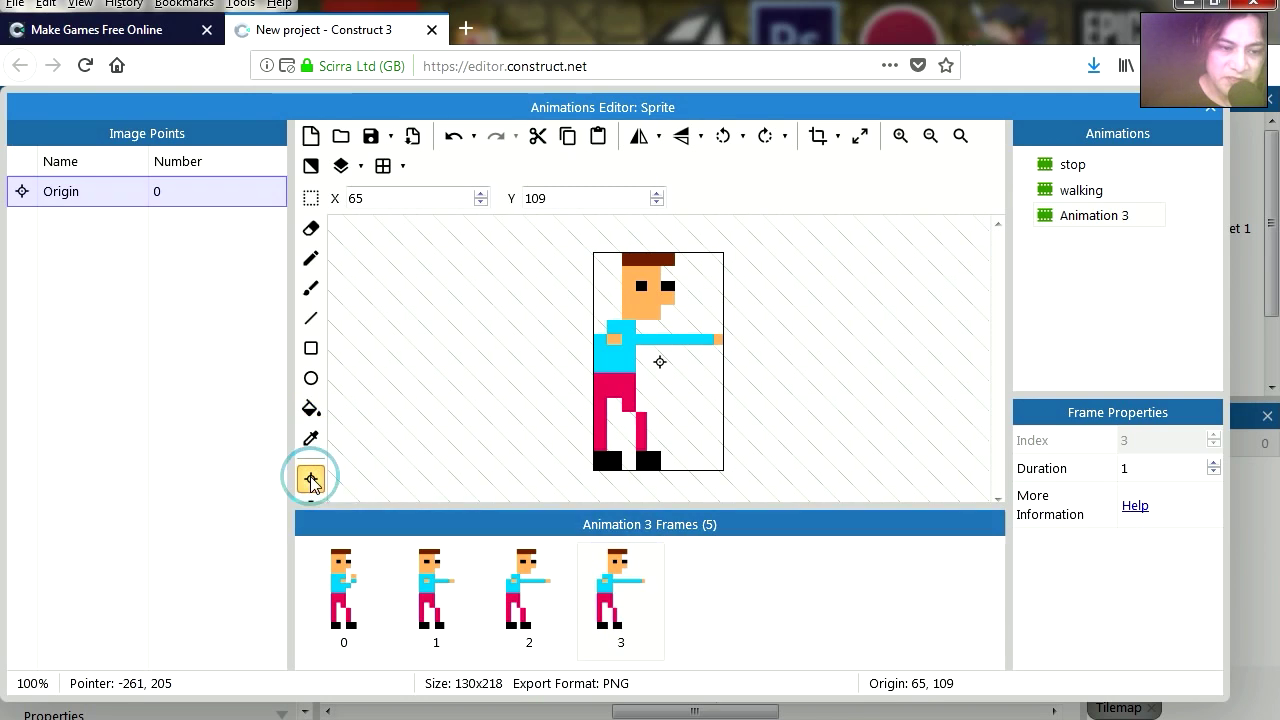
{"action": "left_click", "coordinate": [353, 592]}
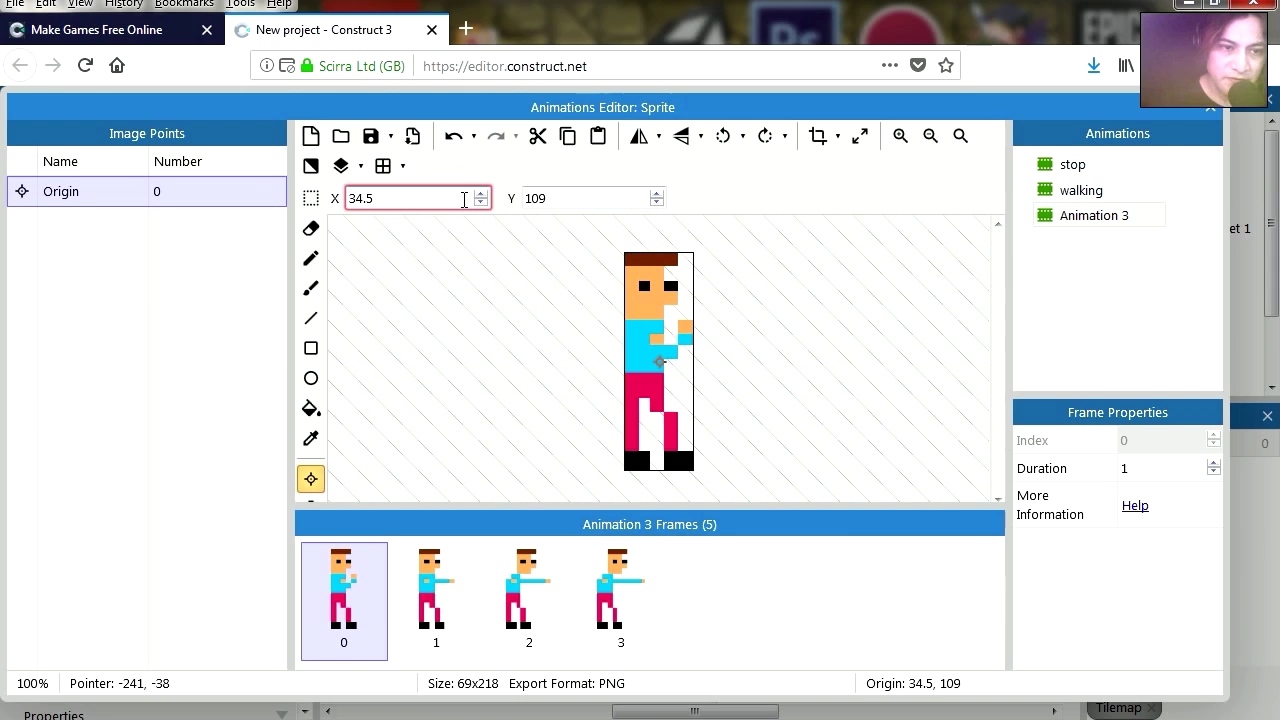
{"action": "left_click", "coordinate": [481, 203]}
{"action": "left_click", "coordinate": [430, 580]}
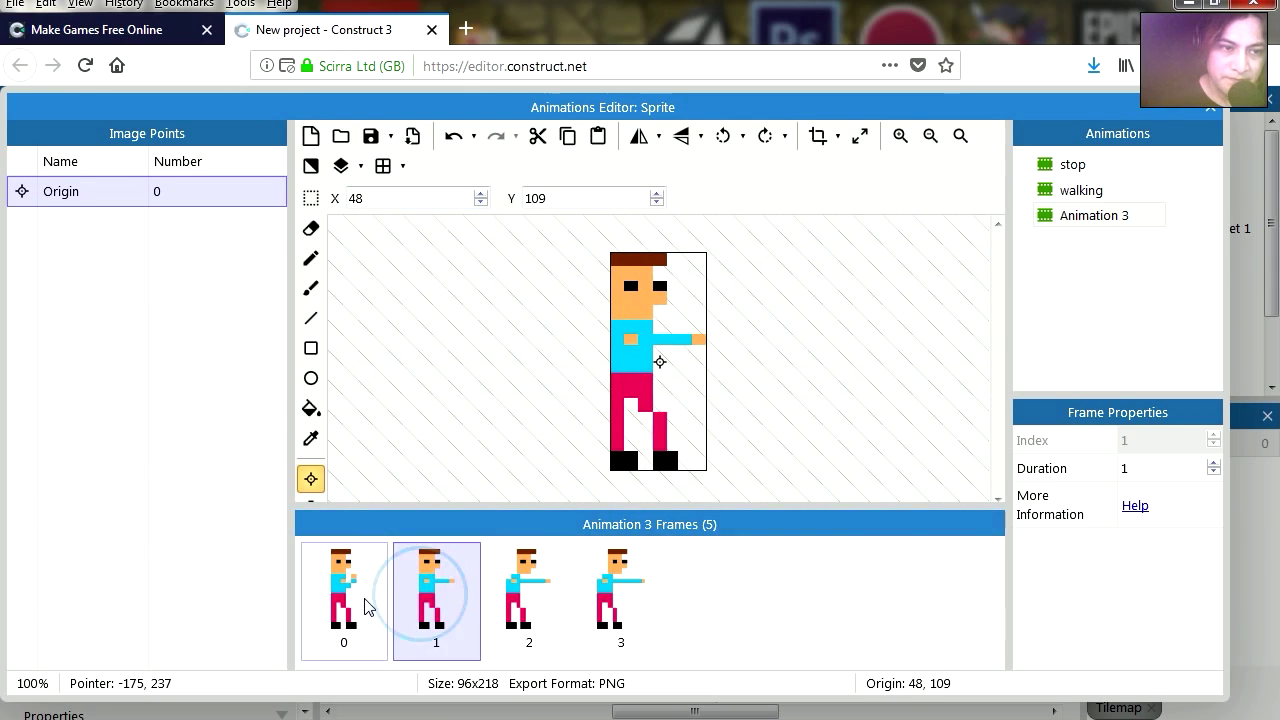
{"action": "left_click", "coordinate": [365, 599]}
{"action": "key", "text": "Right"}
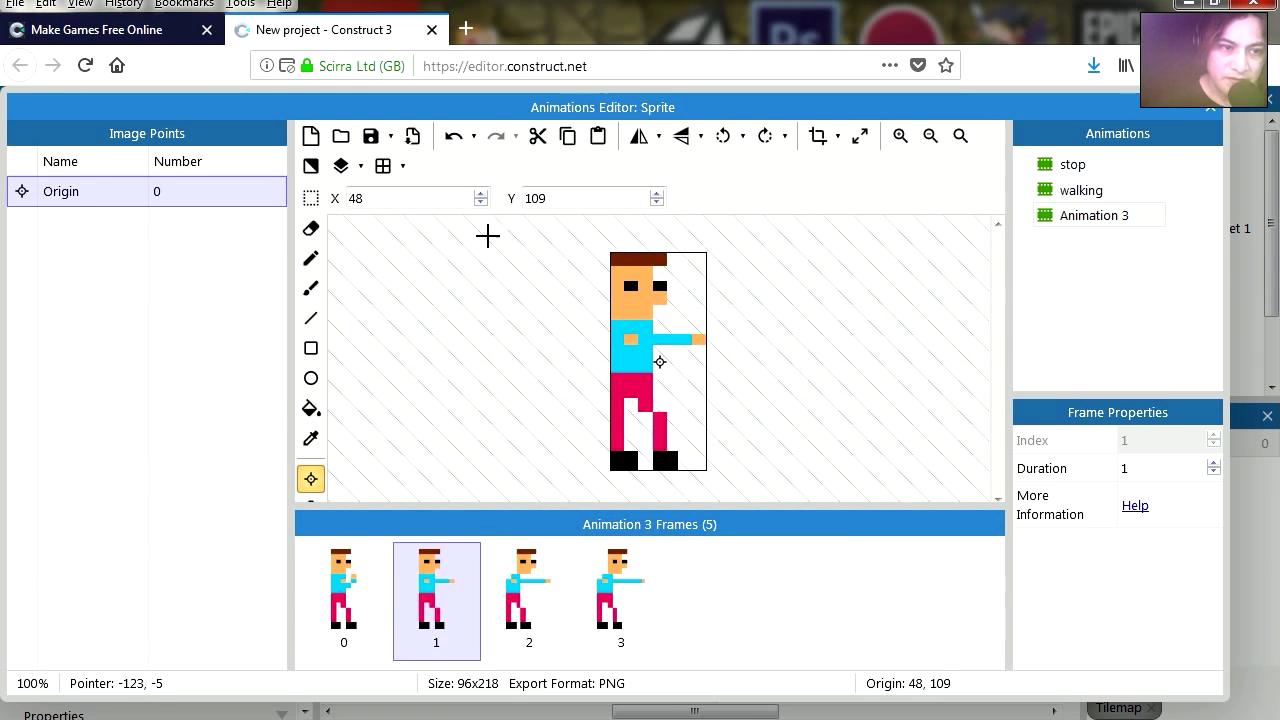
{"action": "left_click", "coordinate": [481, 203]}
{"action": "left_click", "coordinate": [481, 203]}
{"action": "left_click", "coordinate": [481, 203]}
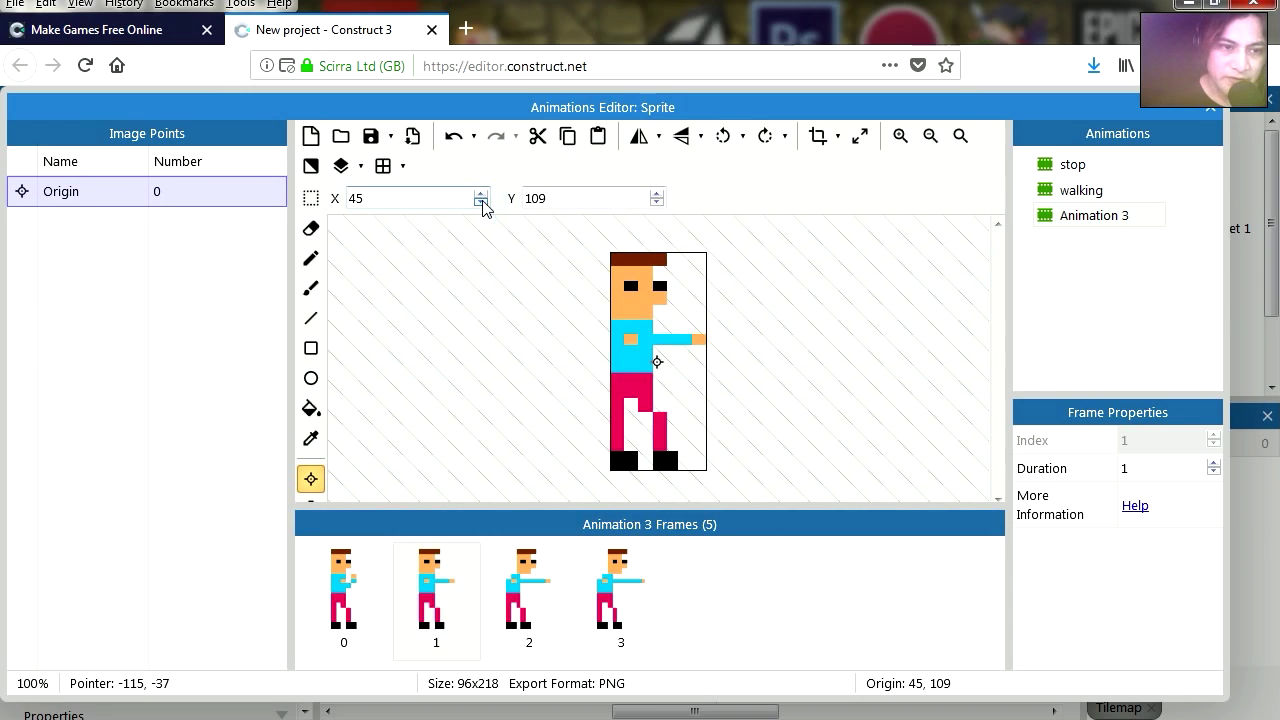
{"action": "left_click", "coordinate": [481, 203]}
{"action": "left_click", "coordinate": [481, 203]}
{"action": "left_click", "coordinate": [481, 203]}
{"action": "left_click", "coordinate": [481, 203]}
{"action": "left_click", "coordinate": [481, 203]}
{"action": "left_click", "coordinate": [481, 203]}
{"action": "left_click", "coordinate": [481, 203]}
{"action": "left_click", "coordinate": [481, 203]}
{"action": "left_click", "coordinate": [481, 203]}
{"action": "left_click", "coordinate": [481, 203]}
{"action": "left_click", "coordinate": [481, 203]}
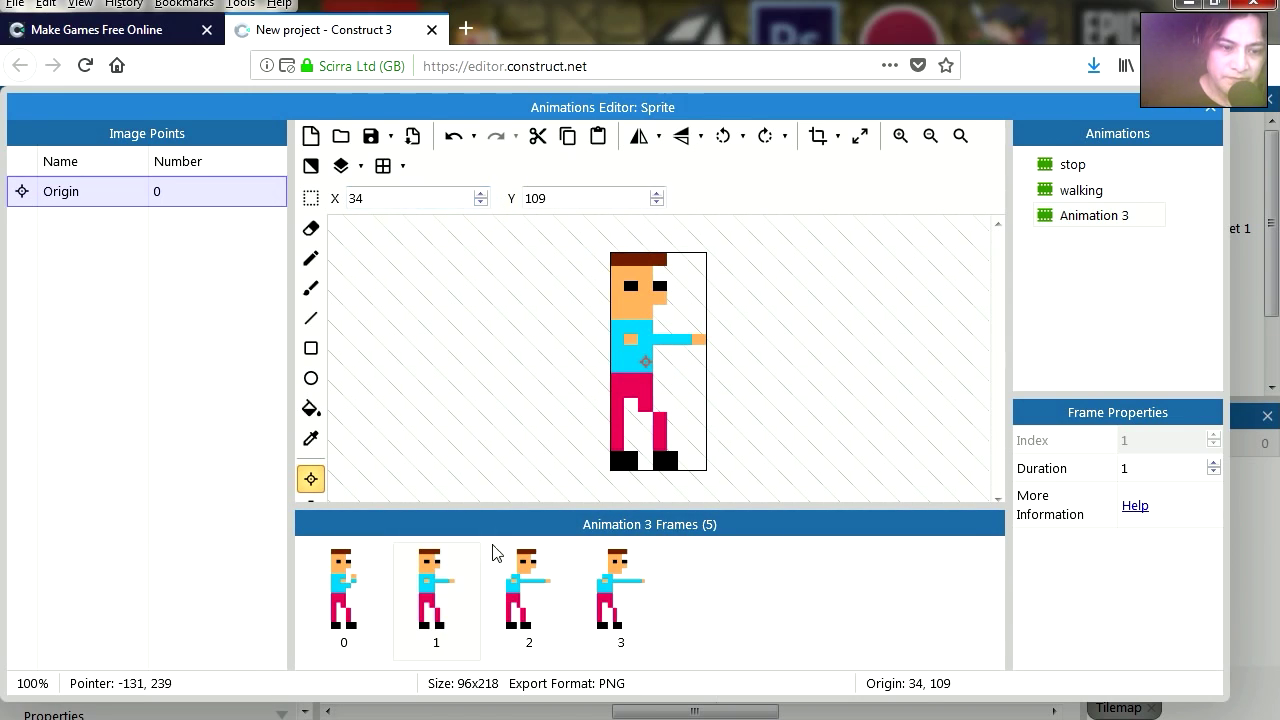
{"action": "left_click", "coordinate": [530, 592]}
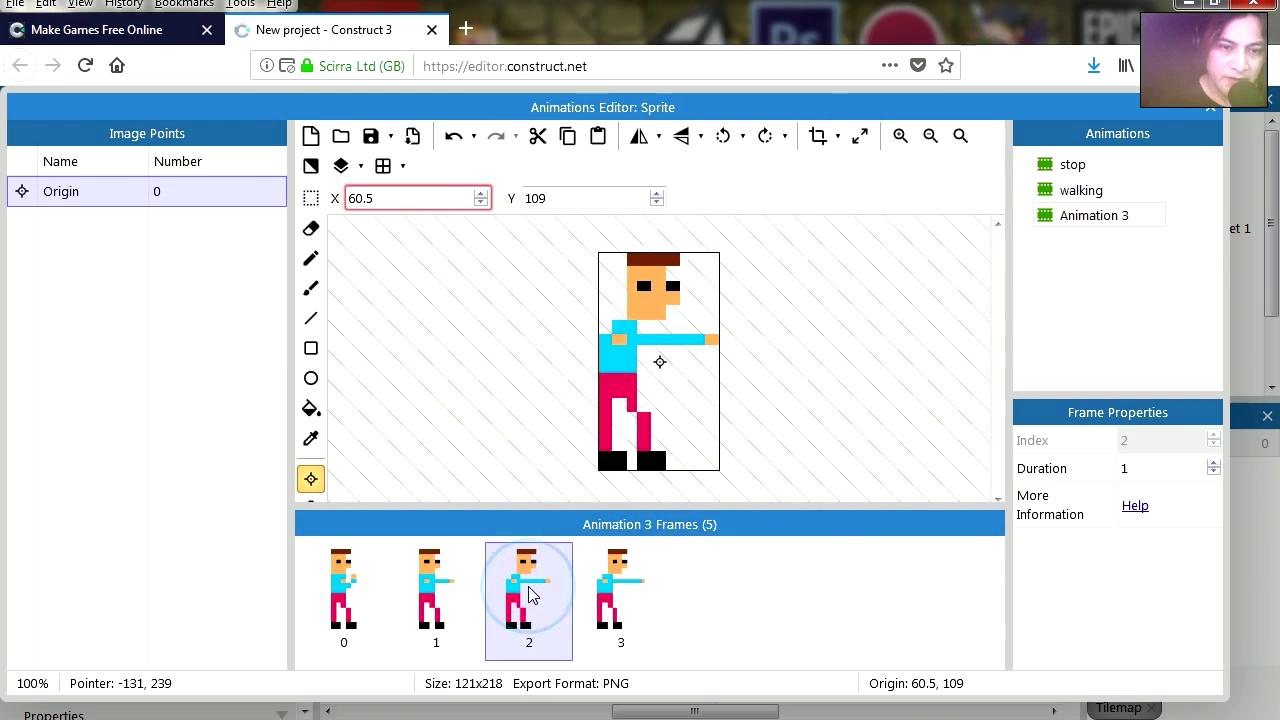
Step: Lower the origin X of punch frames 2 and 3 to 34, then review frame 2
{"action": "left_click", "coordinate": [481, 203]}
{"action": "left_click", "coordinate": [481, 203]}
{"action": "left_click", "coordinate": [481, 203]}
{"action": "left_click", "coordinate": [481, 203]}
{"action": "left_click", "coordinate": [481, 203]}
{"action": "left_click", "coordinate": [481, 203]}
{"action": "left_click", "coordinate": [481, 203]}
{"action": "left_click", "coordinate": [481, 203]}
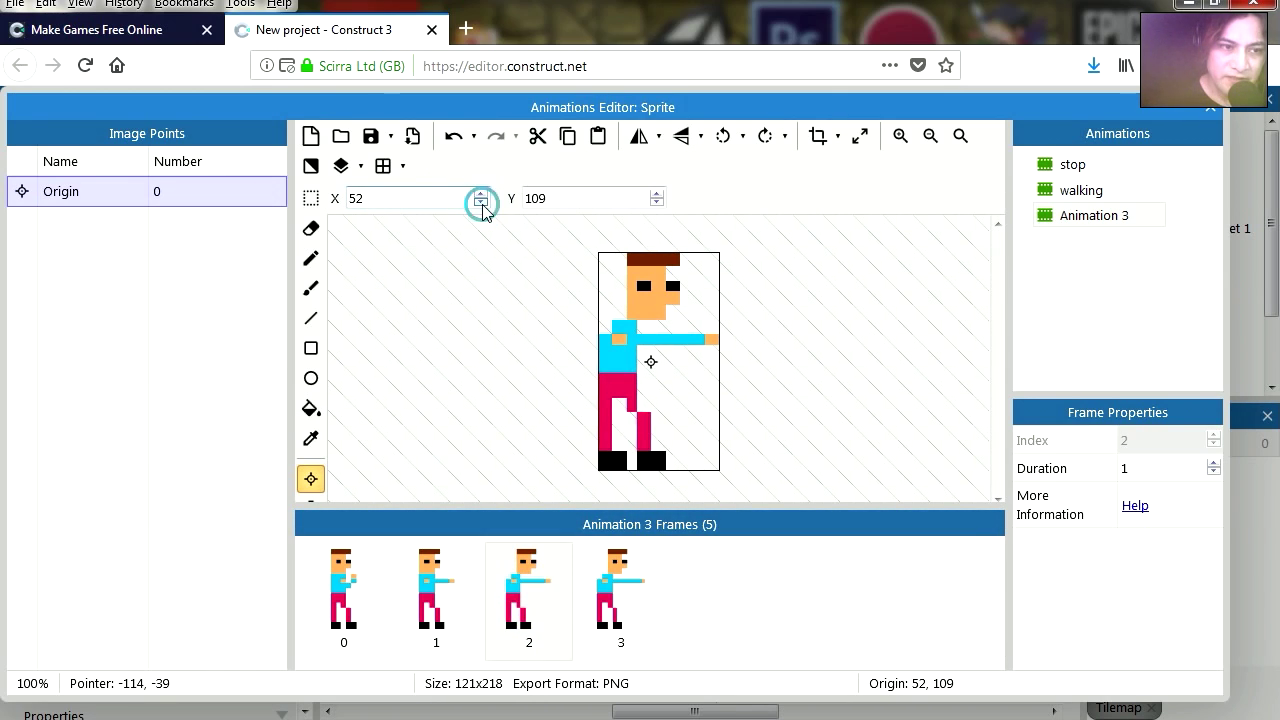
{"action": "left_click", "coordinate": [481, 203]}
{"action": "double_click", "coordinate": [481, 203]}
{"action": "double_click", "coordinate": [481, 203]}
{"action": "double_click", "coordinate": [481, 203]}
{"action": "double_click", "coordinate": [481, 203]}
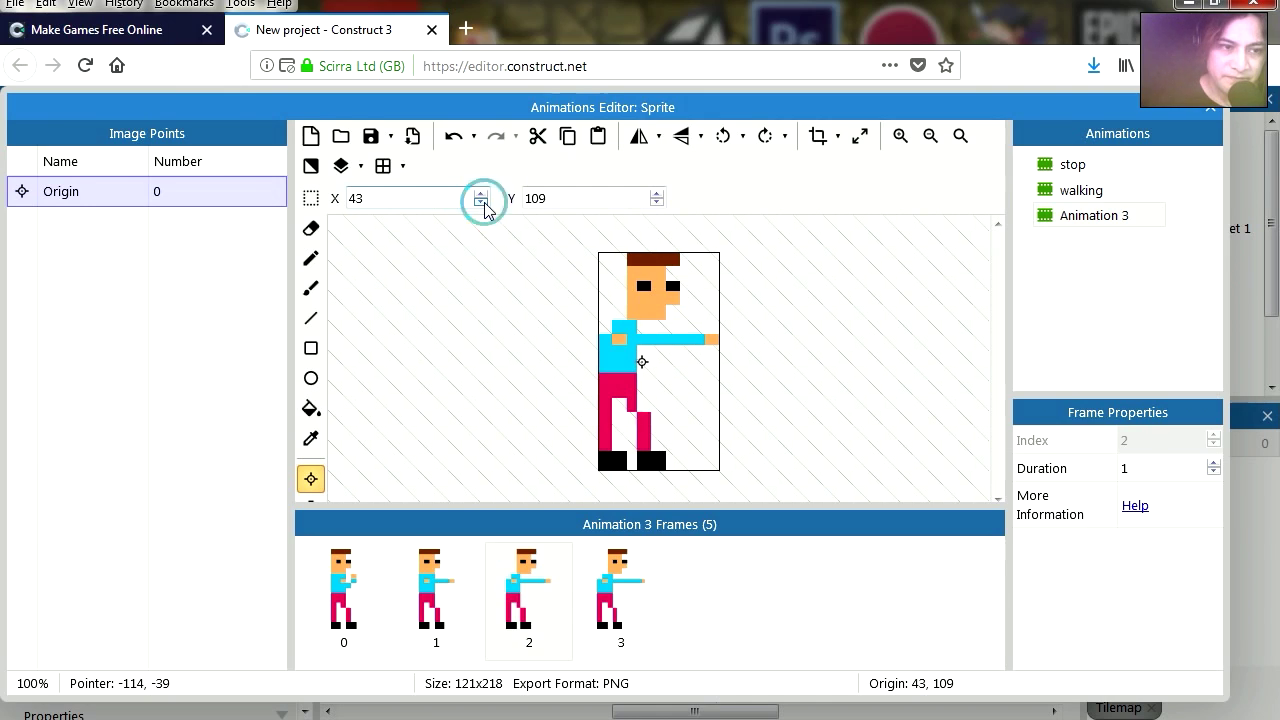
{"action": "left_click", "coordinate": [620, 598]}
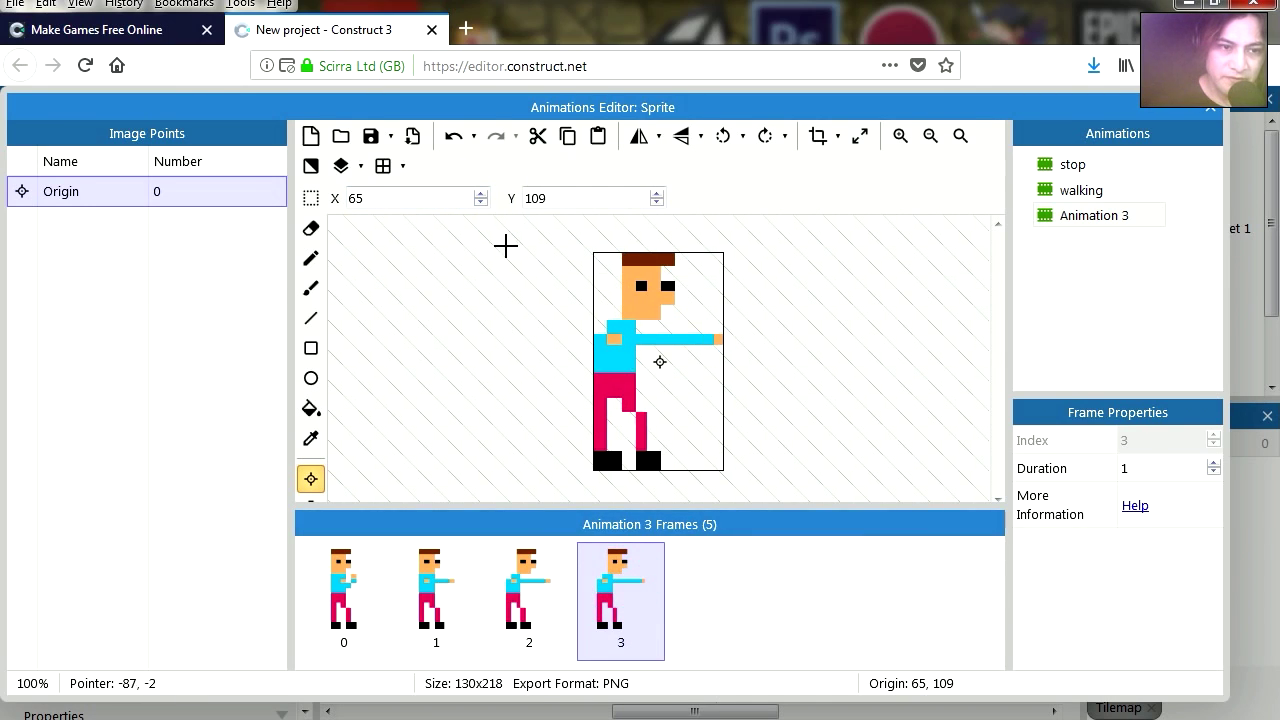
{"action": "left_click", "coordinate": [481, 203]}
{"action": "left_click", "coordinate": [481, 203]}
{"action": "left_click", "coordinate": [481, 203]}
{"action": "left_click", "coordinate": [481, 203]}
{"action": "left_click", "coordinate": [481, 203]}
{"action": "left_click", "coordinate": [481, 203]}
{"action": "left_click", "coordinate": [481, 203]}
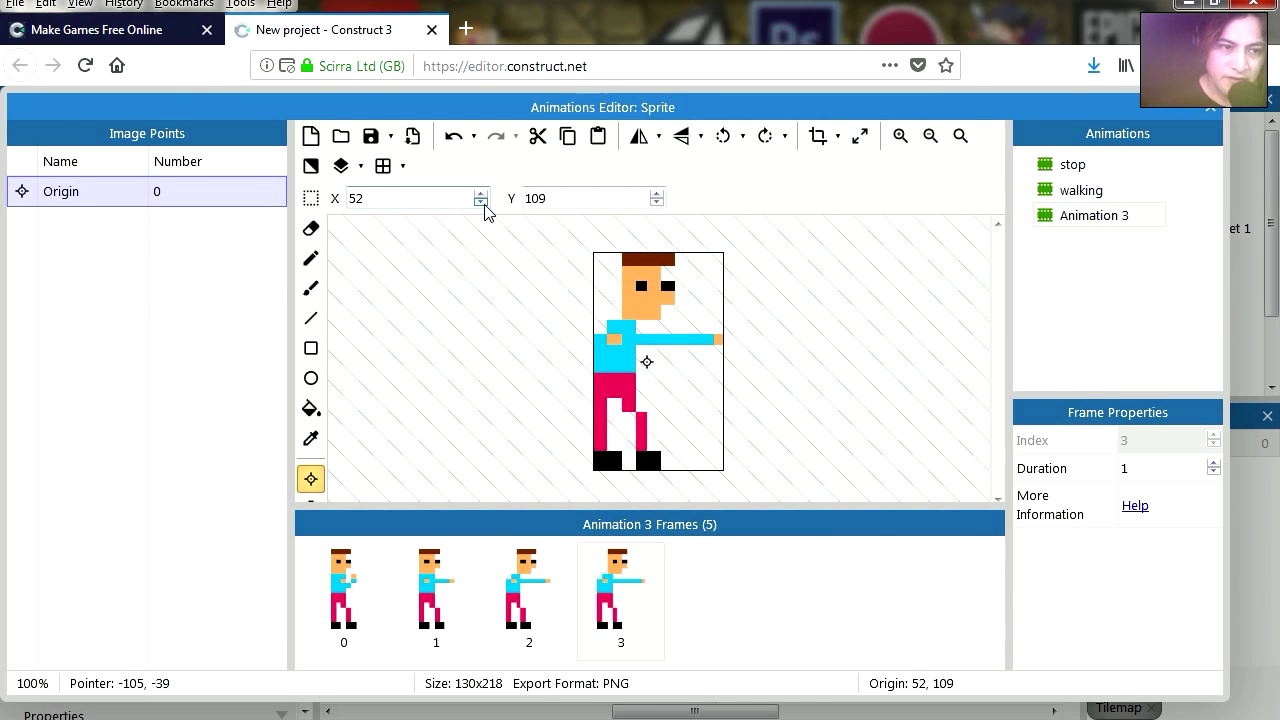
{"action": "left_click", "coordinate": [481, 203]}
{"action": "left_click", "coordinate": [481, 203]}
{"action": "left_click", "coordinate": [481, 203]}
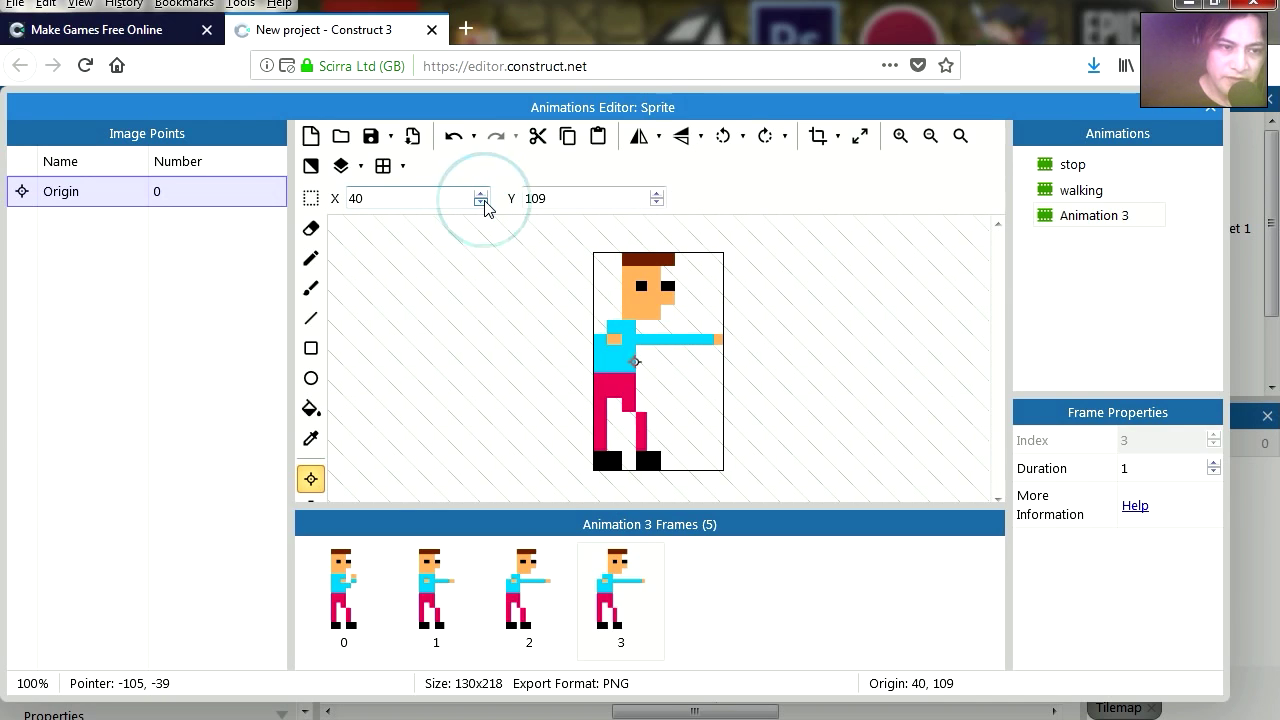
{"action": "left_click", "coordinate": [481, 203]}
{"action": "left_click", "coordinate": [525, 598]}
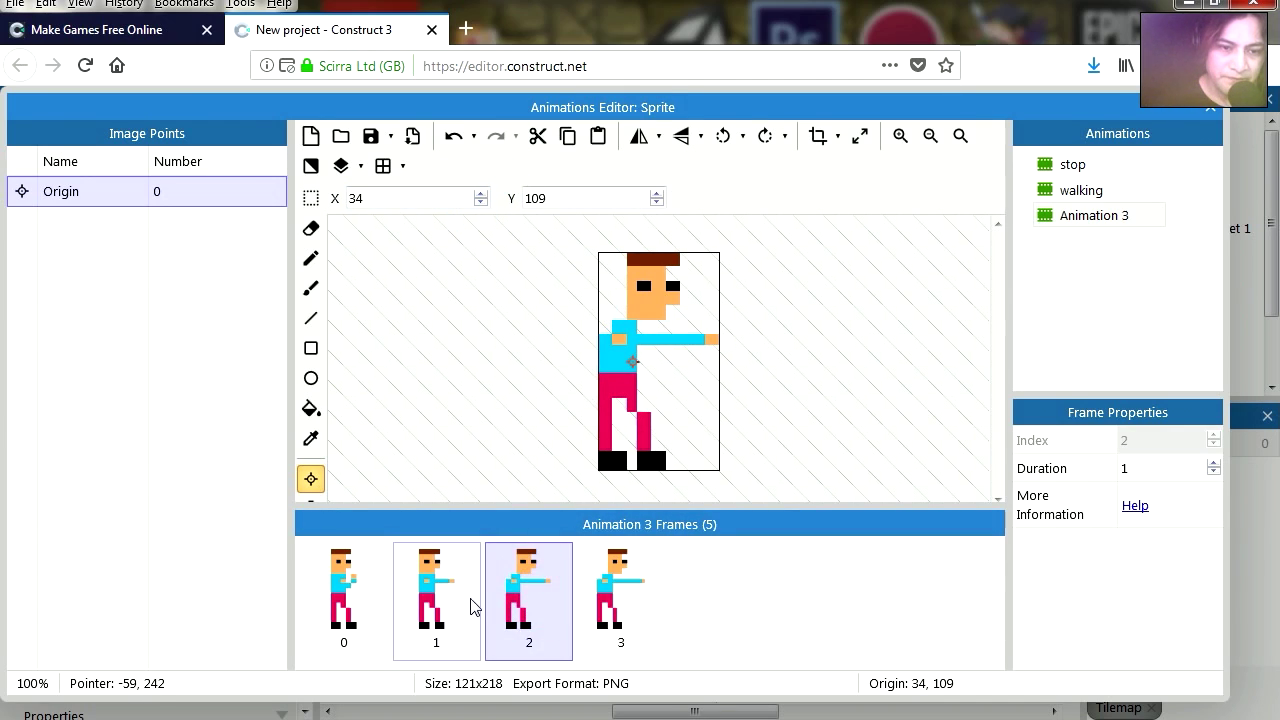
{"action": "key", "text": "Left"}
{"action": "key", "text": "Left"}
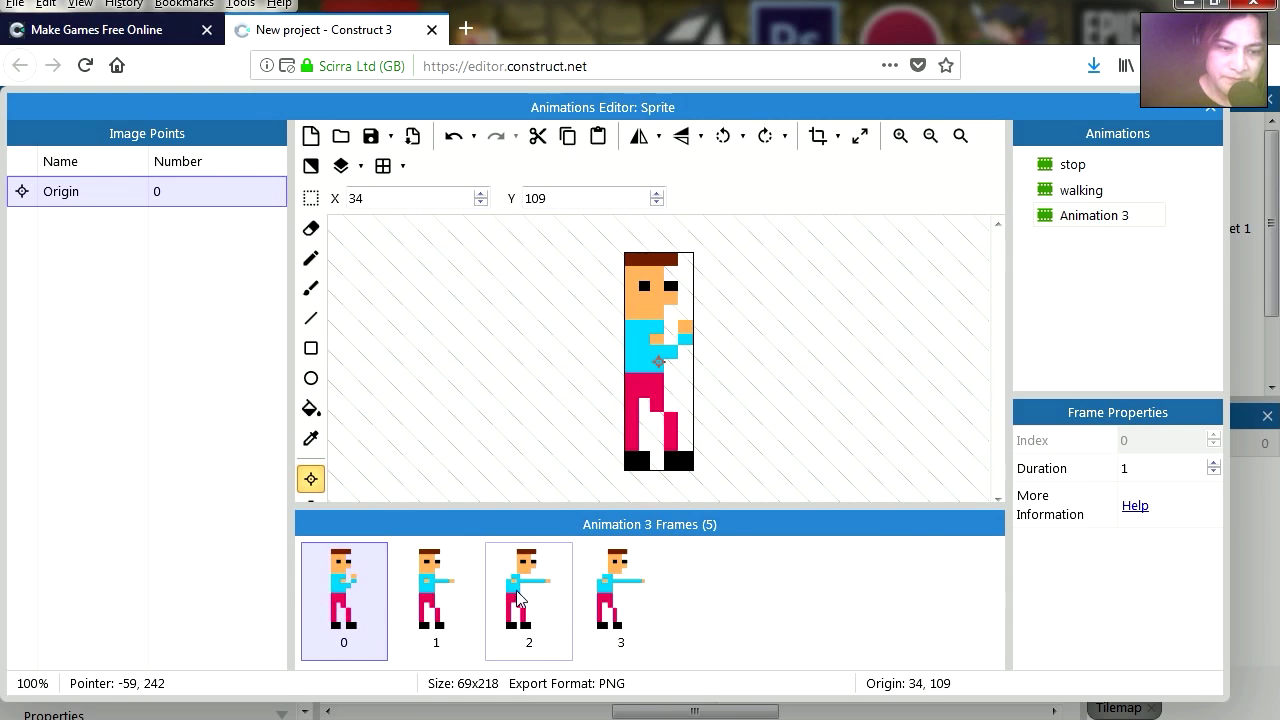
{"action": "left_click", "coordinate": [519, 597]}
Step: Duplicate punch frame 3 to make a fifth, full-reach frame 4
{"action": "left_click", "coordinate": [618, 592]}
{"action": "right_click", "coordinate": [618, 592]}
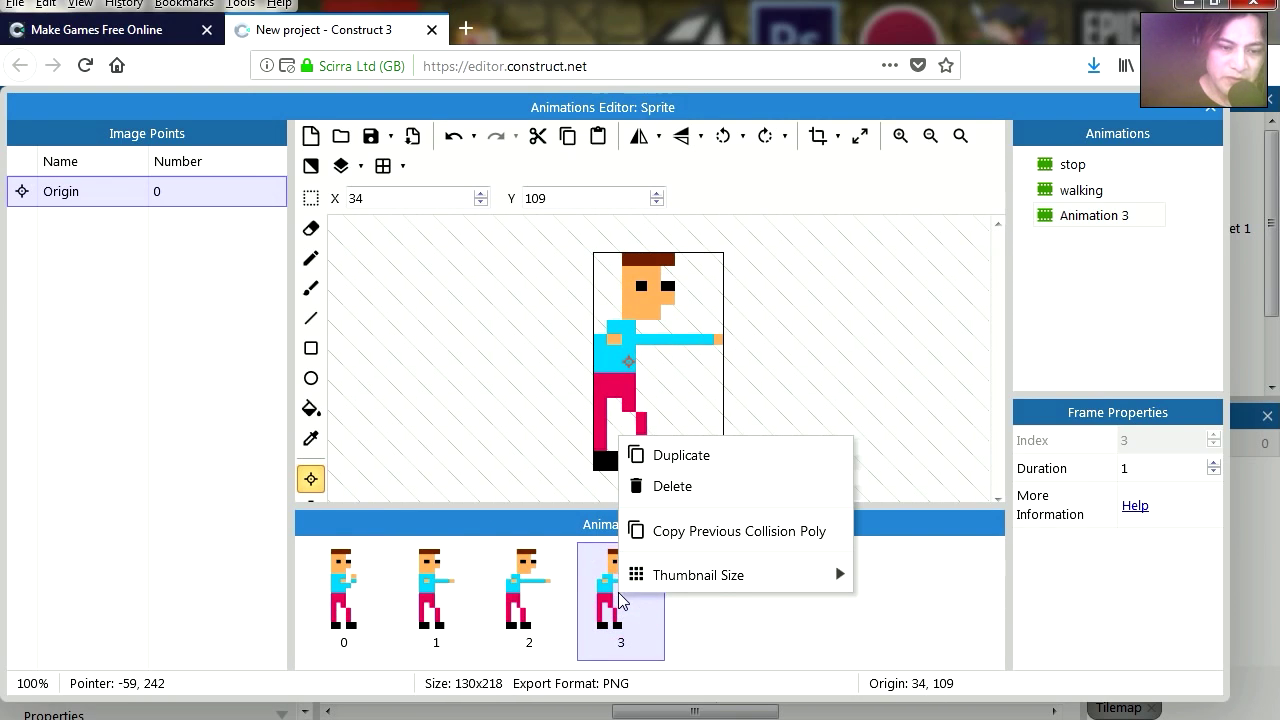
{"action": "left_click", "coordinate": [692, 463]}
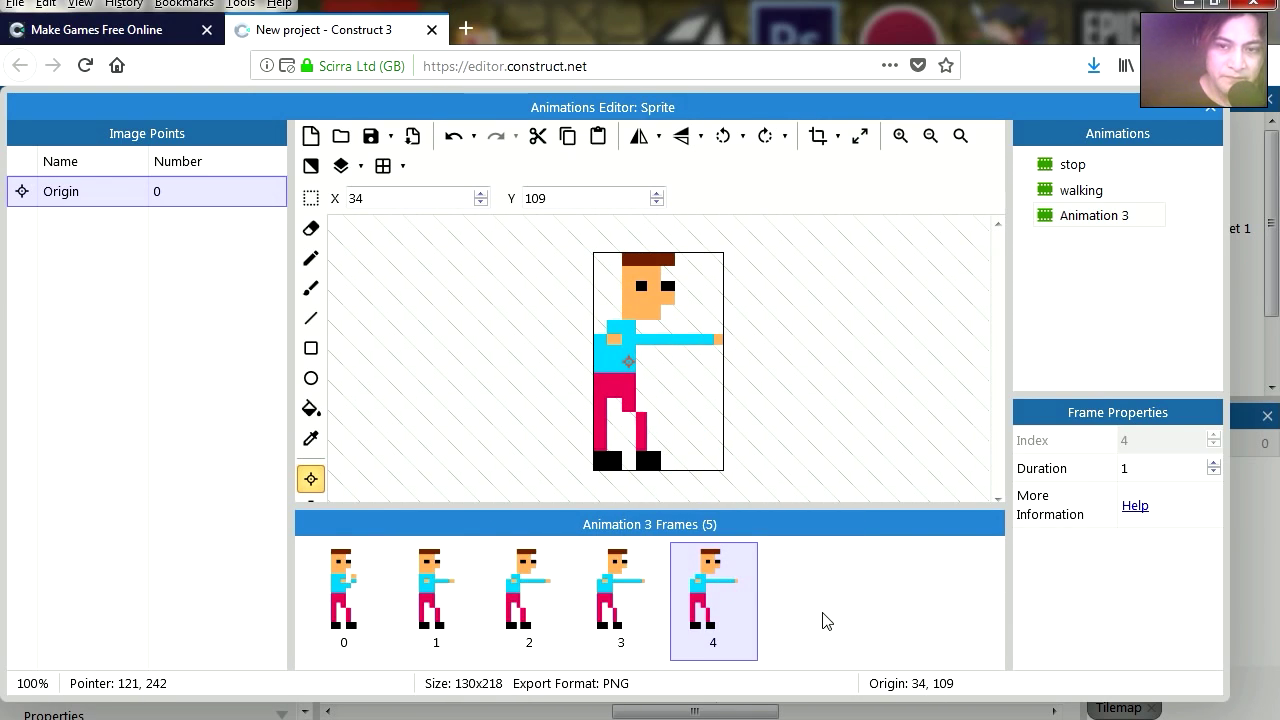
Step: Rename Animation 3 to 'punch' and set its speed to 8
{"action": "left_click", "coordinate": [1066, 218]}
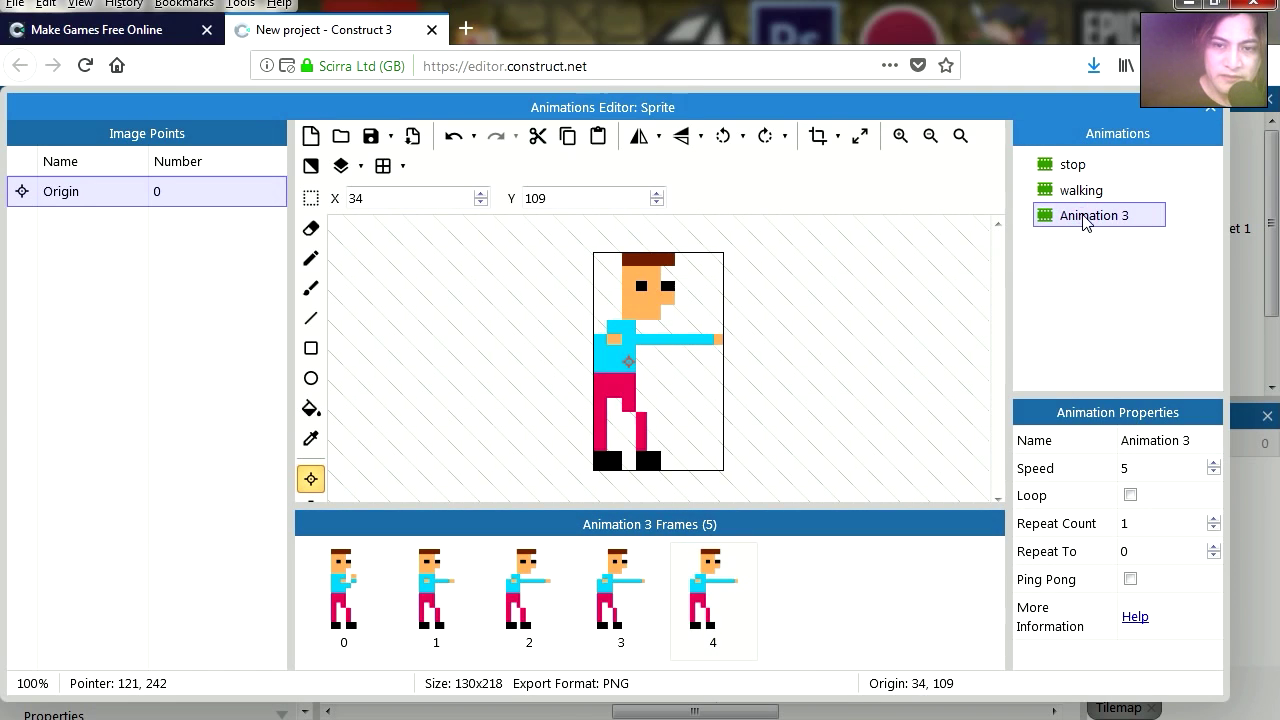
{"action": "left_click", "coordinate": [1084, 218]}
{"action": "type", "text": "punch"}
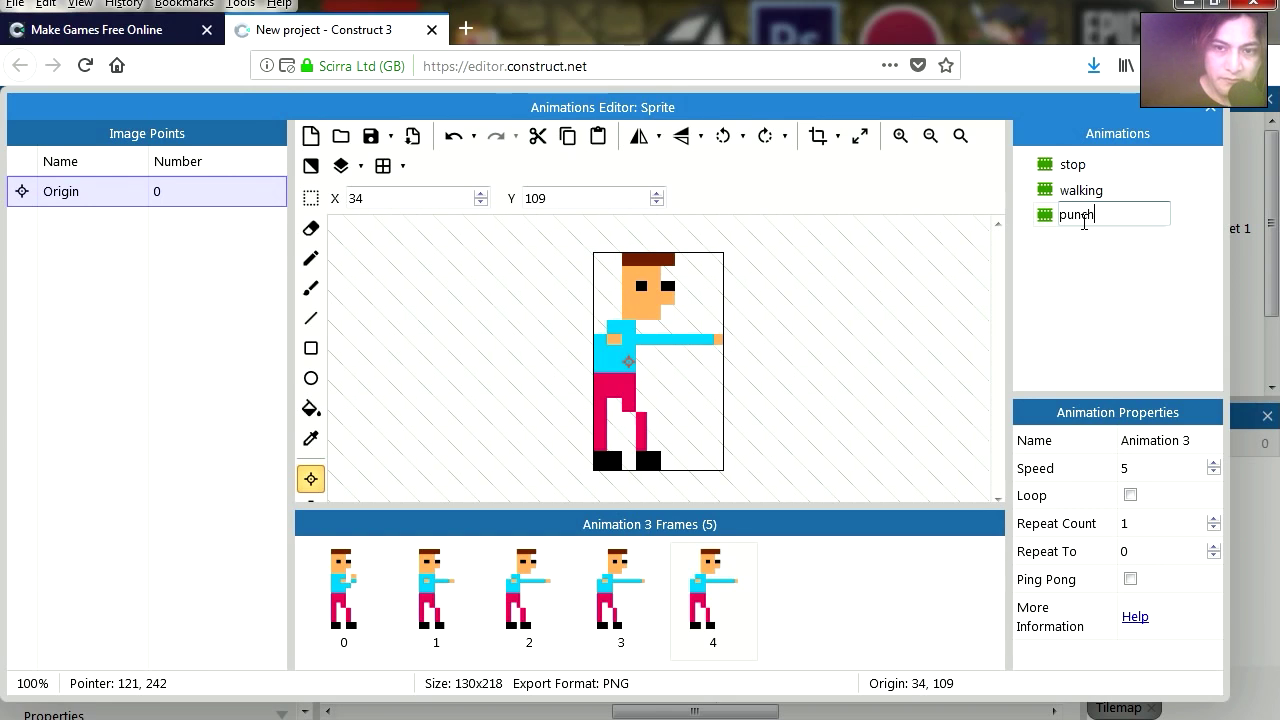
{"action": "key", "text": "Return"}
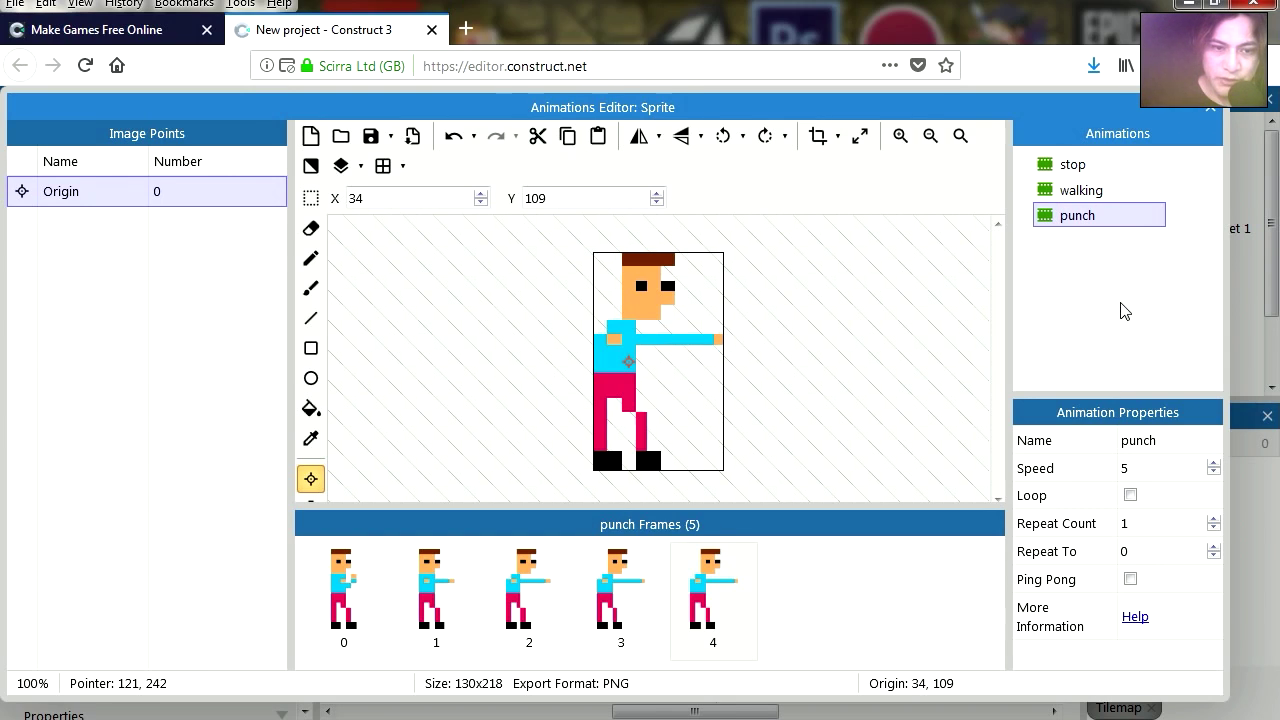
{"action": "left_click", "coordinate": [1126, 474]}
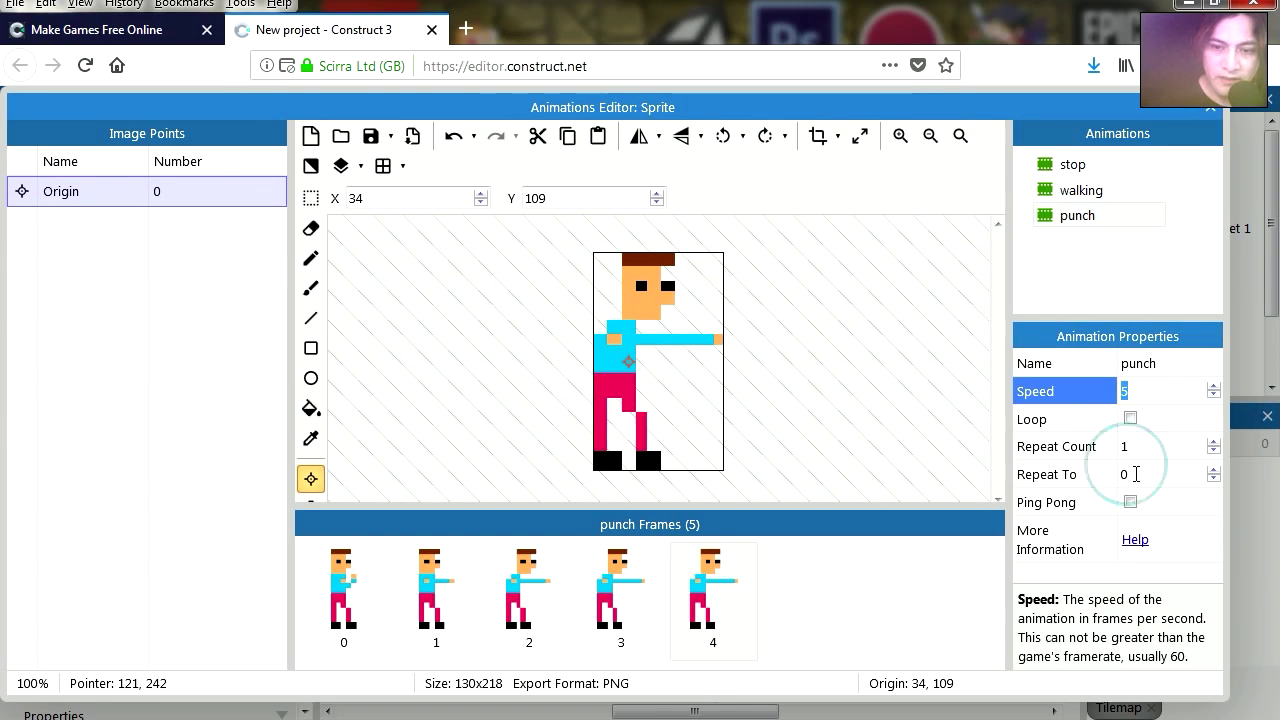
{"action": "type", "text": "8"}
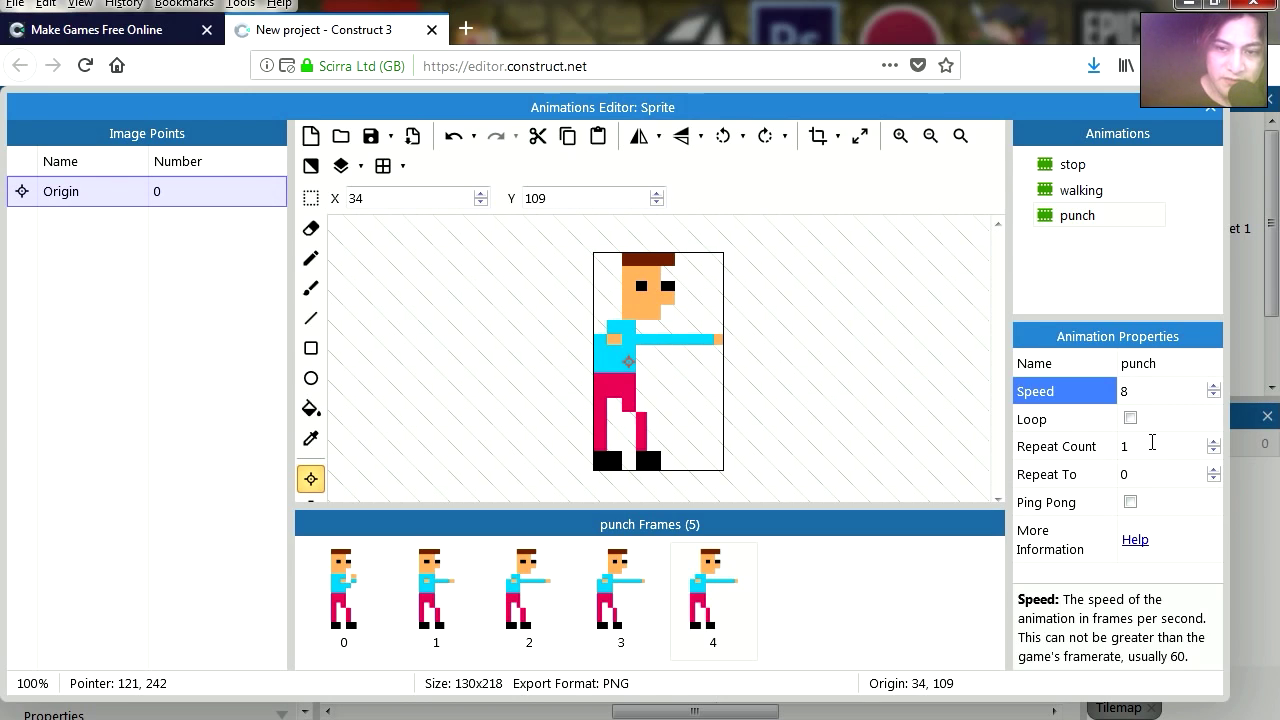
{"action": "left_click", "coordinate": [1050, 423]}
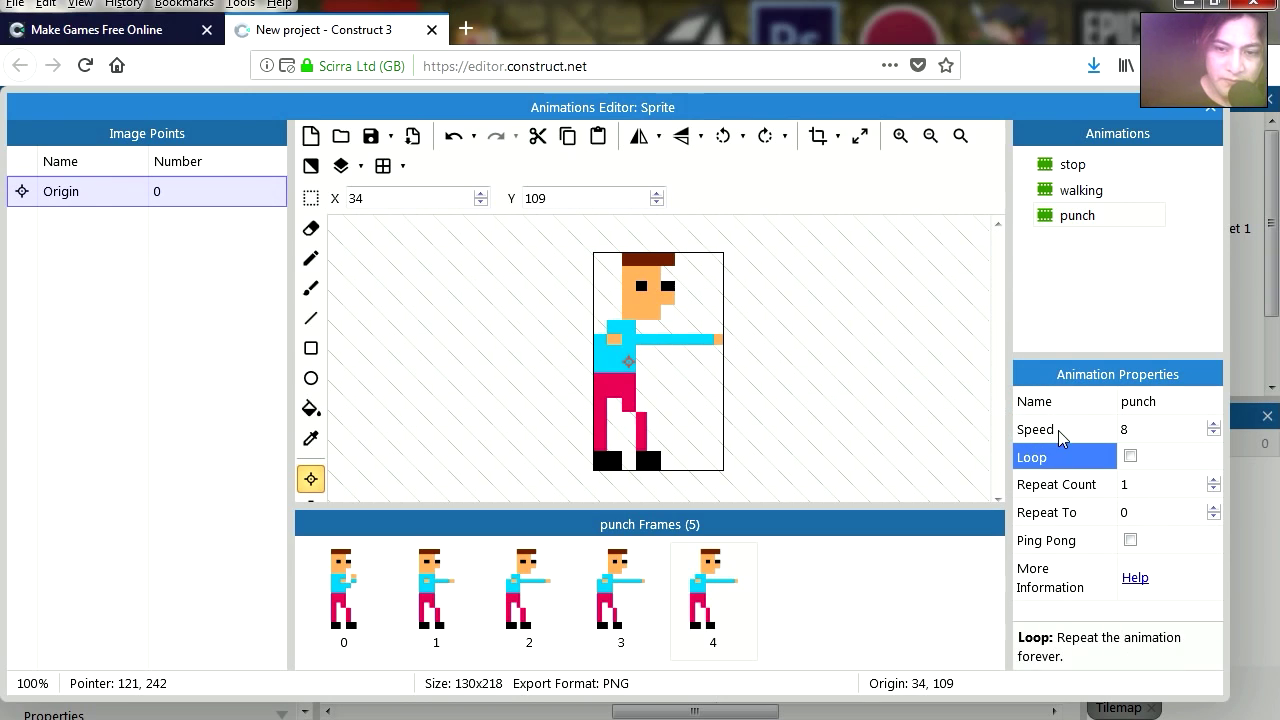
Step: Close the animations editor and preview the standing fighter in the browser
{"action": "left_click", "coordinate": [1211, 107]}
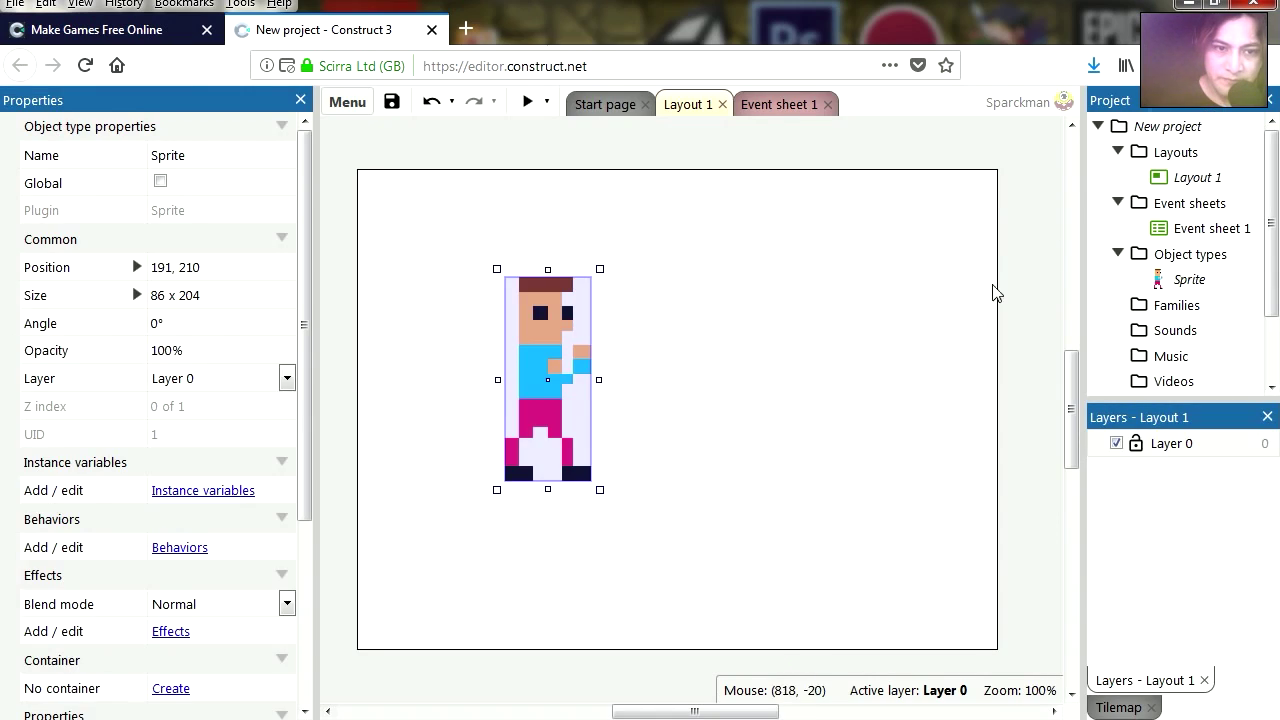
{"action": "left_click", "coordinate": [700, 388]}
{"action": "left_click", "coordinate": [540, 355]}
{"action": "left_click", "coordinate": [527, 101]}
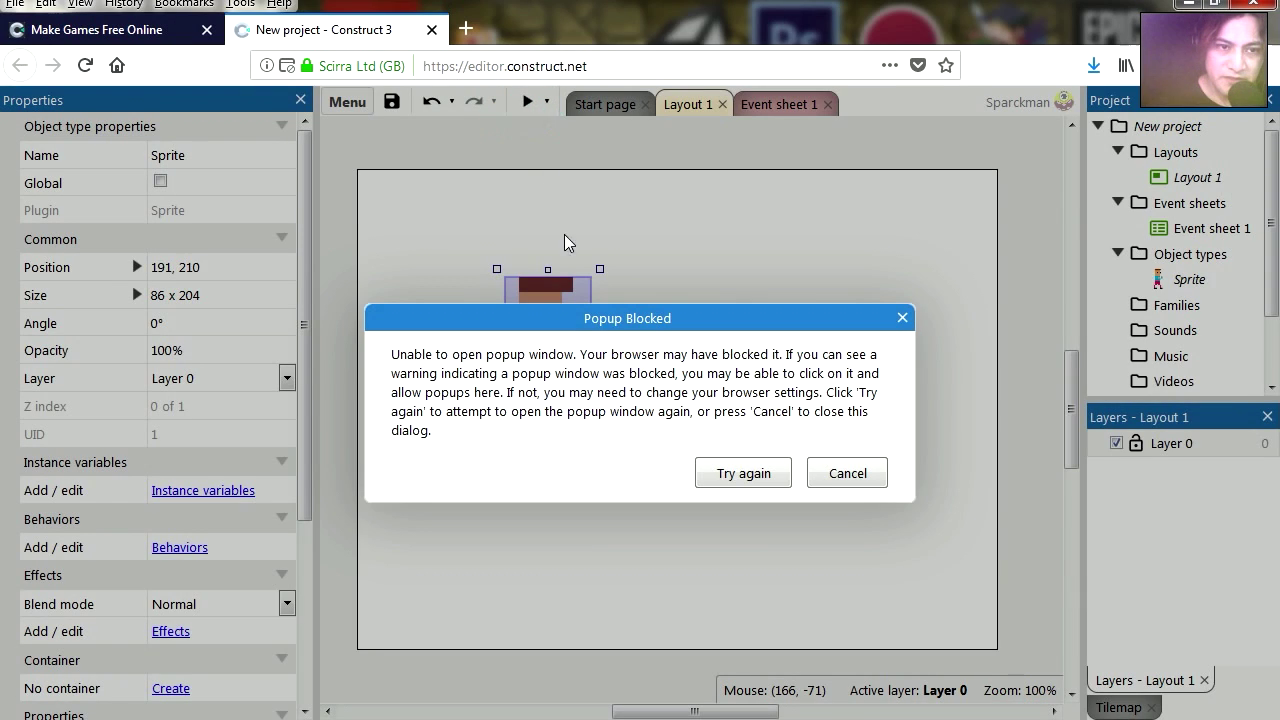
{"action": "left_click", "coordinate": [743, 473]}
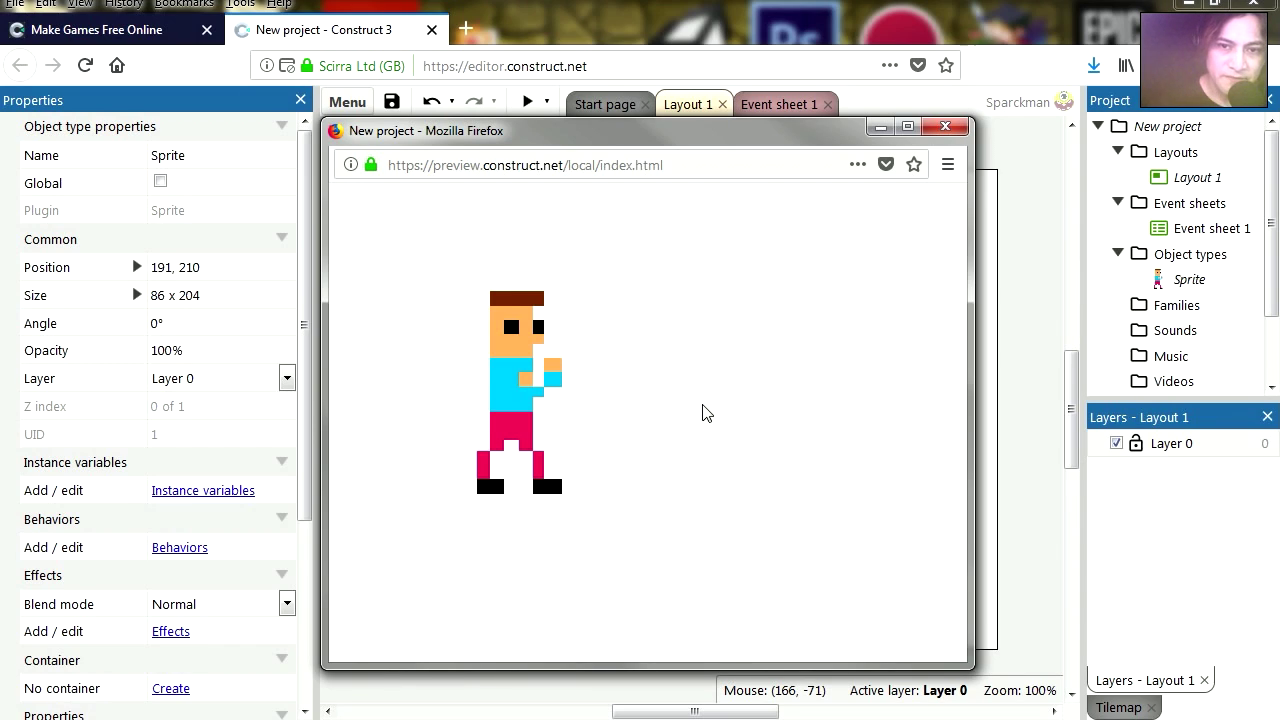
Step: Close the preview and drag the fighter sprite to position 242, 178
{"action": "left_click", "coordinate": [945, 126]}
{"action": "left_click_drag", "start_coordinate": [580, 380], "coordinate": [631, 348]}
{"action": "left_click_drag", "start_coordinate": [302, 468], "coordinate": [308, 530]}
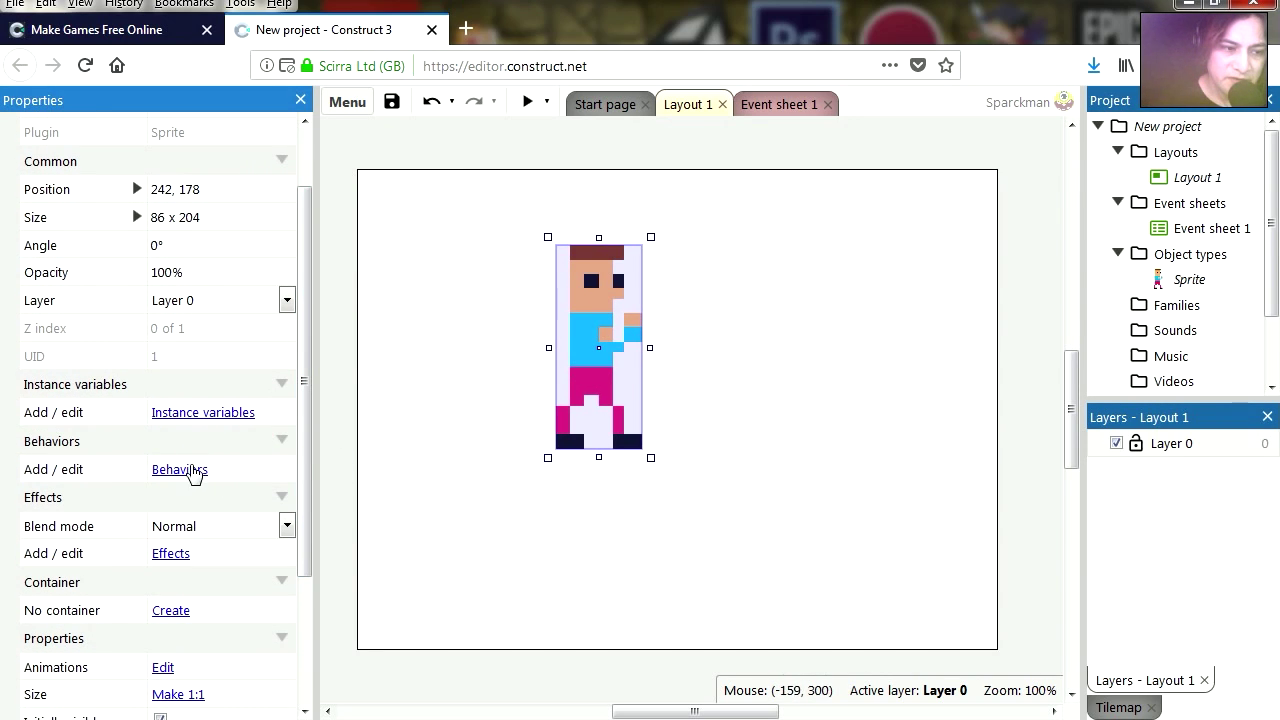
Step: Add the 8 Direction behavior to the sprite and nudge it right to 304, 183
{"action": "left_click", "coordinate": [180, 469]}
{"action": "left_click", "coordinate": [600, 334]}
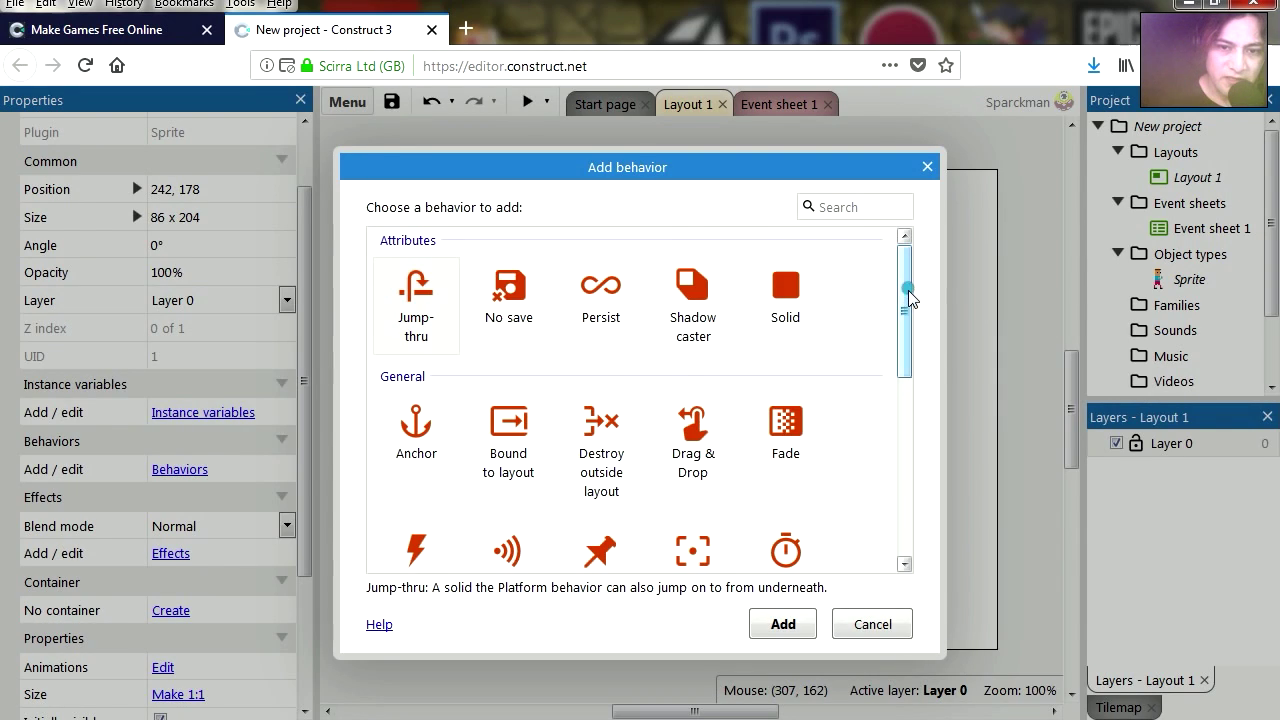
{"action": "left_click_drag", "start_coordinate": [906, 258], "coordinate": [906, 437]}
{"action": "left_click", "coordinate": [425, 418]}
{"action": "double_click", "coordinate": [425, 418]}
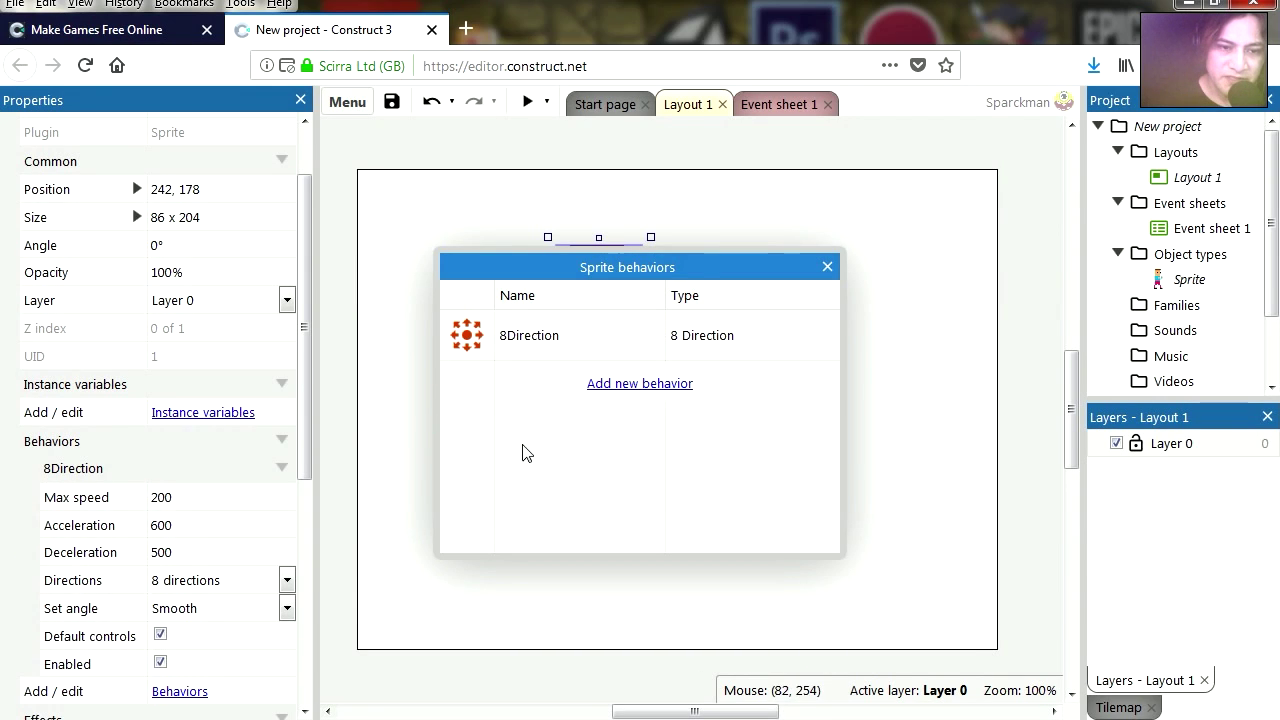
{"action": "left_click", "coordinate": [821, 270]}
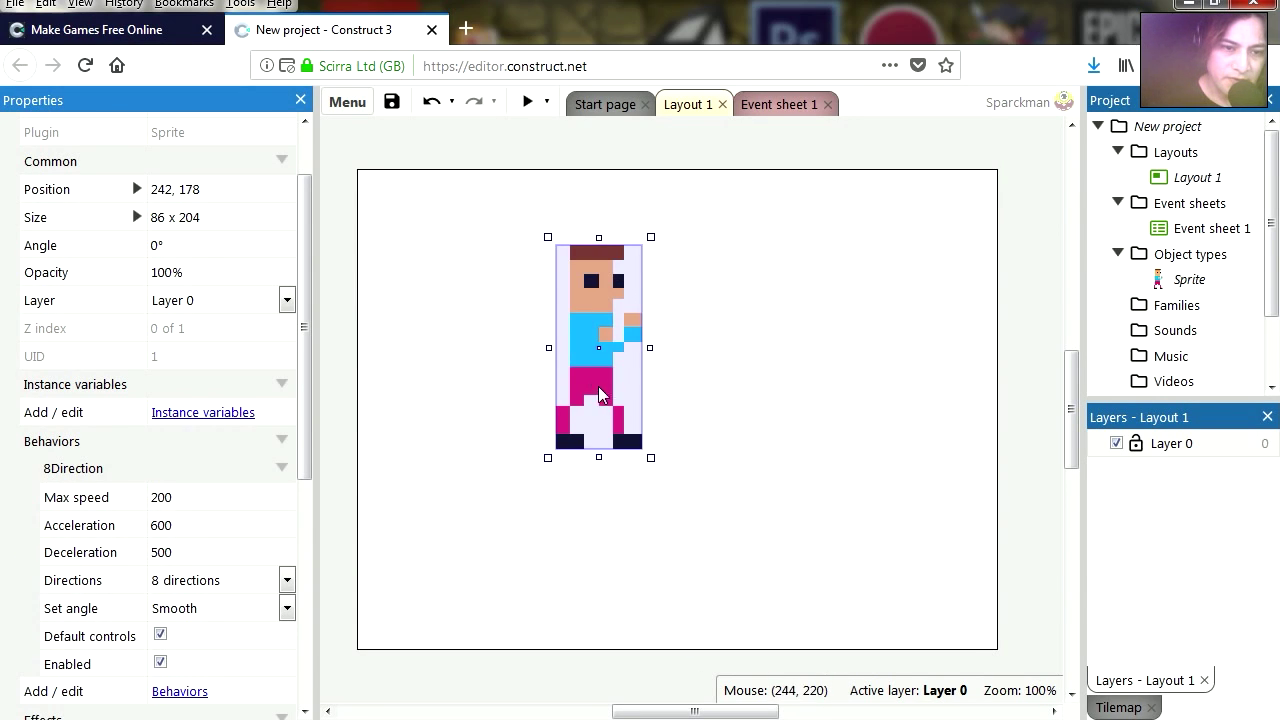
{"action": "left_click_drag", "start_coordinate": [600, 395], "coordinate": [660, 399]}
Step: Preview the game, drive the fighter around with the arrow keys, then close the preview
{"action": "left_click", "coordinate": [526, 103]}
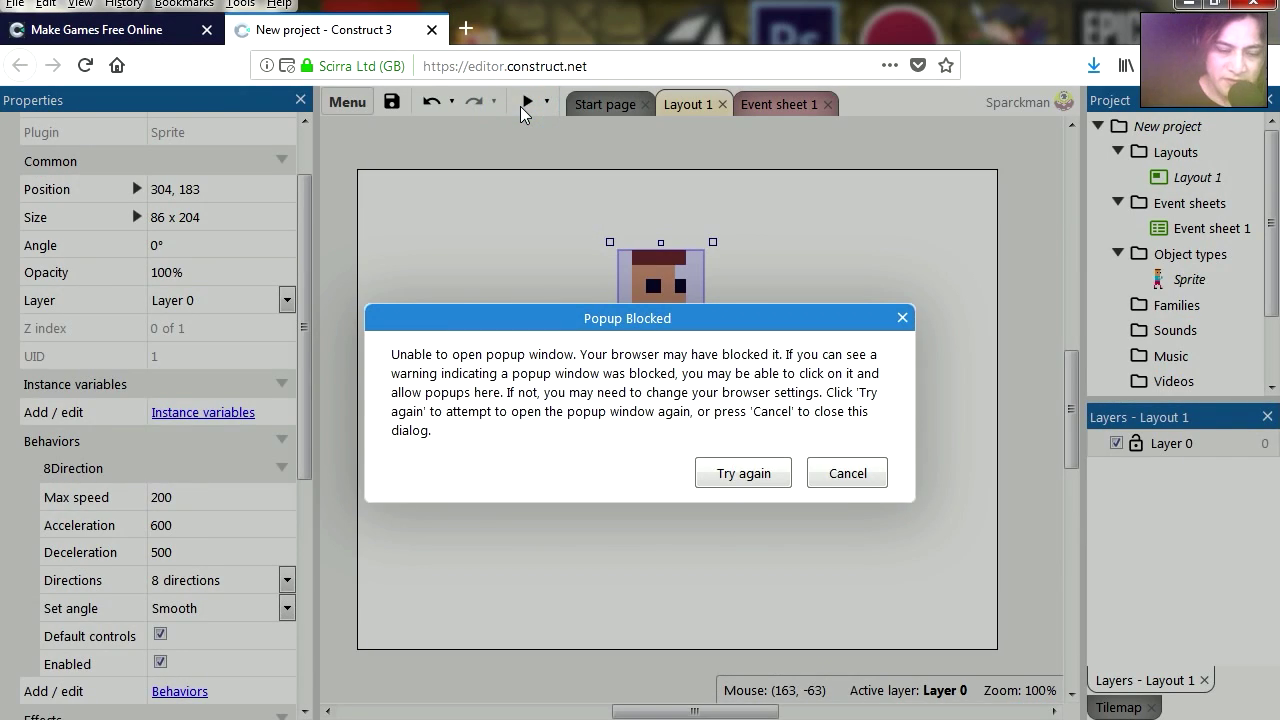
{"action": "left_click", "coordinate": [743, 473]}
{"action": "key", "text": "Down"}
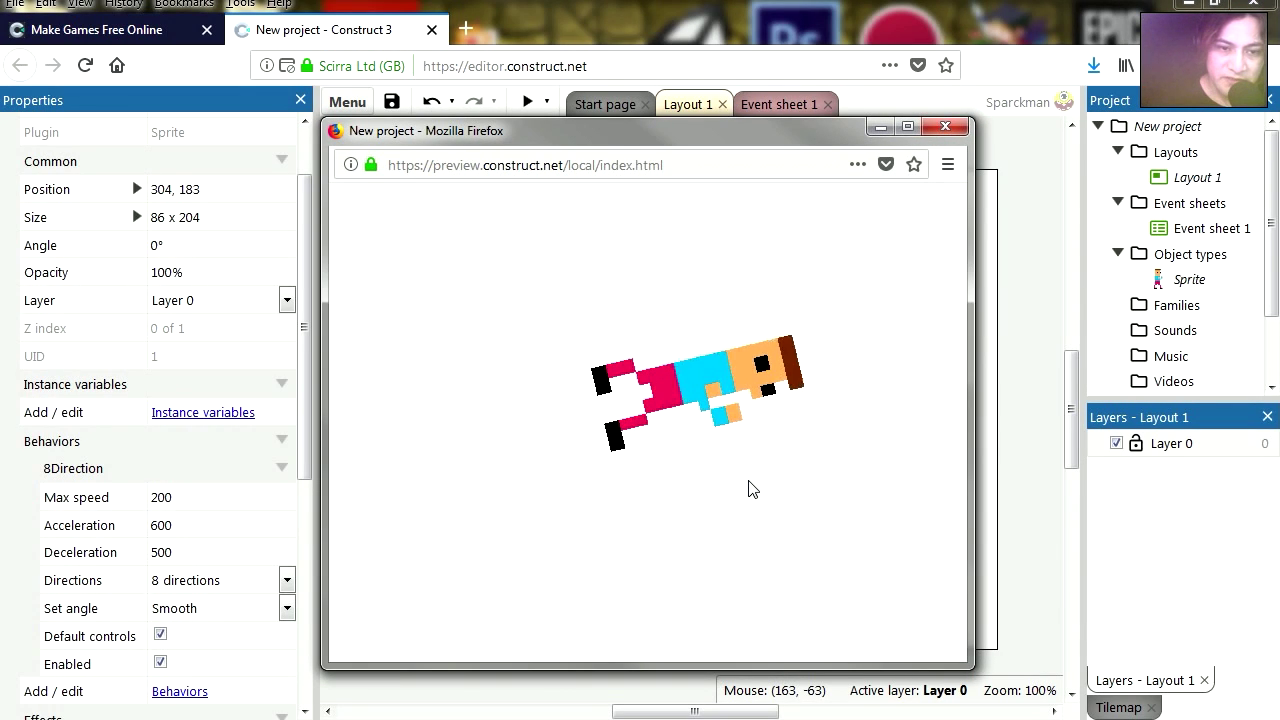
{"action": "key", "text": "Left"}
{"action": "key", "text": "Right"}
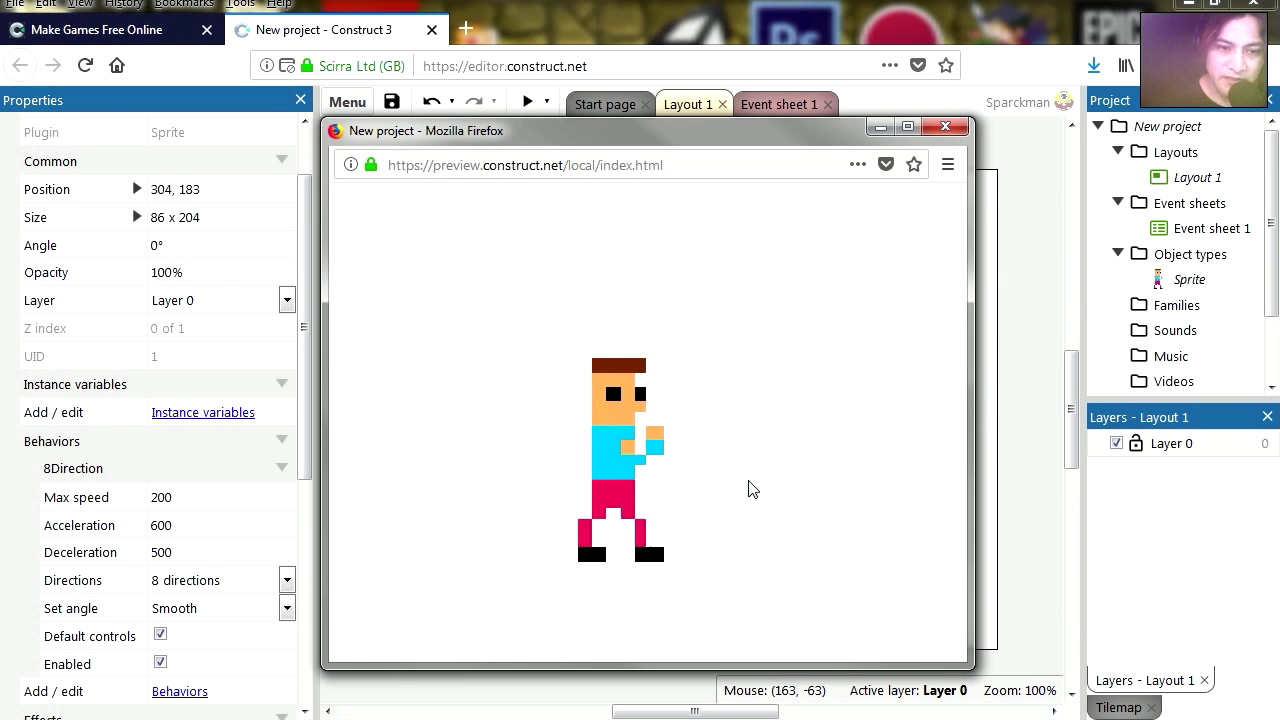
{"action": "key", "text": "Left"}
{"action": "key", "text": "Right"}
{"action": "key", "text": "Up"}
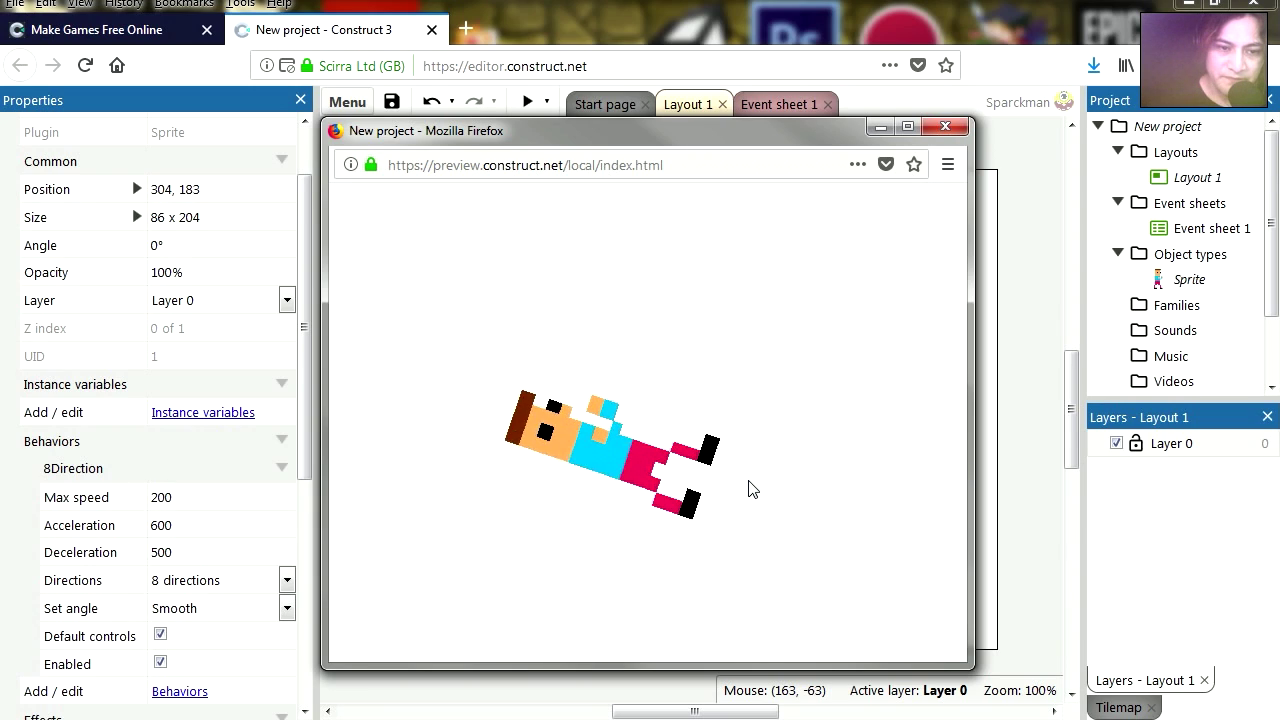
{"action": "key", "text": "Down"}
{"action": "key", "text": "Left"}
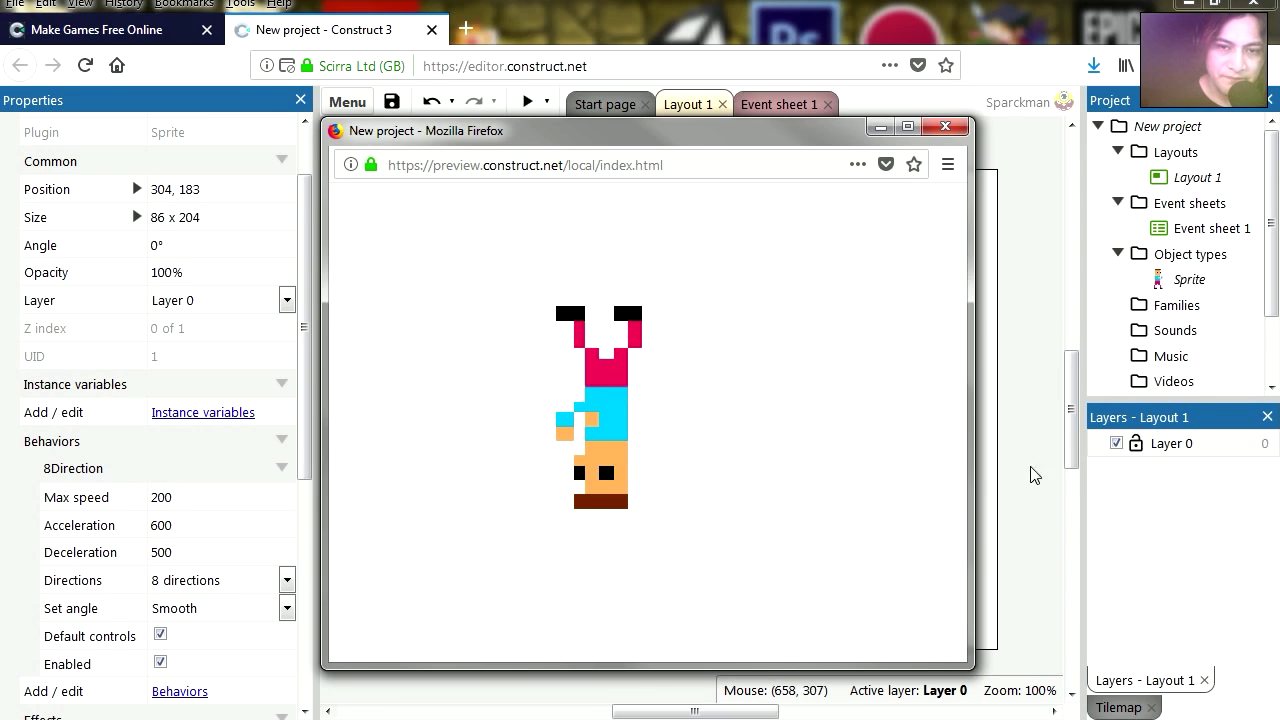
{"action": "left_click", "coordinate": [945, 126]}
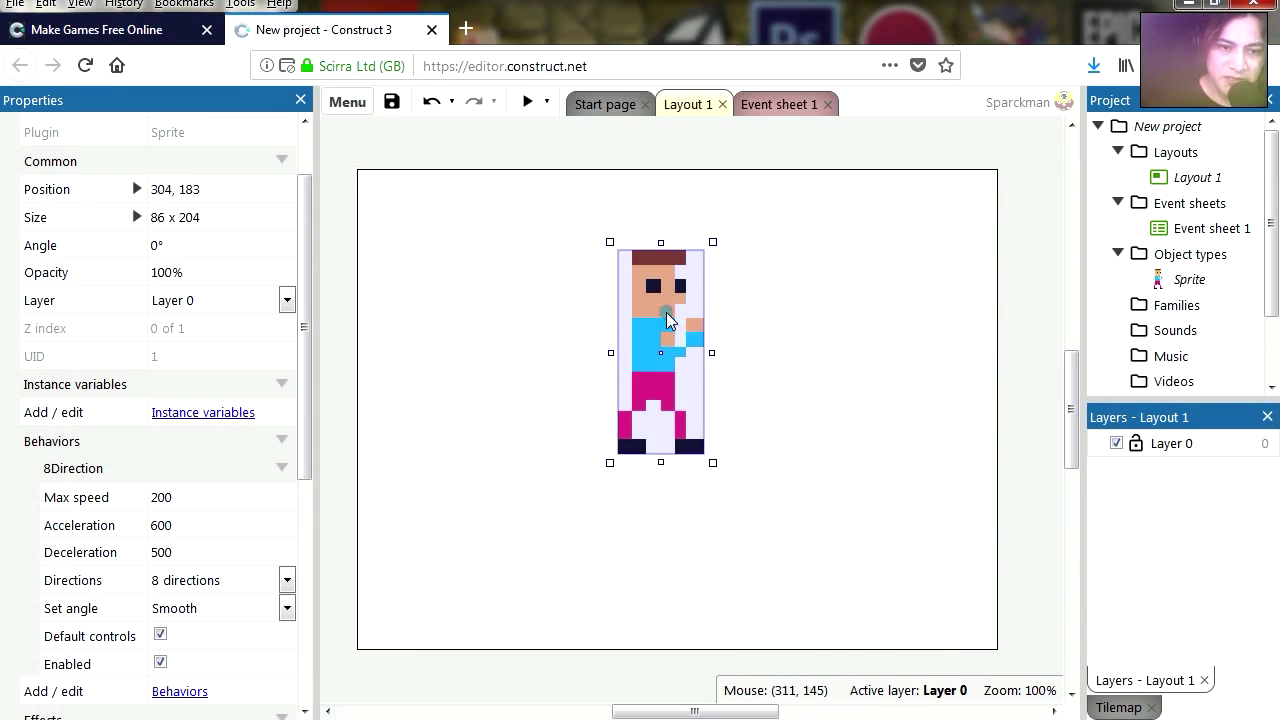
{"action": "left_click_drag", "start_coordinate": [669, 320], "coordinate": [666, 353]}
Step: Set 8Direction max speed to 150 and acceleration and deceleration to 2000
{"action": "left_click_drag", "start_coordinate": [303, 457], "coordinate": [305, 525]}
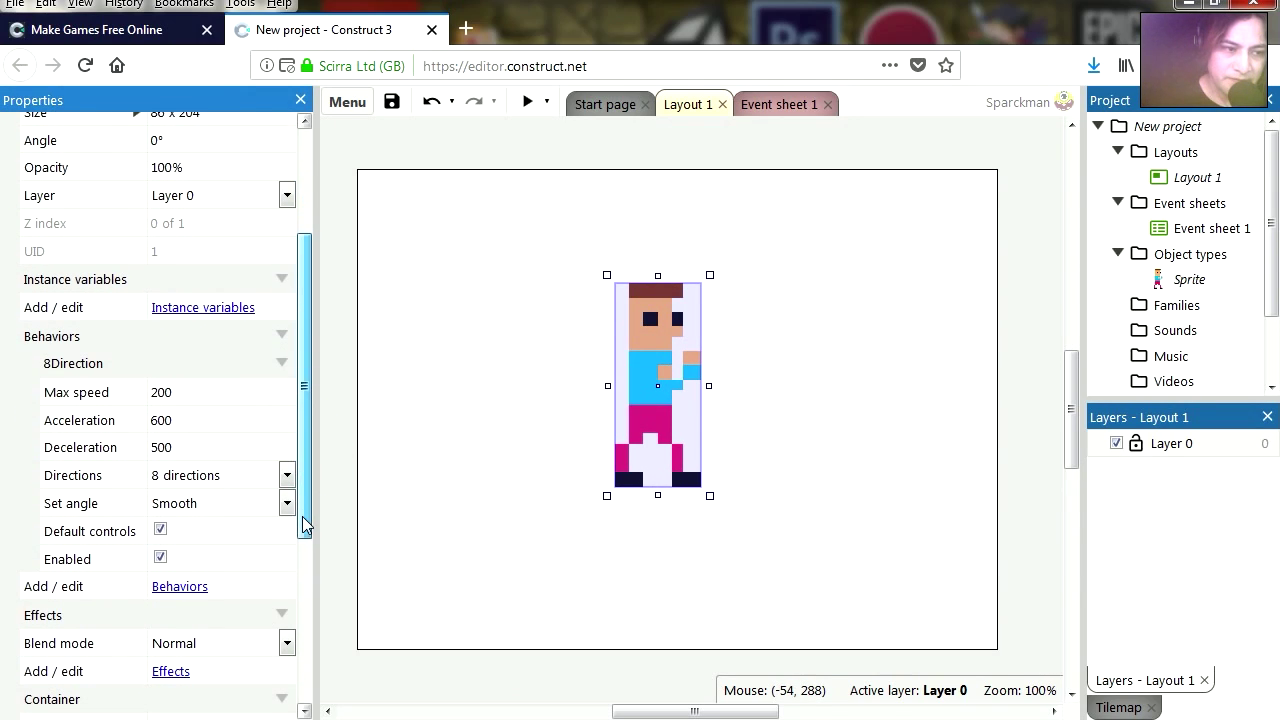
{"action": "left_click", "coordinate": [186, 393]}
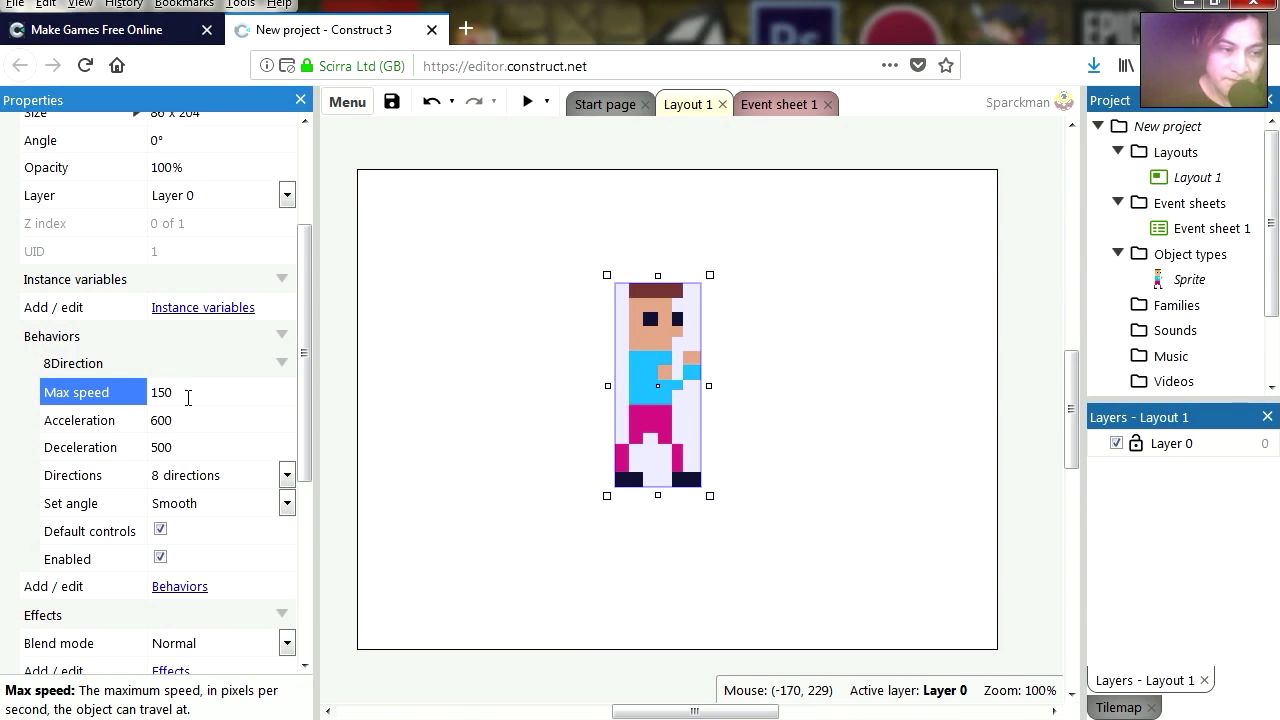
{"action": "left_click", "coordinate": [190, 416]}
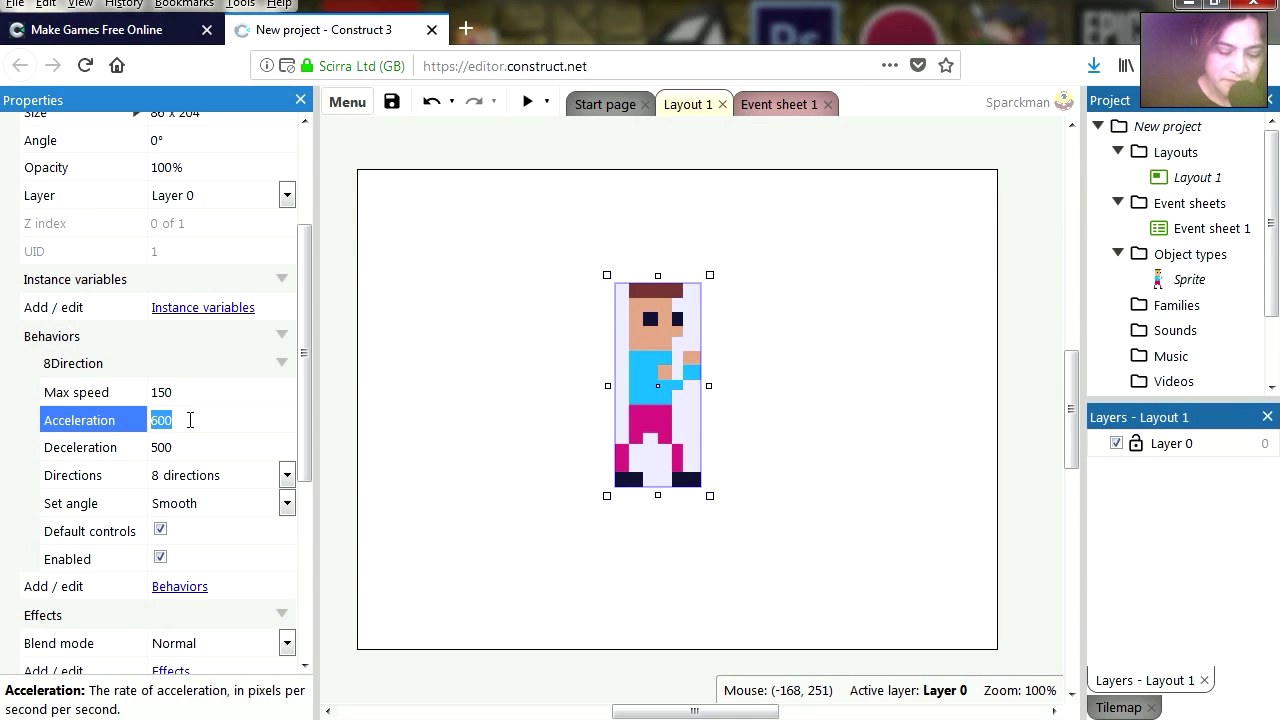
{"action": "left_click", "coordinate": [204, 446]}
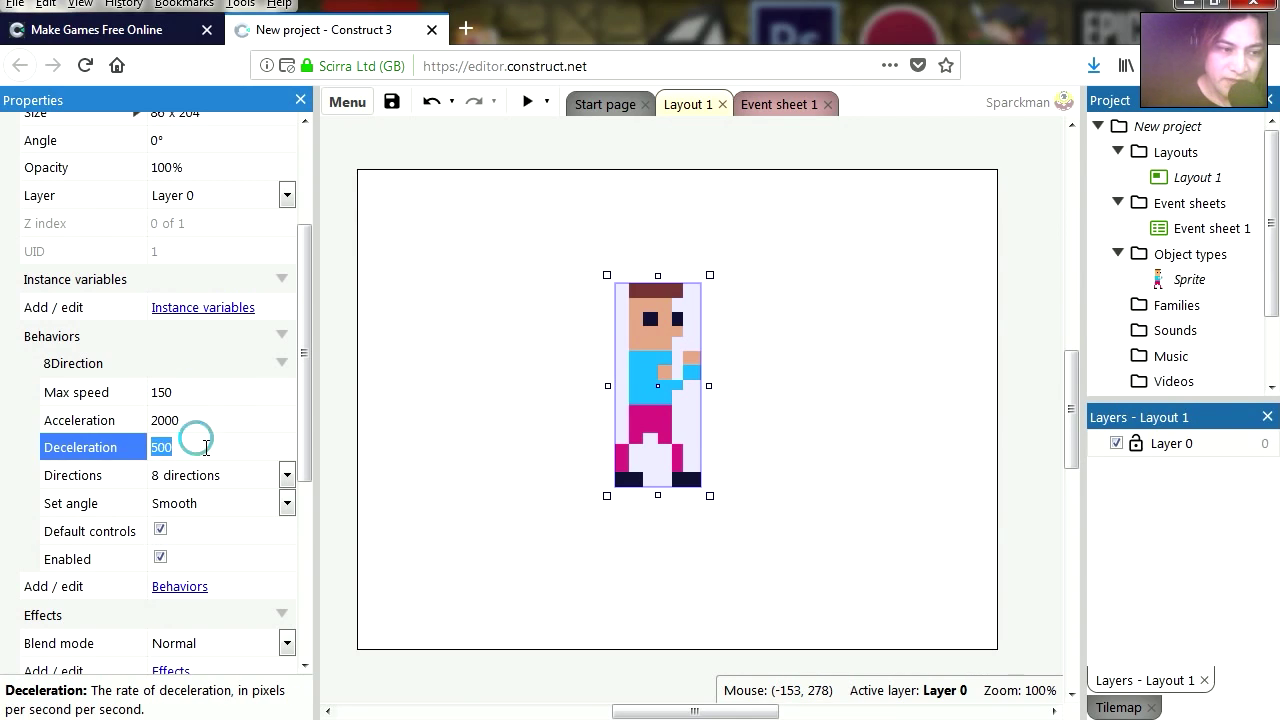
{"action": "type", "text": "20"}
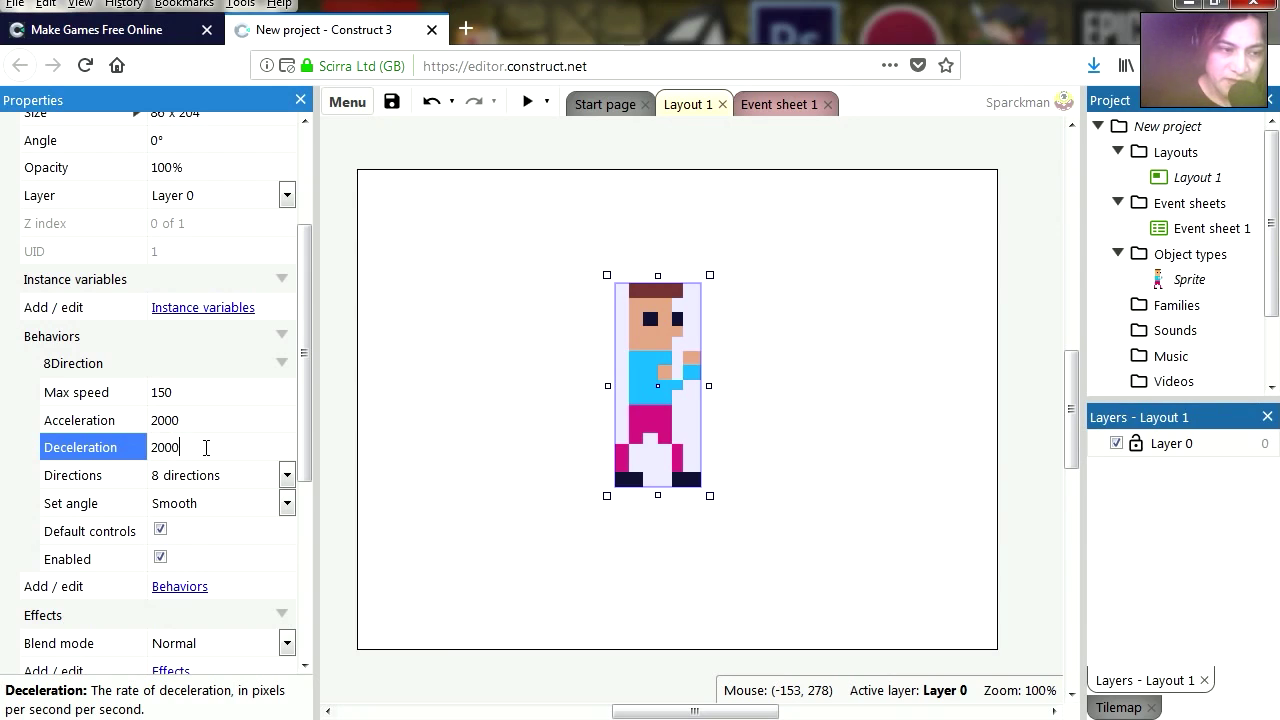
{"action": "left_click", "coordinate": [110, 475]}
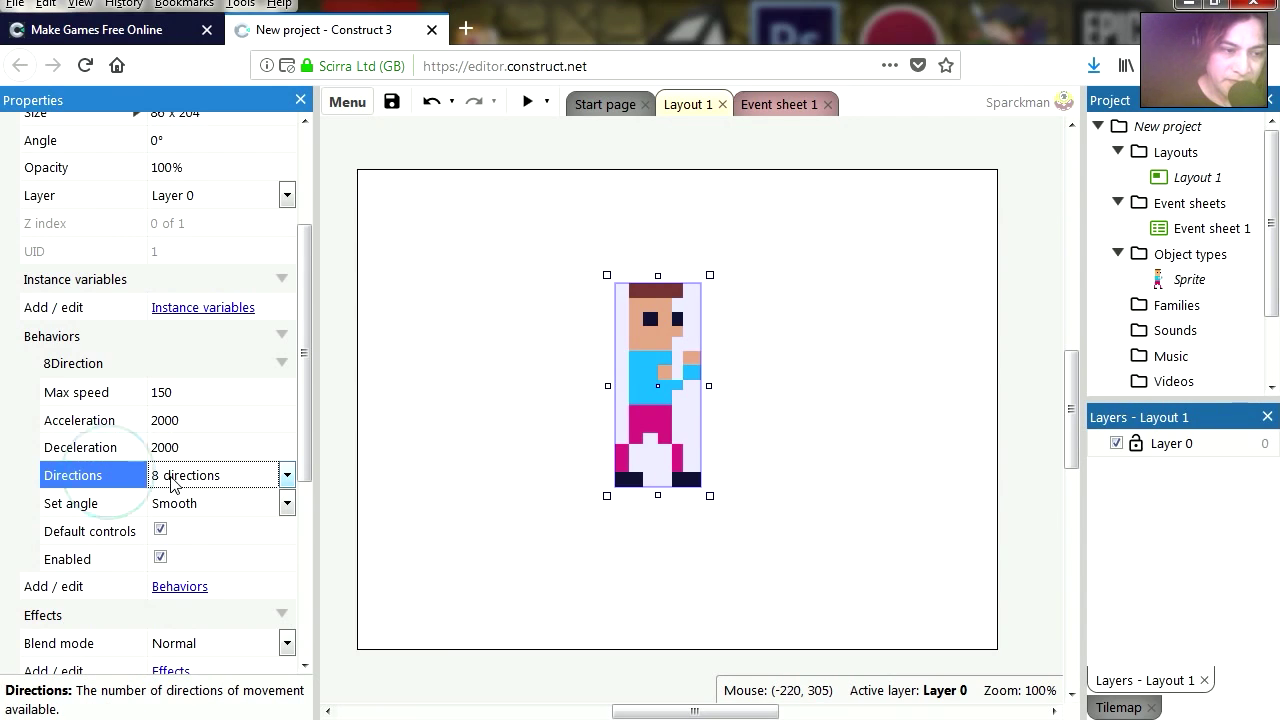
Step: Limit movement to 4 directions and set Set angle to No
{"action": "left_click", "coordinate": [249, 476]}
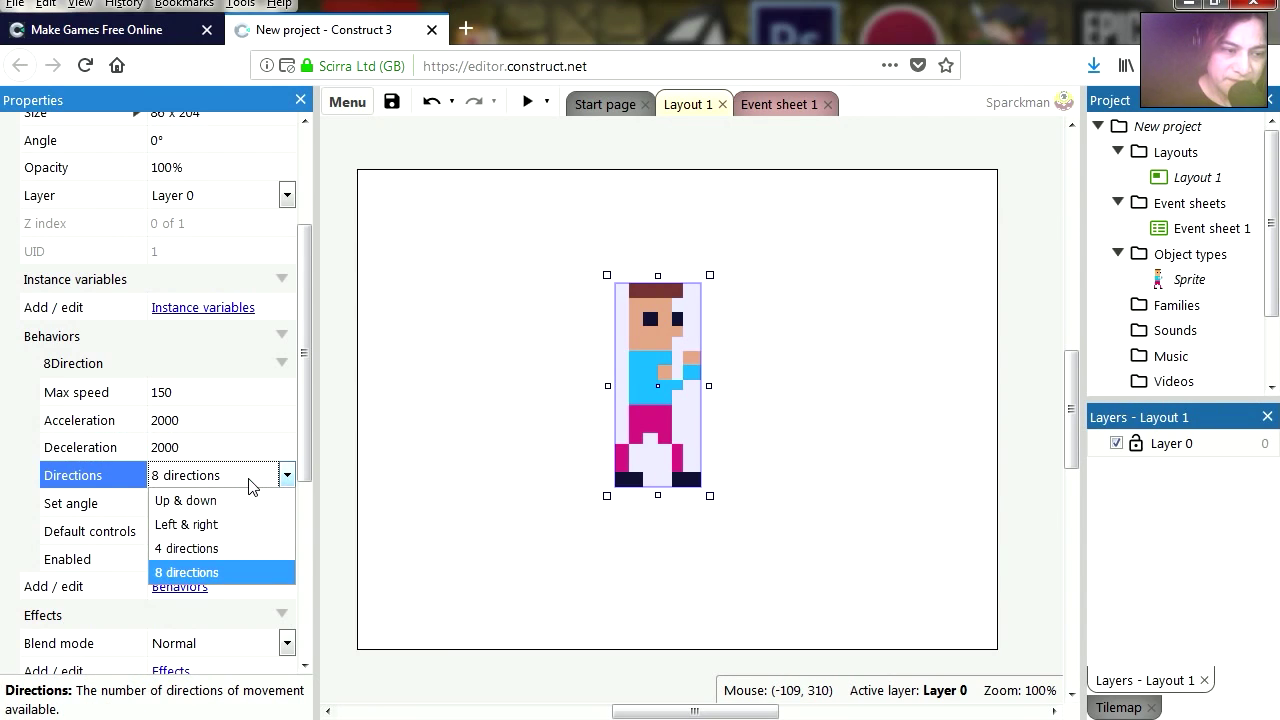
{"action": "left_click", "coordinate": [209, 548]}
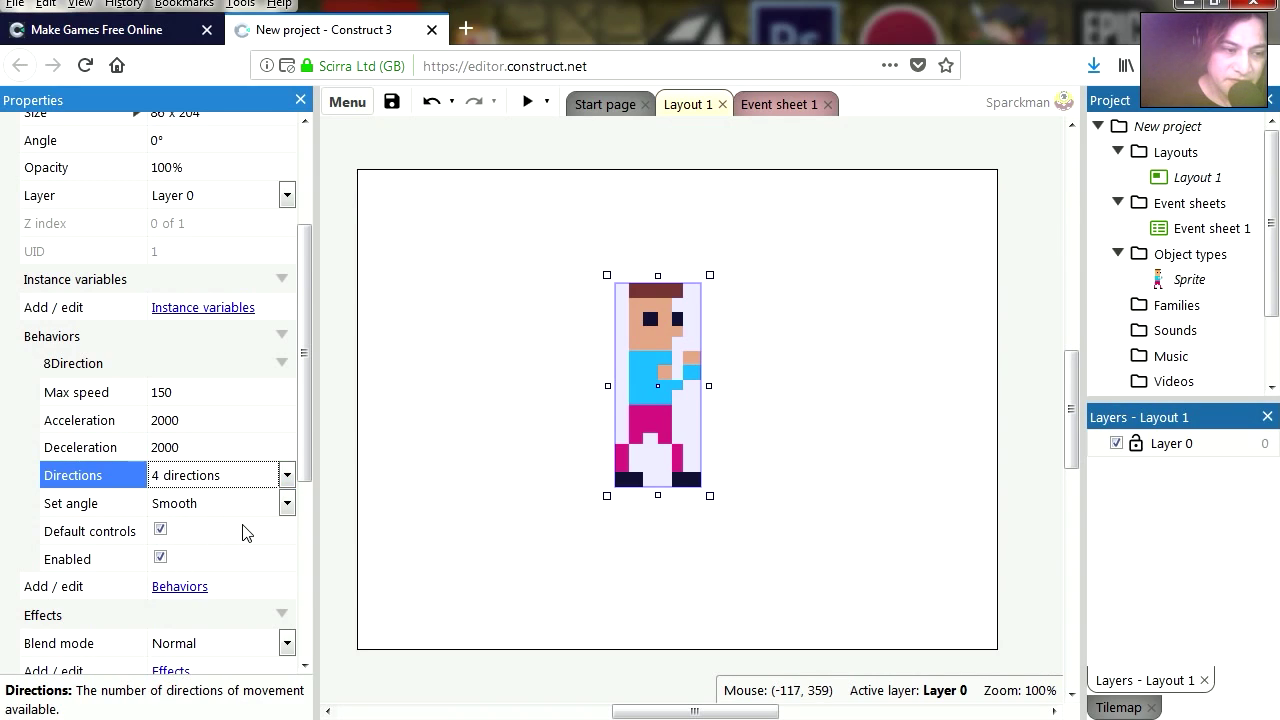
{"action": "left_click", "coordinate": [253, 505]}
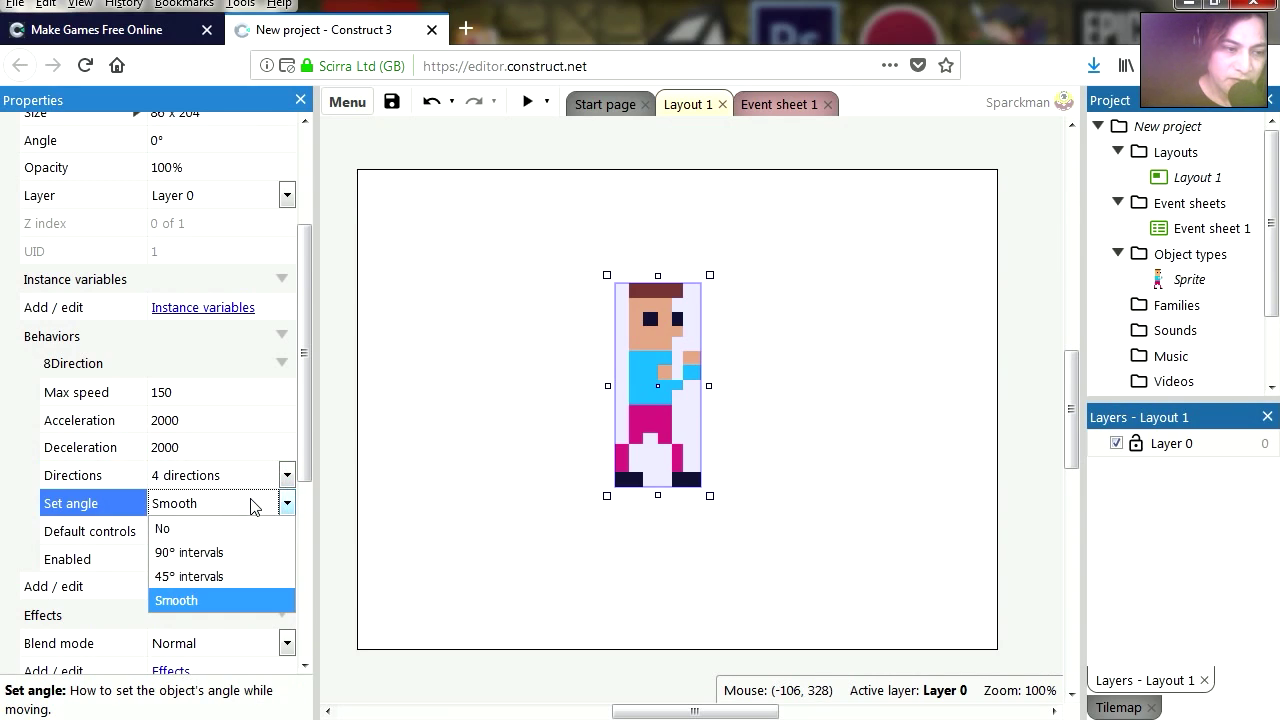
{"action": "left_click", "coordinate": [228, 528]}
Step: Preview the non-rotating walk, close the preview, and move the sprite to 202, 207
{"action": "left_click", "coordinate": [478, 477]}
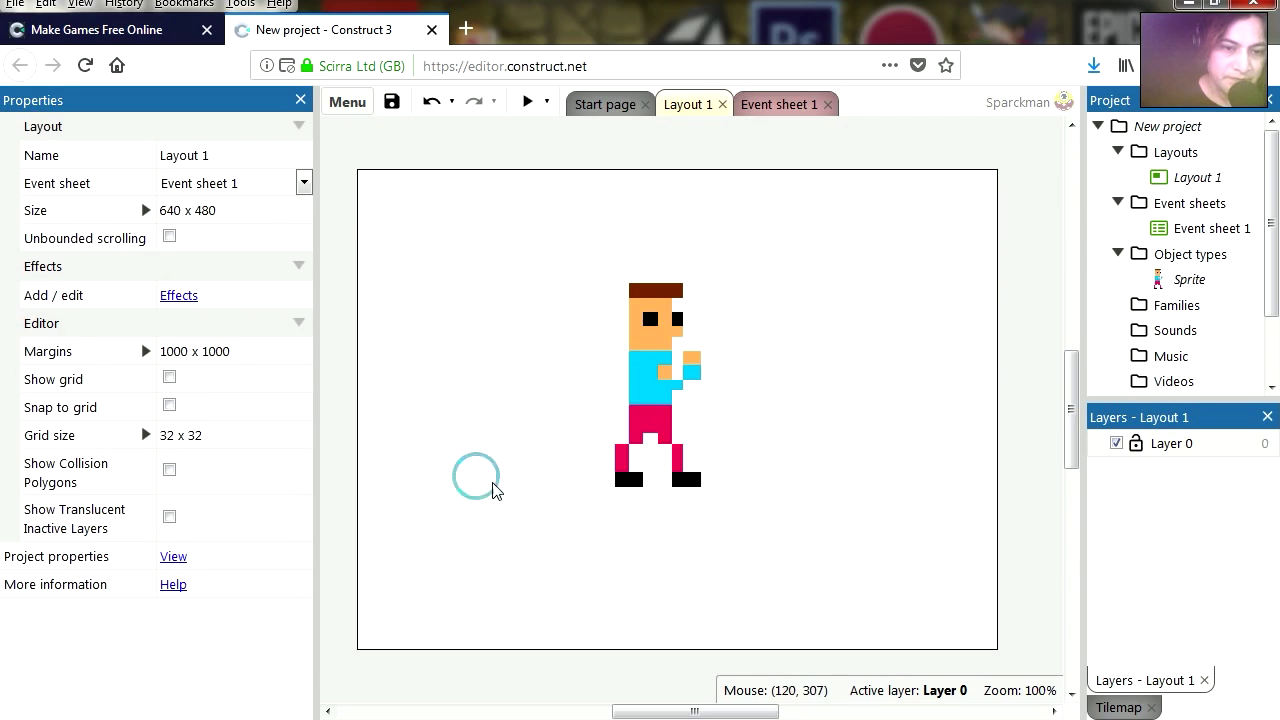
{"action": "left_click", "coordinate": [529, 102]}
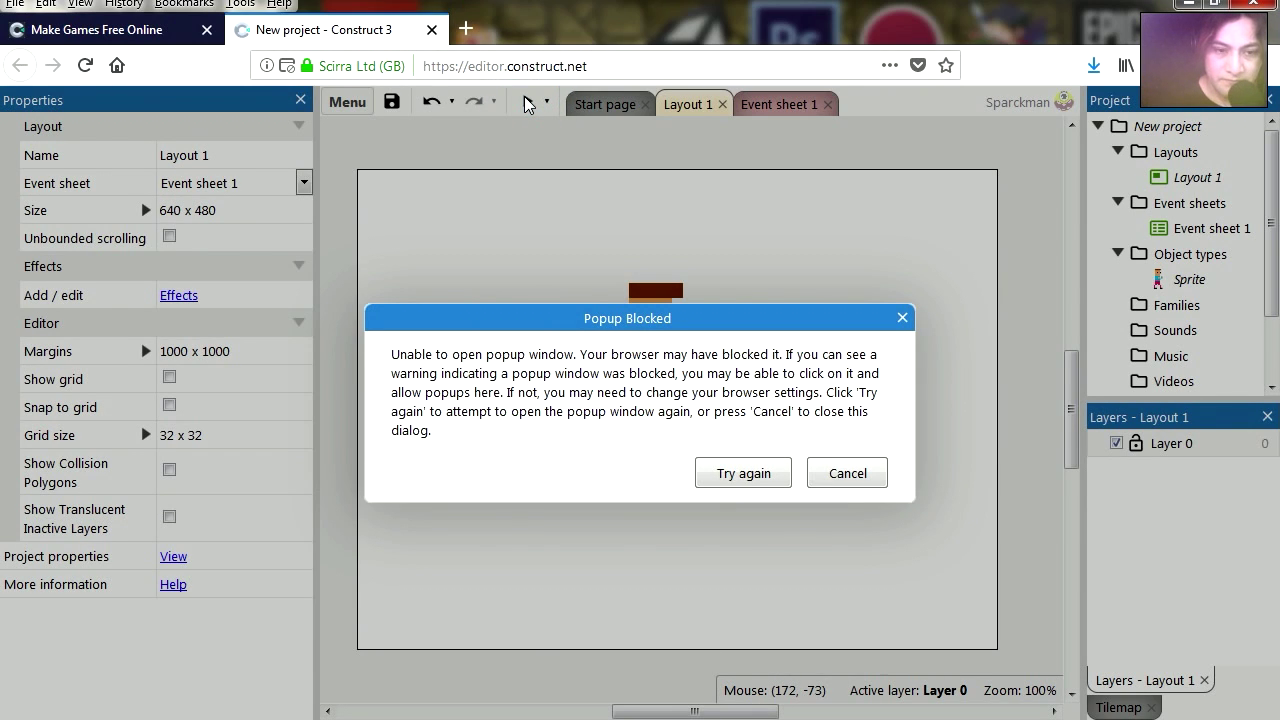
{"action": "left_click", "coordinate": [743, 473]}
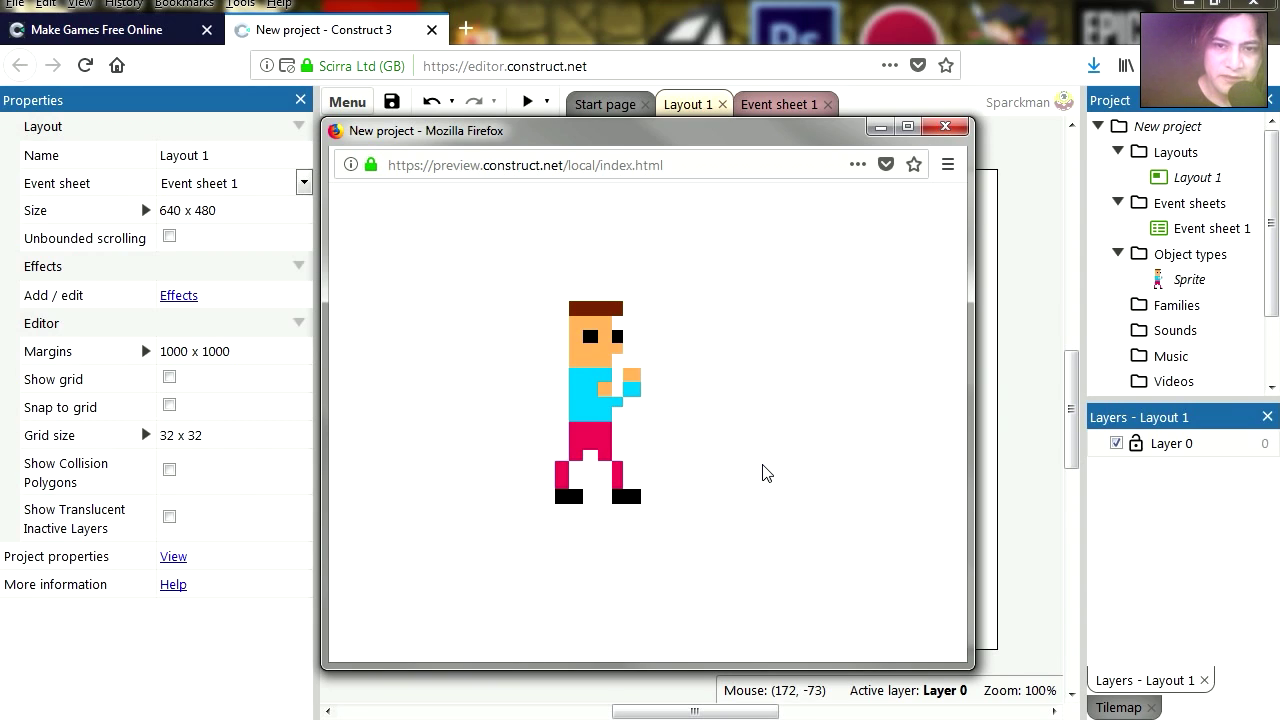
{"action": "left_click", "coordinate": [946, 127]}
{"action": "left_click", "coordinate": [567, 401]}
{"action": "left_click_drag", "start_coordinate": [567, 401], "coordinate": [580, 371]}
Step: Insert the Keyboard object into the project
{"action": "right_click", "coordinate": [690, 413]}
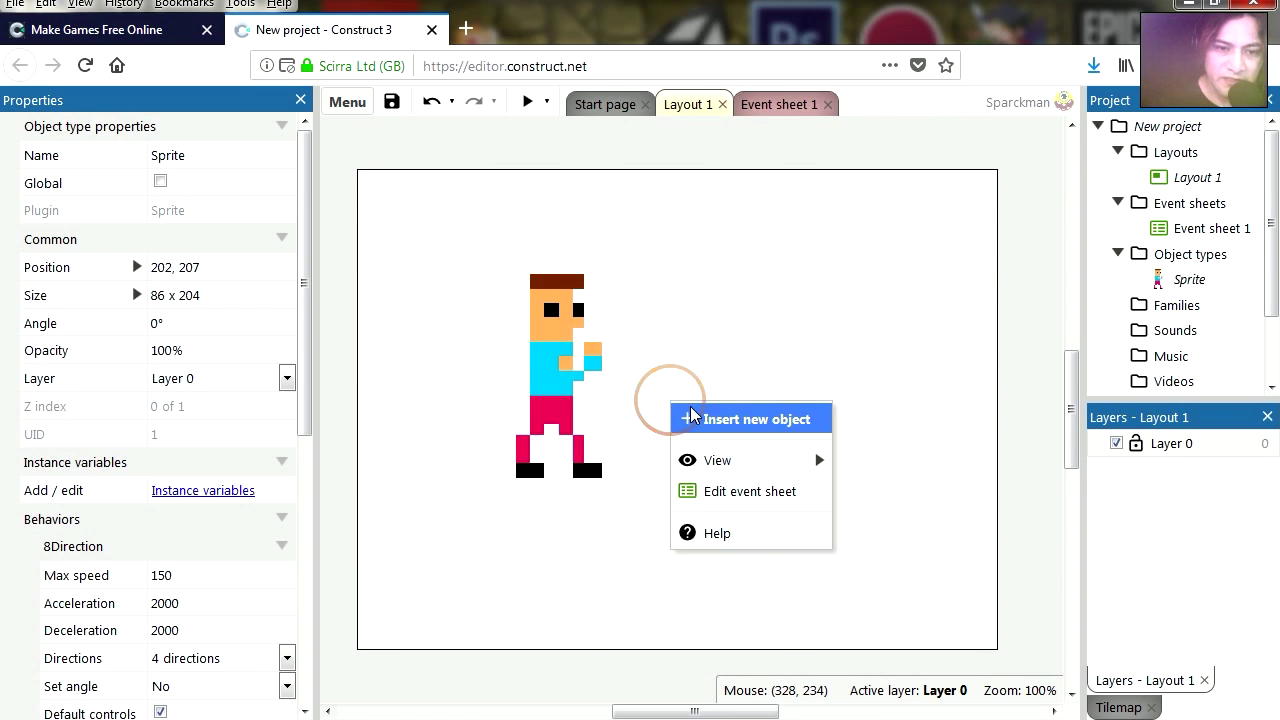
{"action": "left_click", "coordinate": [690, 415]}
{"action": "left_click_drag", "start_coordinate": [905, 262], "coordinate": [908, 386]}
{"action": "left_click", "coordinate": [513, 377]}
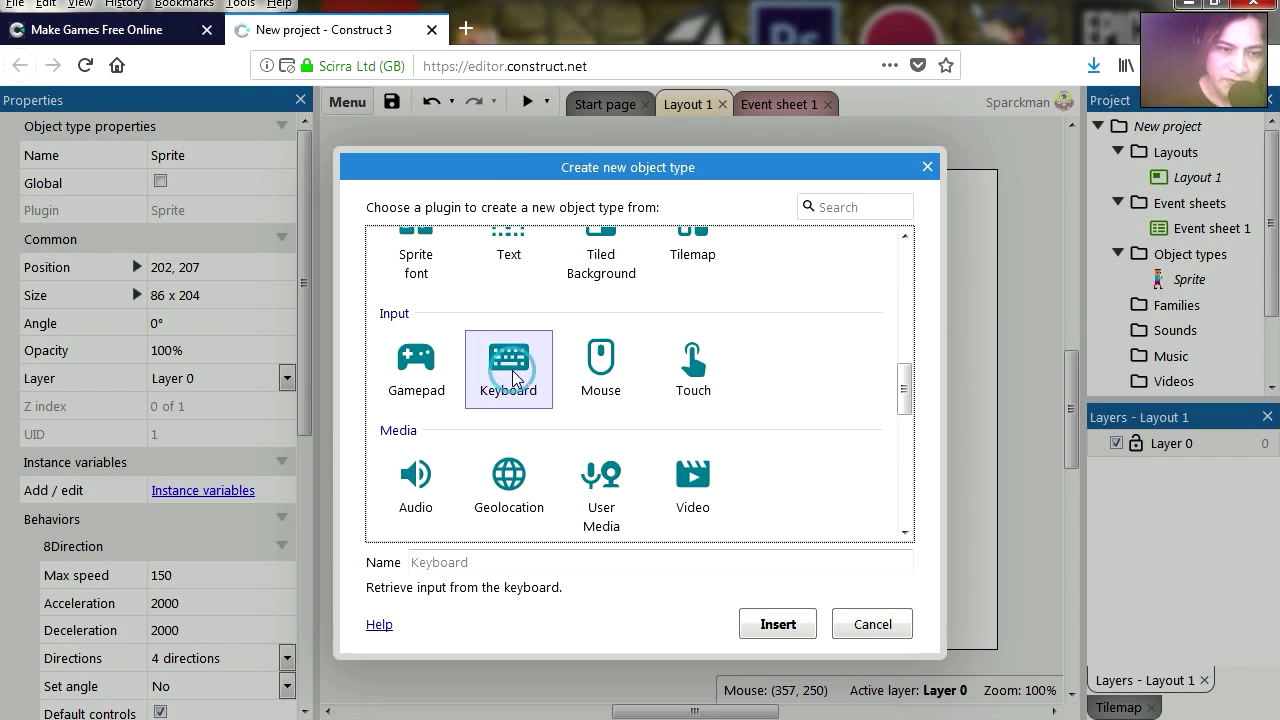
{"action": "double_click", "coordinate": [513, 377]}
{"action": "left_click", "coordinate": [813, 143]}
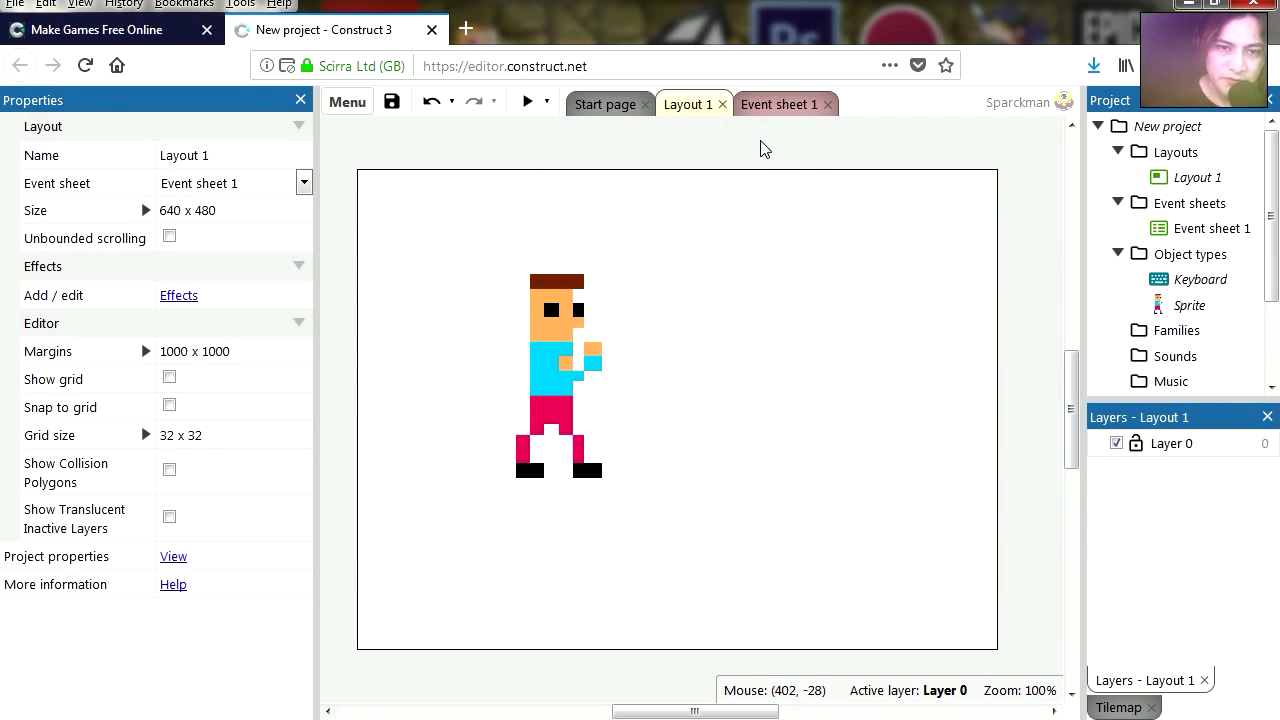
Step: On Event sheet 1, create a Keyboard 'Right arrow is down' event
{"action": "left_click", "coordinate": [783, 104]}
{"action": "left_click", "coordinate": [419, 172]}
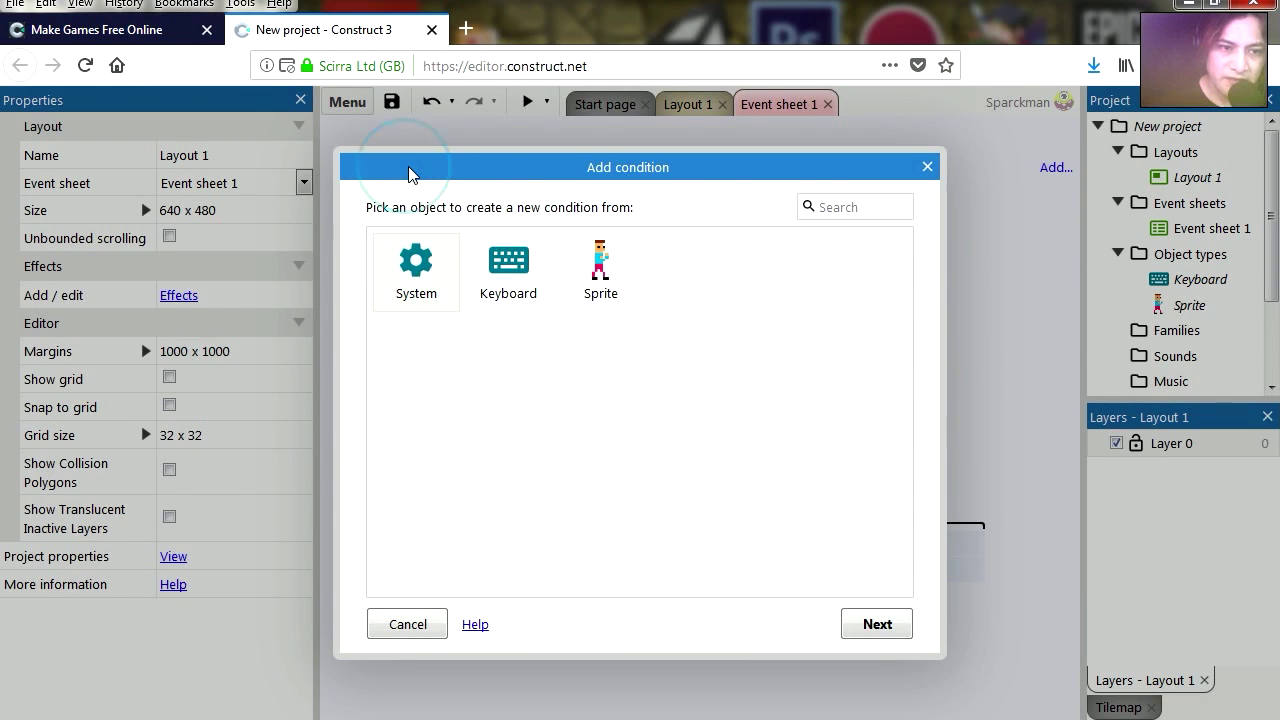
{"action": "double_click", "coordinate": [510, 272]}
{"action": "double_click", "coordinate": [463, 378]}
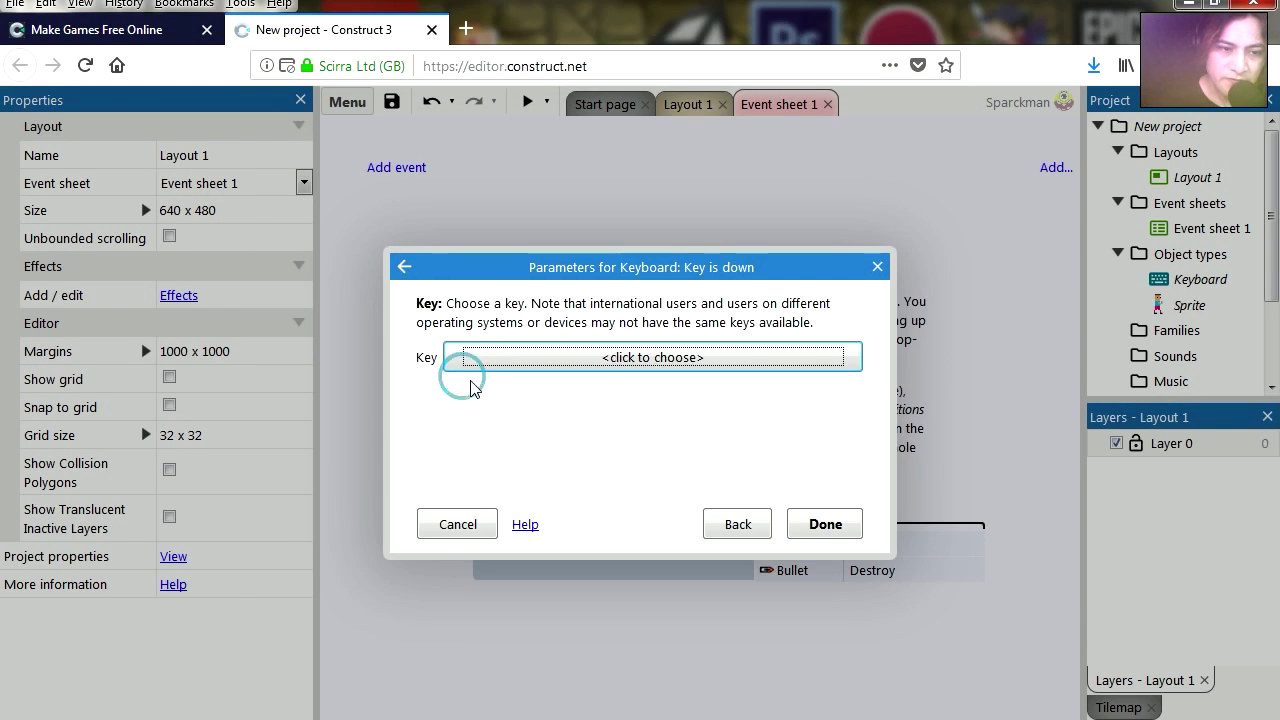
{"action": "left_click", "coordinate": [677, 360]}
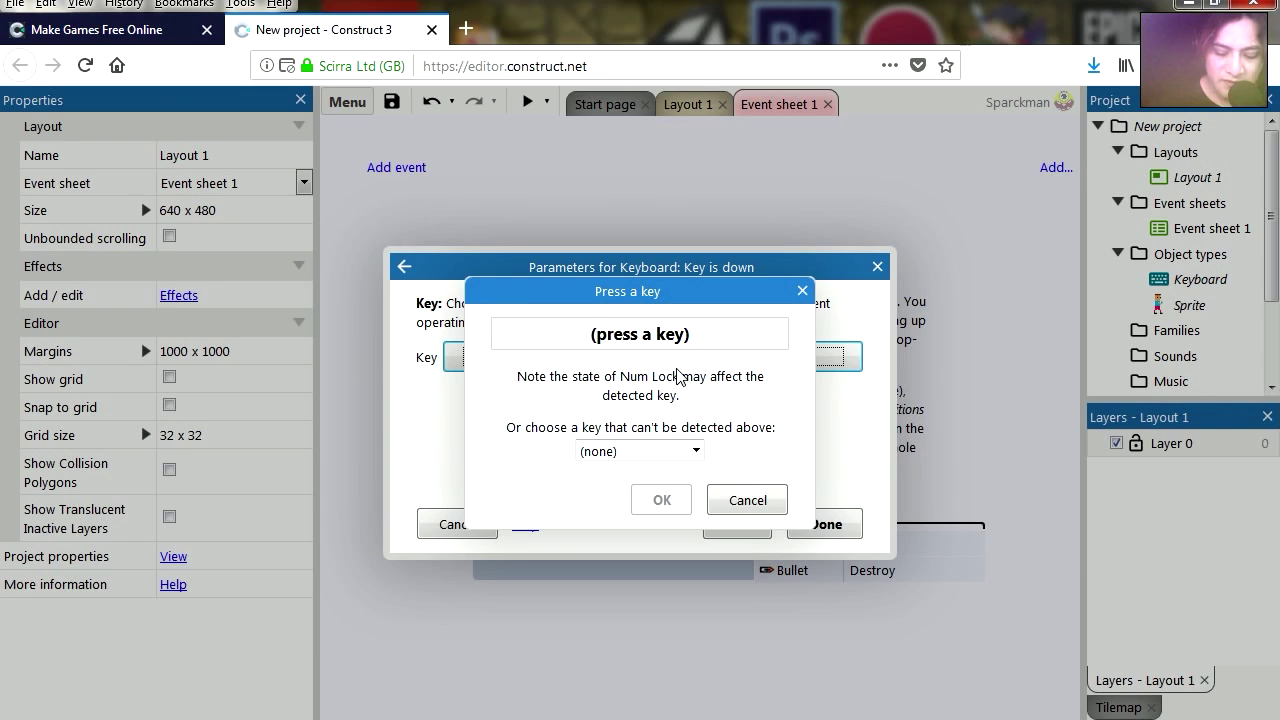
{"action": "key", "text": "Right"}
{"action": "left_click", "coordinate": [660, 500]}
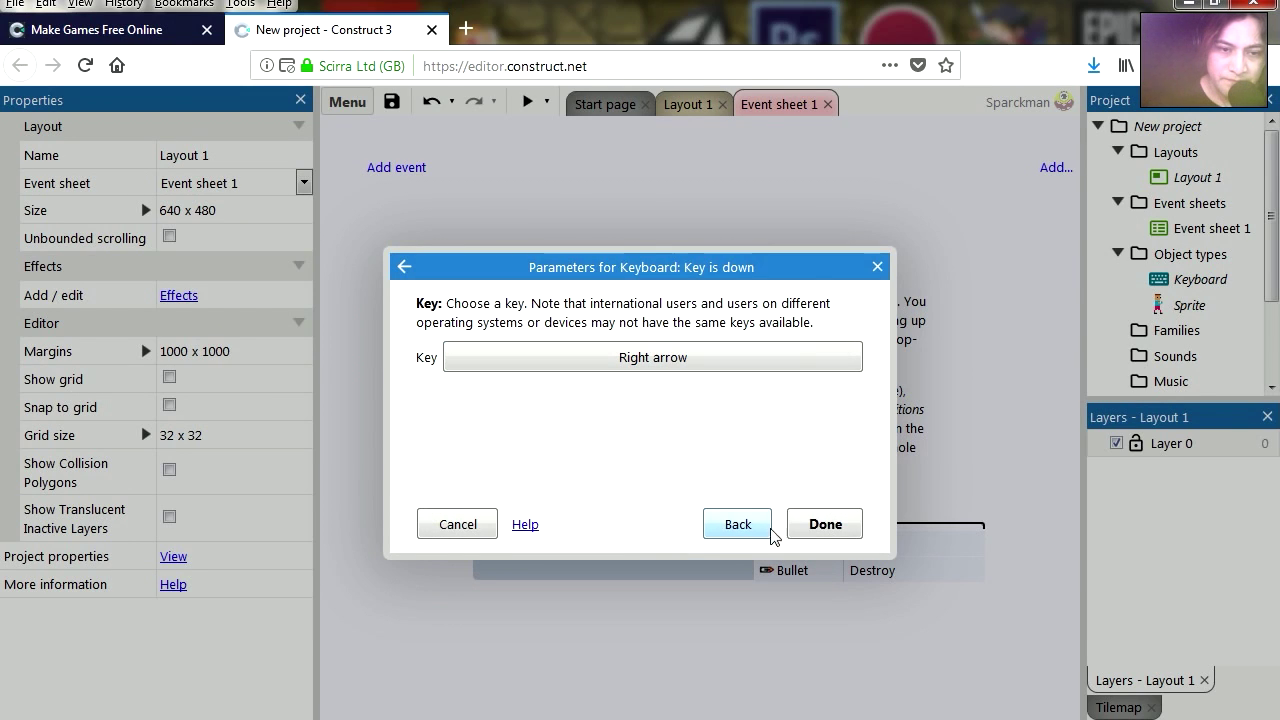
{"action": "left_click", "coordinate": [806, 533]}
Step: Give the event a Sprite action setting the animation to "walking"
{"action": "left_click", "coordinate": [700, 135]}
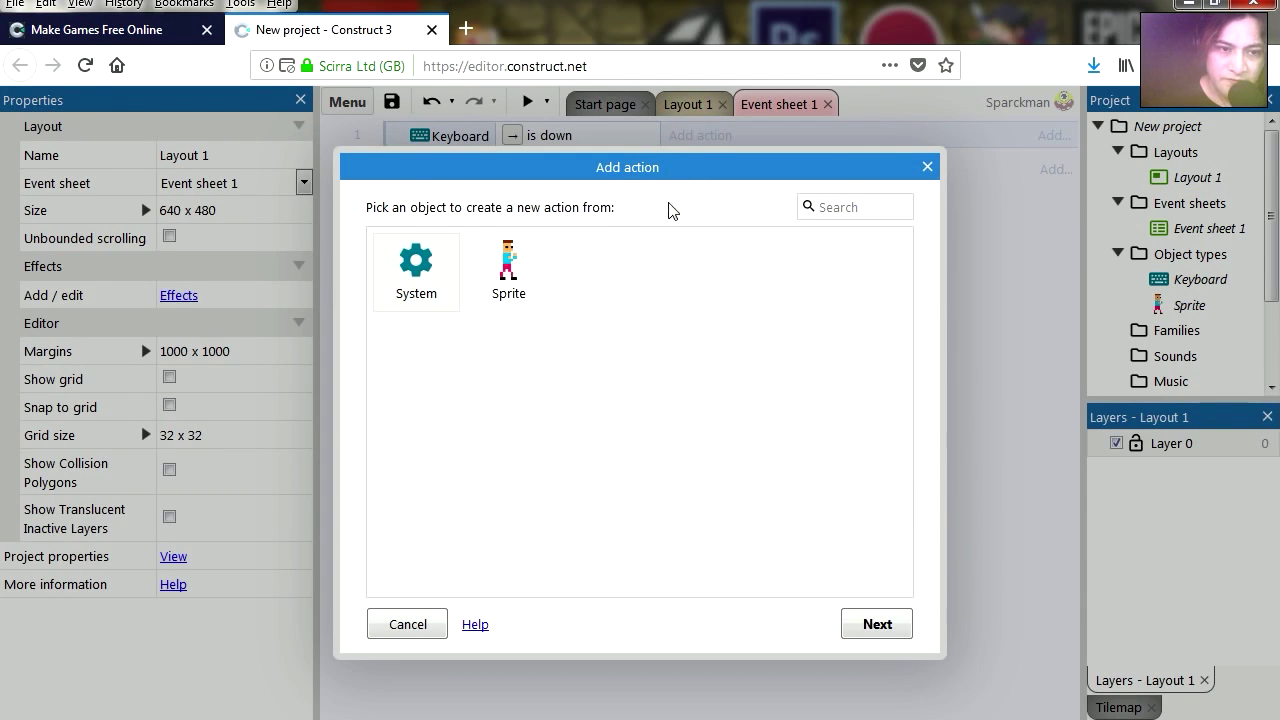
{"action": "double_click", "coordinate": [510, 277]}
{"action": "scroll", "coordinate": [507, 520], "scroll_direction": "down", "scroll_amount": 3}
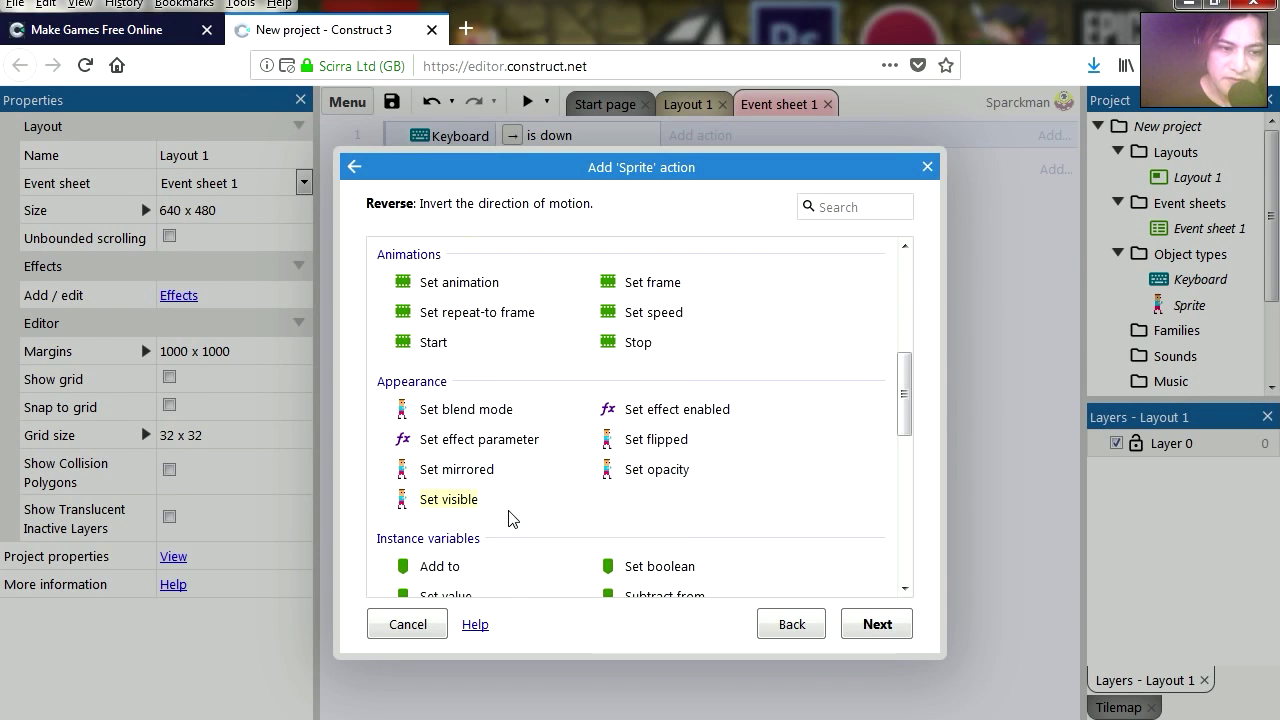
{"action": "scroll", "coordinate": [503, 495], "scroll_direction": "up", "scroll_amount": 1}
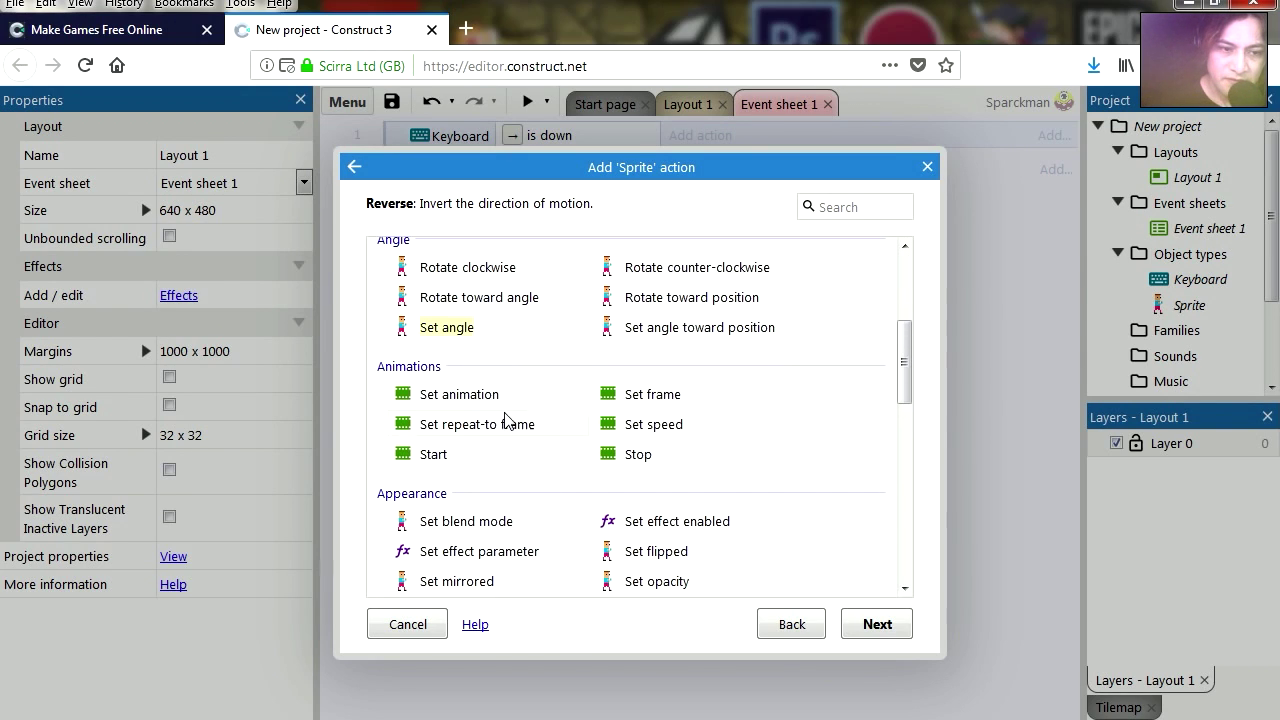
{"action": "double_click", "coordinate": [470, 396]}
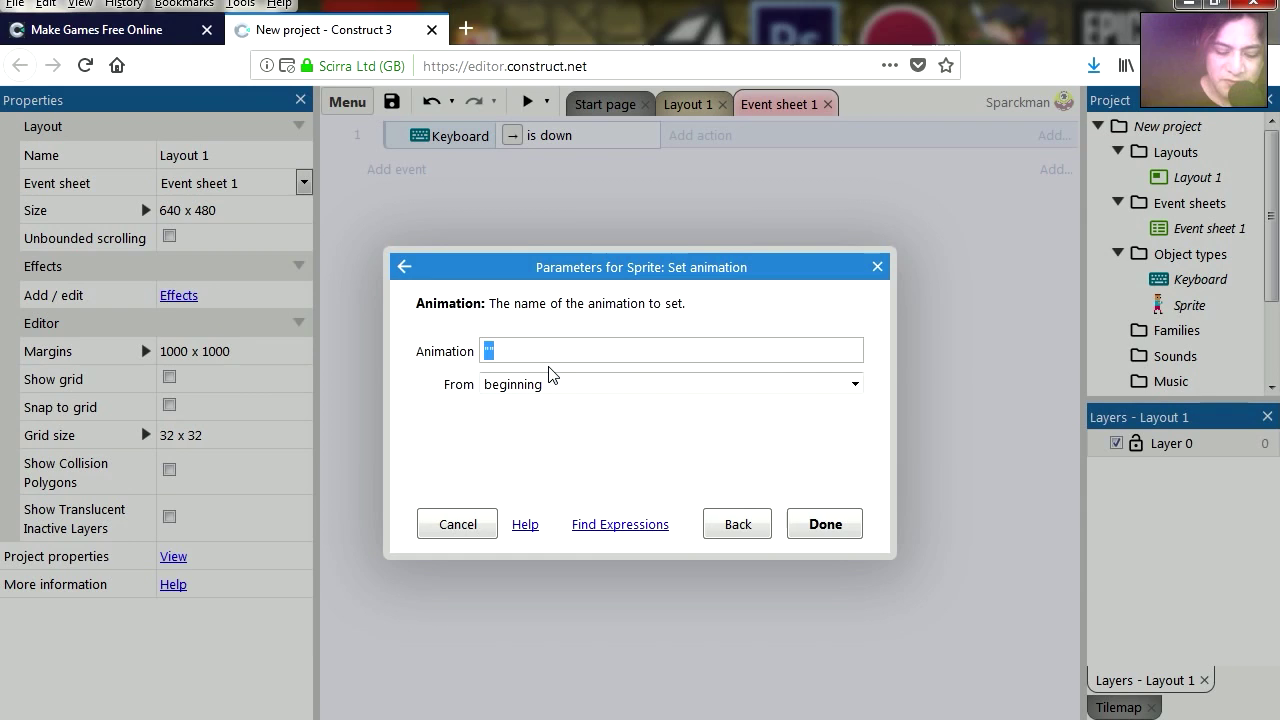
{"action": "type", "text": "\""}
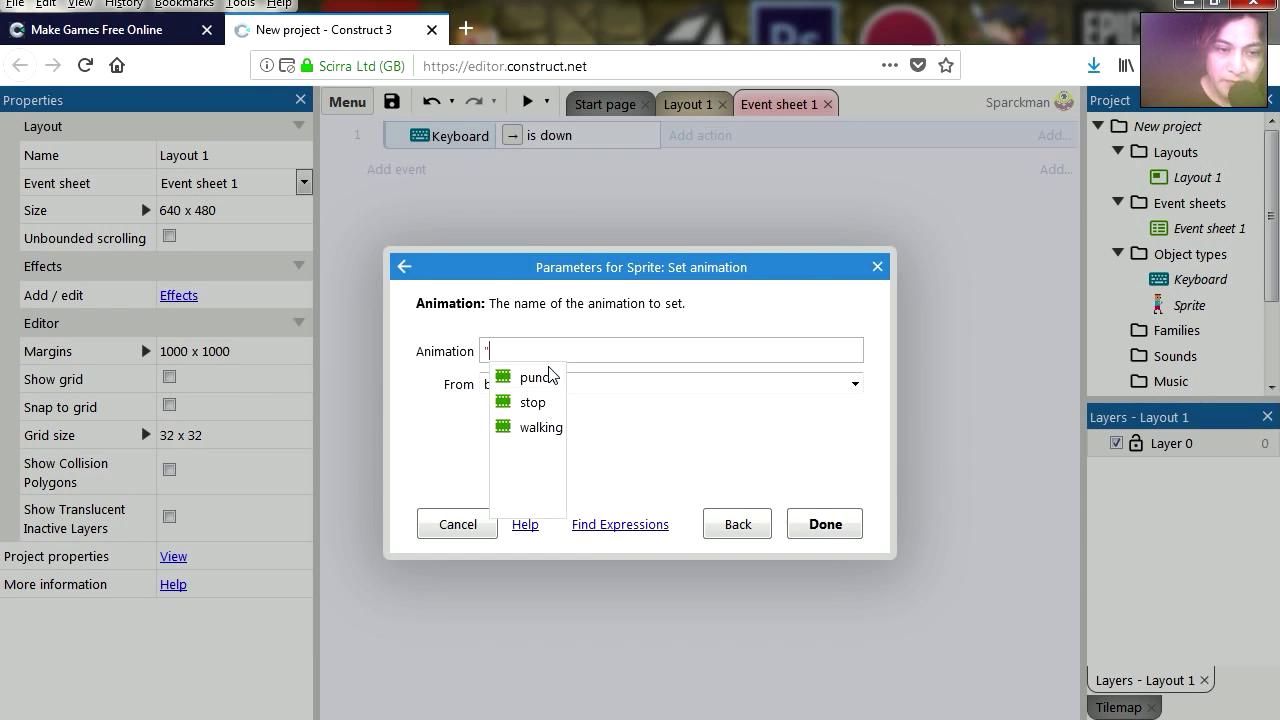
{"action": "left_click", "coordinate": [540, 428]}
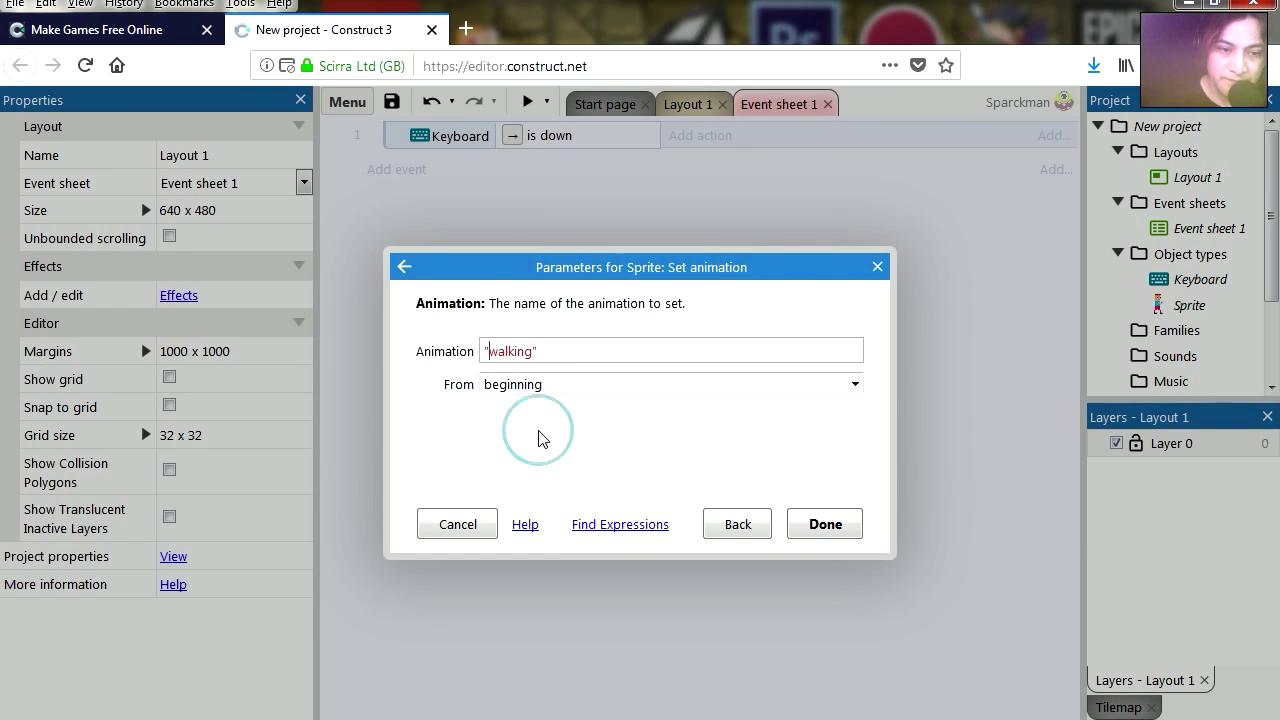
{"action": "left_click", "coordinate": [826, 524]}
Step: Copy event 1 from the event sheet
{"action": "left_click", "coordinate": [704, 384]}
{"action": "left_click", "coordinate": [398, 138]}
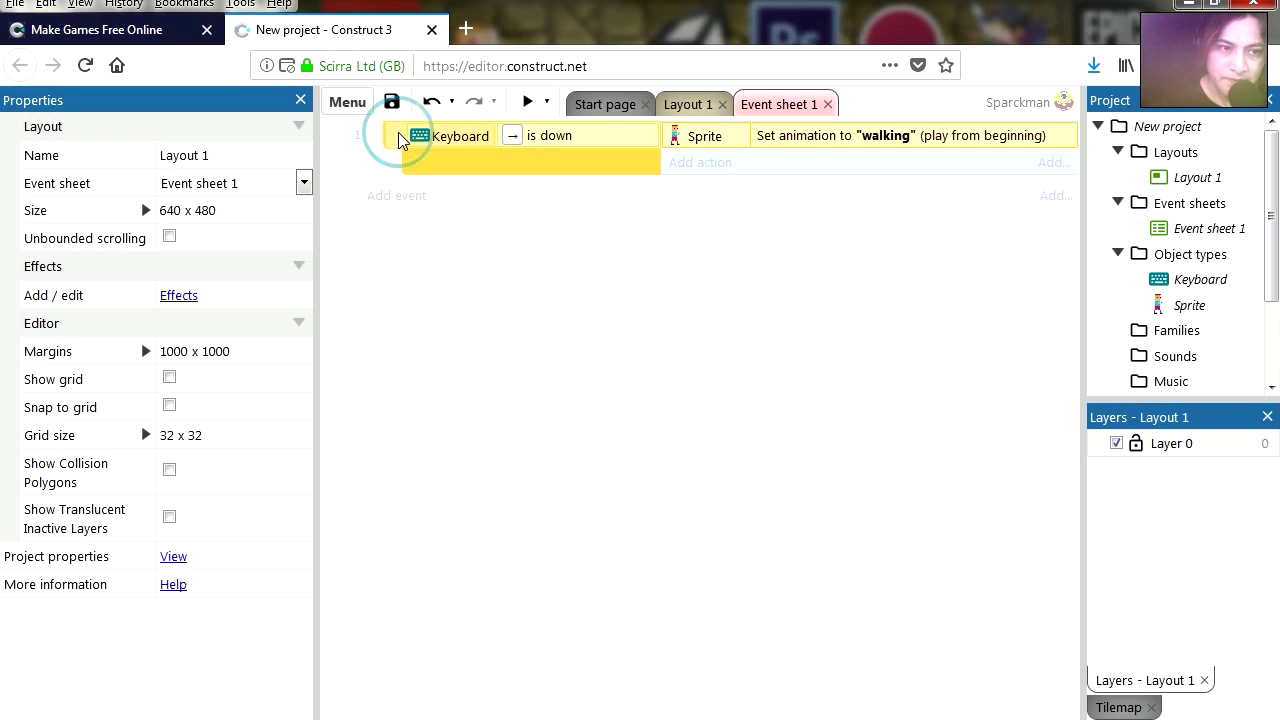
{"action": "right_click", "coordinate": [398, 138]}
{"action": "left_click", "coordinate": [487, 356]}
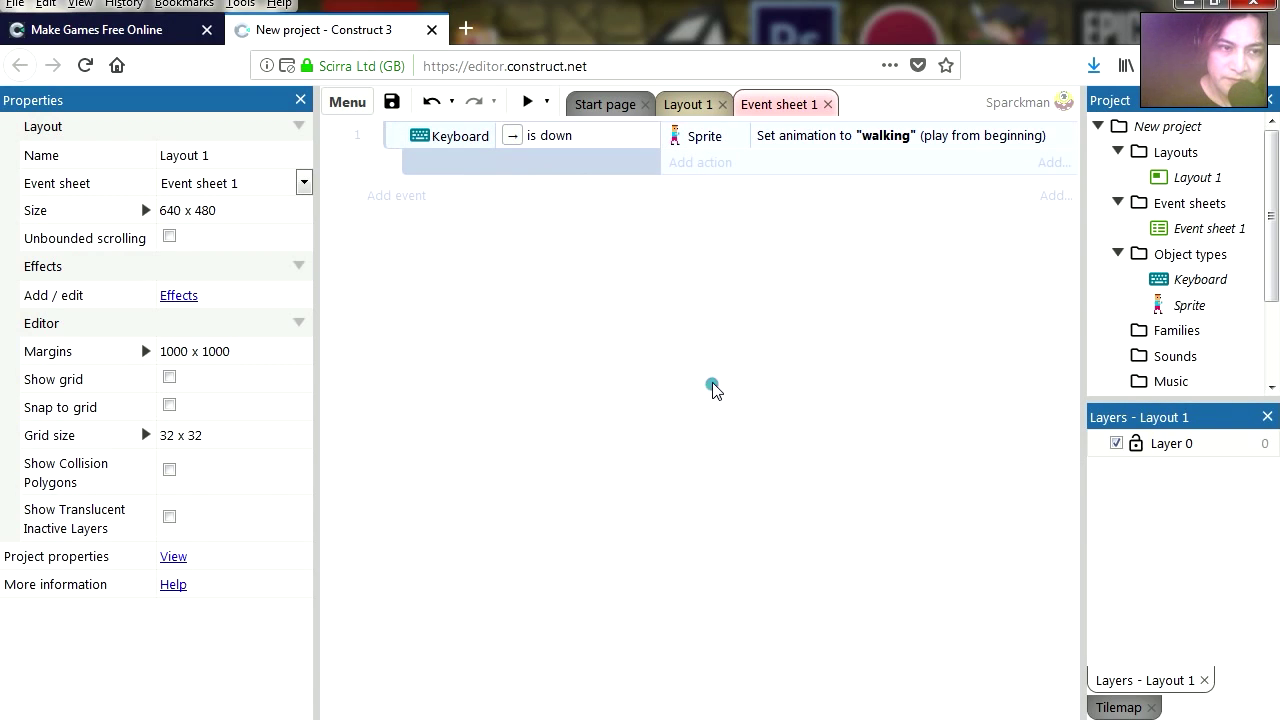
{"action": "left_click", "coordinate": [397, 138]}
{"action": "right_click", "coordinate": [396, 136]}
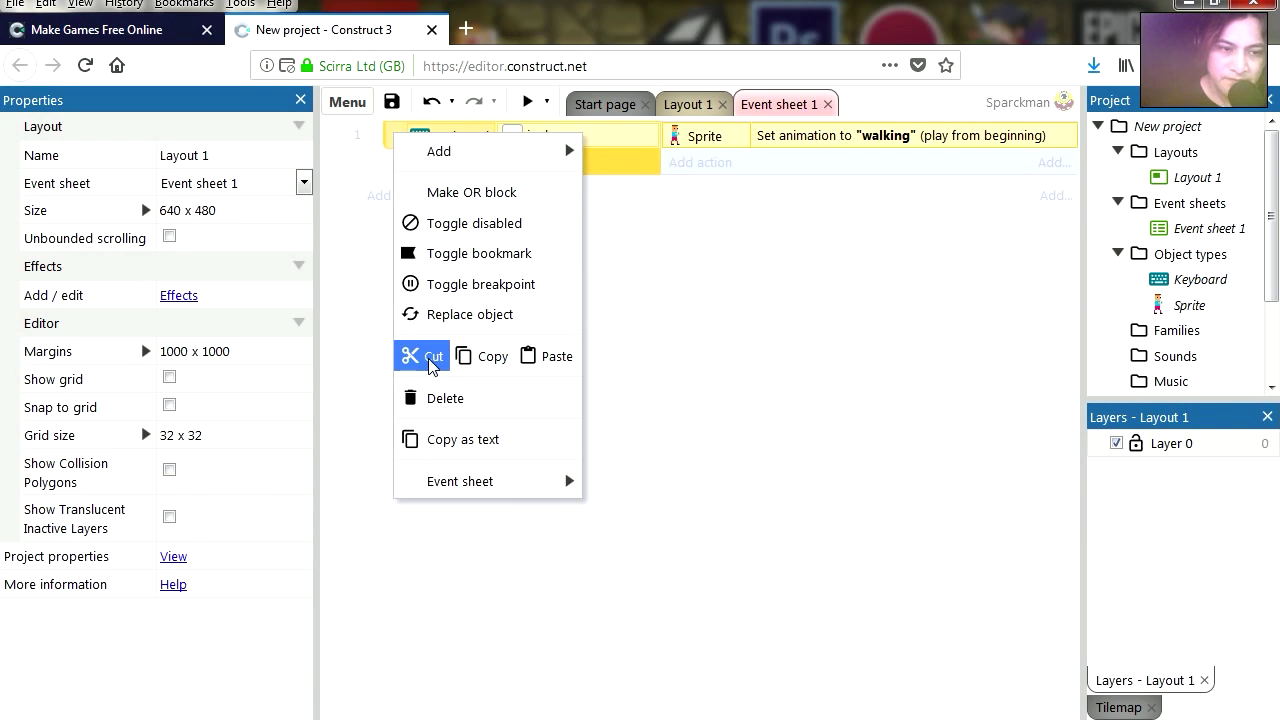
Step: Paste event 1 as event 2 and change its key to the Left arrow
{"action": "left_click", "coordinate": [481, 357]}
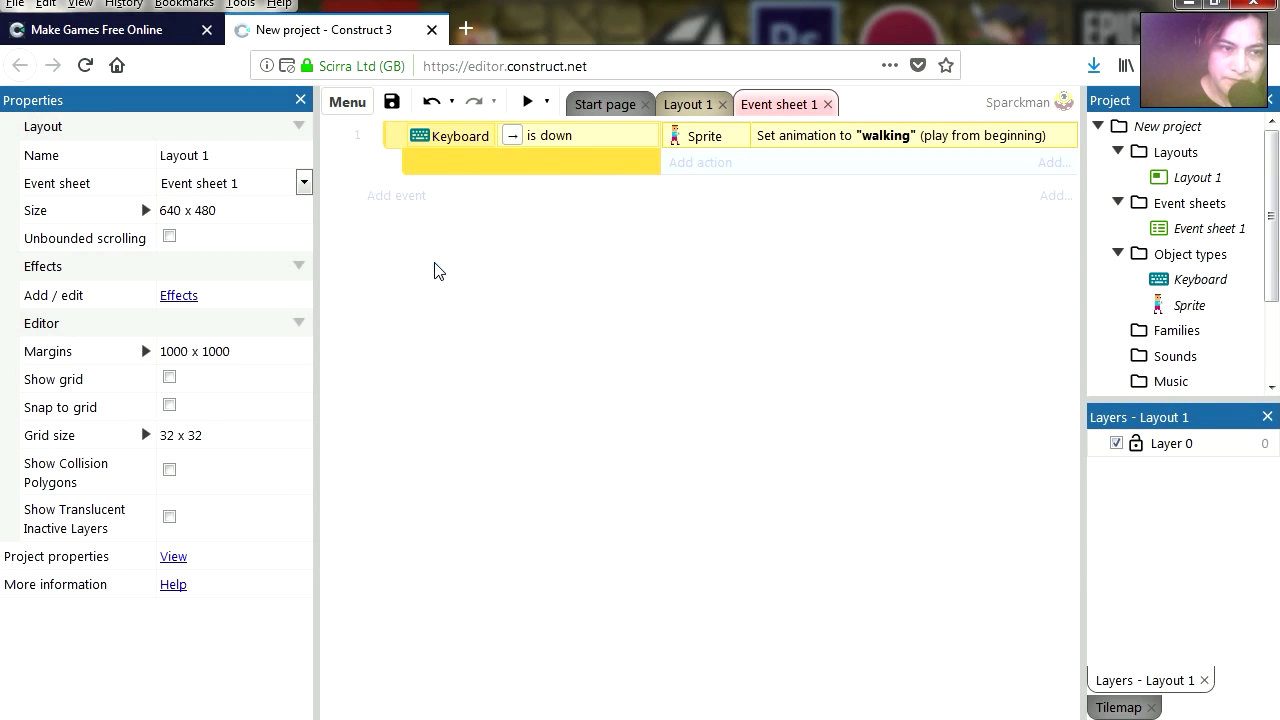
{"action": "key", "text": "ctrl+v"}
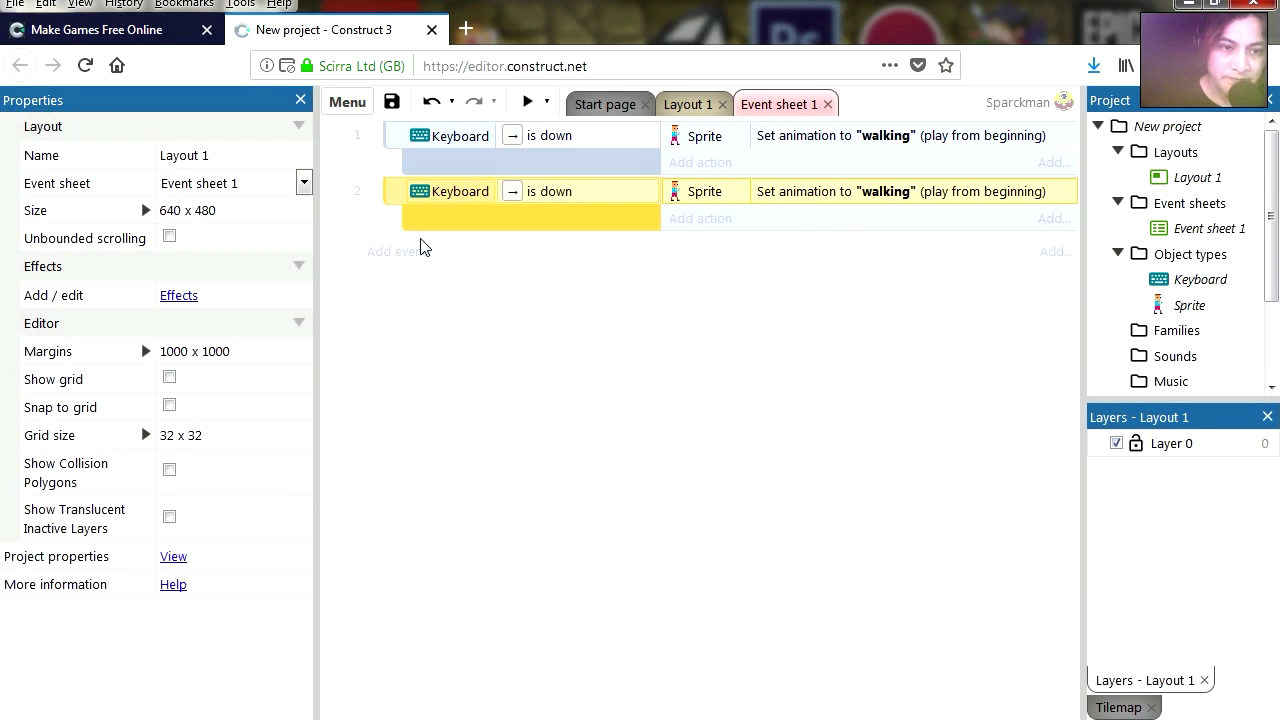
{"action": "double_click", "coordinate": [538, 195]}
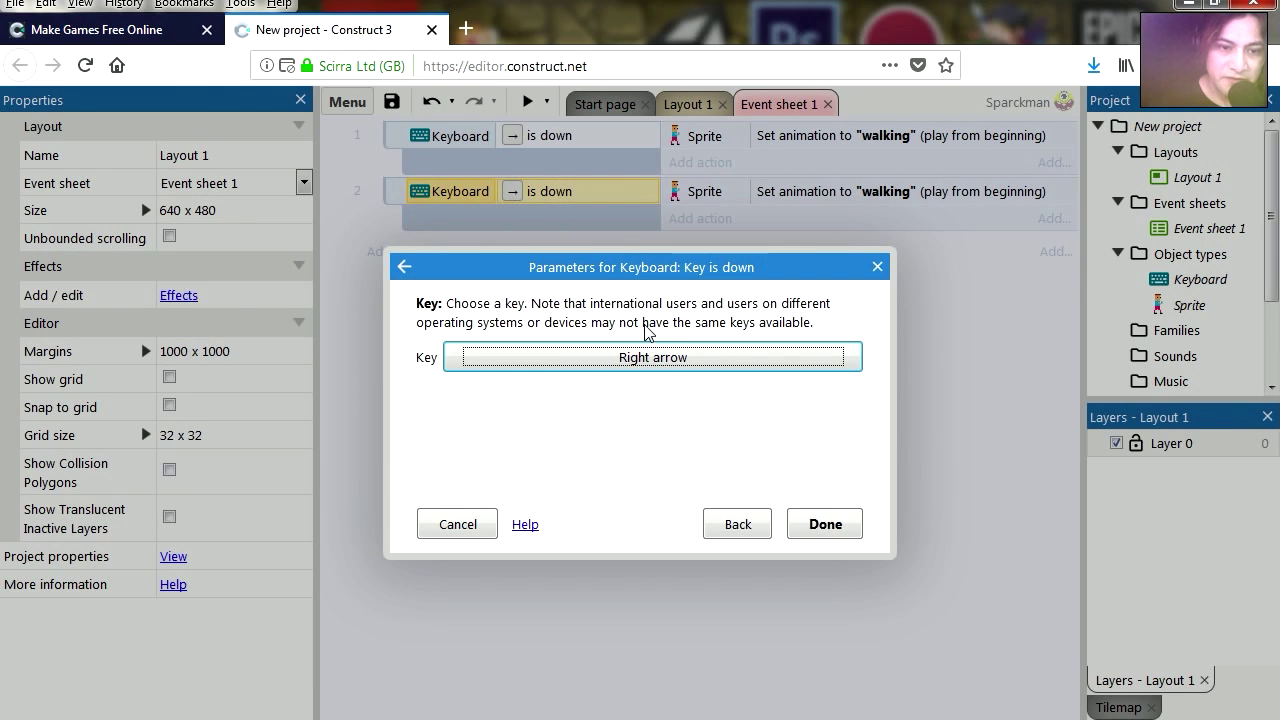
{"action": "left_click", "coordinate": [645, 357]}
{"action": "key", "text": "Left"}
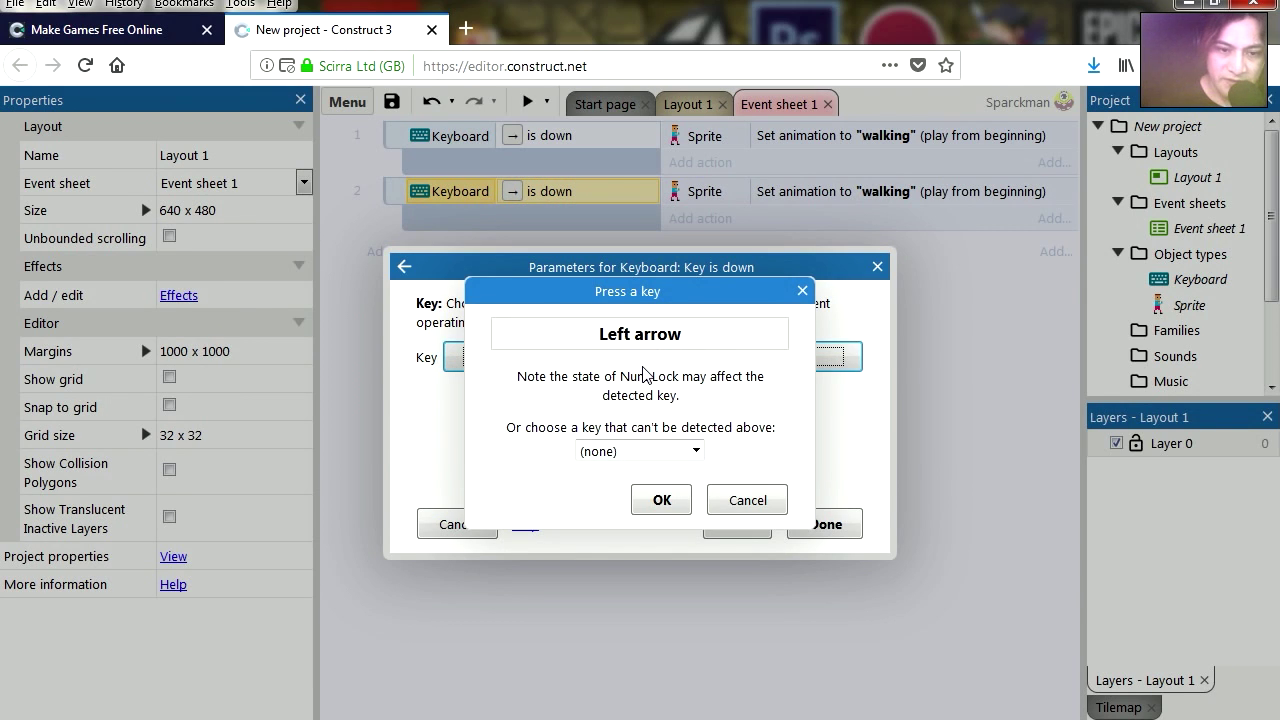
{"action": "left_click", "coordinate": [662, 500]}
{"action": "left_click", "coordinate": [825, 525]}
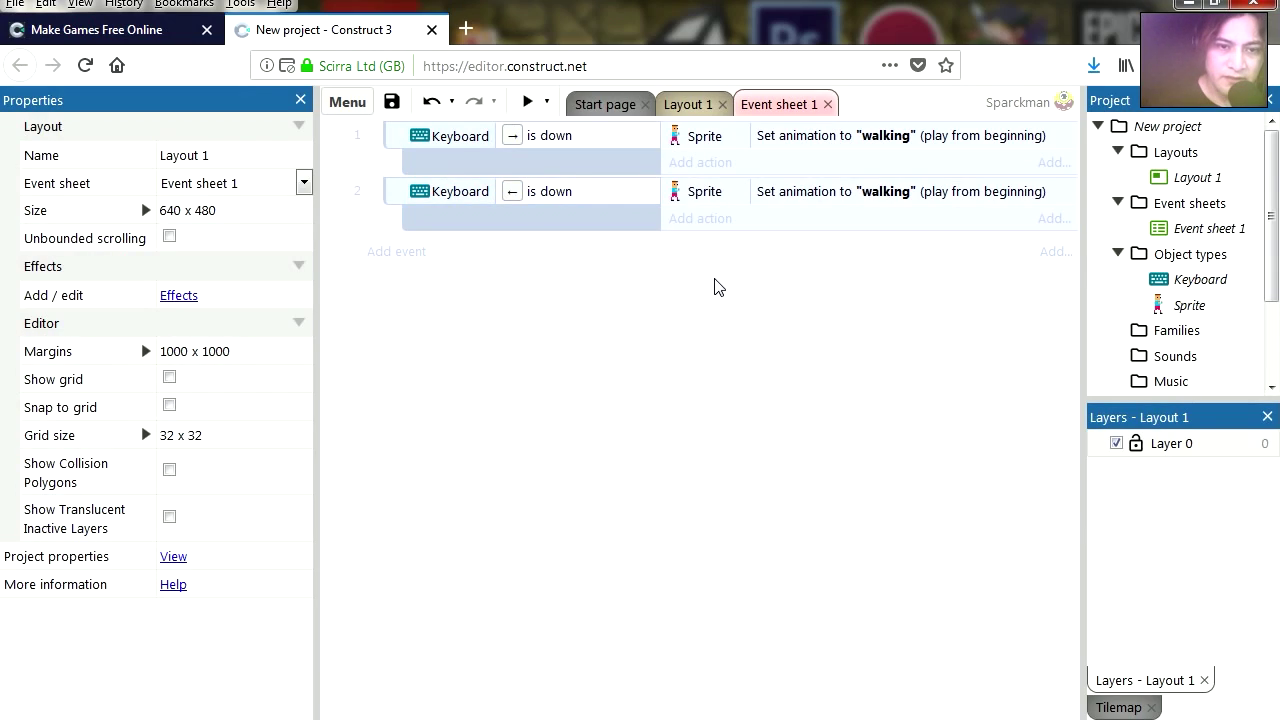
Step: Add a Sprite Set mirrored action (Mirrored) to the left-arrow event 2
{"action": "left_click", "coordinate": [690, 218]}
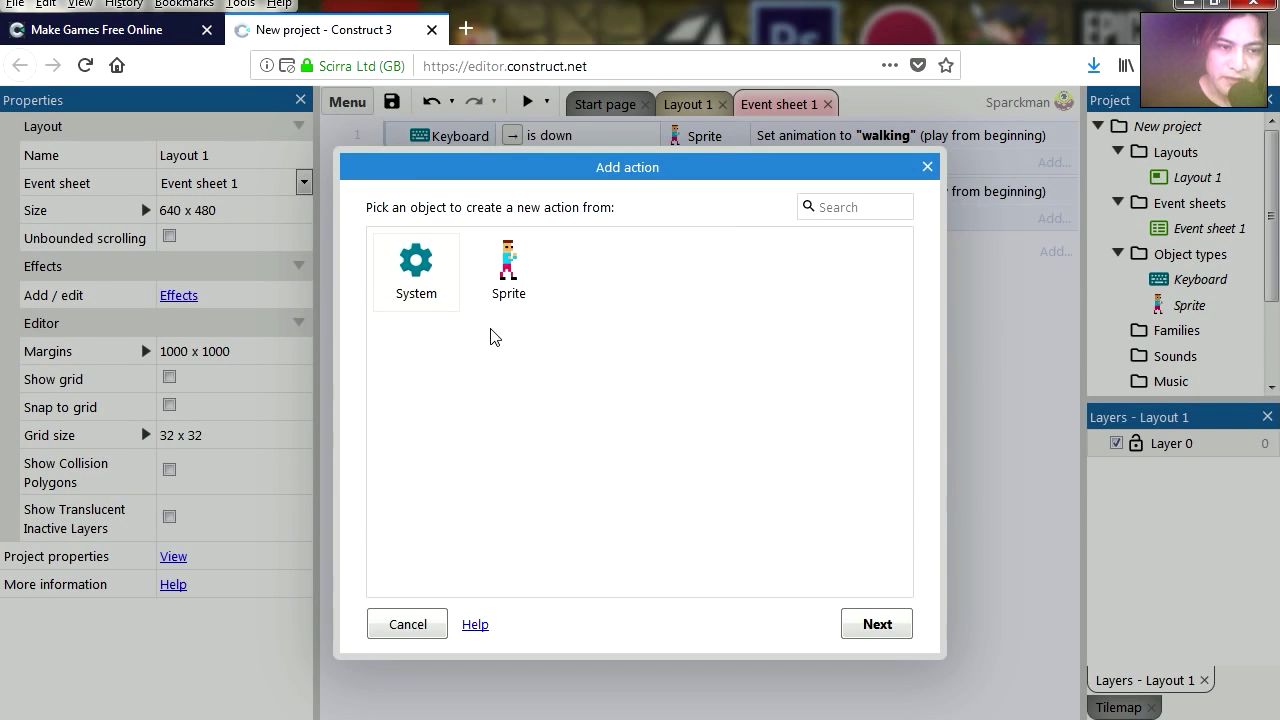
{"action": "double_click", "coordinate": [508, 270]}
{"action": "scroll", "coordinate": [522, 475], "scroll_direction": "down", "scroll_amount": 5}
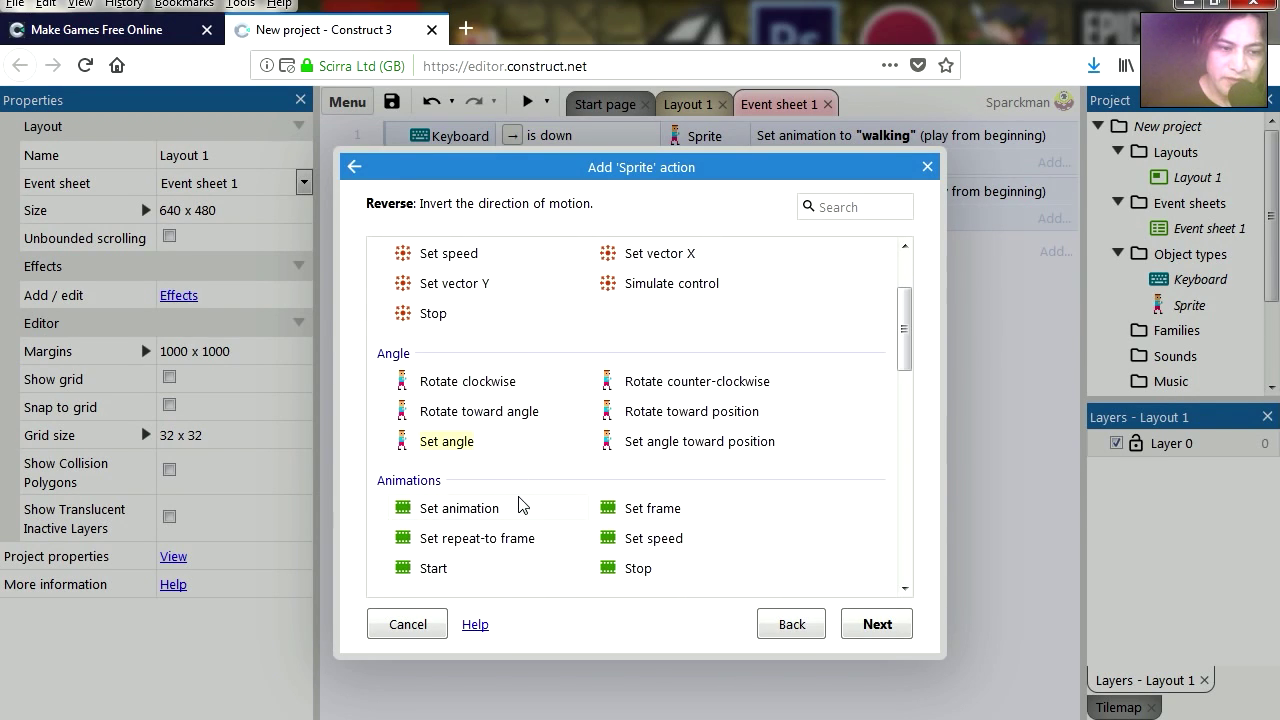
{"action": "scroll", "coordinate": [505, 483], "scroll_direction": "down", "scroll_amount": 2}
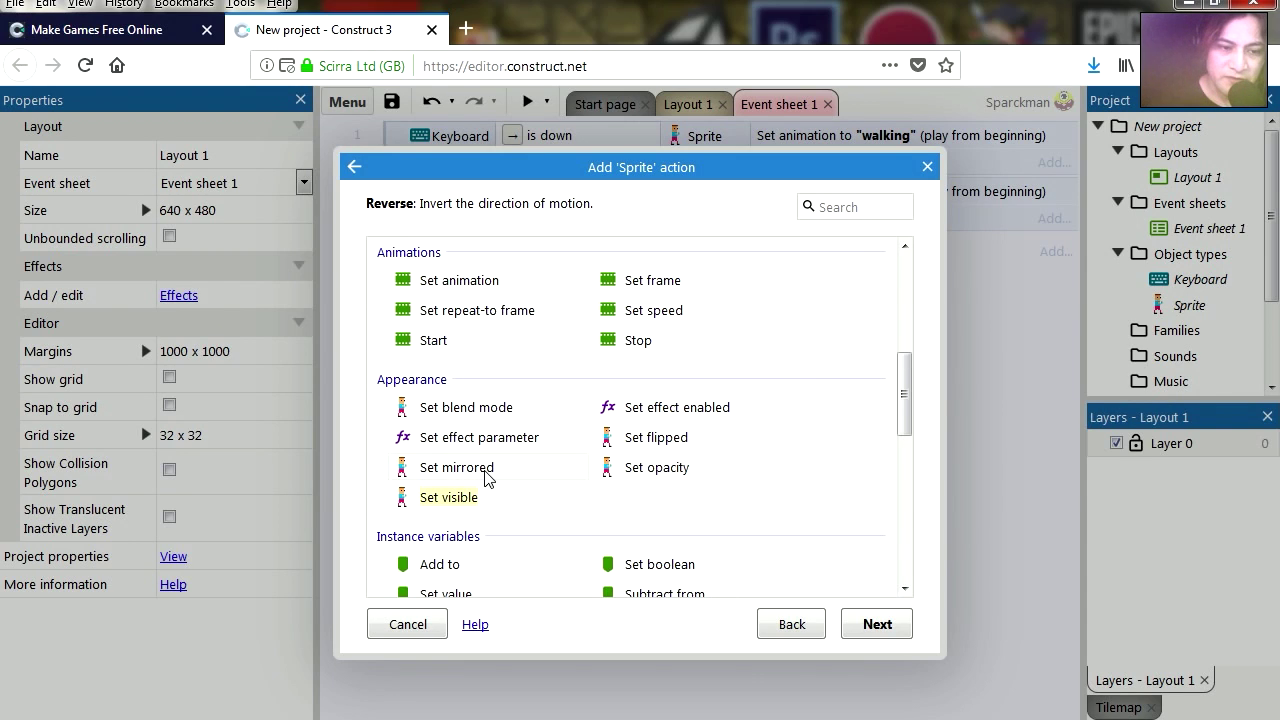
{"action": "double_click", "coordinate": [485, 469]}
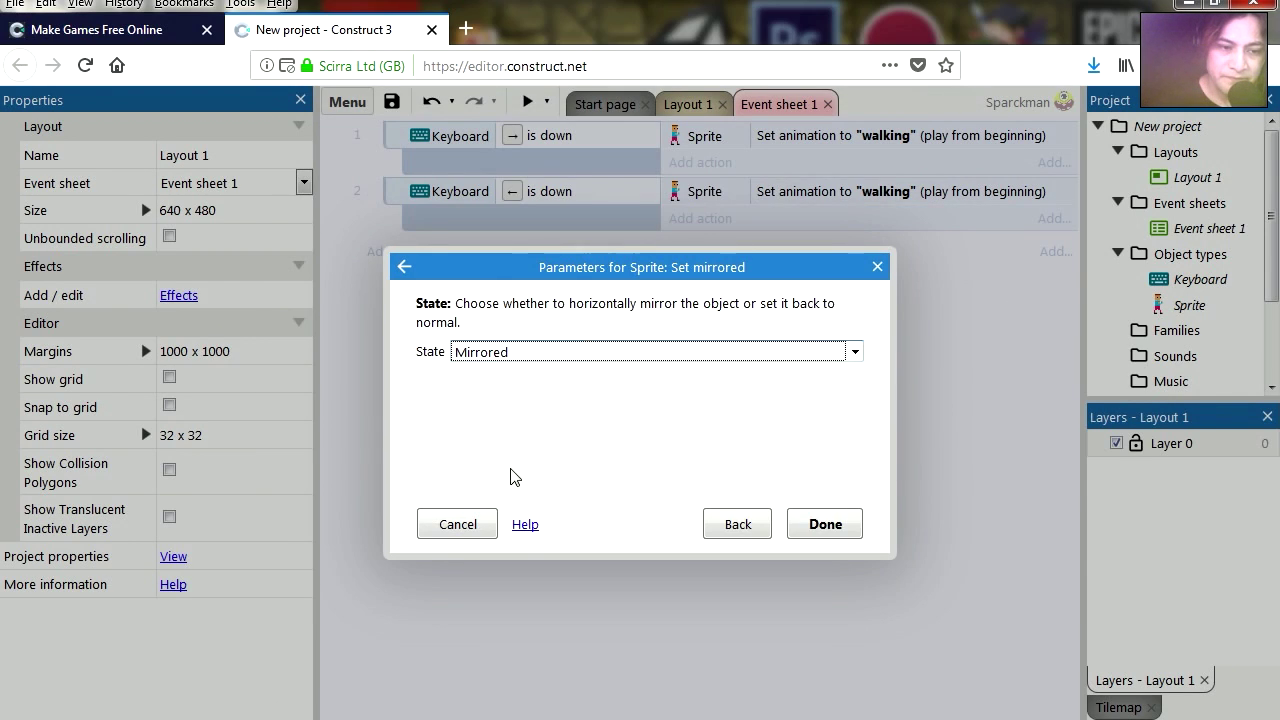
{"action": "left_click", "coordinate": [838, 530]}
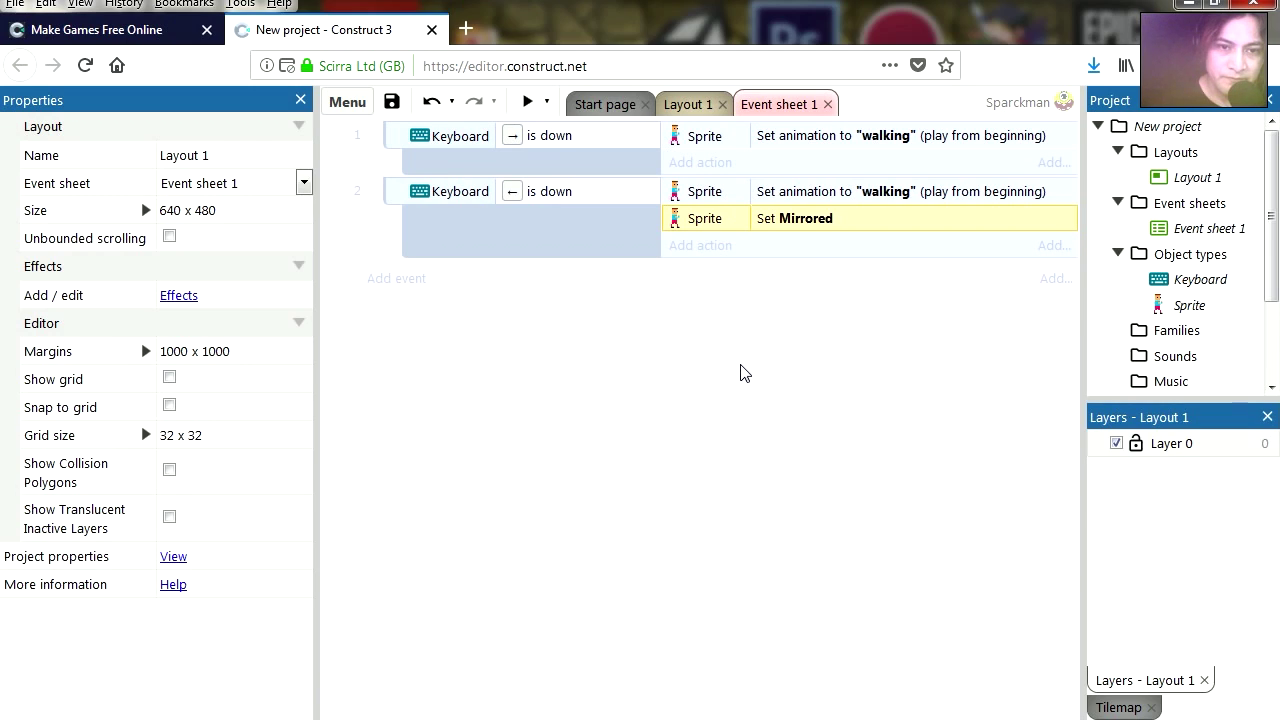
Step: Add a Sprite Set mirrored action set to Not mirrored to the right-arrow event 1
{"action": "left_click", "coordinate": [700, 168]}
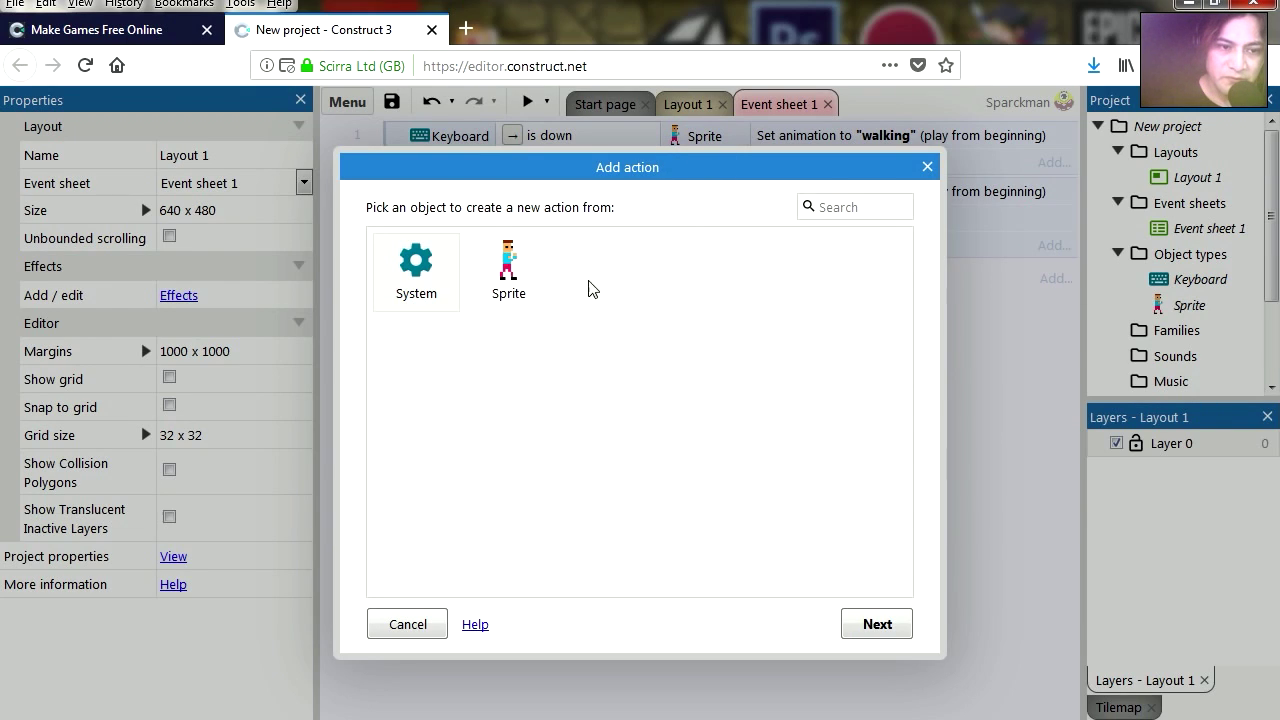
{"action": "double_click", "coordinate": [510, 270]}
{"action": "scroll", "coordinate": [477, 461], "scroll_direction": "down", "scroll_amount": 3}
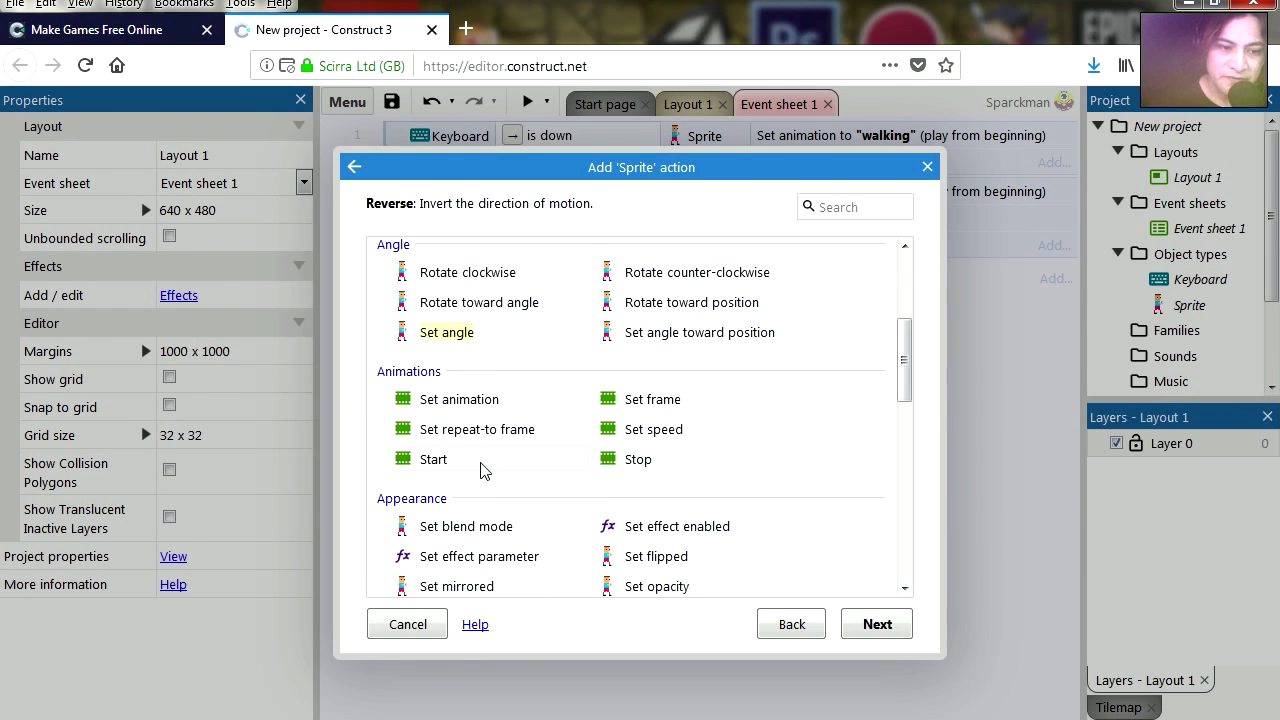
{"action": "double_click", "coordinate": [494, 468]}
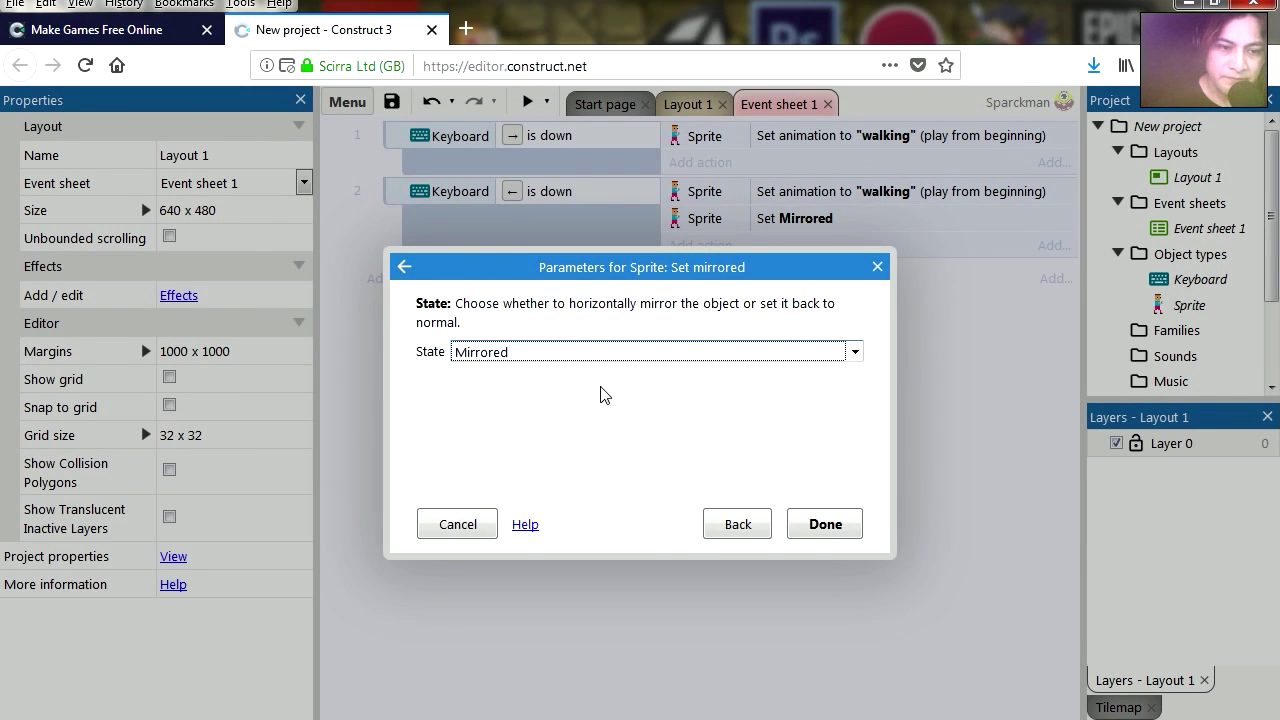
{"action": "left_click", "coordinate": [597, 352]}
{"action": "left_click", "coordinate": [532, 398]}
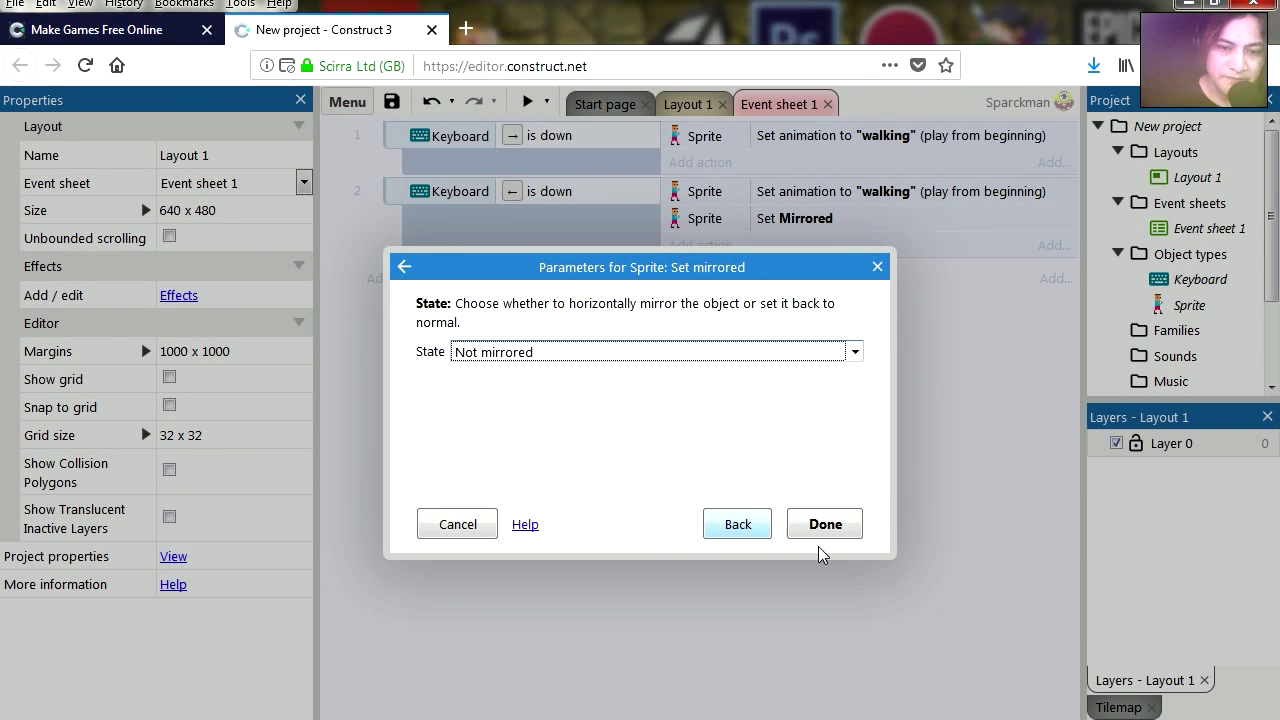
{"action": "left_click", "coordinate": [824, 526]}
{"action": "left_click", "coordinate": [527, 101]}
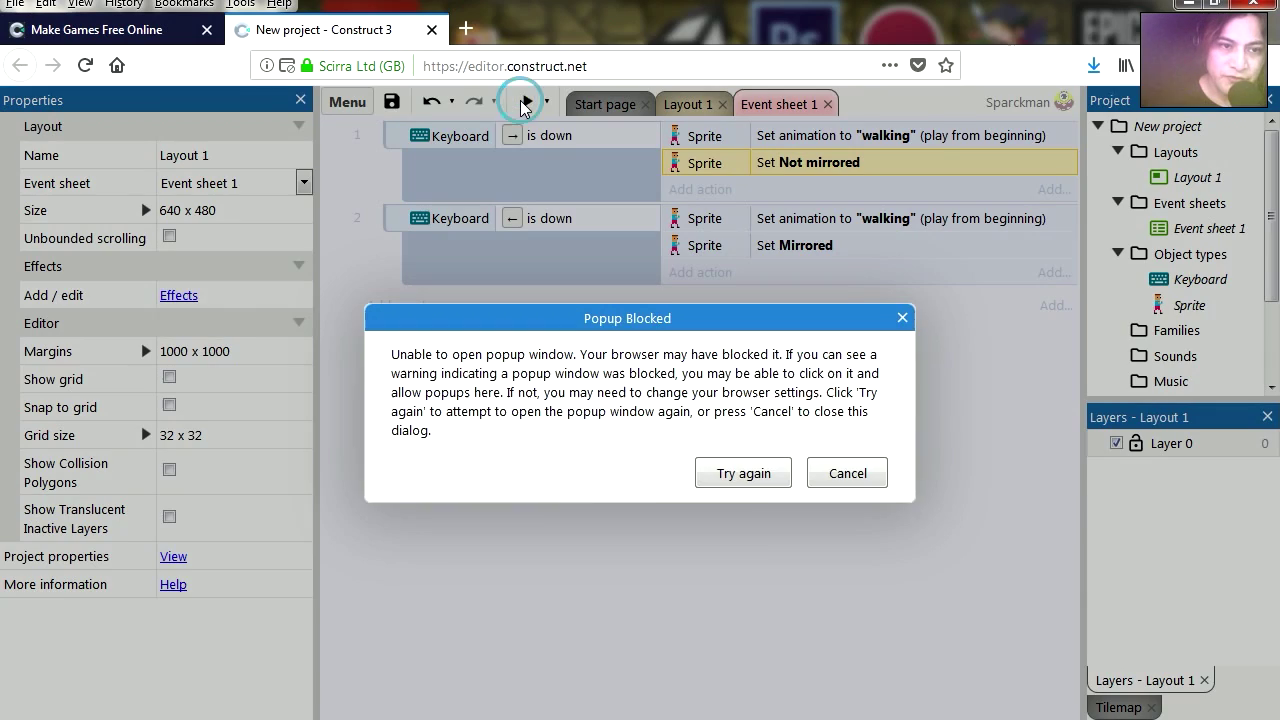
{"action": "left_click", "coordinate": [755, 478]}
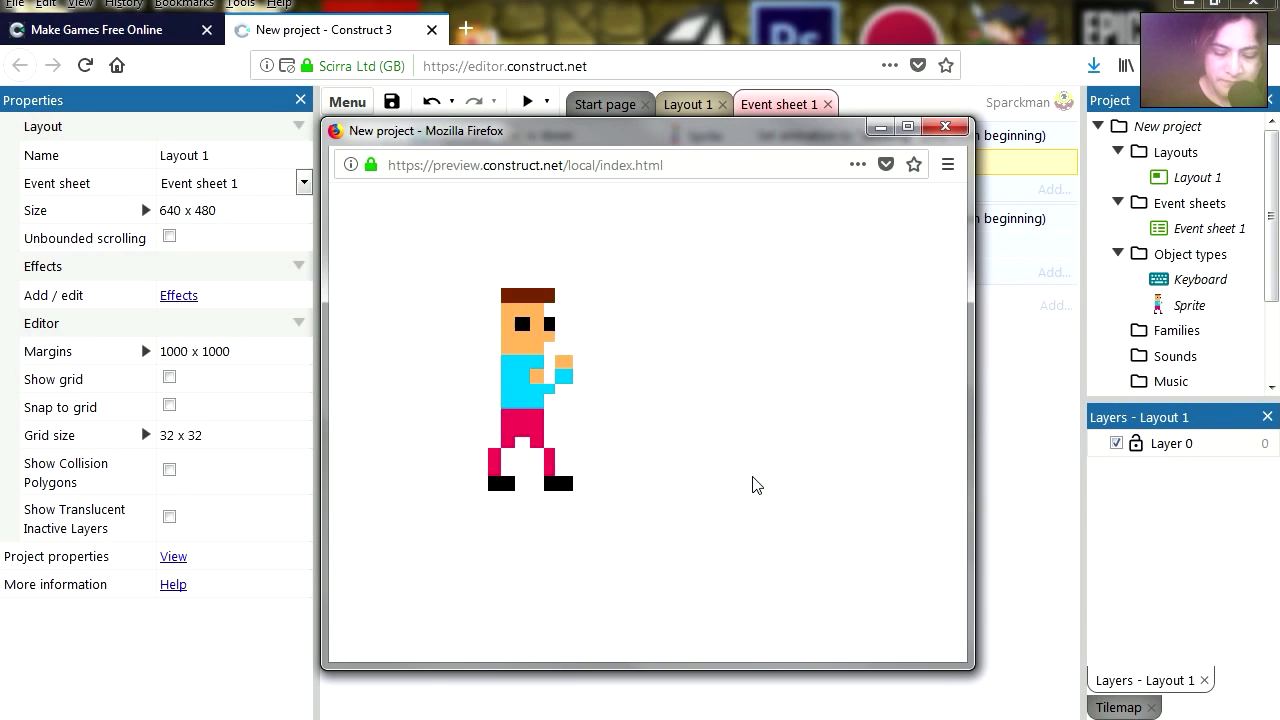
{"action": "key", "text": "Right"}
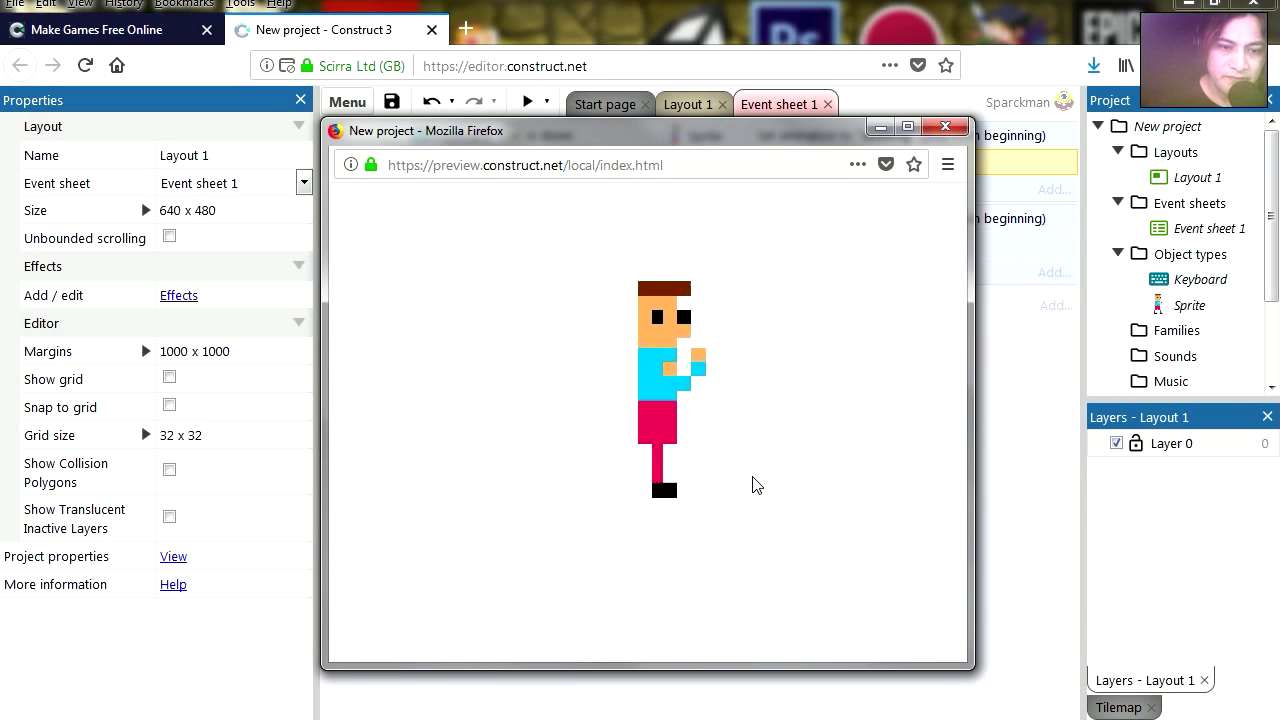
{"action": "key", "text": "Left"}
{"action": "key", "text": "Right"}
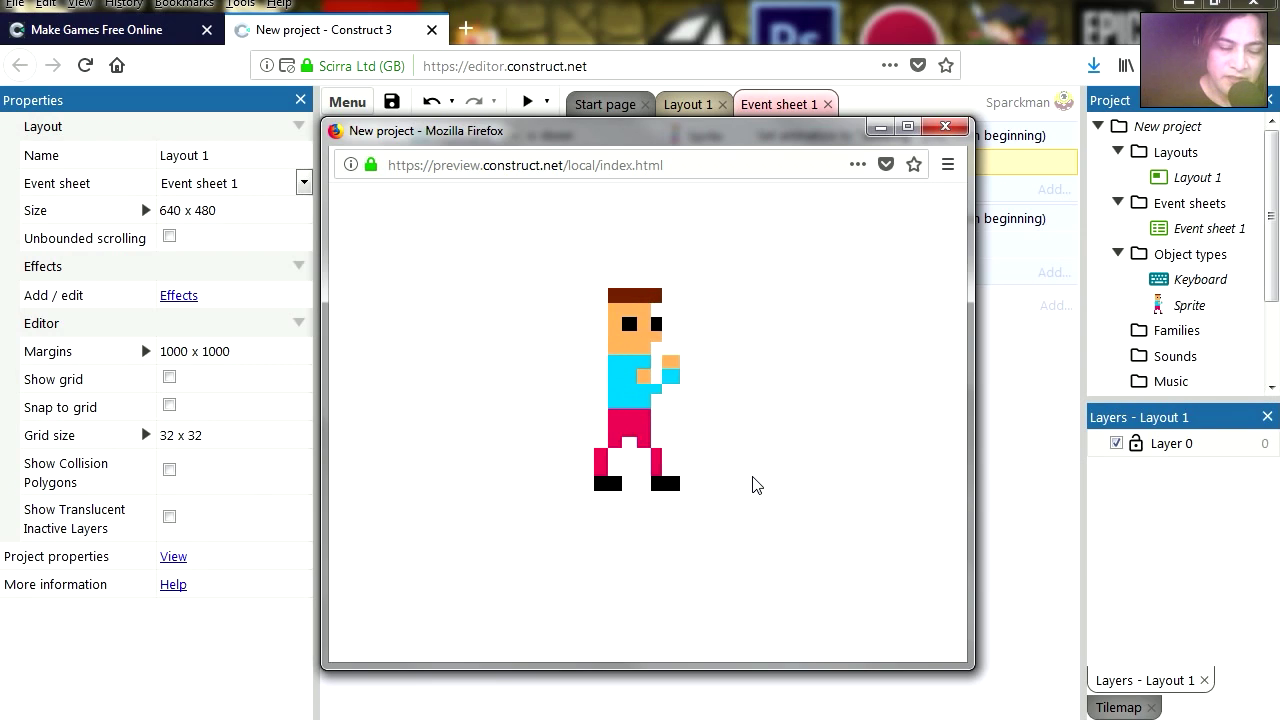
{"action": "key", "text": "Left"}
{"action": "key", "text": "Right"}
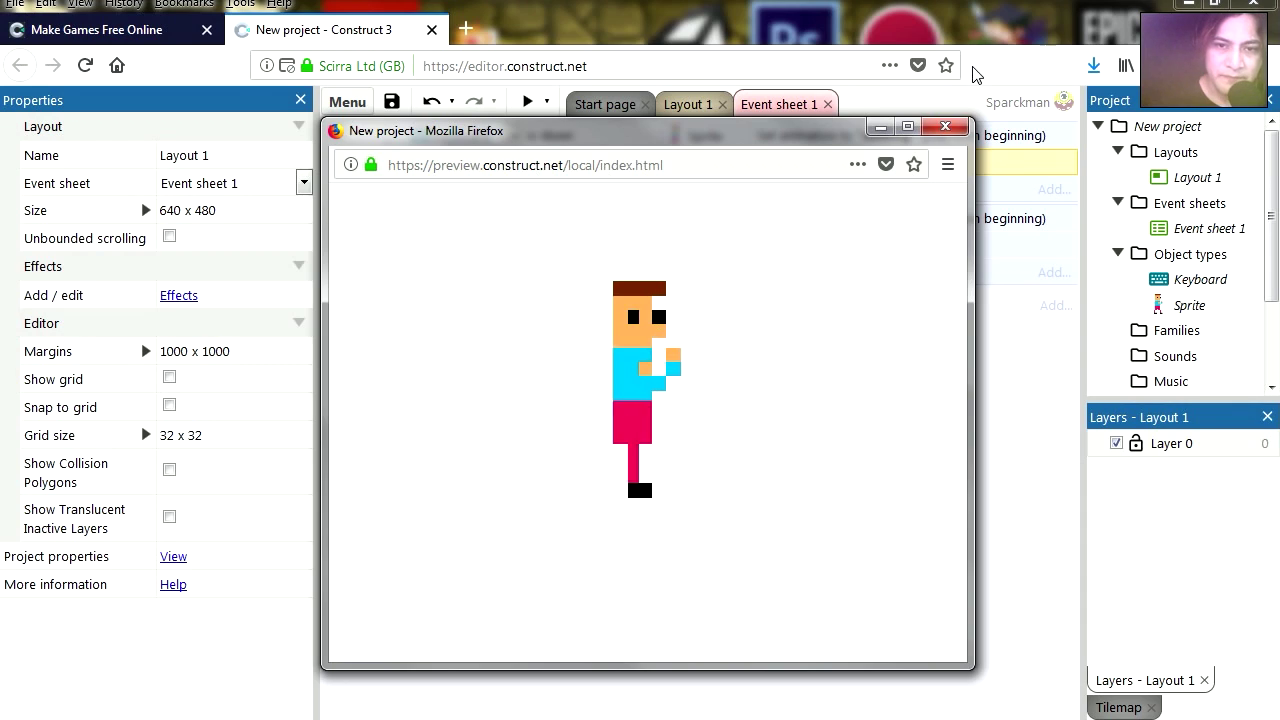
{"action": "left_click", "coordinate": [946, 128]}
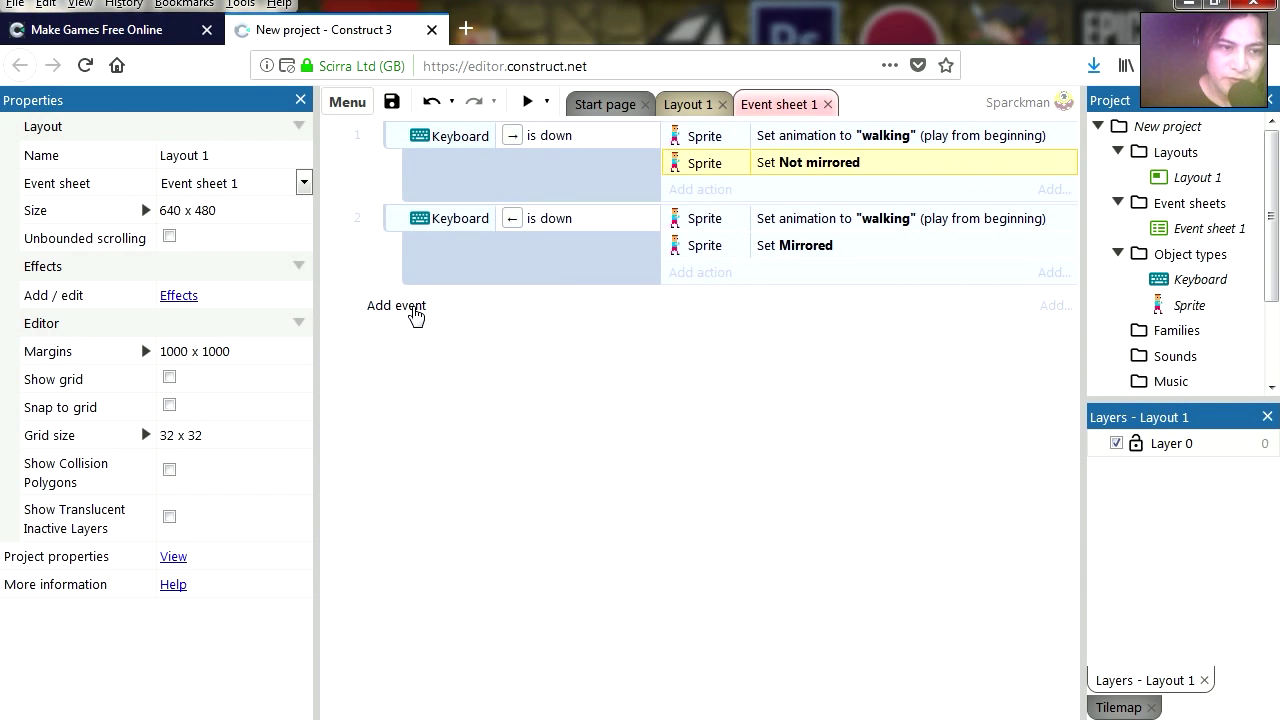
Step: Create event 3 with a Keyboard 'Key is down' condition for the Right arrow
{"action": "left_click", "coordinate": [416, 314]}
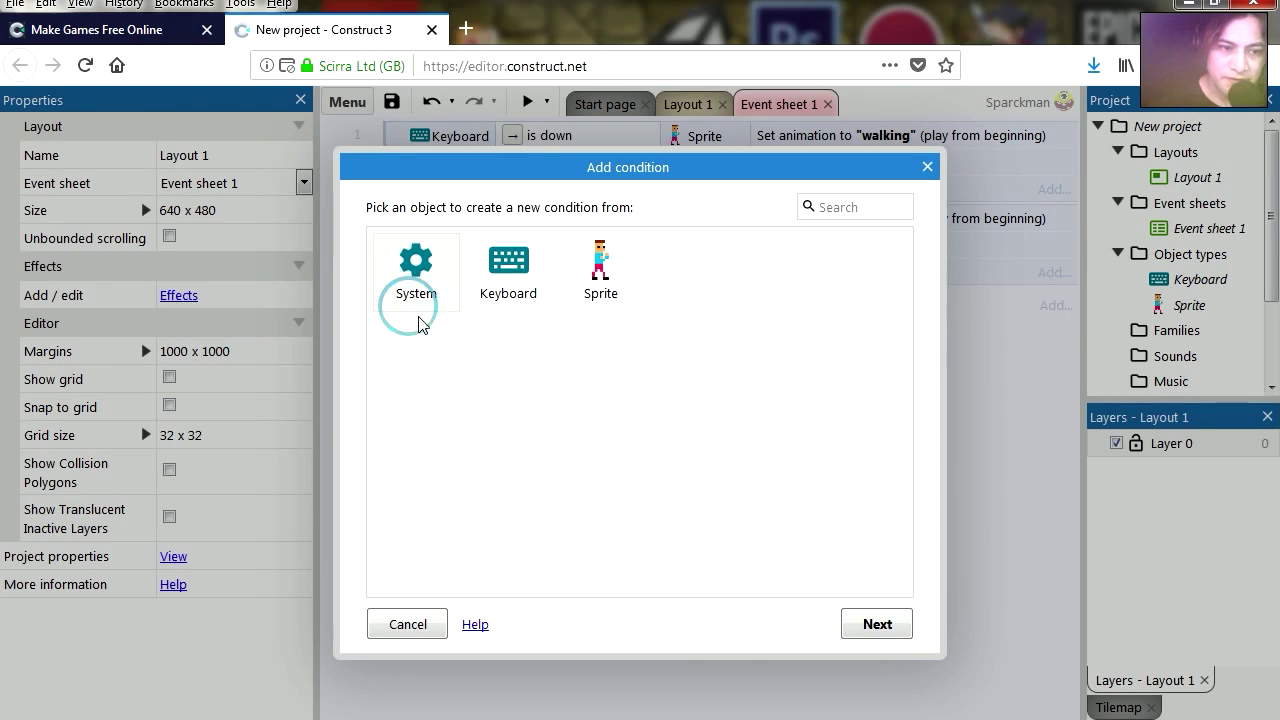
{"action": "double_click", "coordinate": [523, 293]}
{"action": "double_click", "coordinate": [477, 386]}
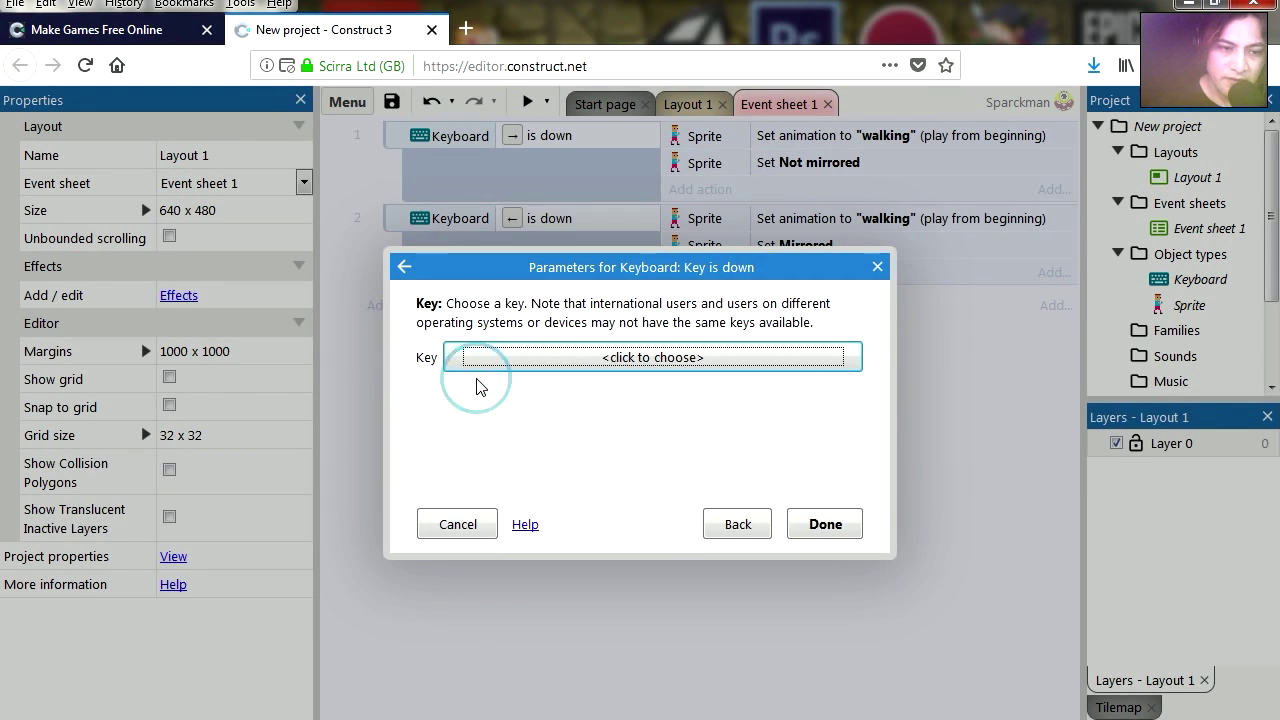
{"action": "left_click", "coordinate": [673, 357]}
{"action": "key", "text": "Right"}
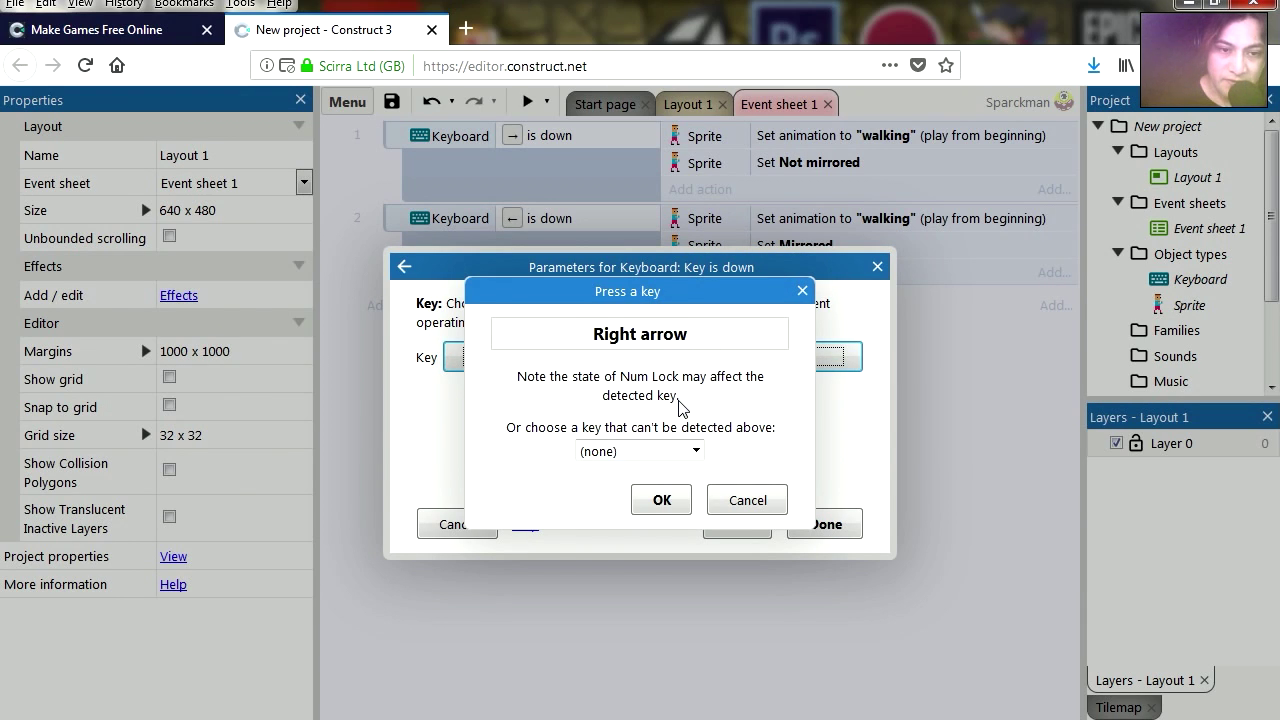
{"action": "left_click", "coordinate": [662, 500]}
{"action": "left_click", "coordinate": [826, 524]}
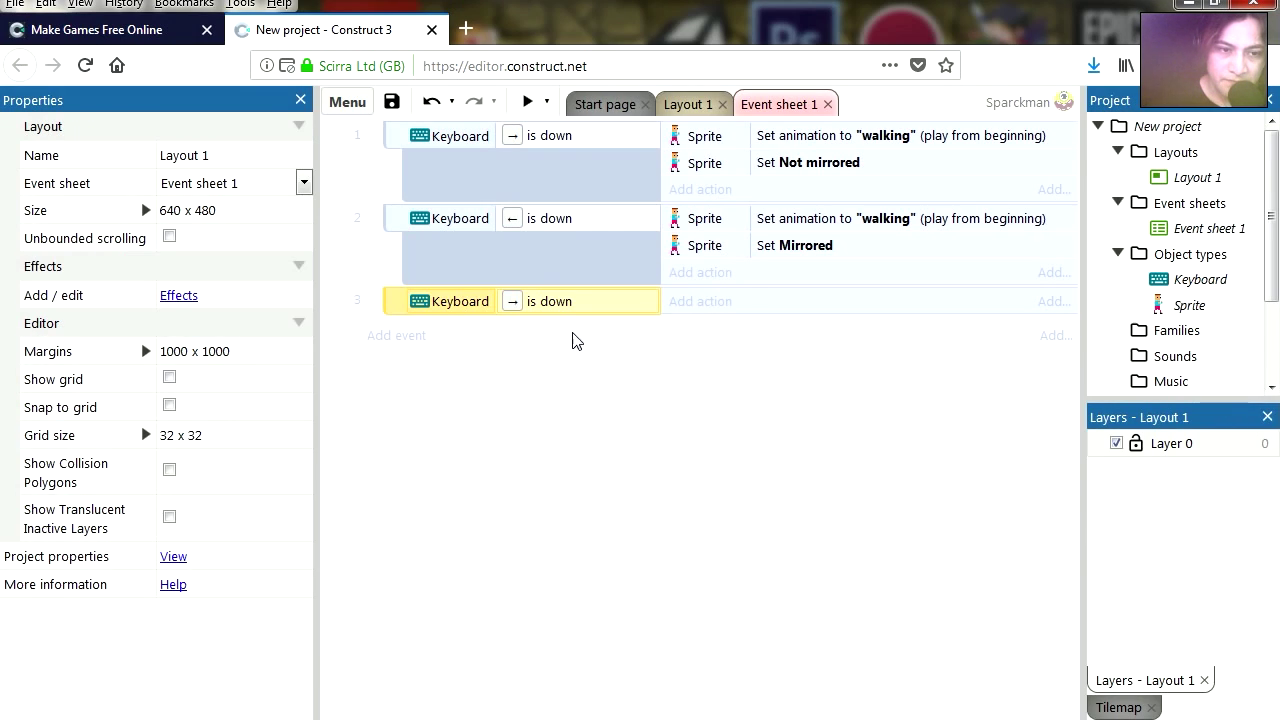
Step: Add a second 'Key is down' condition for the Left arrow to event 3
{"action": "right_click", "coordinate": [572, 302]}
{"action": "left_click", "coordinate": [668, 136]}
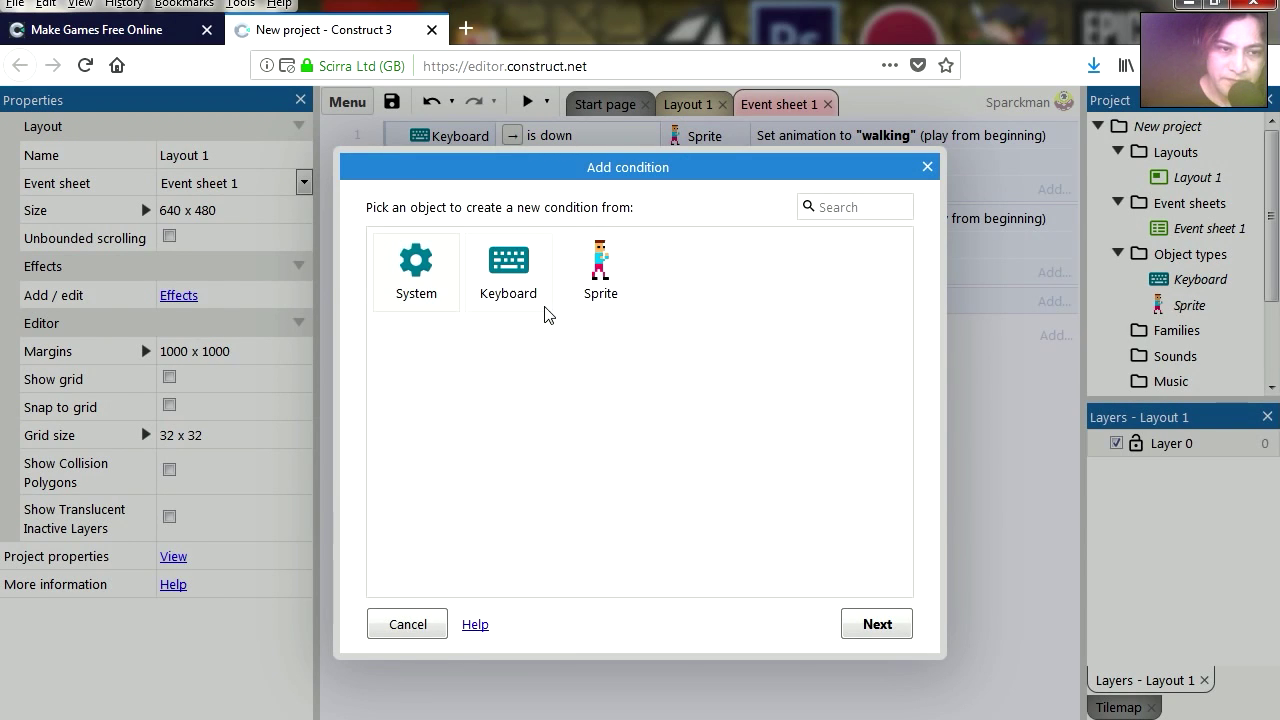
{"action": "double_click", "coordinate": [519, 272]}
{"action": "double_click", "coordinate": [490, 382]}
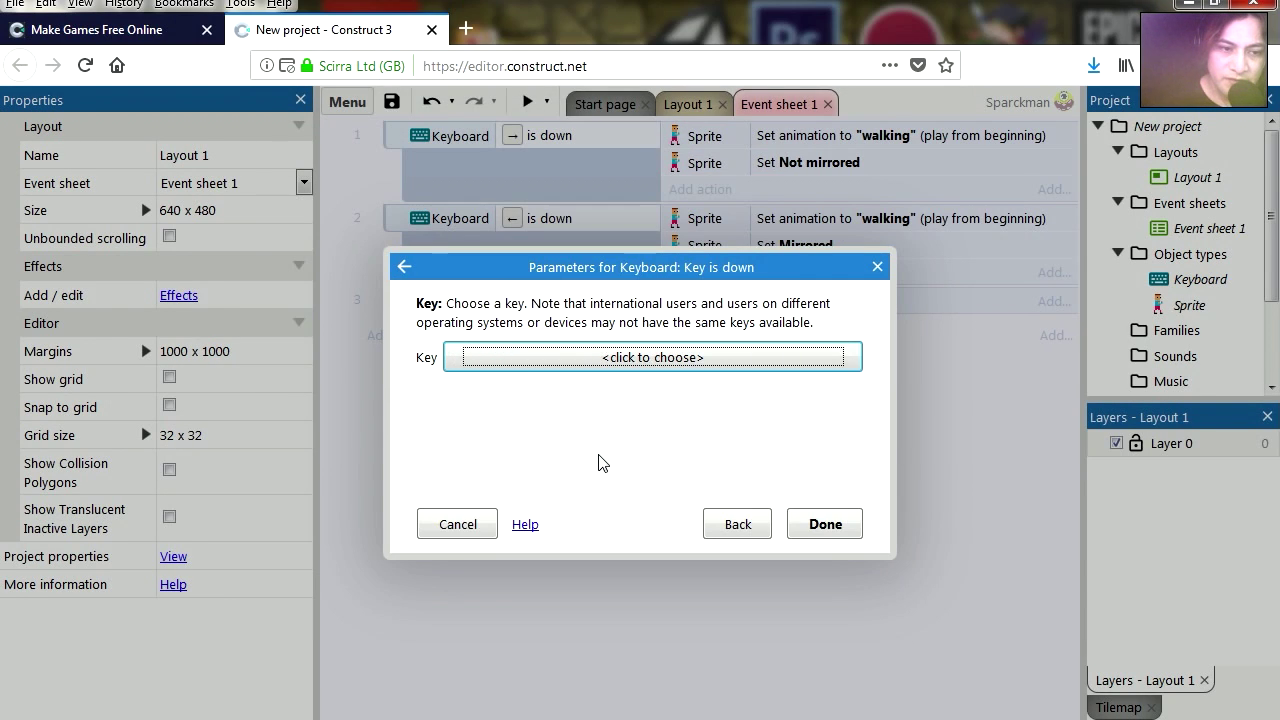
{"action": "left_click", "coordinate": [652, 362]}
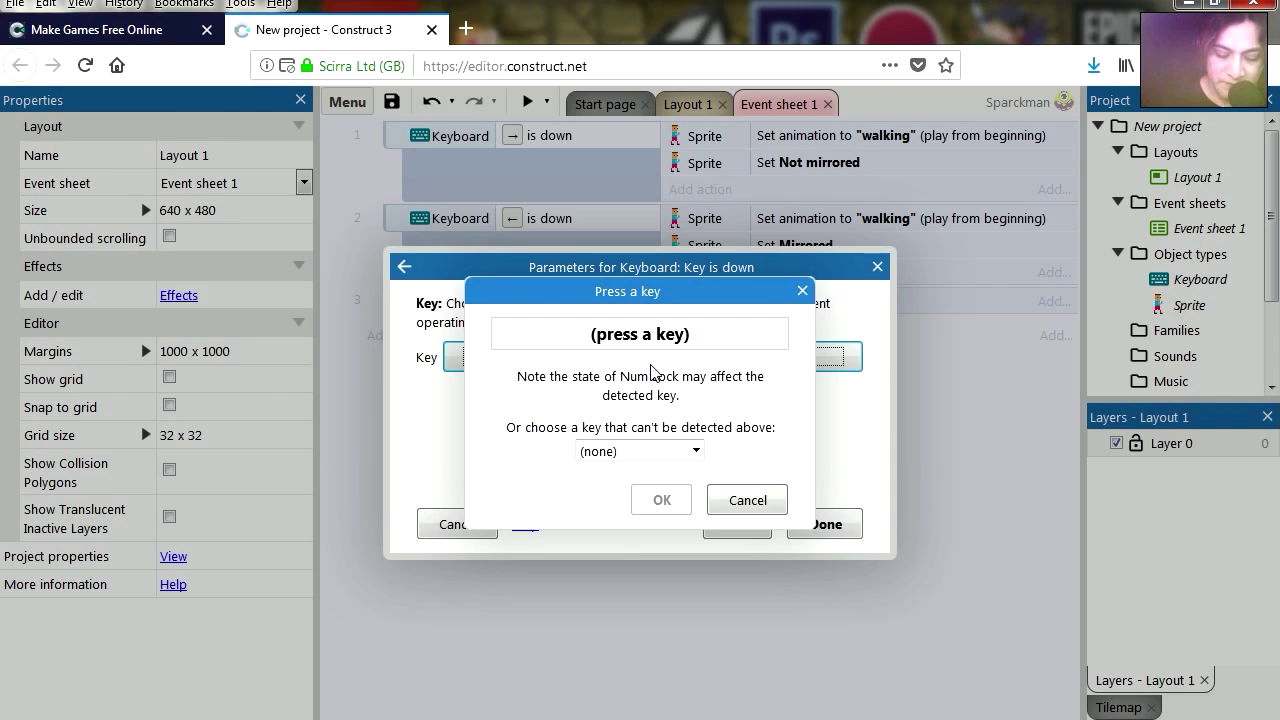
{"action": "key", "text": "Left"}
{"action": "left_click", "coordinate": [664, 502]}
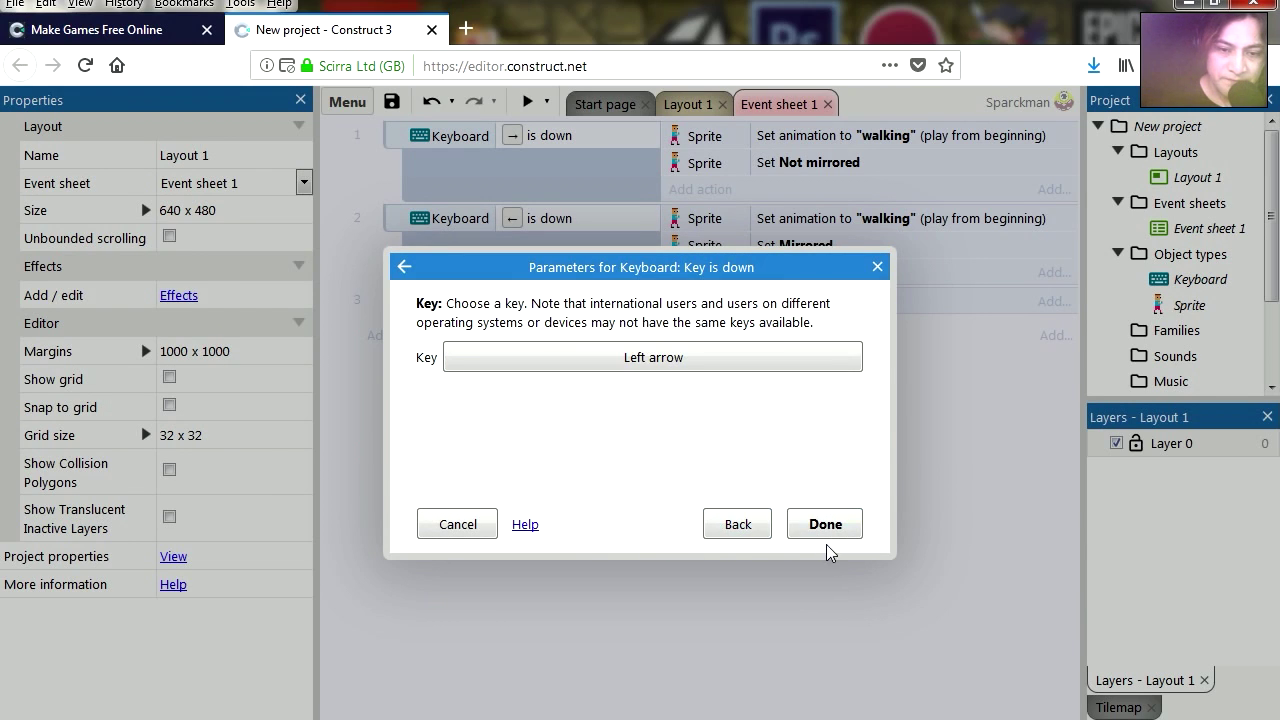
{"action": "left_click", "coordinate": [826, 530]}
Step: Invert both arrow-key conditions so event 3 fires when neither Right nor Left is down
{"action": "left_click", "coordinate": [553, 305]}
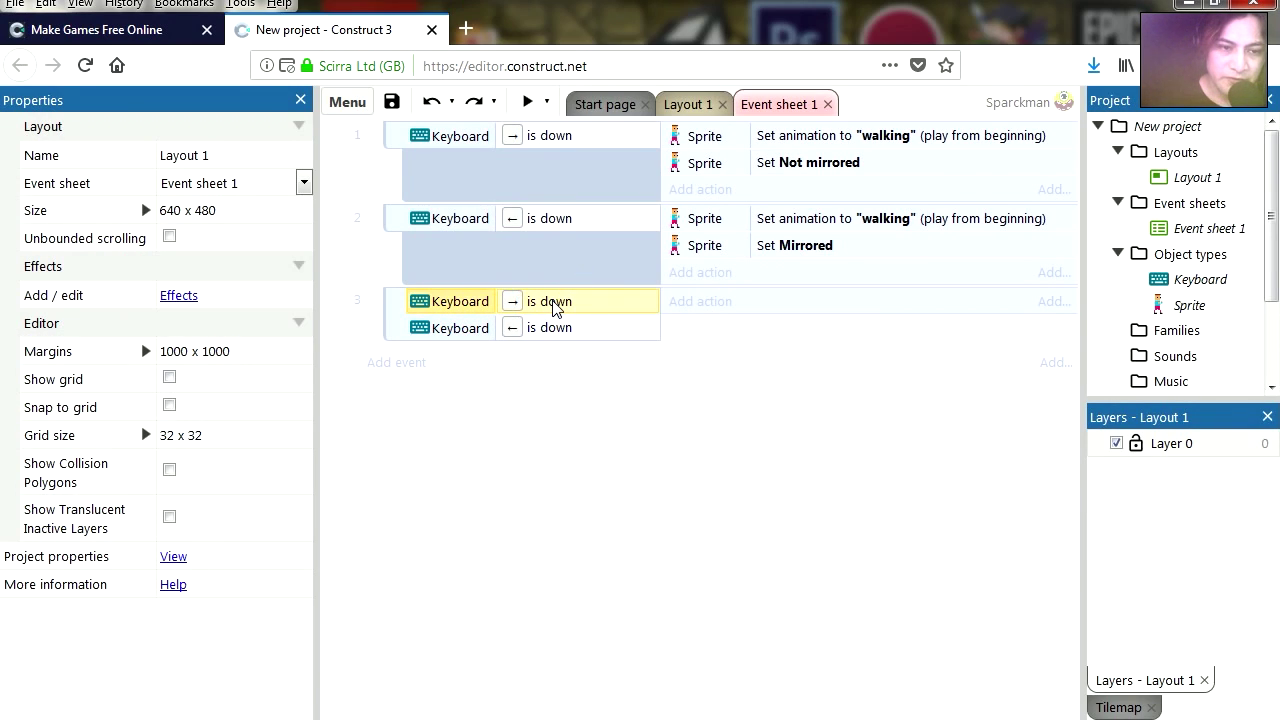
{"action": "right_click", "coordinate": [553, 302]}
{"action": "left_click", "coordinate": [604, 240]}
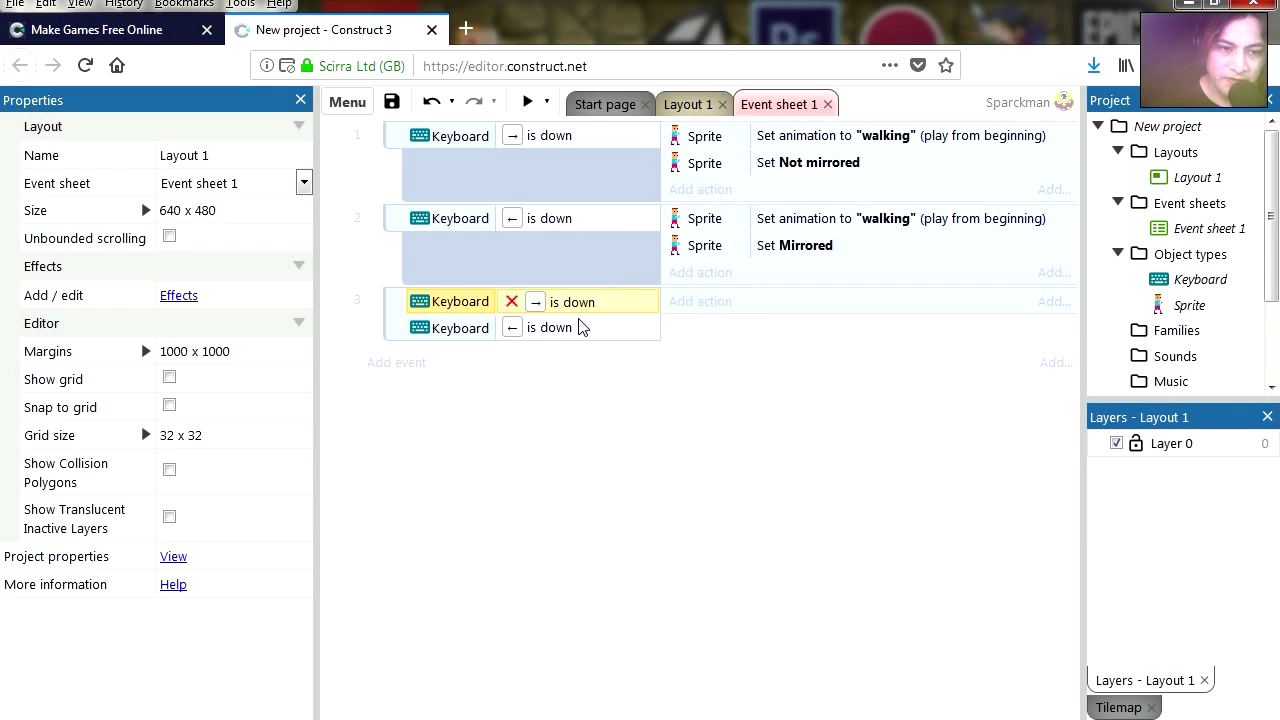
{"action": "left_click", "coordinate": [569, 330]}
{"action": "right_click", "coordinate": [569, 330]}
{"action": "left_click", "coordinate": [620, 240]}
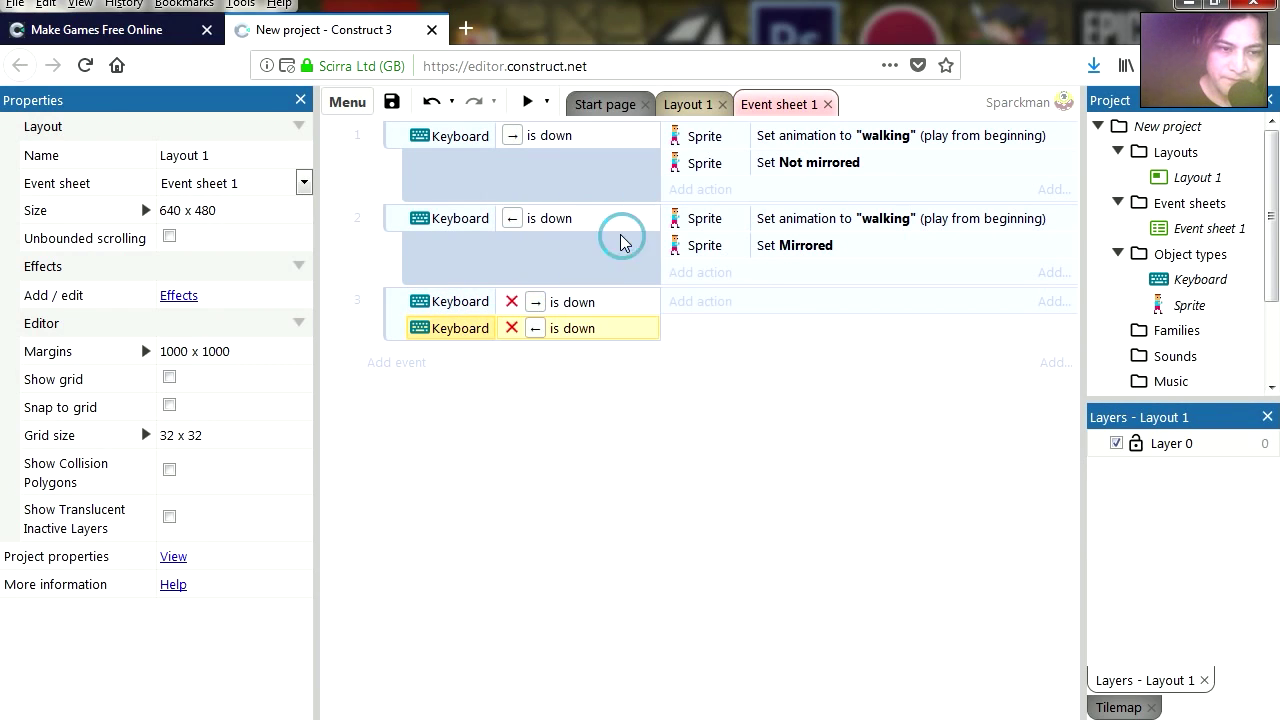
{"action": "left_click", "coordinate": [676, 420]}
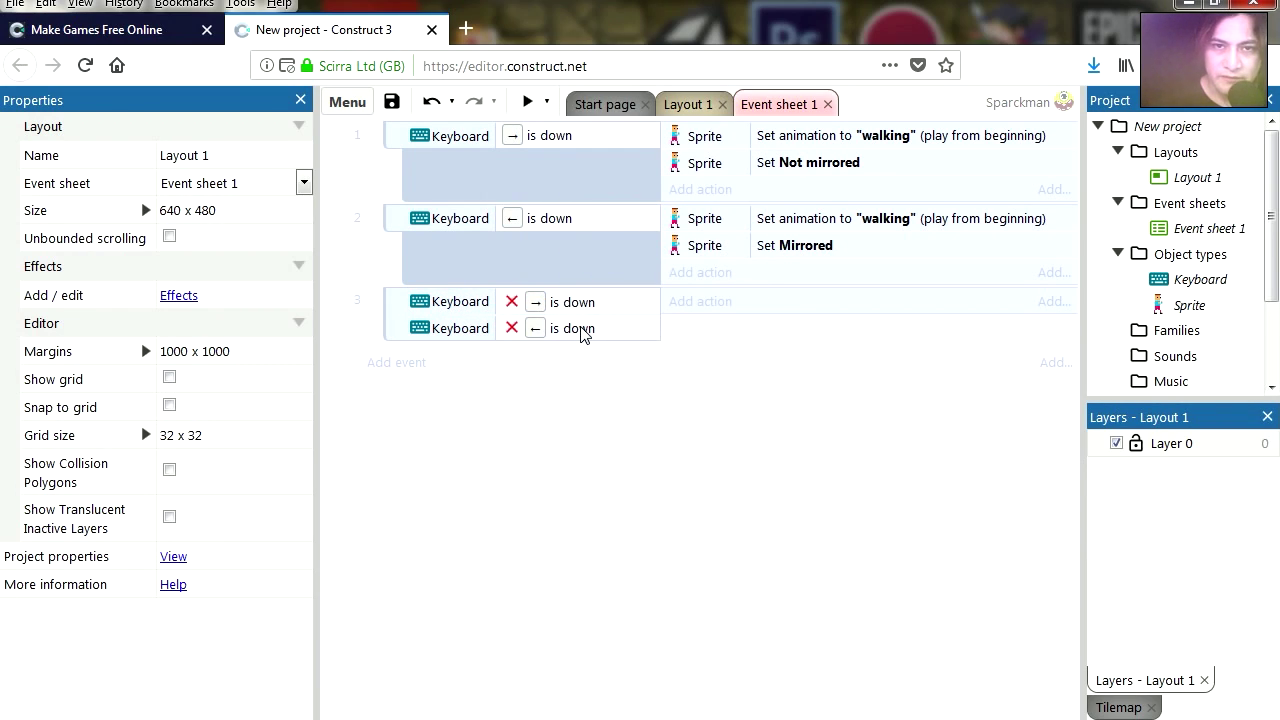
{"action": "left_click", "coordinate": [700, 303]}
Step: Give event 3 a Sprite 'Set animation' action to "stop" and preview the game
{"action": "left_click", "coordinate": [529, 280]}
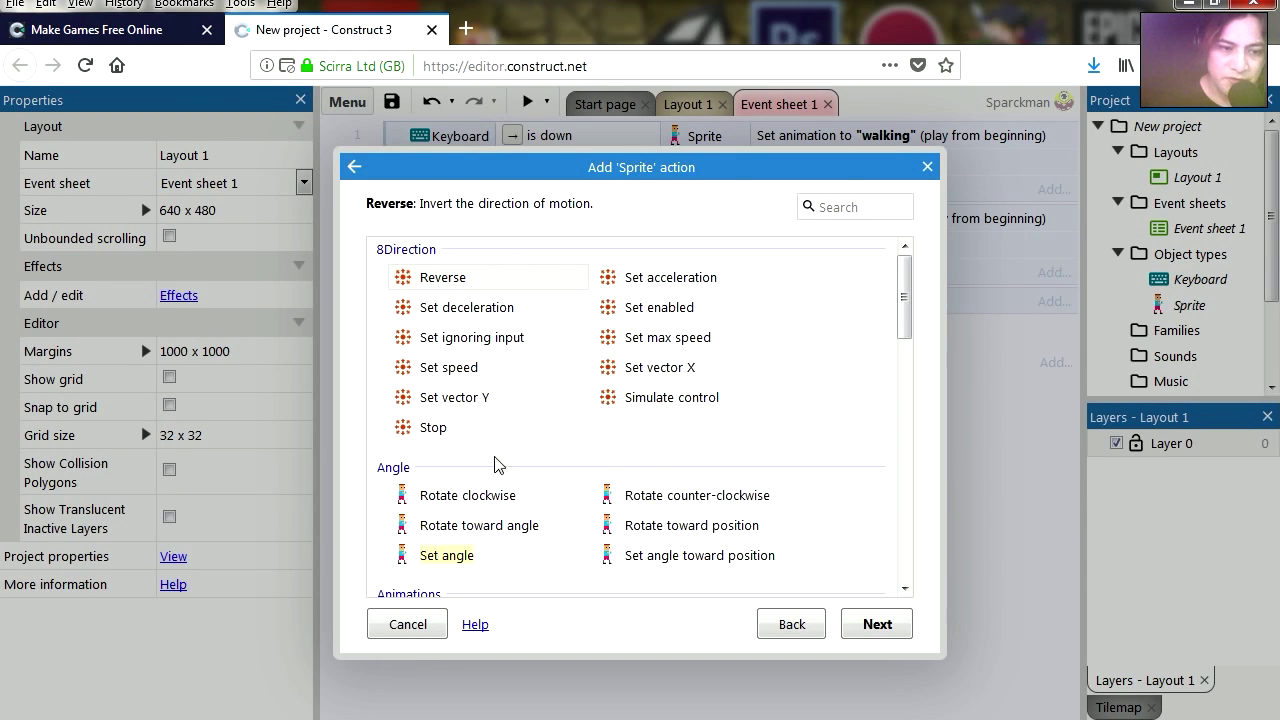
{"action": "left_click", "coordinate": [470, 496]}
{"action": "scroll", "coordinate": [480, 511], "scroll_direction": "down", "scroll_amount": 3}
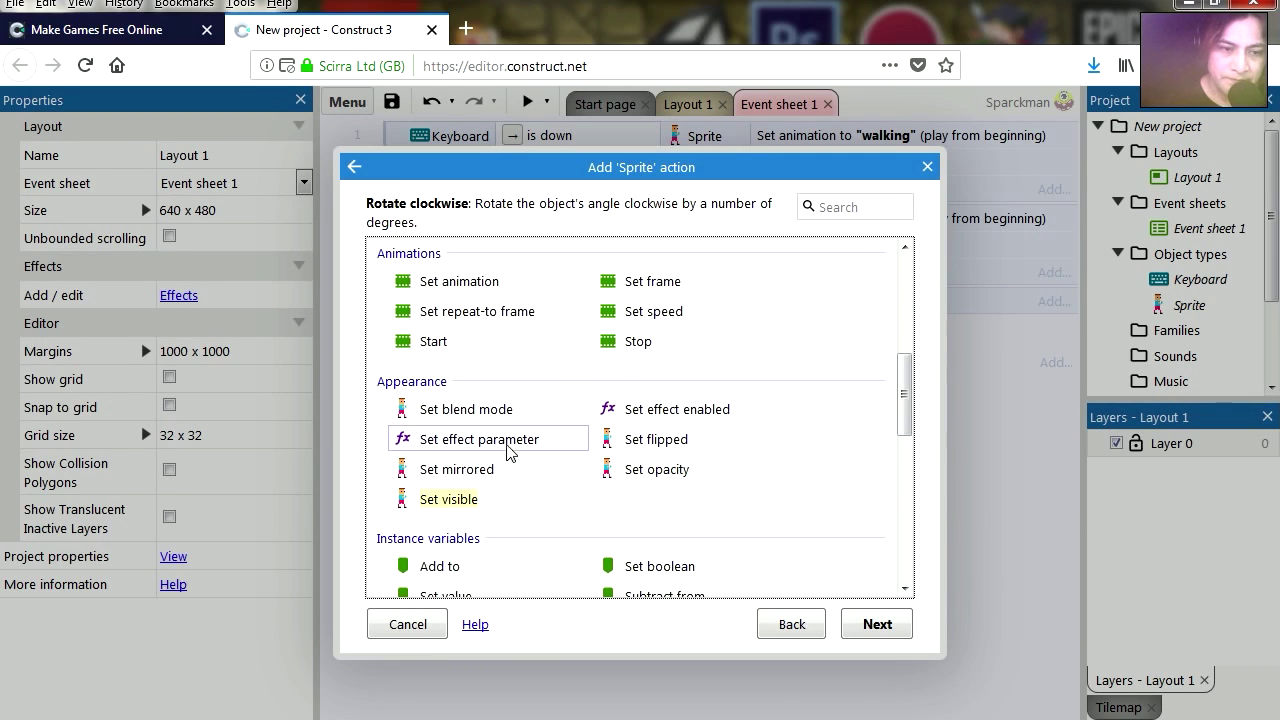
{"action": "double_click", "coordinate": [476, 285]}
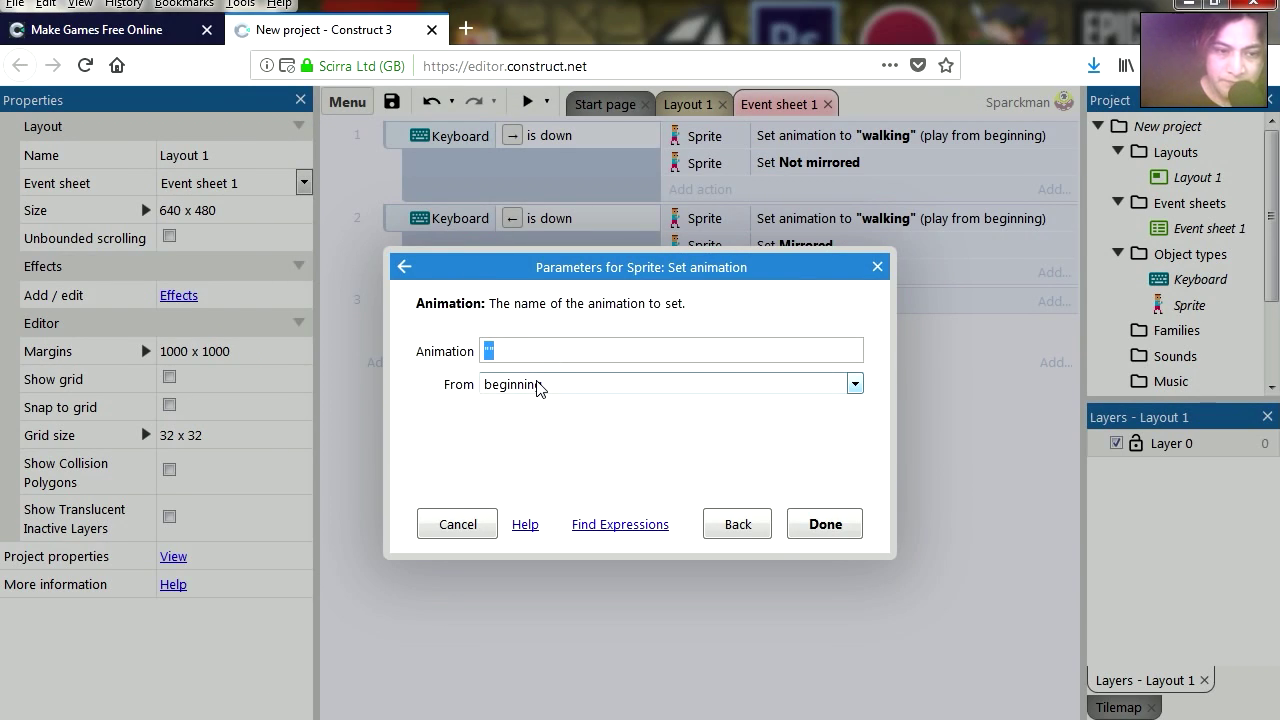
{"action": "type", "text": "\""}
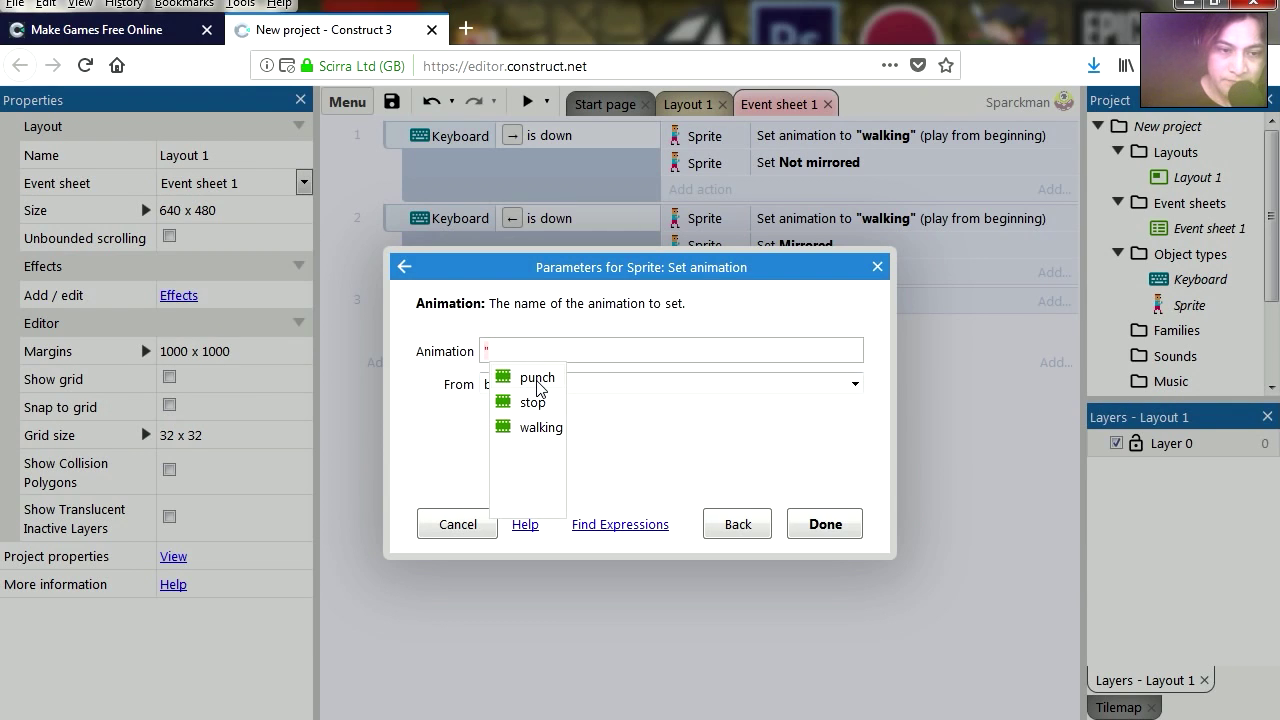
{"action": "left_click", "coordinate": [532, 403]}
{"action": "left_click", "coordinate": [830, 530]}
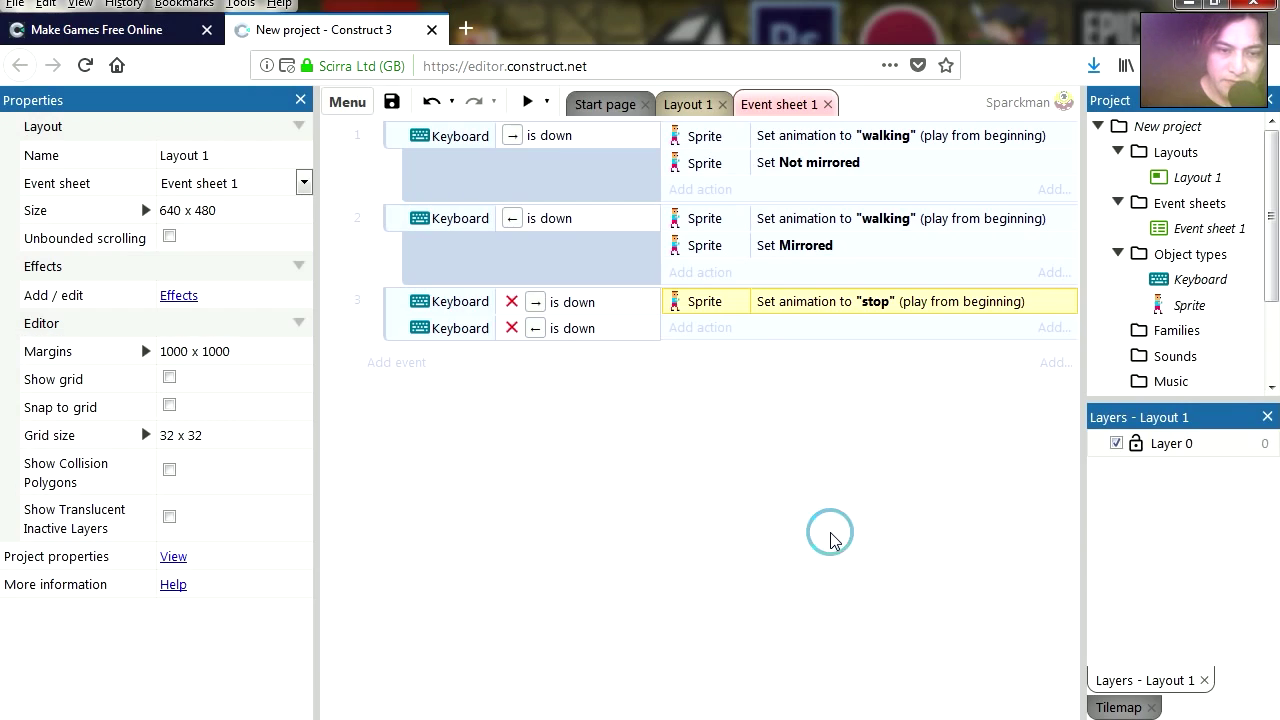
{"action": "left_click", "coordinate": [528, 101]}
{"action": "left_click", "coordinate": [743, 473]}
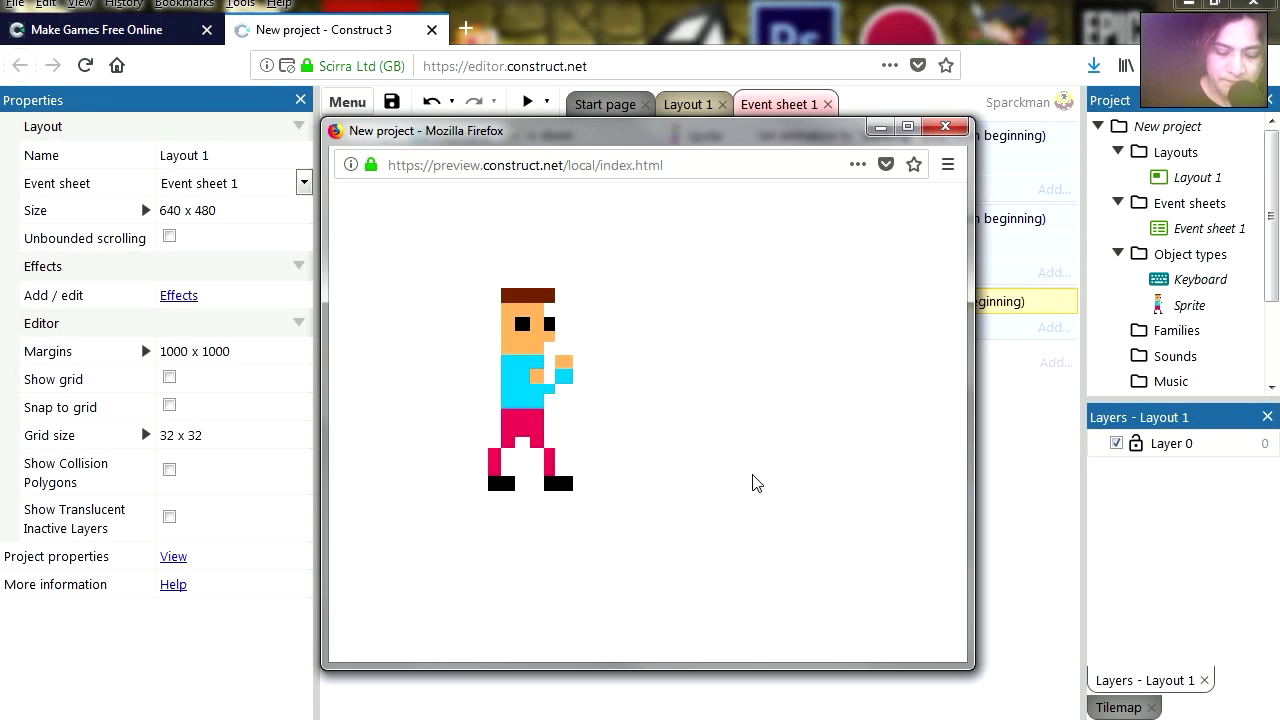
{"action": "key", "text": "Left"}
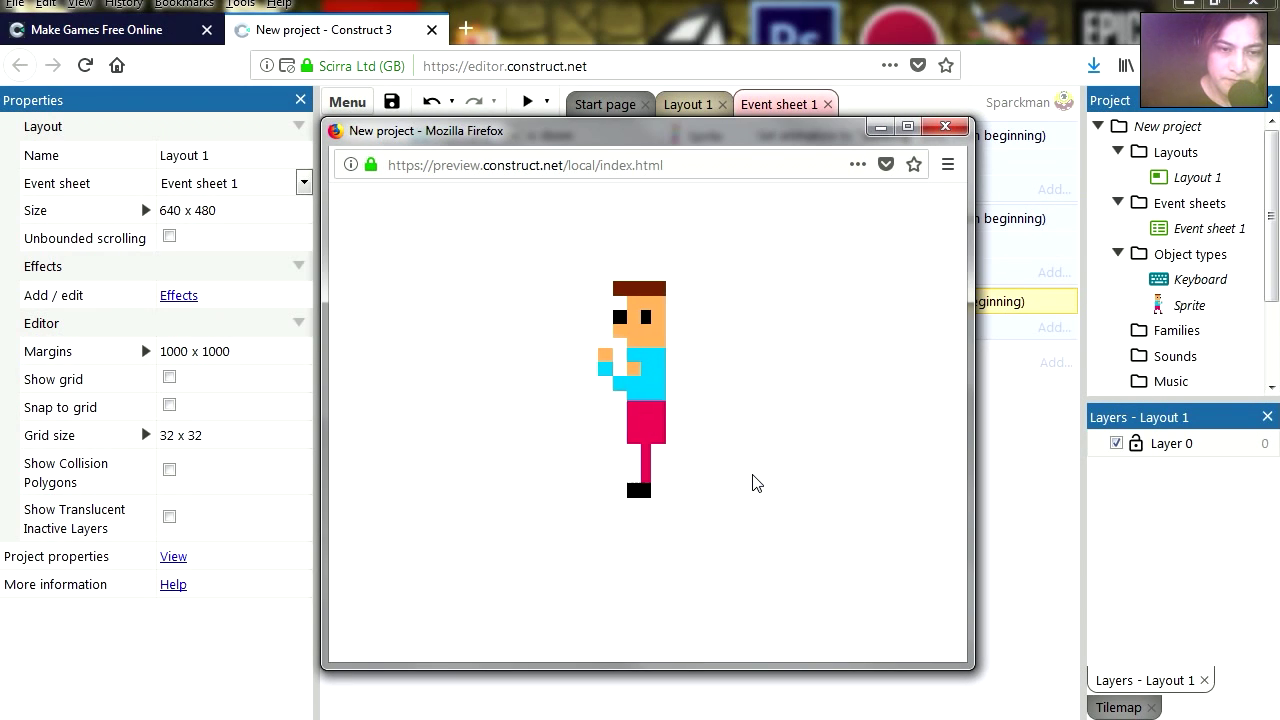
{"action": "key", "text": "Right"}
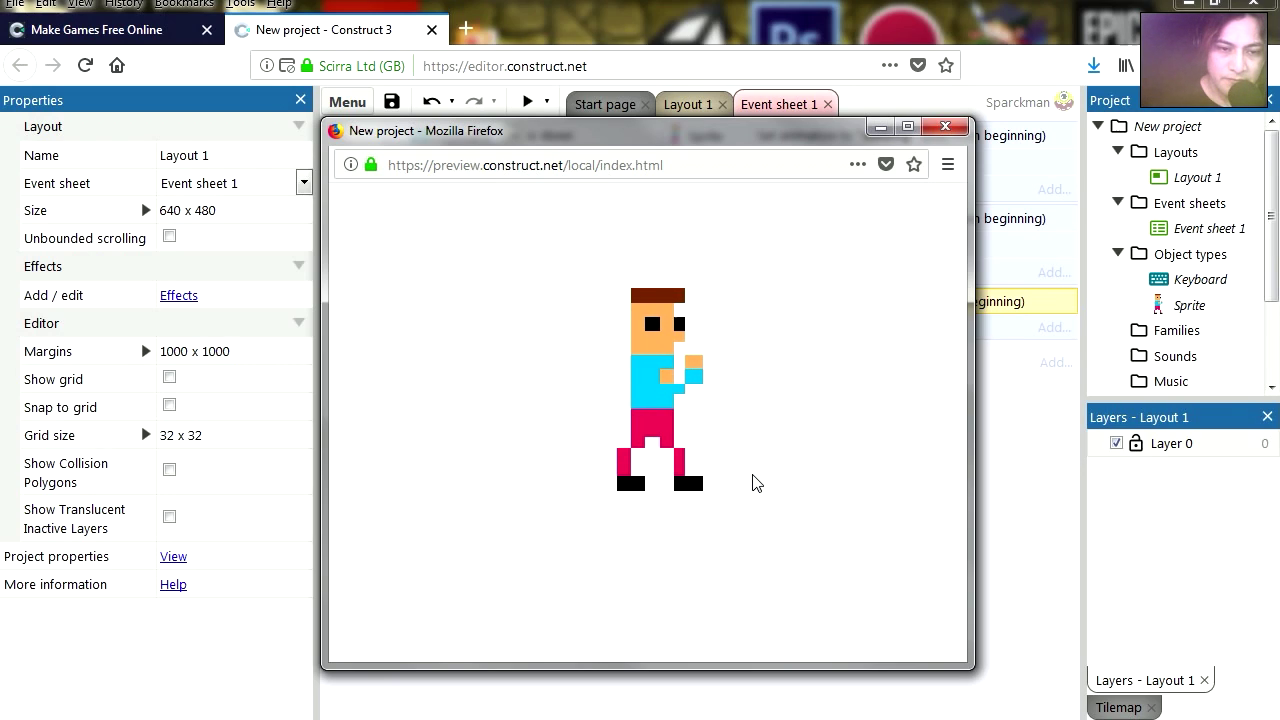
{"action": "key", "text": "Left"}
{"action": "key", "text": "Right"}
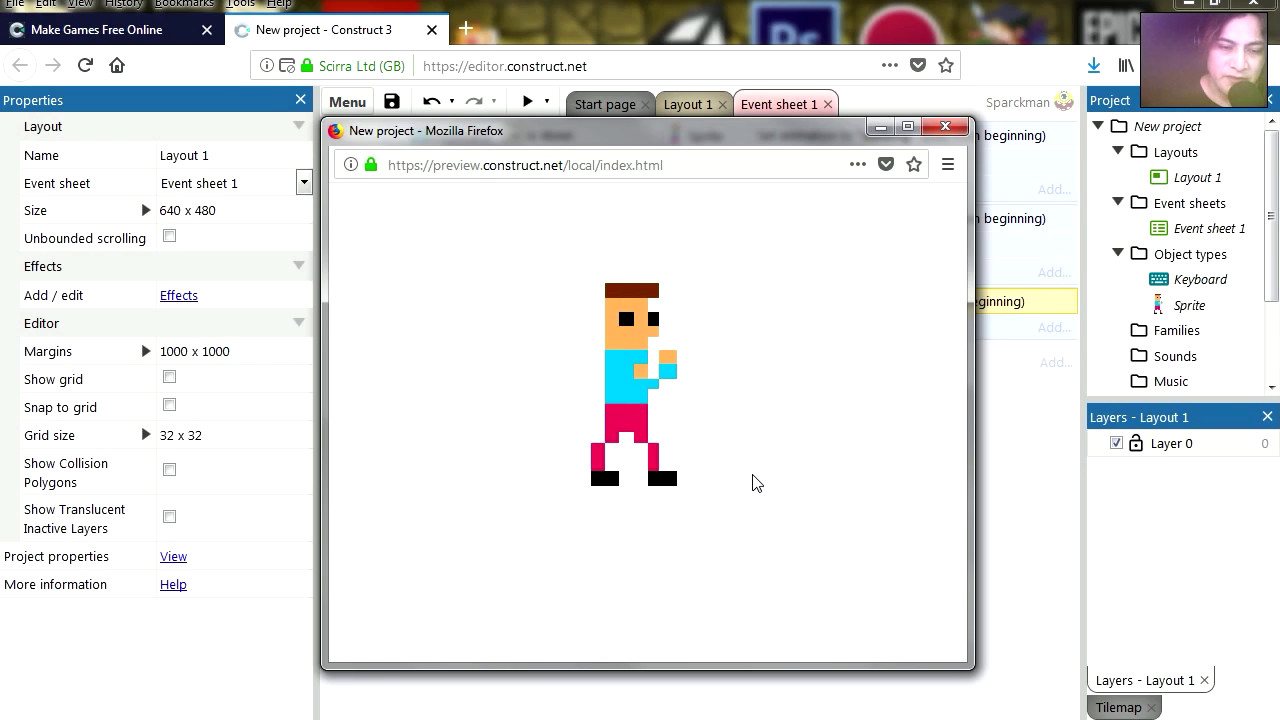
{"action": "key", "text": "Down"}
{"action": "key", "text": "Left"}
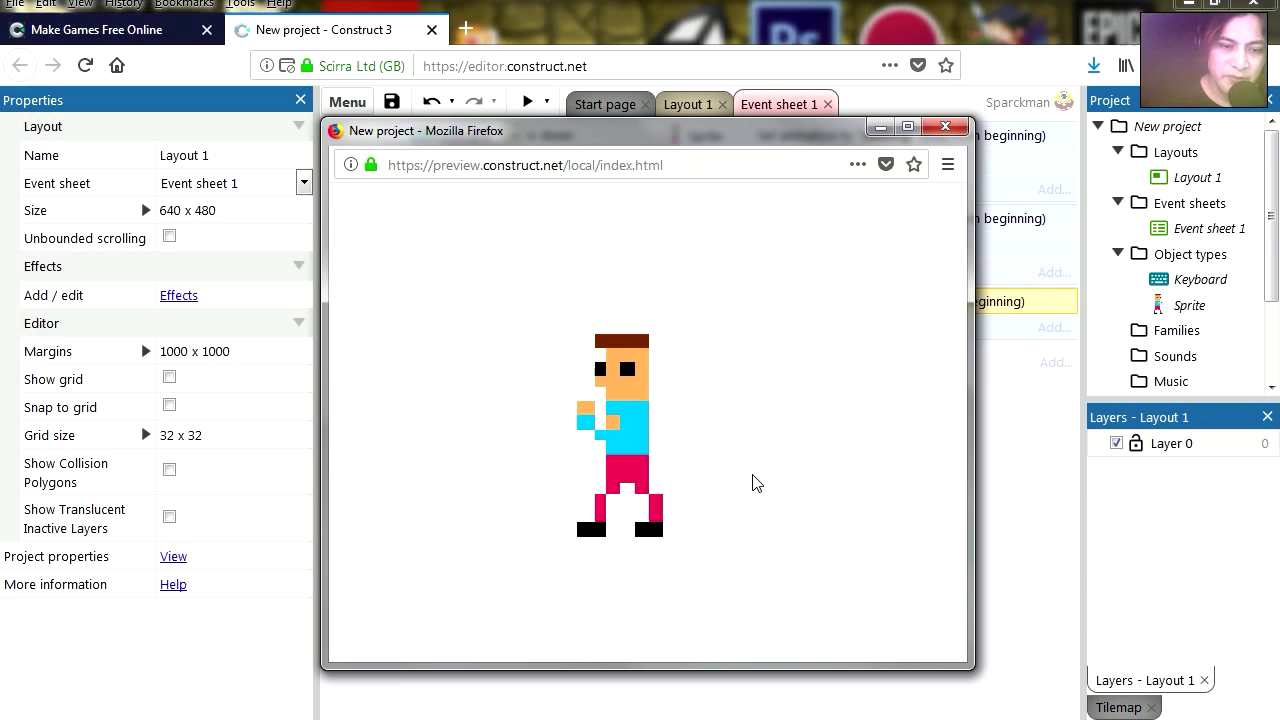
{"action": "key", "text": "Right"}
{"action": "key", "text": "Left"}
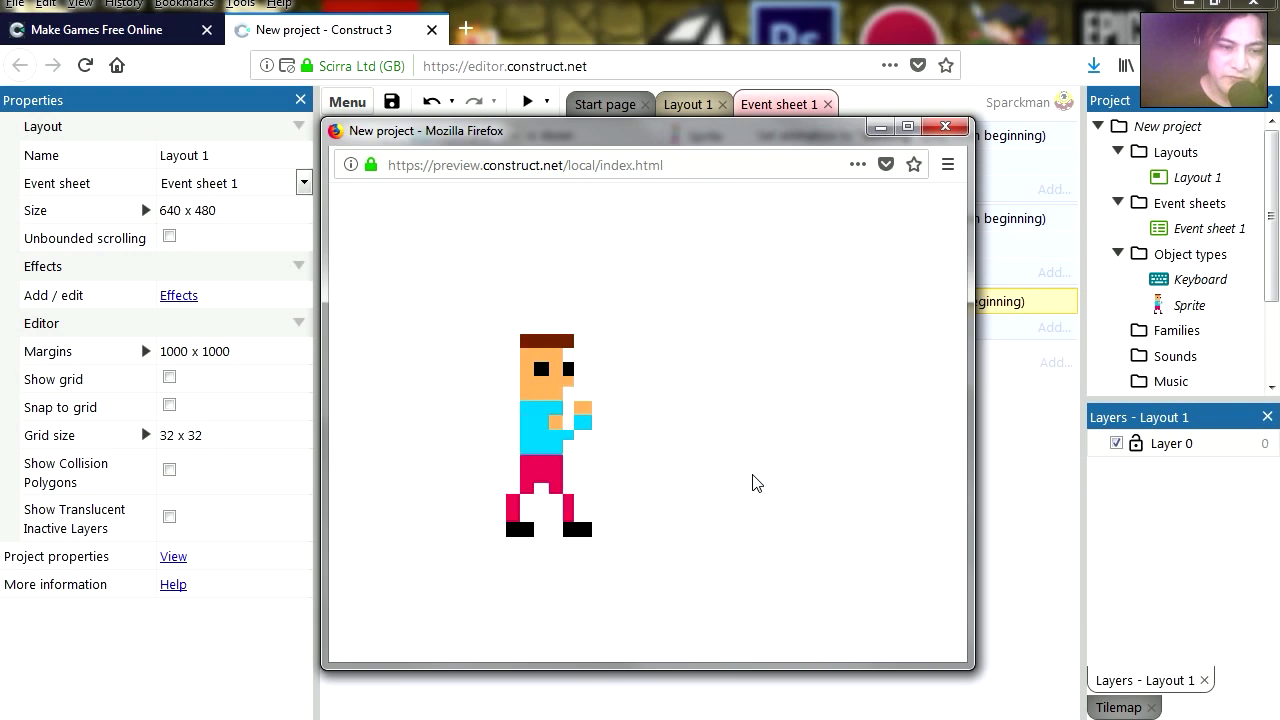
{"action": "key", "text": "Right"}
{"action": "key", "text": "alt+Tab"}
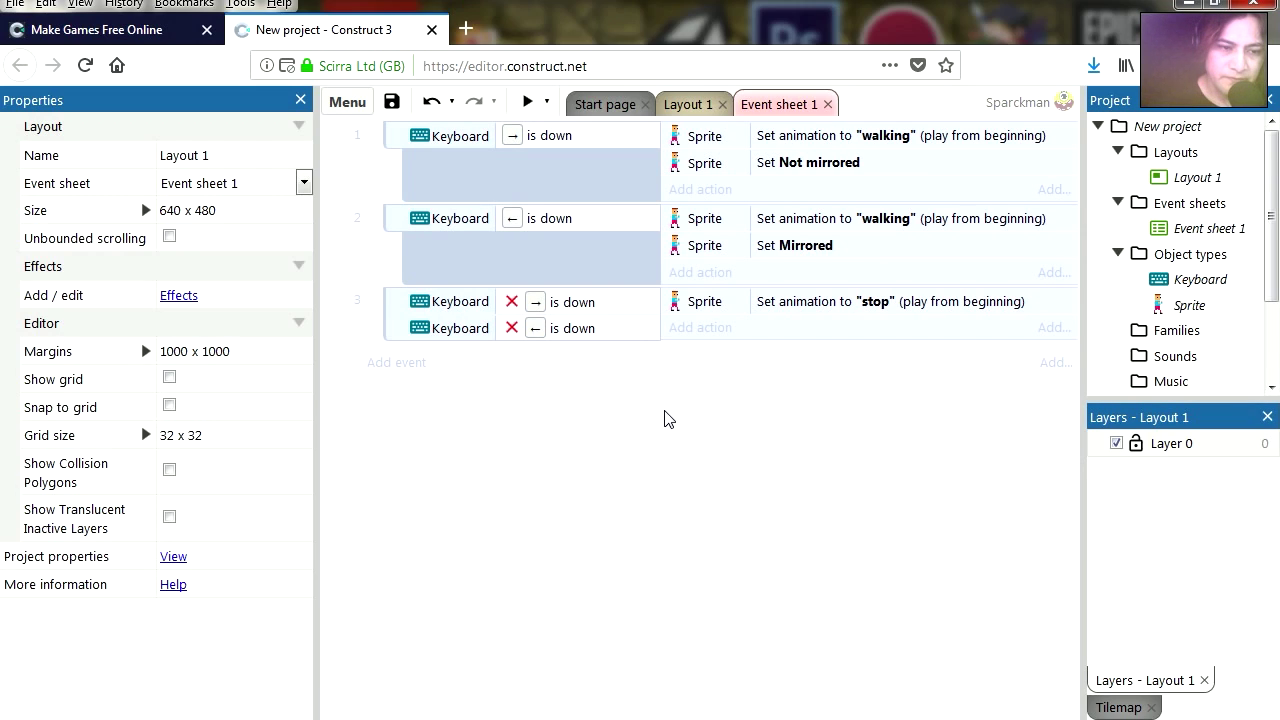
Step: Create event 4 with a Keyboard 'On key pressed' condition for the C key
{"action": "left_click", "coordinate": [410, 366]}
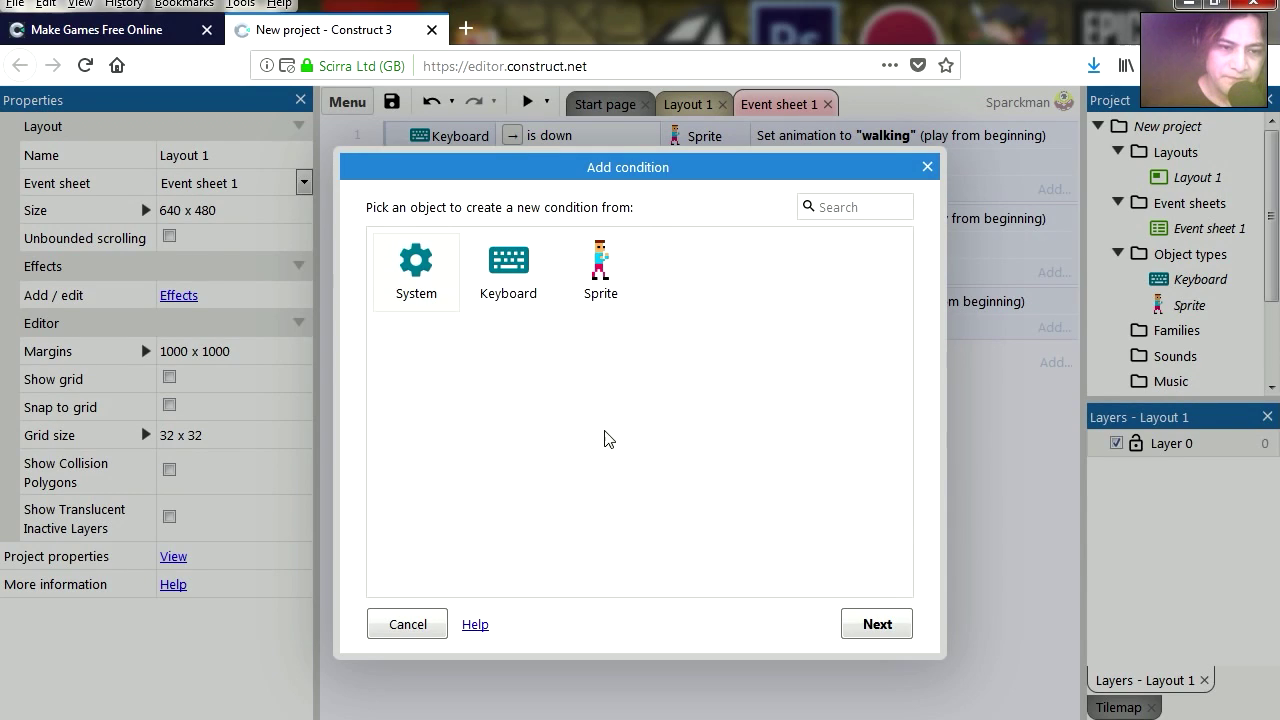
{"action": "left_click", "coordinate": [545, 279]}
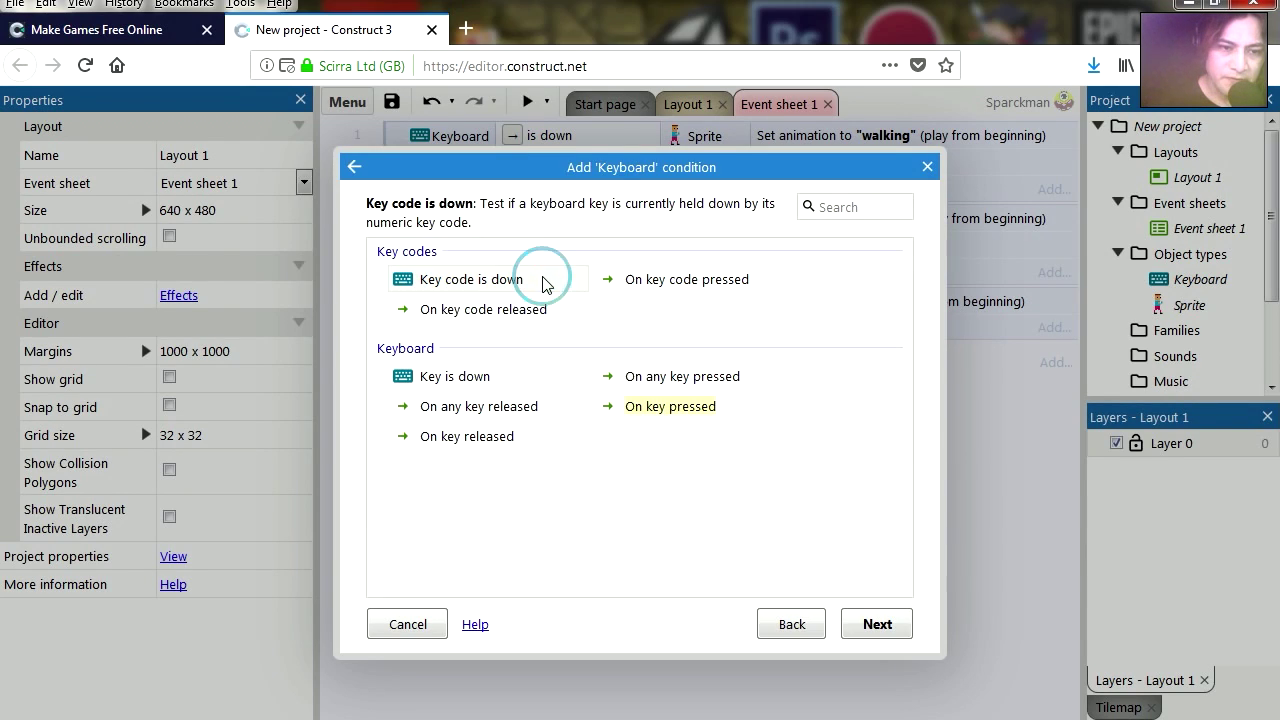
{"action": "double_click", "coordinate": [670, 408]}
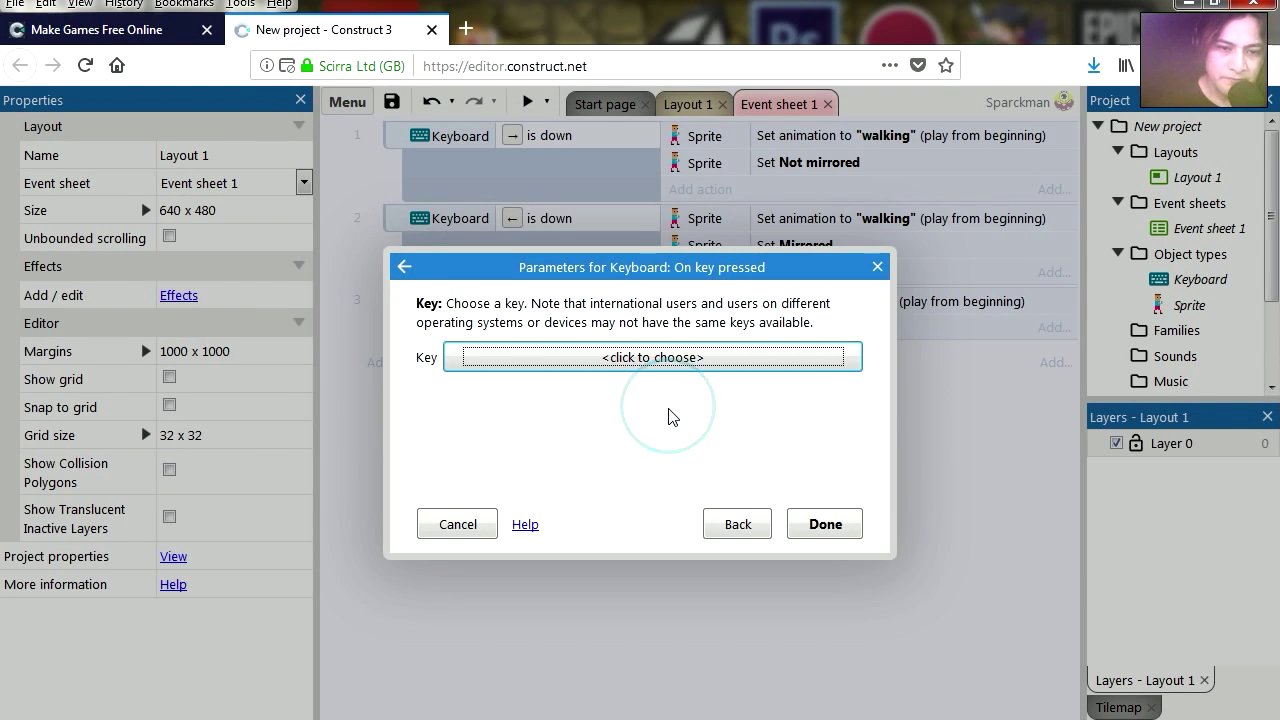
{"action": "left_click", "coordinate": [665, 358]}
{"action": "key", "text": "c"}
{"action": "left_click", "coordinate": [662, 497]}
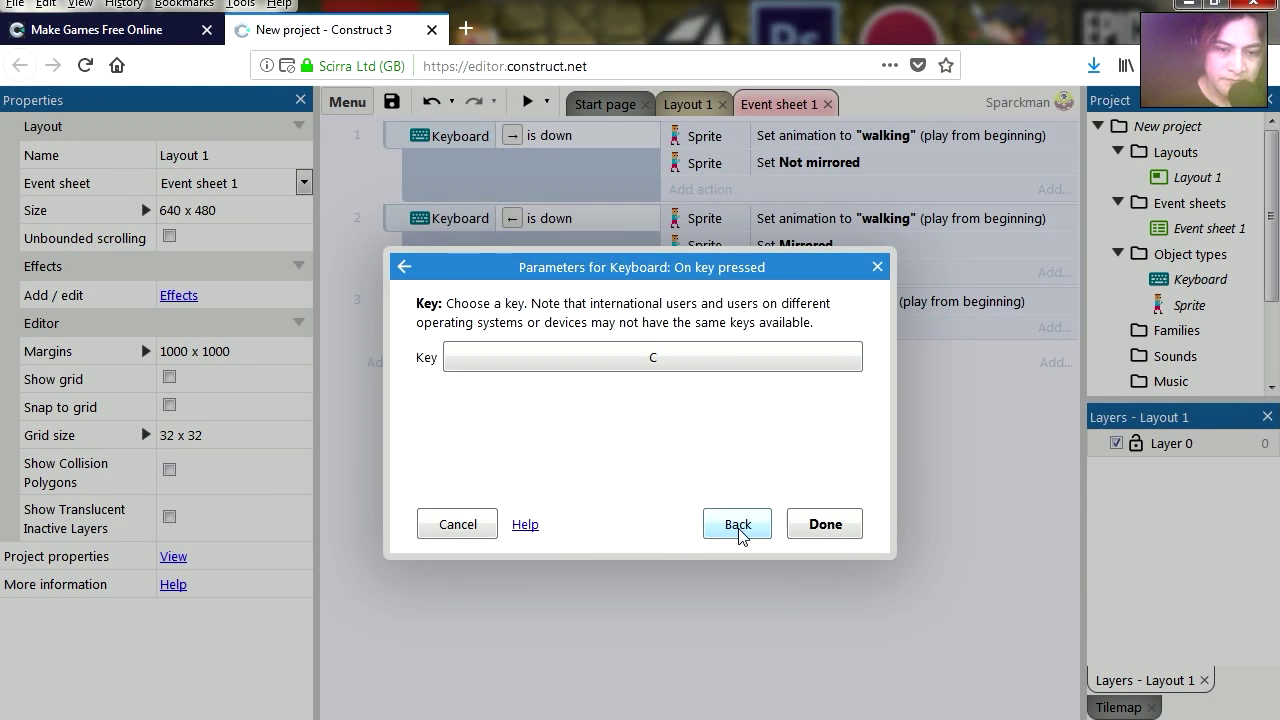
{"action": "left_click", "coordinate": [825, 524]}
Step: Make event 4 set the Sprite animation to "punch", then preview the game
{"action": "left_click", "coordinate": [698, 360]}
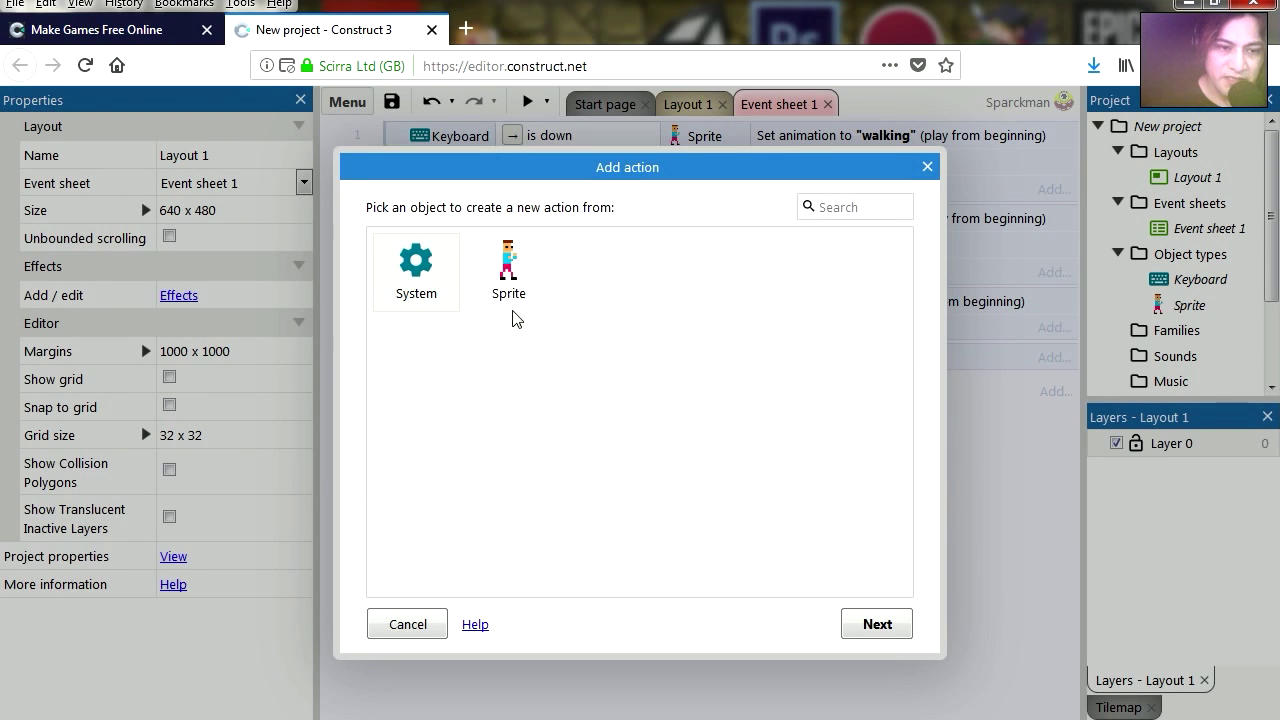
{"action": "double_click", "coordinate": [508, 268]}
{"action": "scroll", "coordinate": [515, 360], "scroll_direction": "down", "scroll_amount": 3}
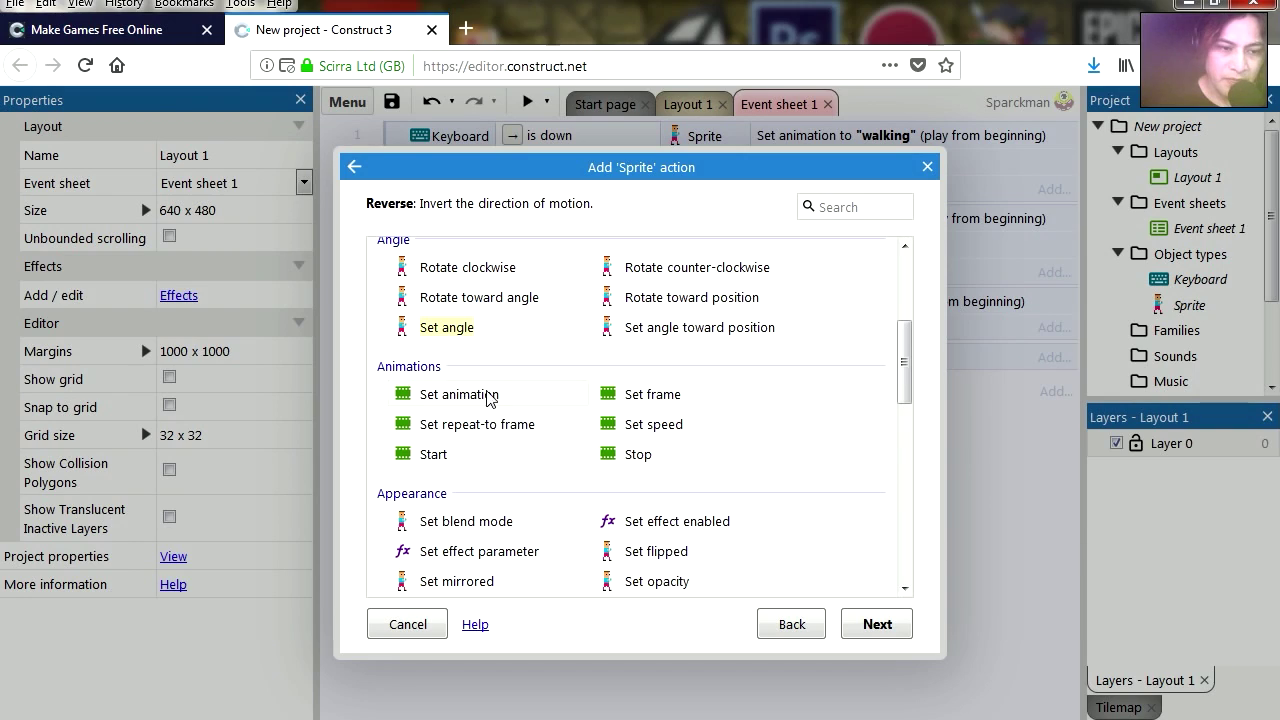
{"action": "double_click", "coordinate": [470, 395]}
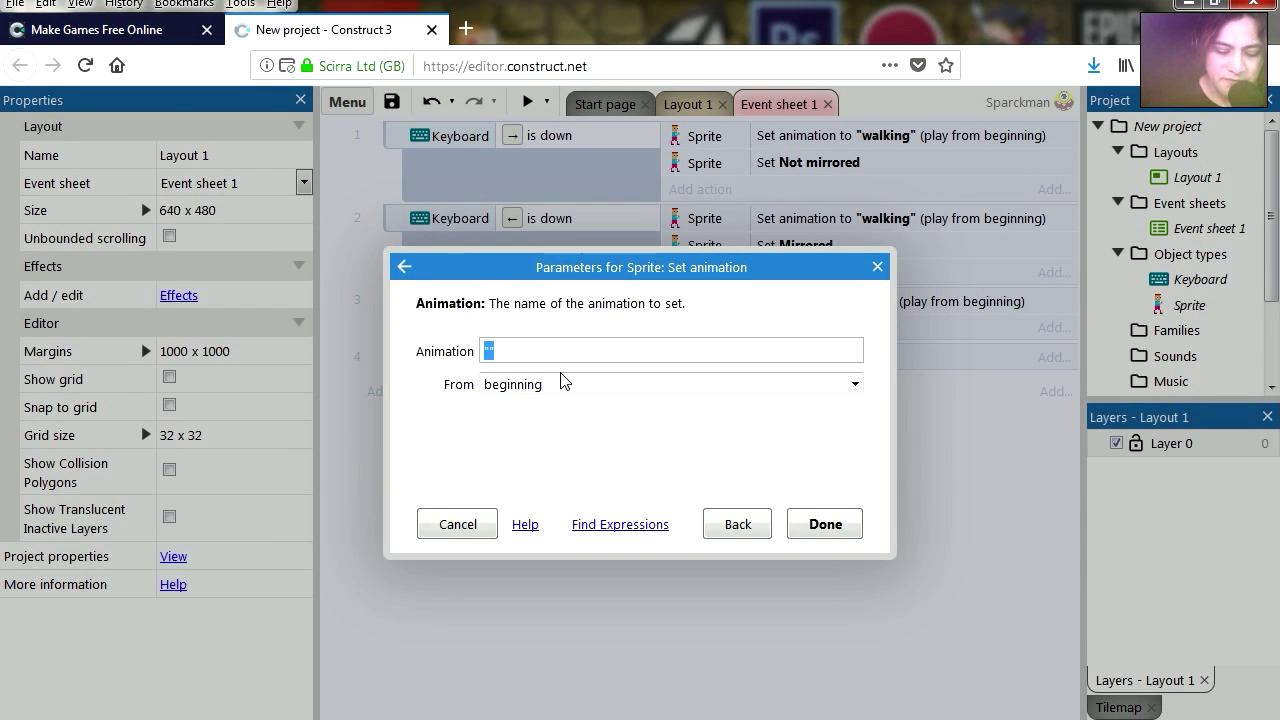
{"action": "type", "text": "\""}
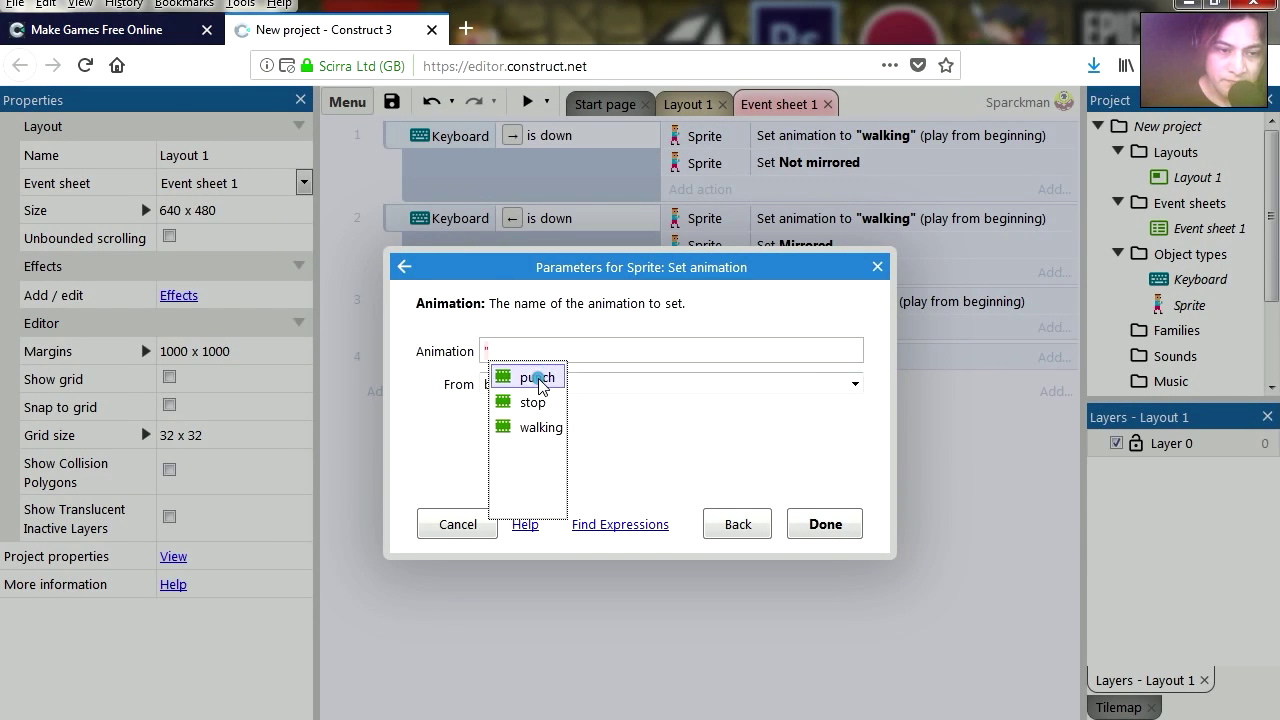
{"action": "left_click", "coordinate": [531, 376]}
{"action": "left_click", "coordinate": [810, 525]}
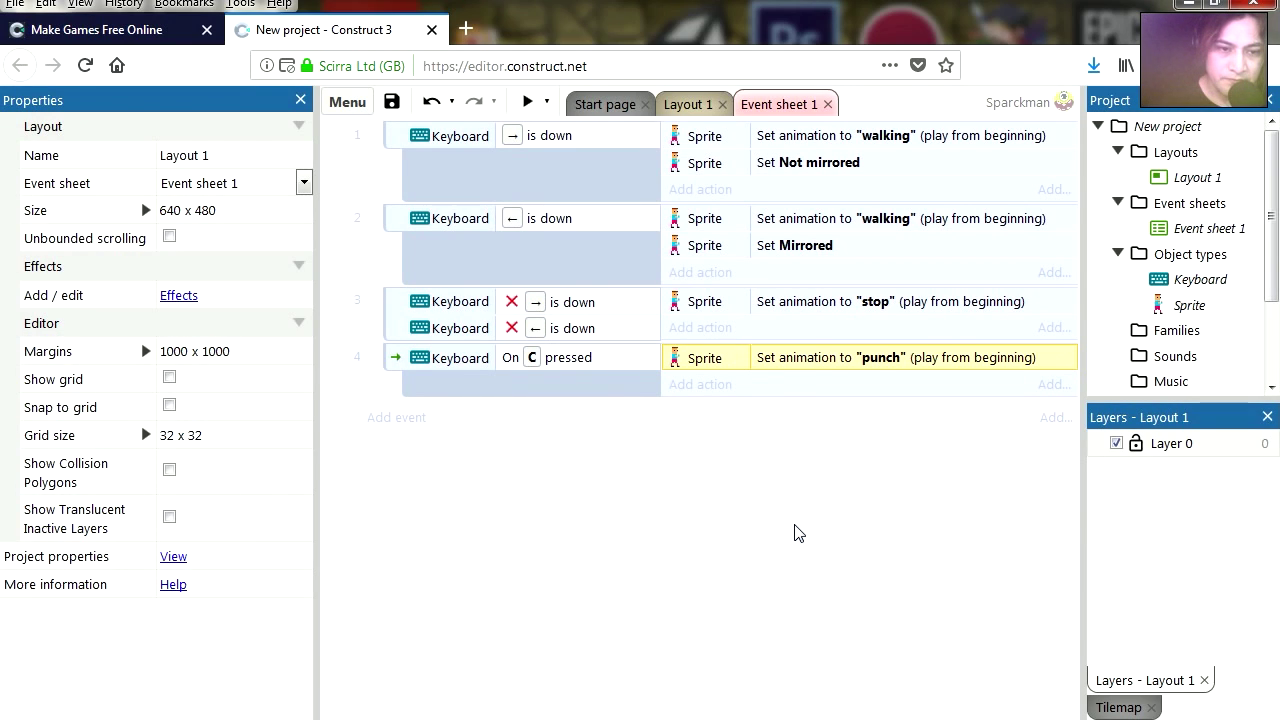
{"action": "left_click", "coordinate": [527, 102]}
{"action": "left_click", "coordinate": [725, 466]}
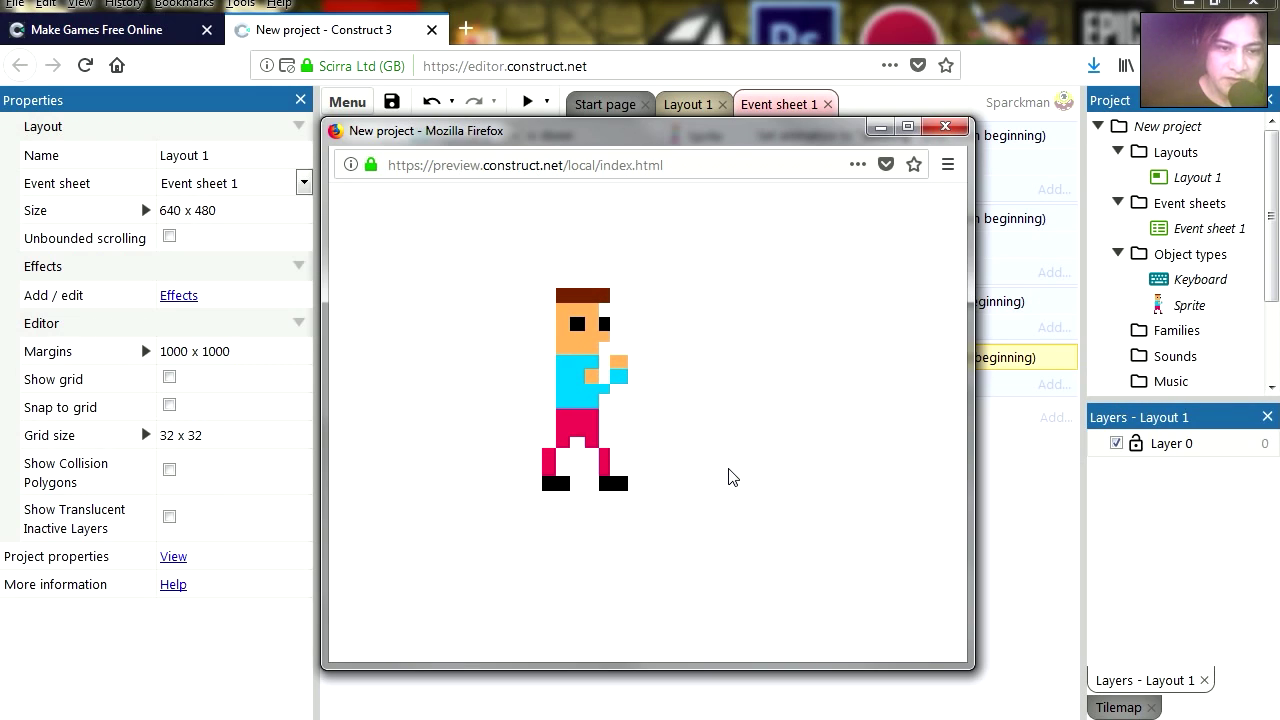
{"action": "left_click", "coordinate": [944, 127]}
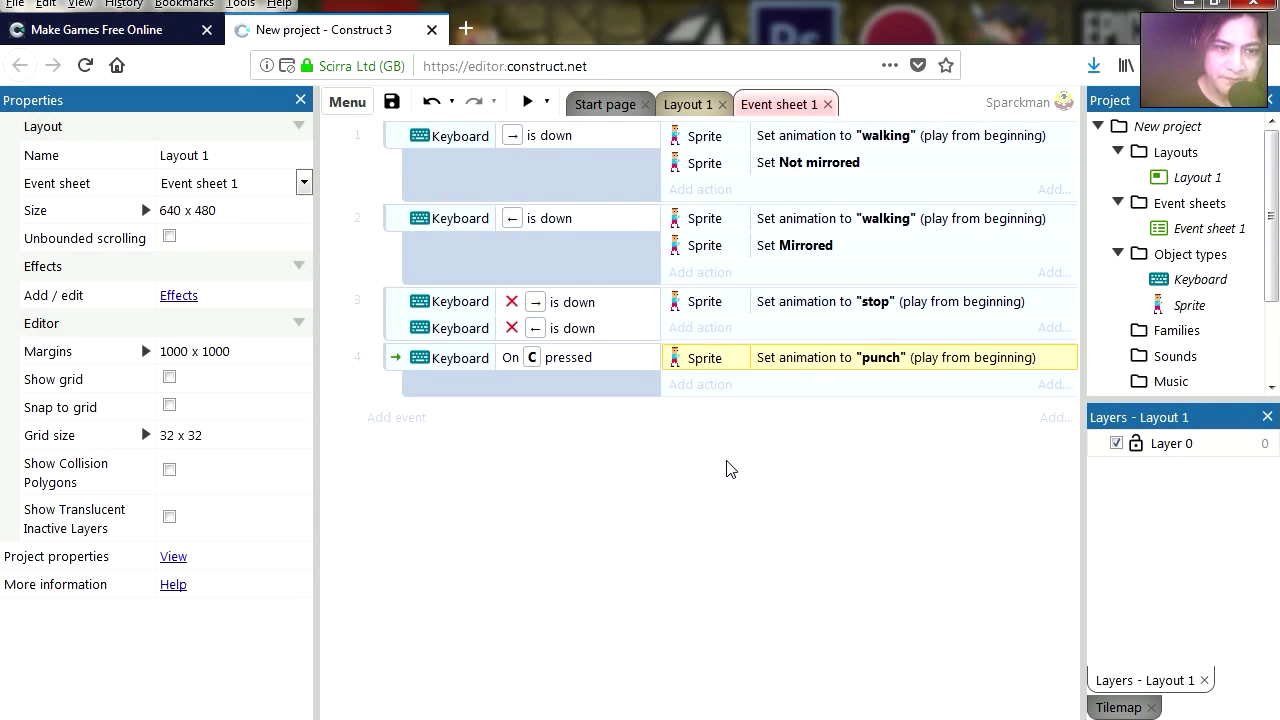
{"action": "left_click", "coordinate": [664, 436]}
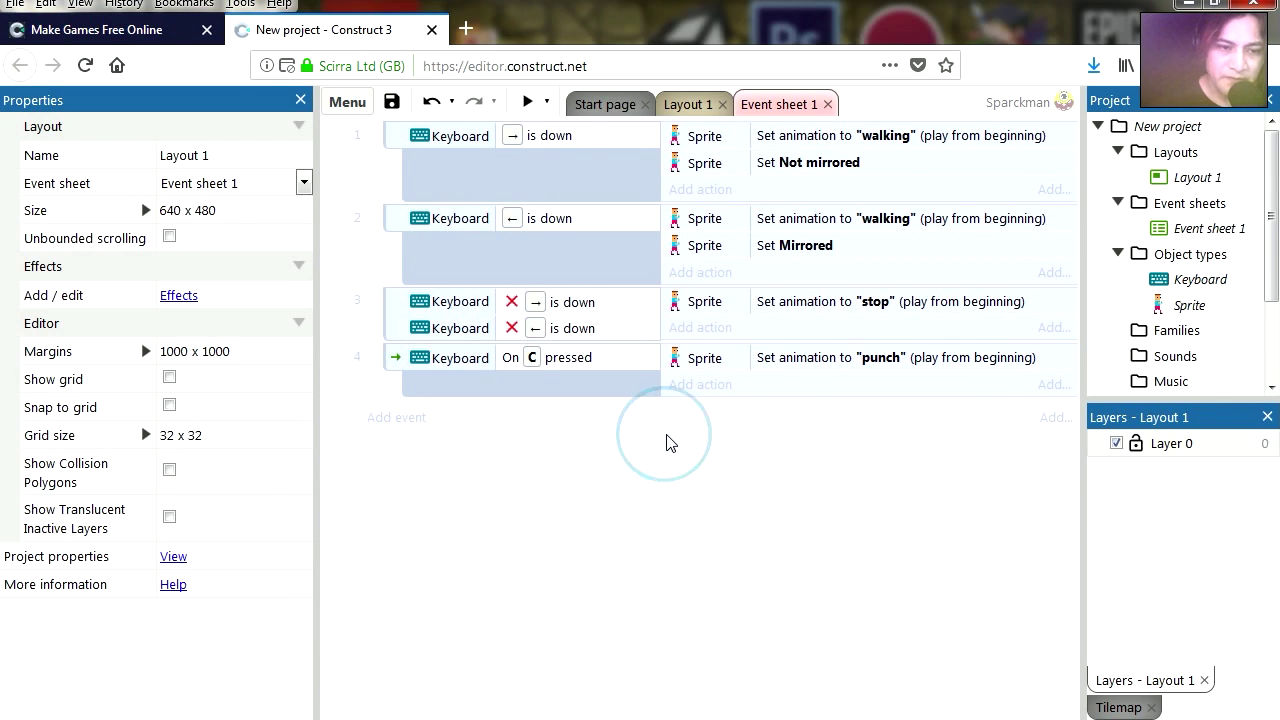
{"action": "right_click", "coordinate": [585, 335]}
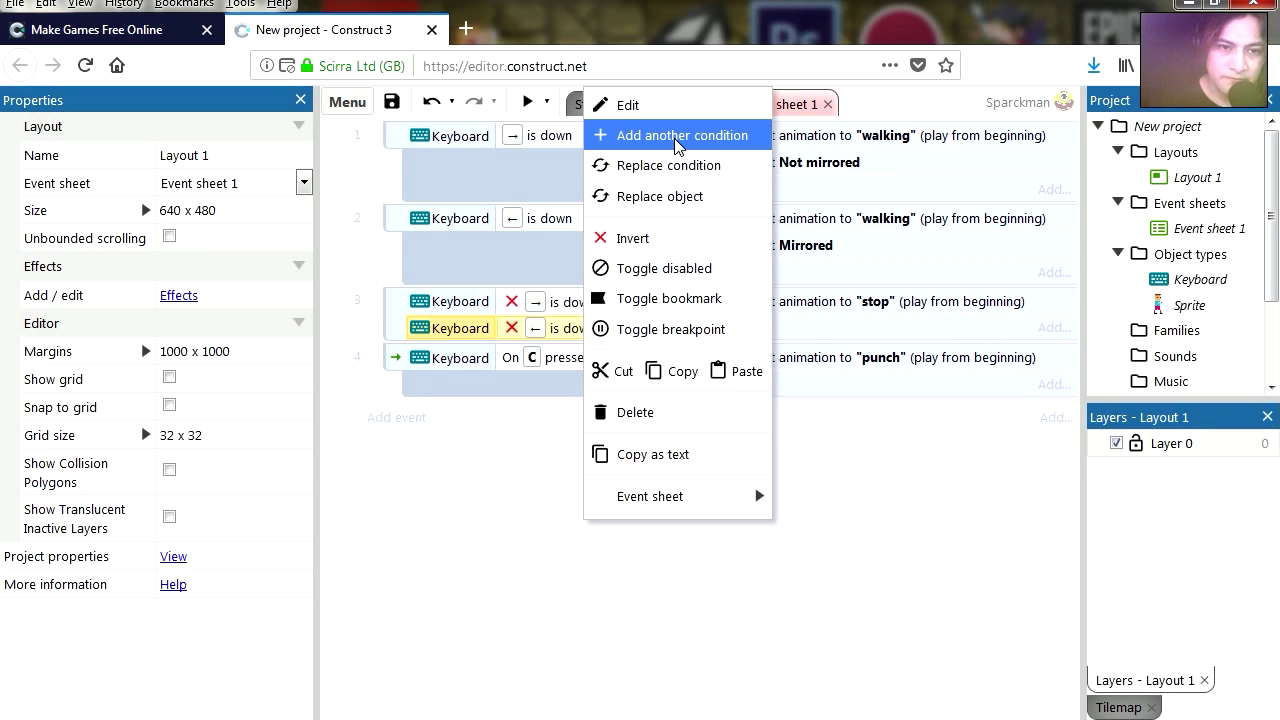
Step: Add a Sprite 'Is playing' "punch" animation condition to event 3
{"action": "left_click", "coordinate": [674, 138]}
{"action": "double_click", "coordinate": [600, 268]}
{"action": "scroll", "coordinate": [528, 416], "scroll_direction": "down", "scroll_amount": 3}
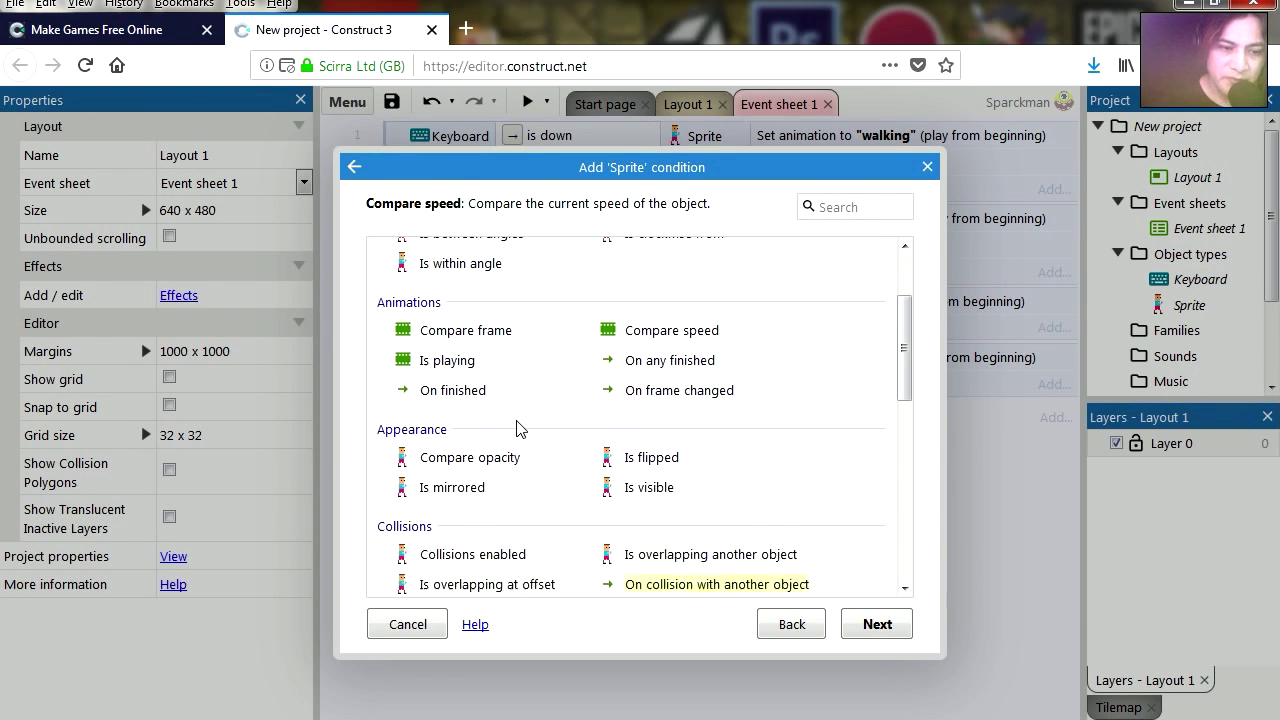
{"action": "scroll", "coordinate": [515, 460], "scroll_direction": "up", "scroll_amount": 1}
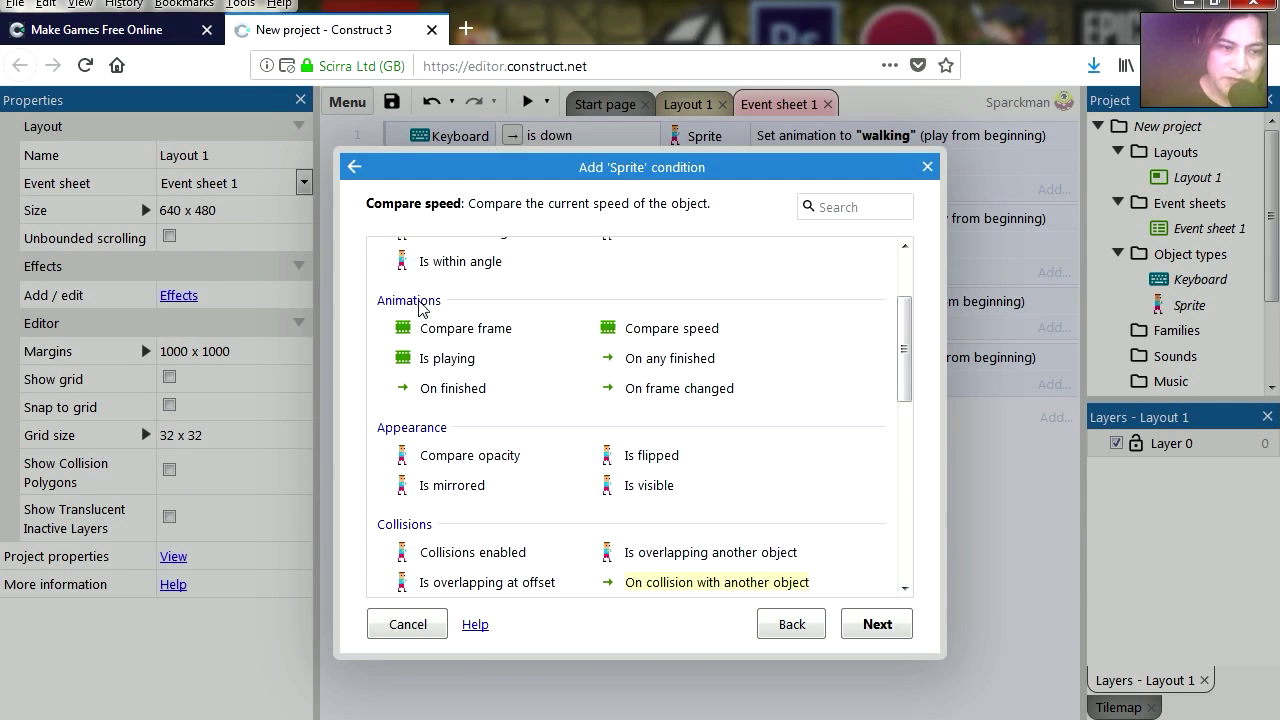
{"action": "double_click", "coordinate": [469, 368]}
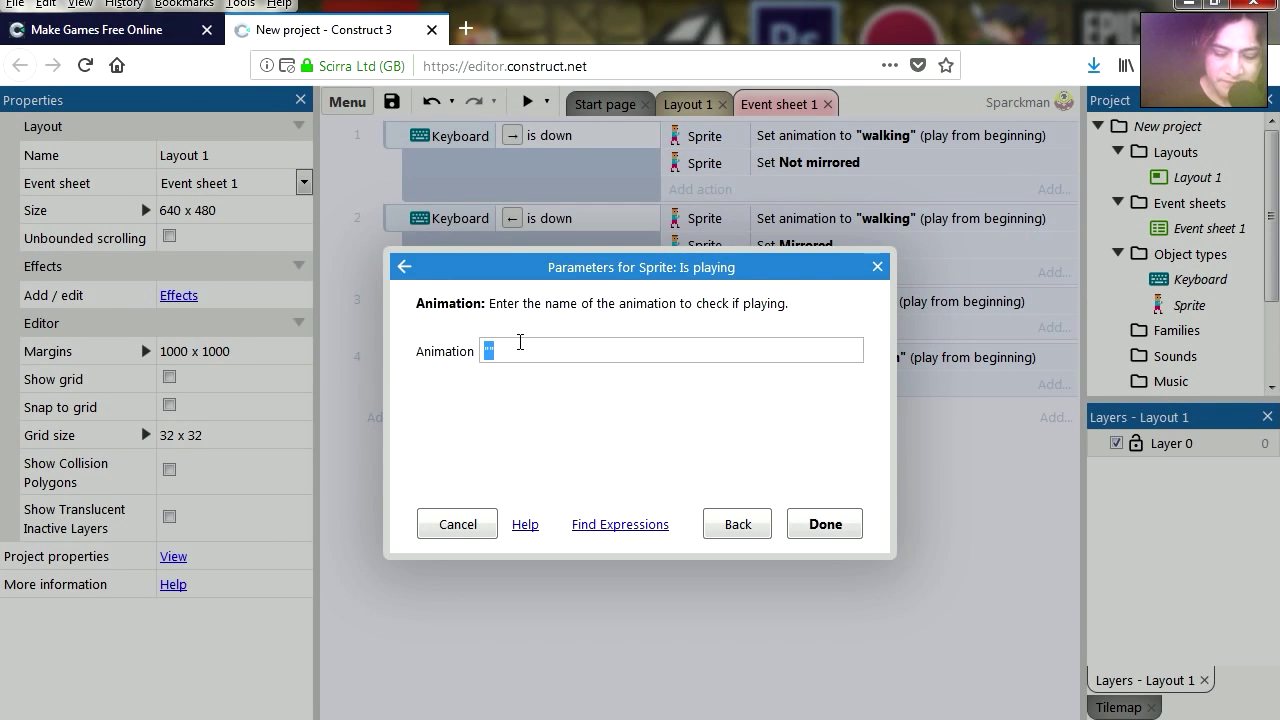
{"action": "type", "text": "\""}
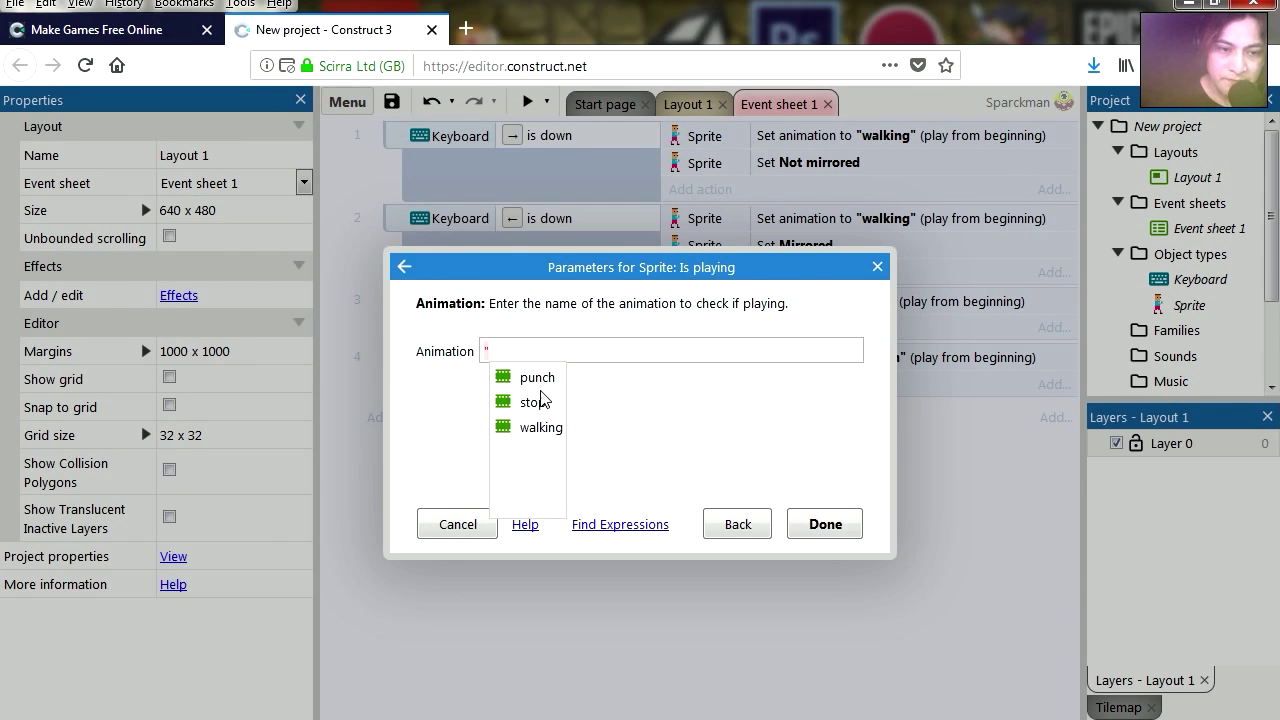
{"action": "left_click", "coordinate": [543, 380]}
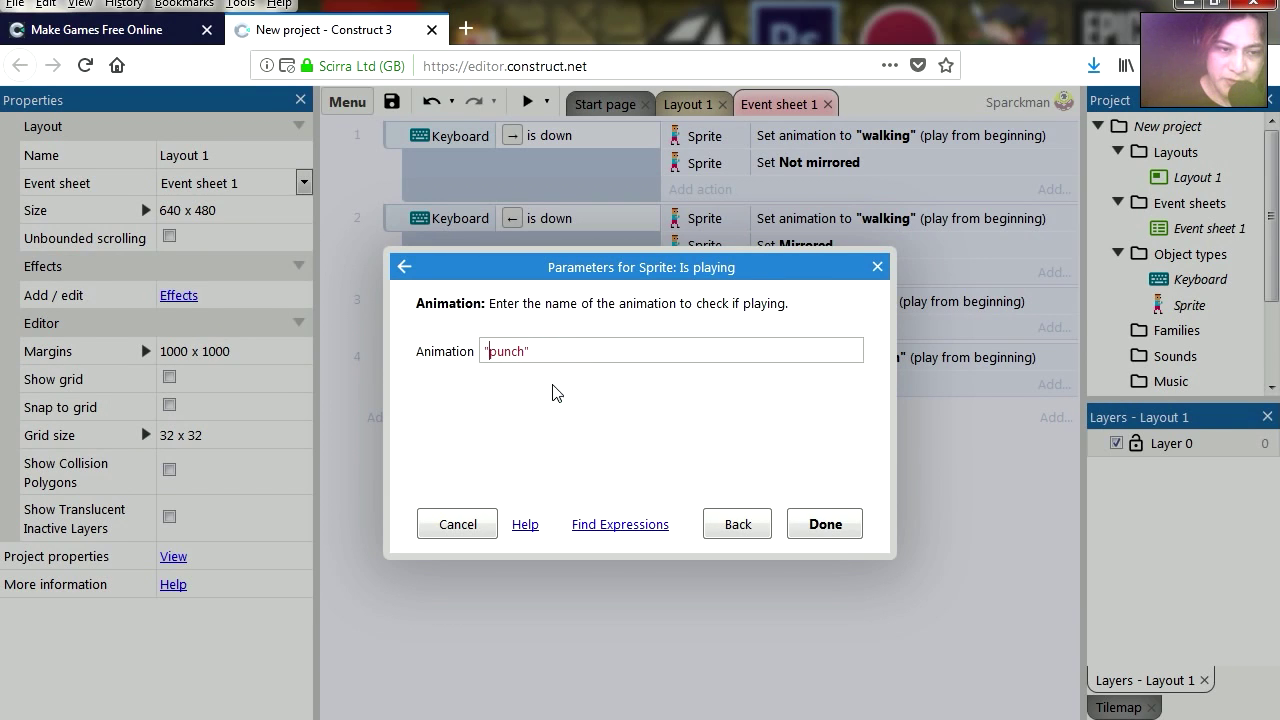
{"action": "left_click", "coordinate": [838, 532]}
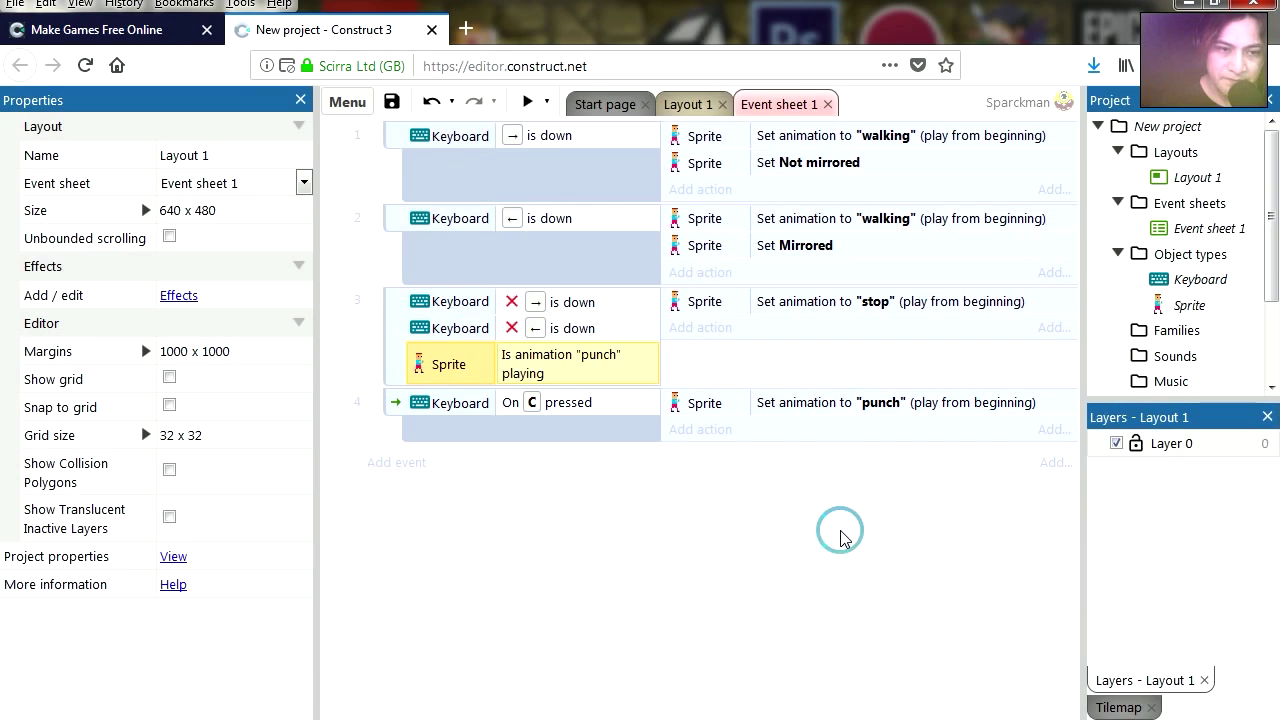
Step: Invert the "punch" condition so event 3 requires punch not playing
{"action": "right_click", "coordinate": [587, 360]}
{"action": "left_click", "coordinate": [557, 360]}
{"action": "right_click", "coordinate": [557, 360]}
{"action": "left_click", "coordinate": [612, 234]}
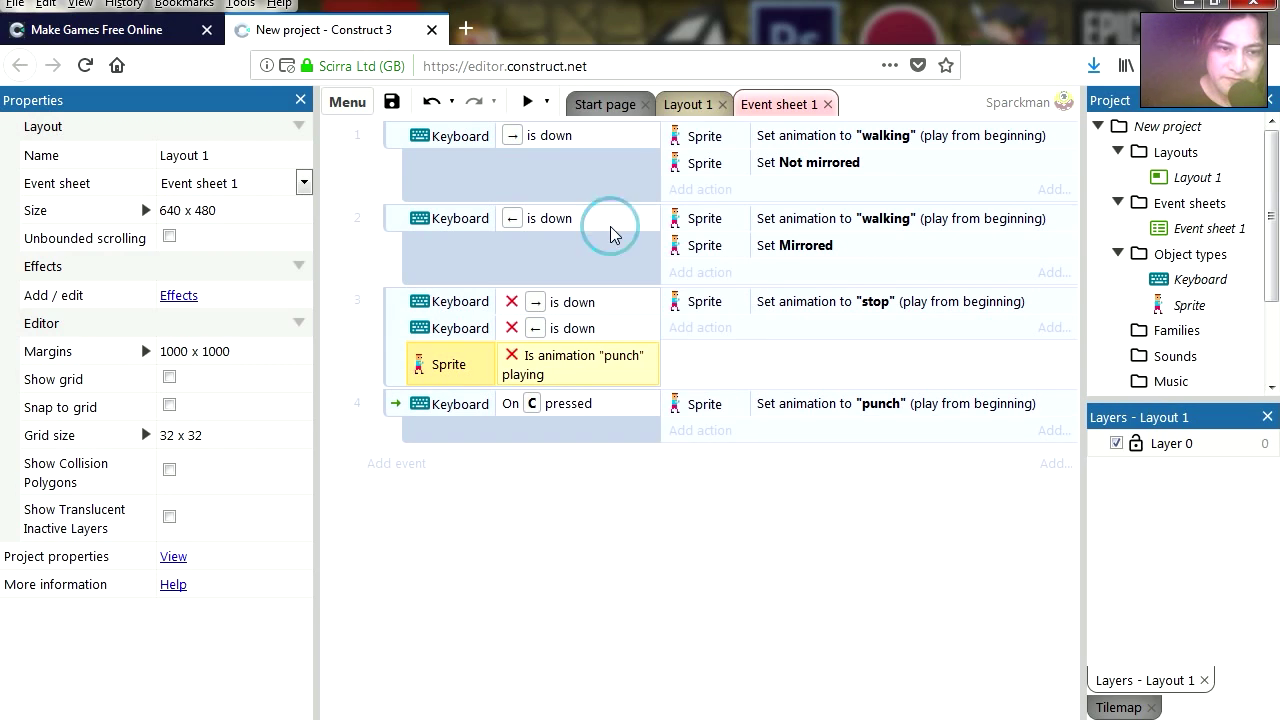
{"action": "left_click", "coordinate": [527, 102]}
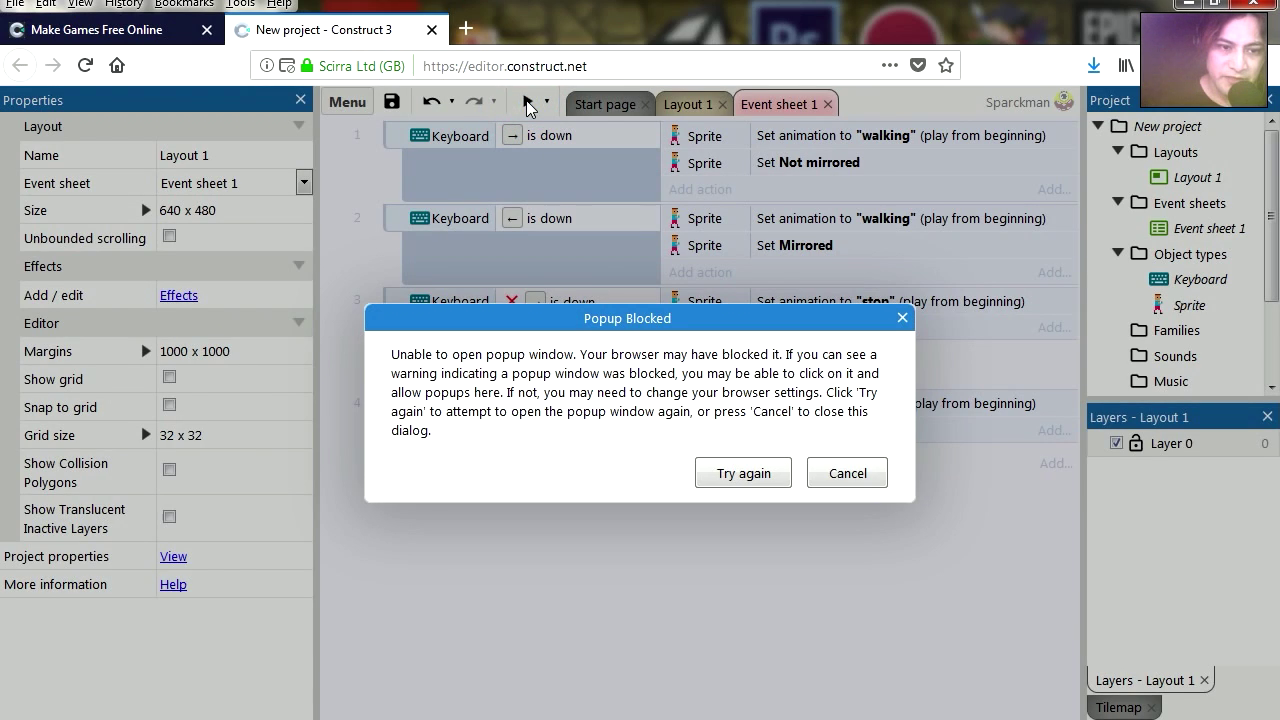
{"action": "left_click", "coordinate": [749, 468]}
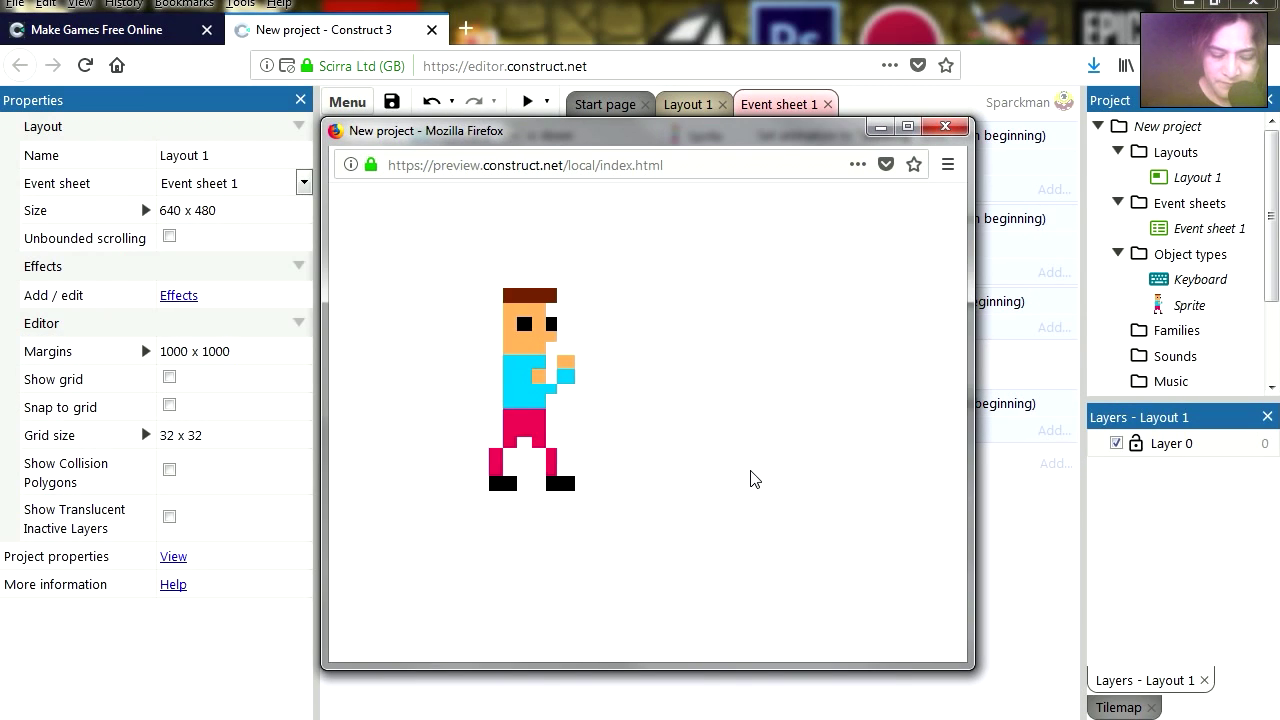
{"action": "key", "text": "Right"}
{"action": "key", "text": "c"}
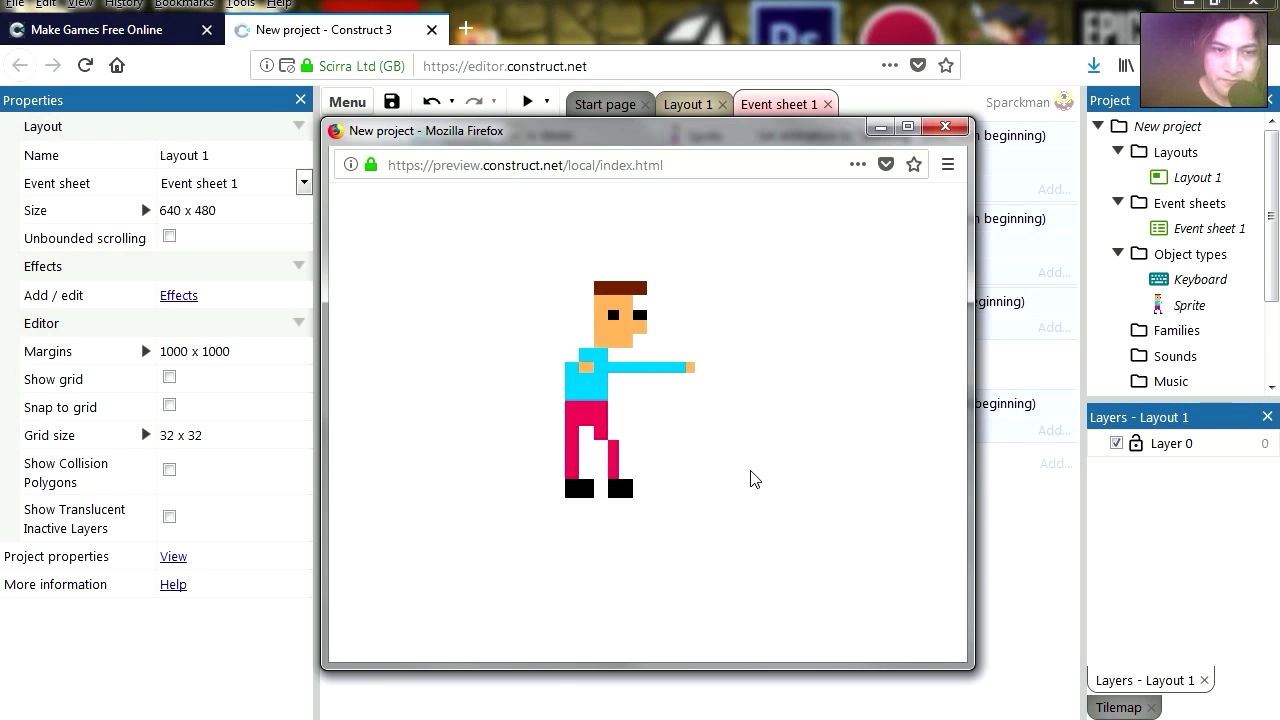
{"action": "key", "text": "Left"}
{"action": "key", "text": "c"}
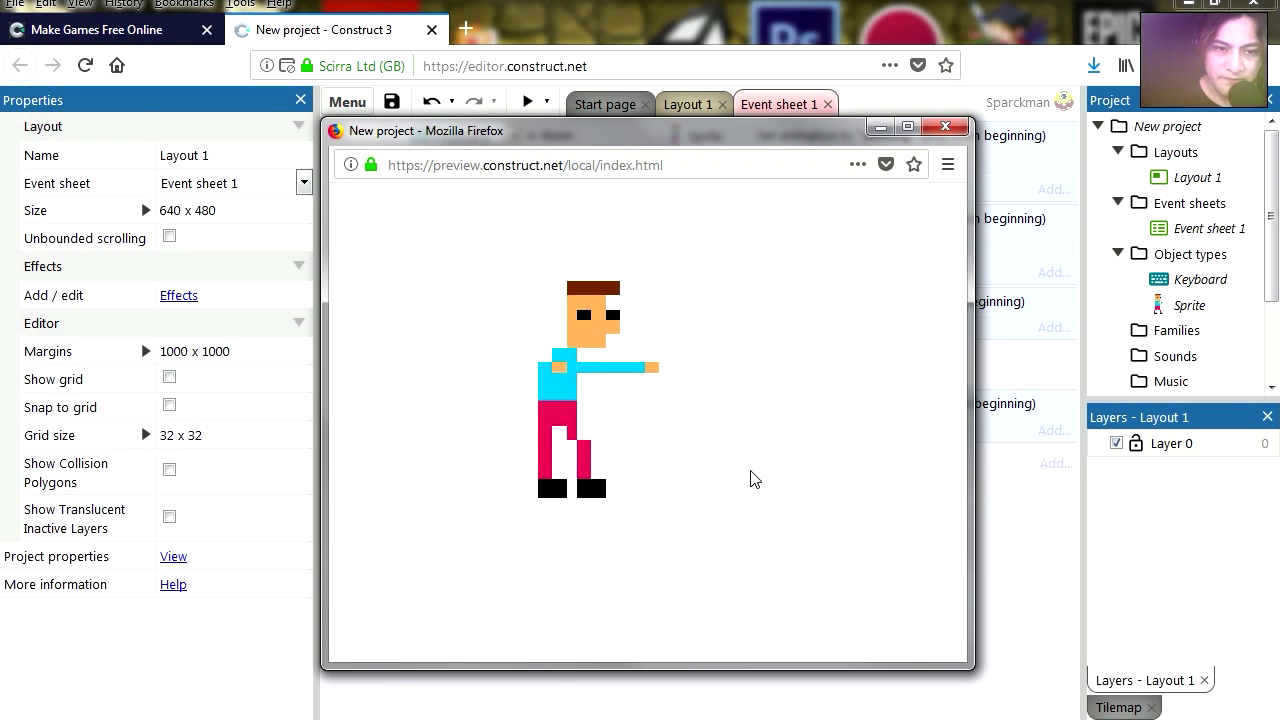
{"action": "key", "text": "Right"}
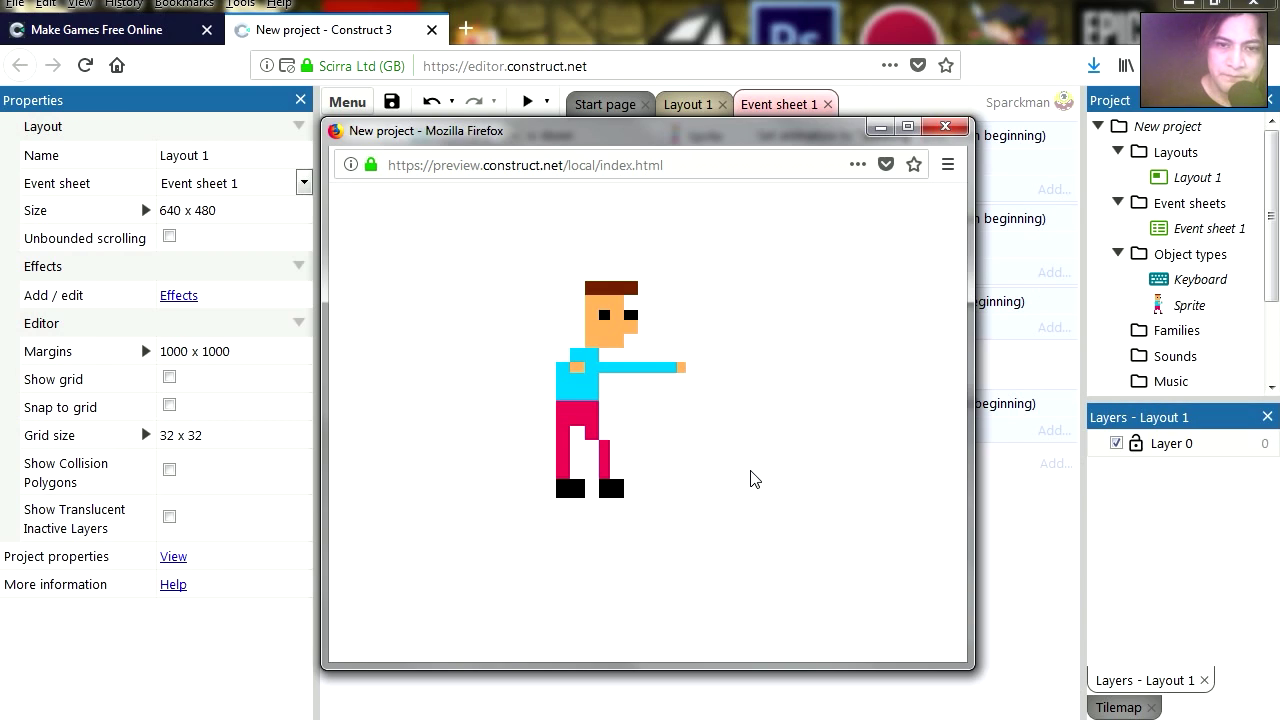
{"action": "left_click", "coordinate": [945, 127]}
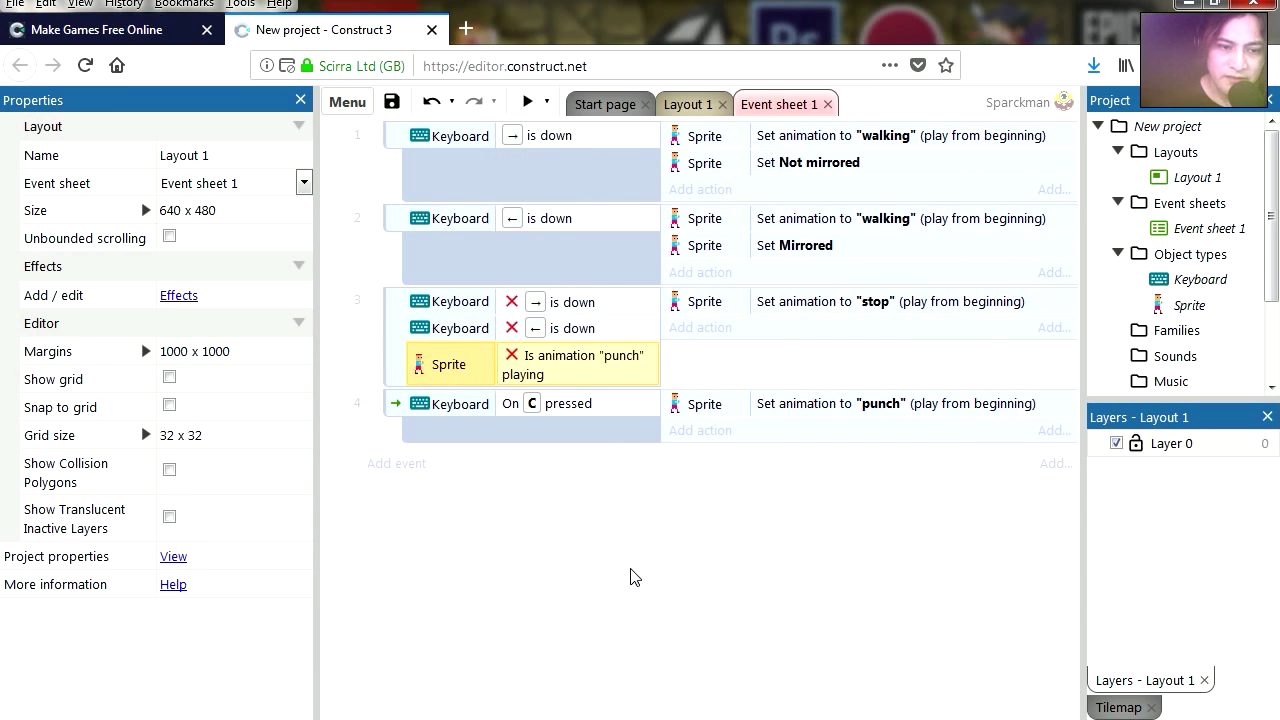
{"action": "left_click", "coordinate": [403, 472]}
Step: Create event 5 triggered by the Sprite's 'On finished' for the "punch" animation
{"action": "double_click", "coordinate": [606, 266]}
{"action": "left_click", "coordinate": [453, 502]}
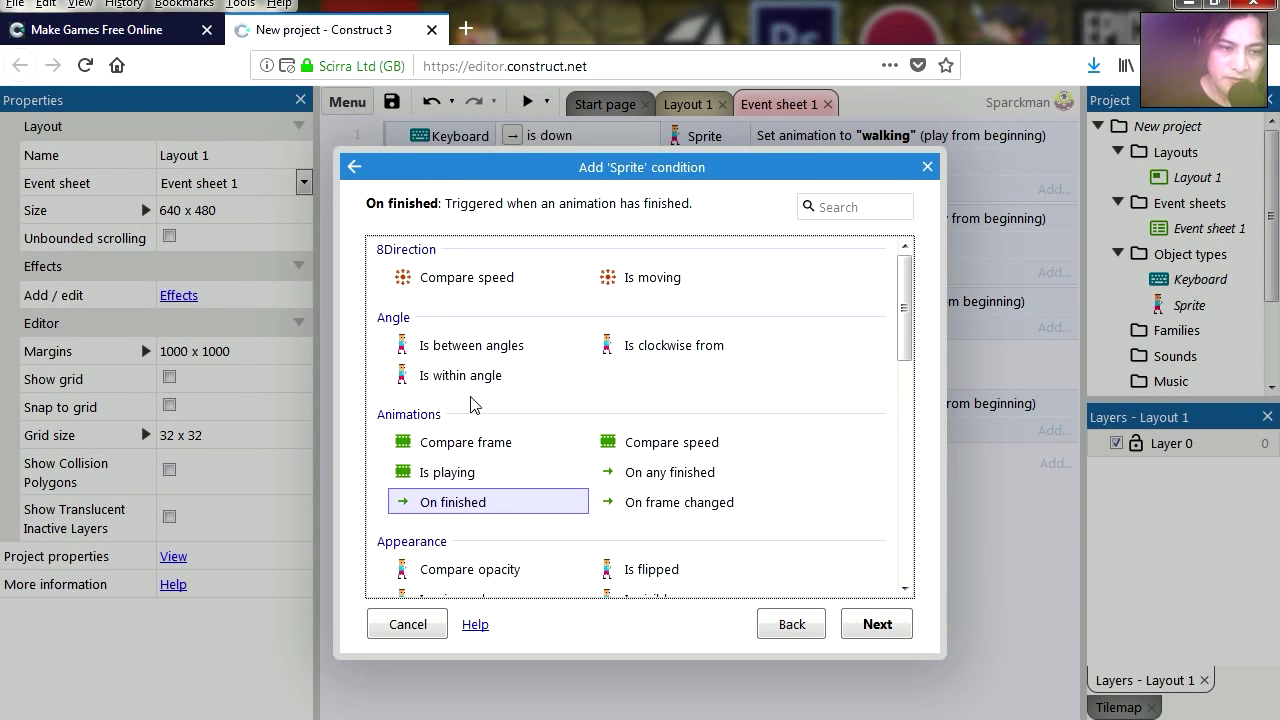
{"action": "double_click", "coordinate": [462, 503]}
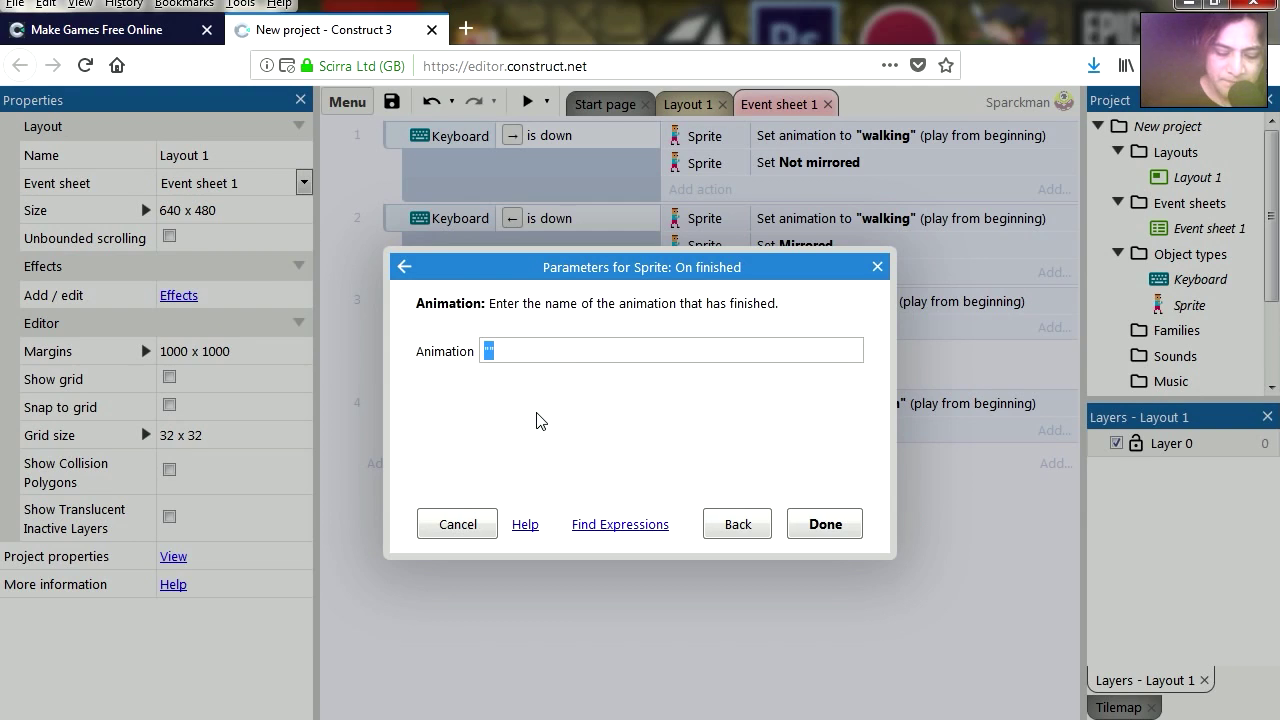
{"action": "type", "text": "\""}
{"action": "left_click", "coordinate": [536, 383]}
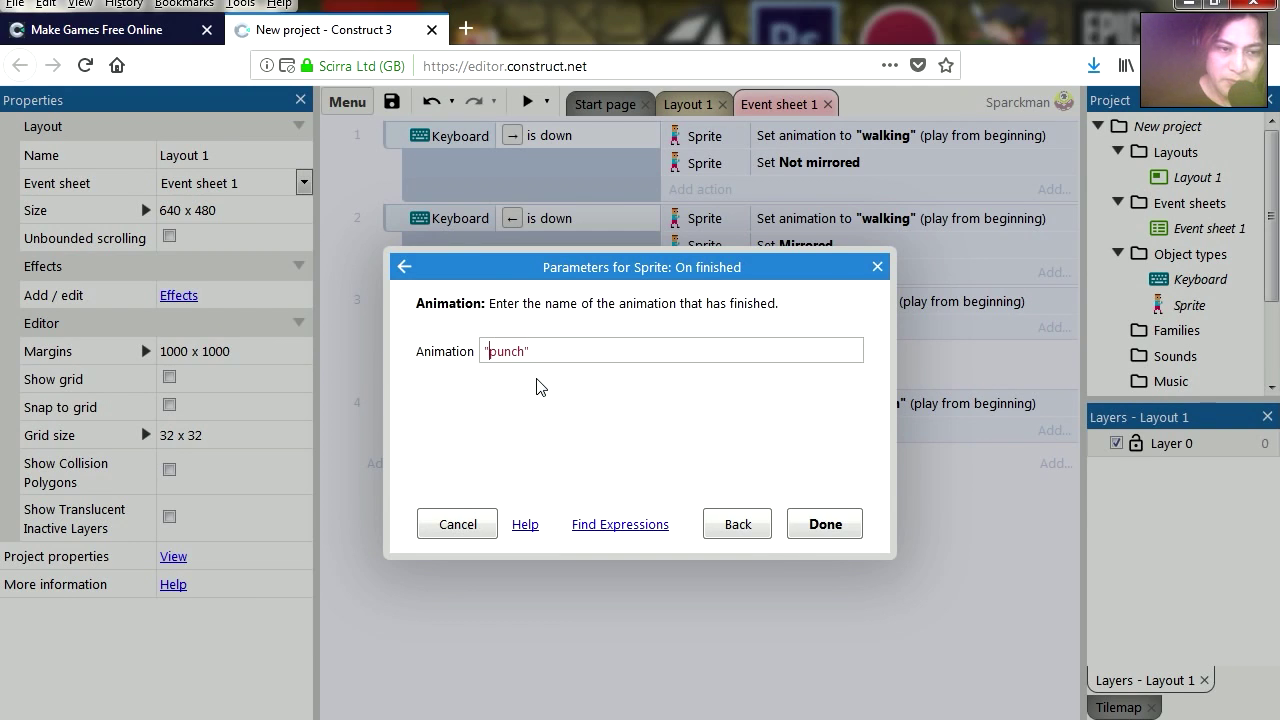
{"action": "left_click", "coordinate": [826, 532]}
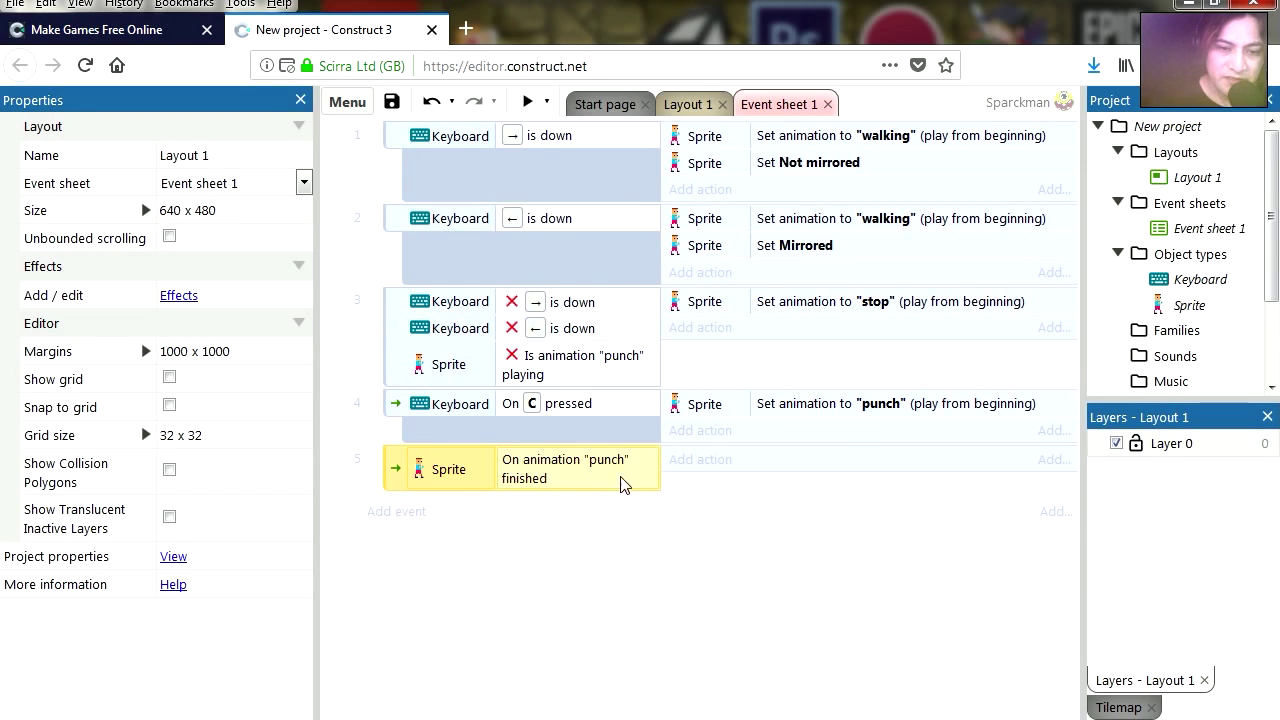
Step: Make event 5 set the Sprite animation back to "stop"
{"action": "left_click", "coordinate": [690, 460]}
{"action": "double_click", "coordinate": [508, 268]}
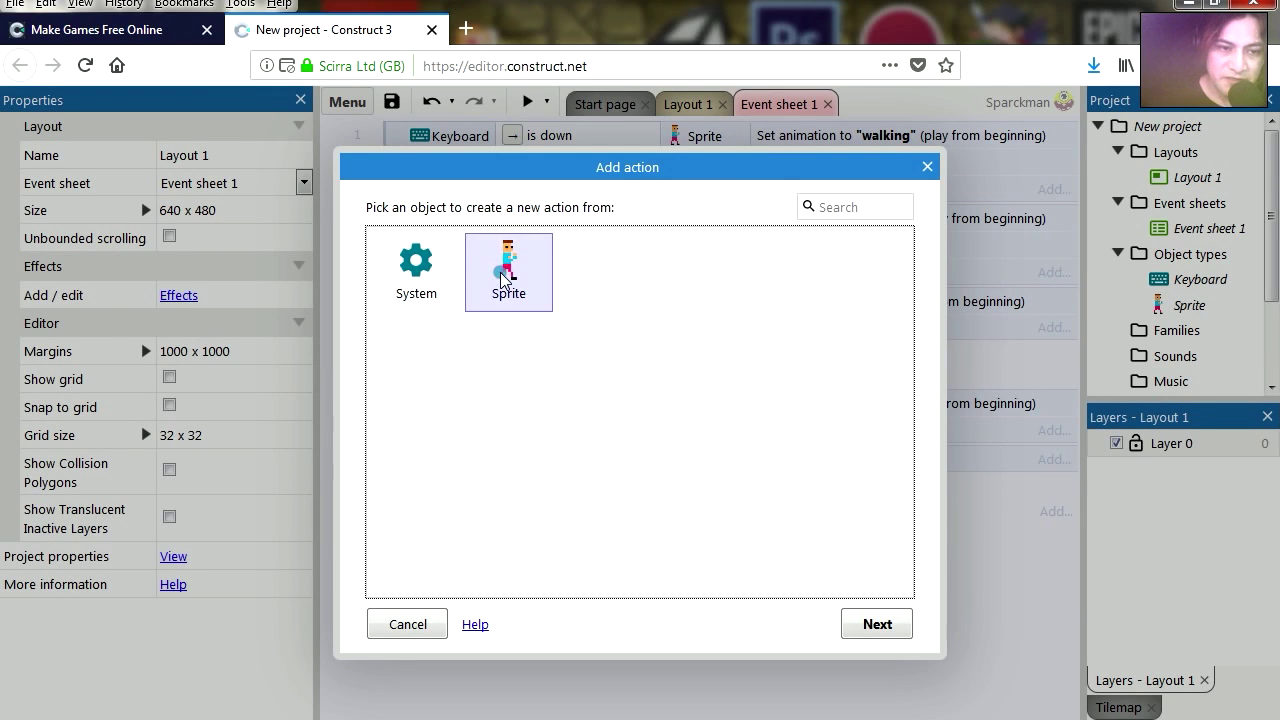
{"action": "left_click", "coordinate": [515, 492]}
{"action": "scroll", "coordinate": [513, 513], "scroll_direction": "down", "scroll_amount": 2}
{"action": "scroll", "coordinate": [513, 513], "scroll_direction": "down", "scroll_amount": 2}
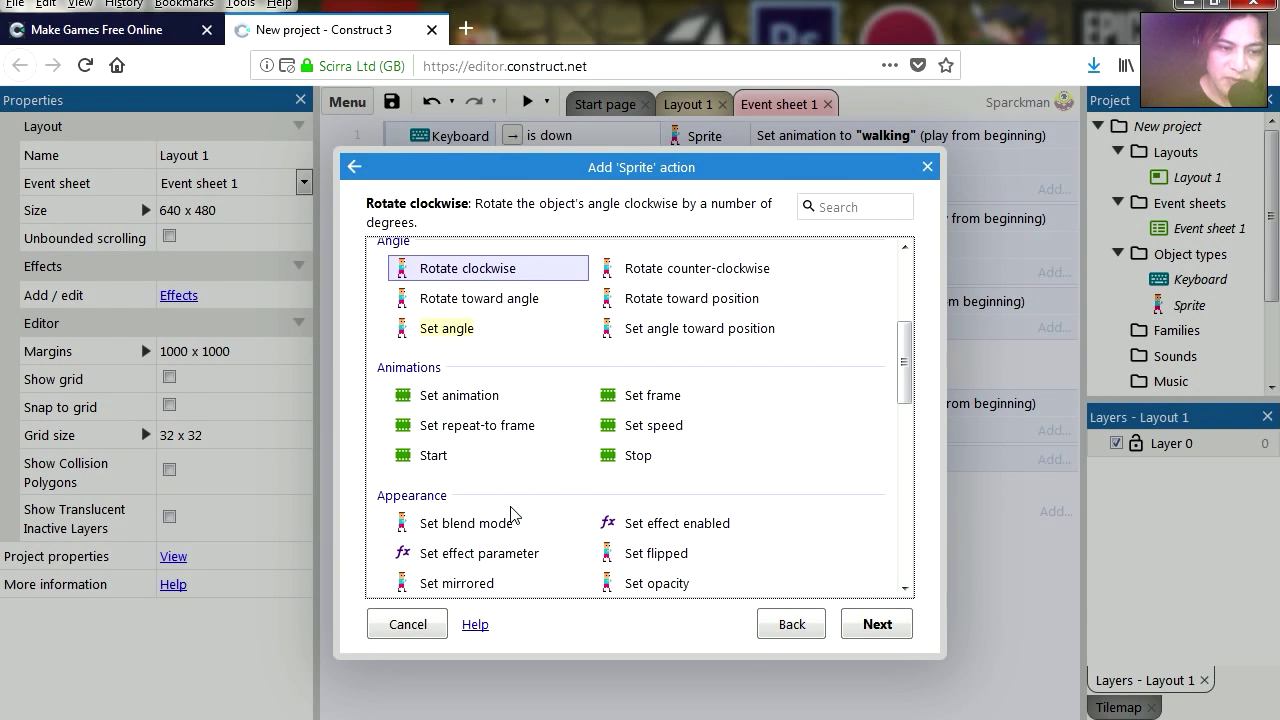
{"action": "double_click", "coordinate": [487, 291]}
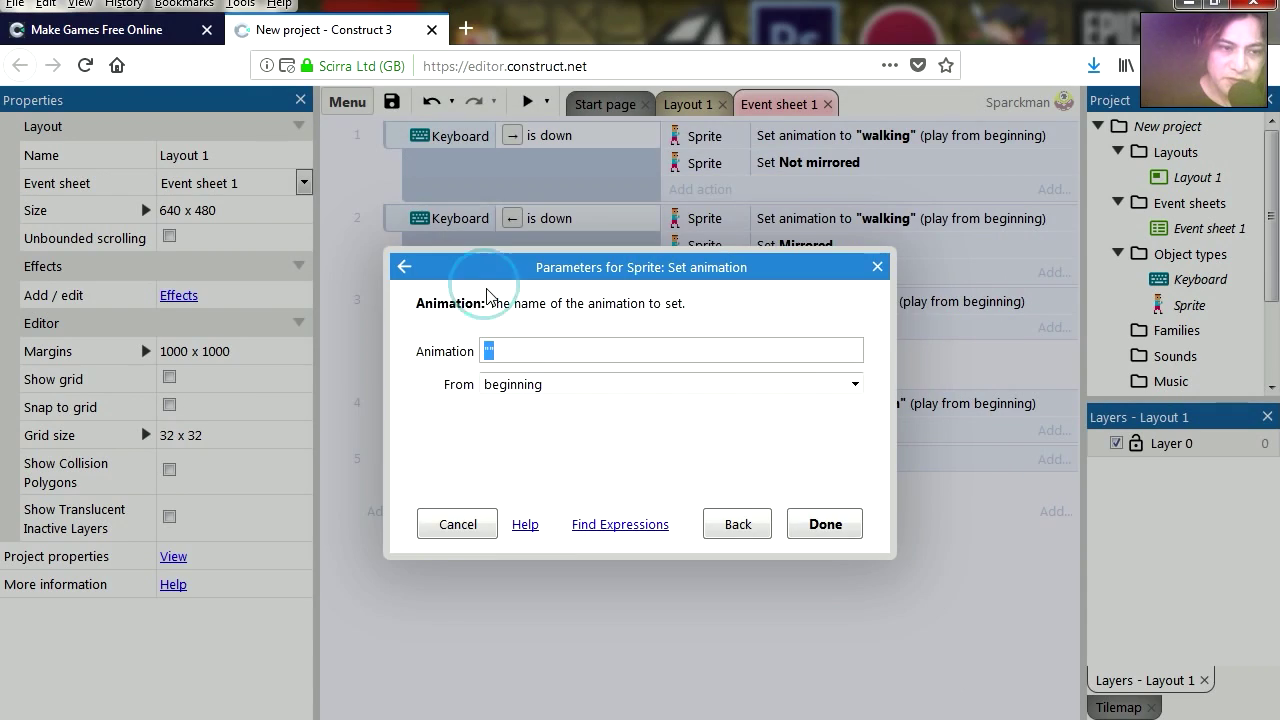
{"action": "type", "text": "\""}
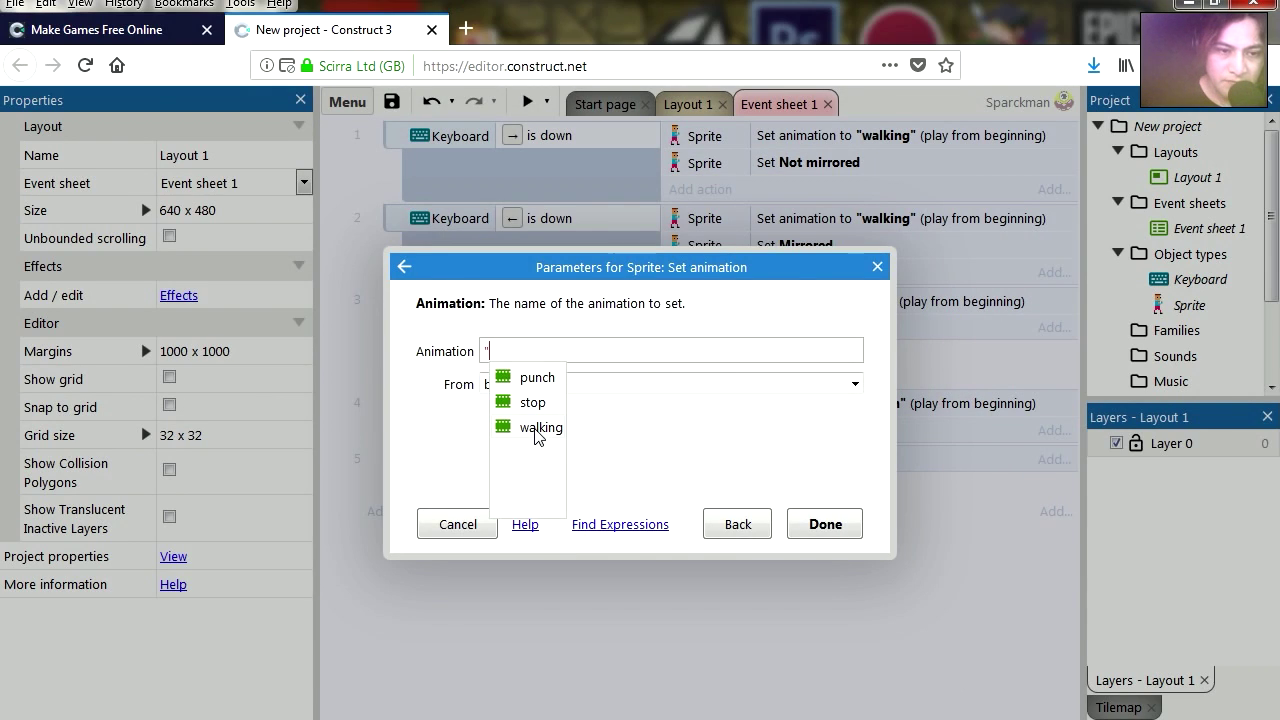
{"action": "left_click", "coordinate": [533, 403]}
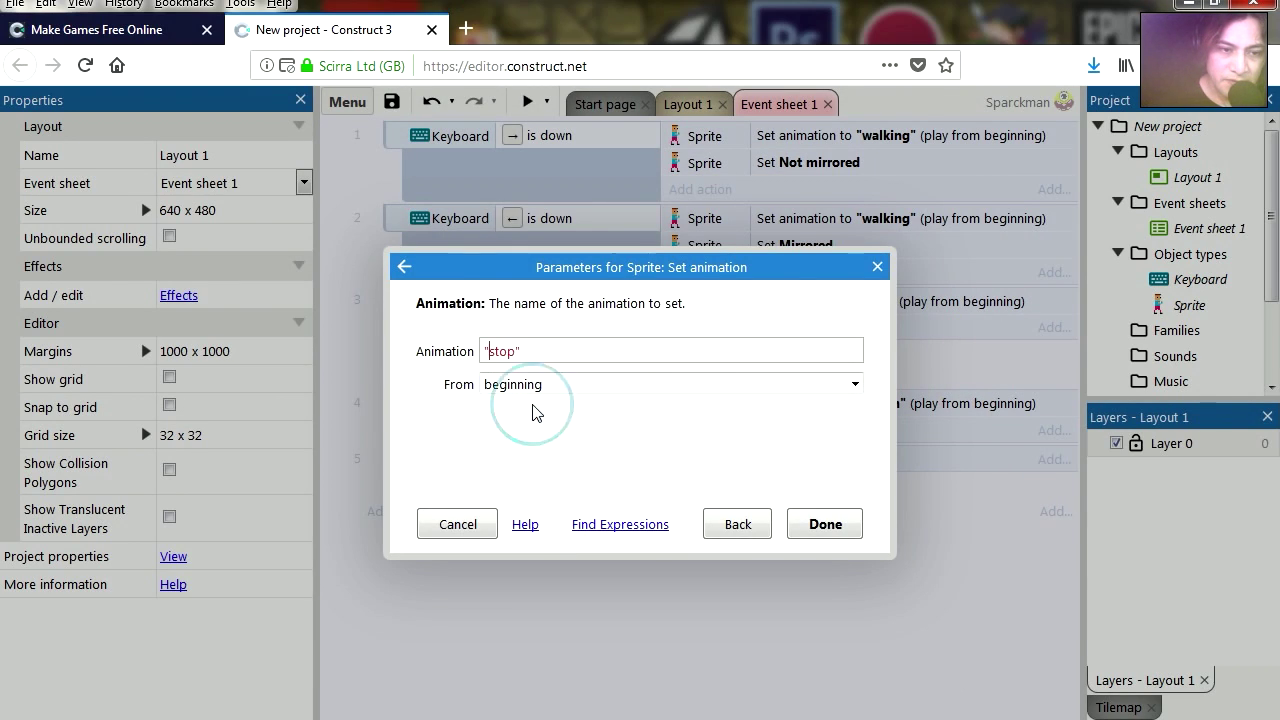
{"action": "left_click", "coordinate": [845, 532]}
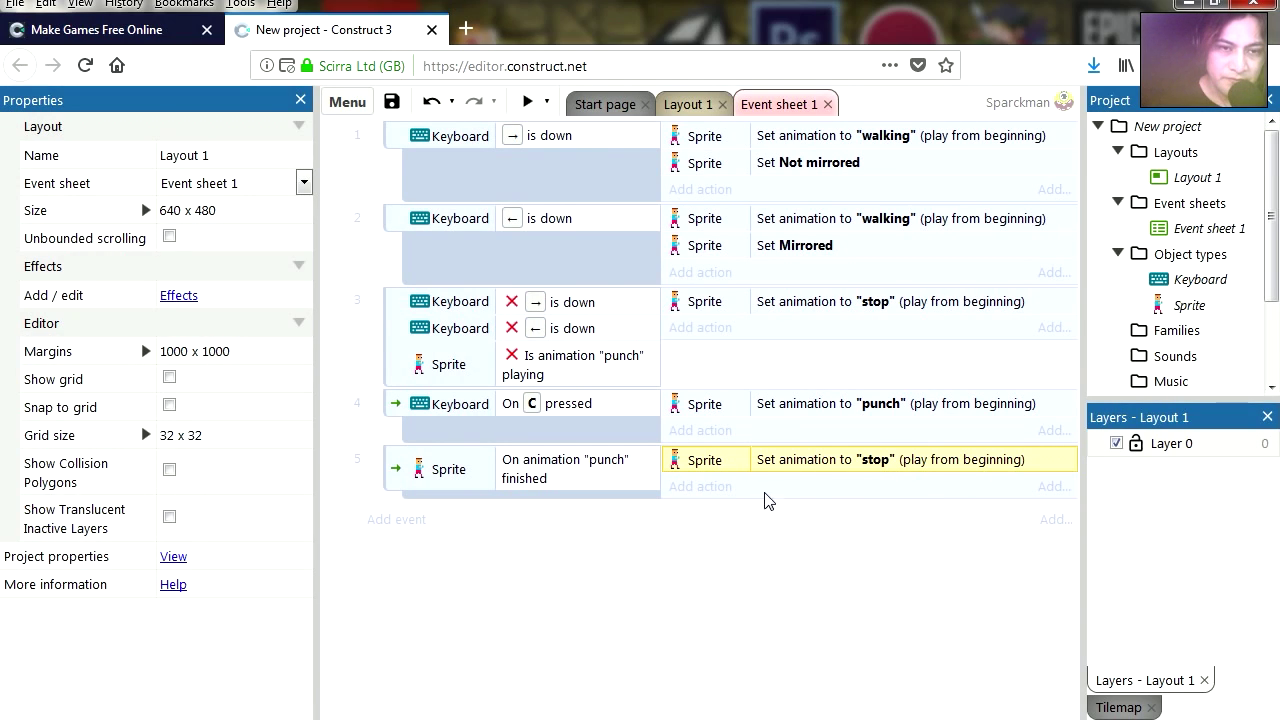
Step: Launch the preview past the popup blocker and walk the fighter right and left
{"action": "left_click", "coordinate": [527, 101]}
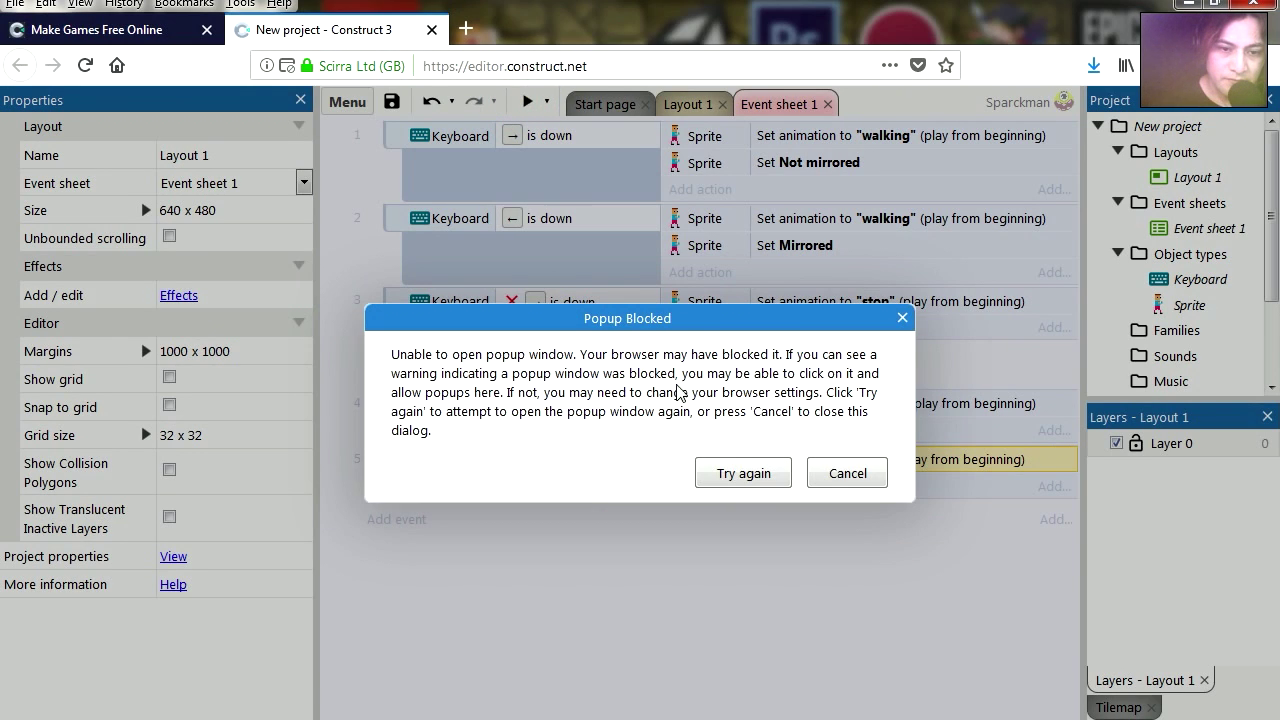
{"action": "left_click", "coordinate": [749, 476]}
{"action": "key", "text": "Right"}
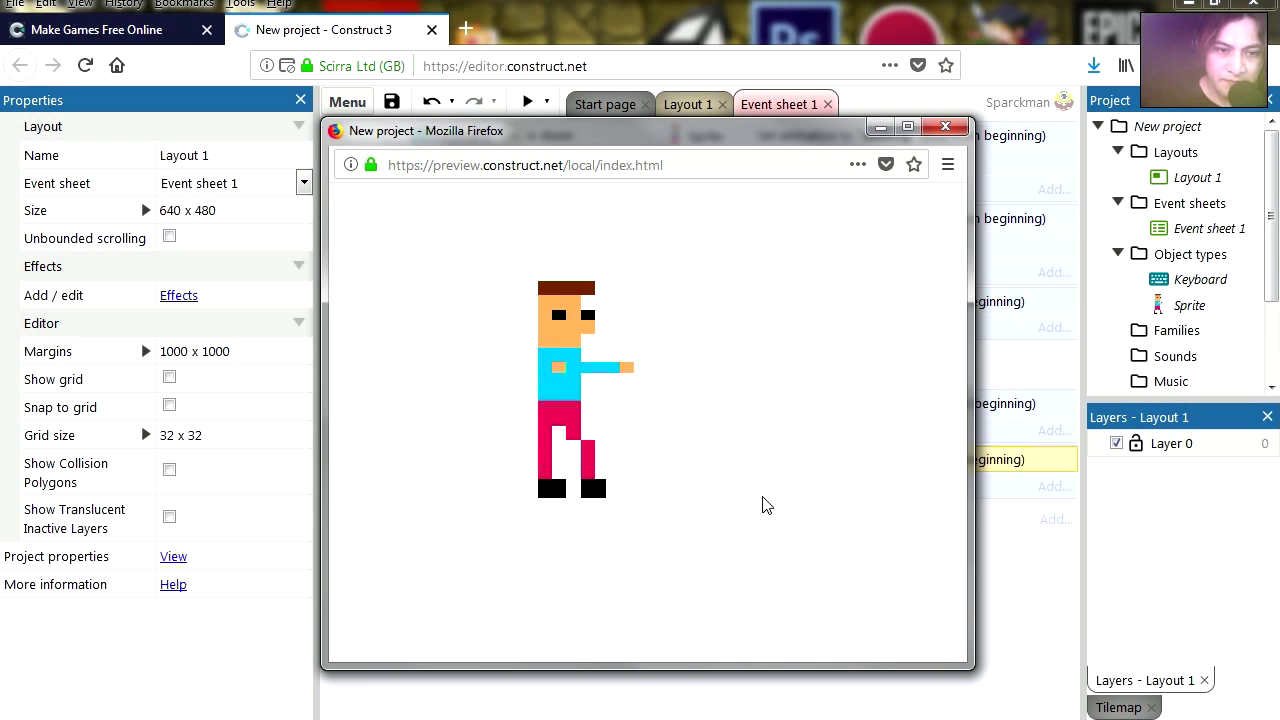
{"action": "key", "text": "Left"}
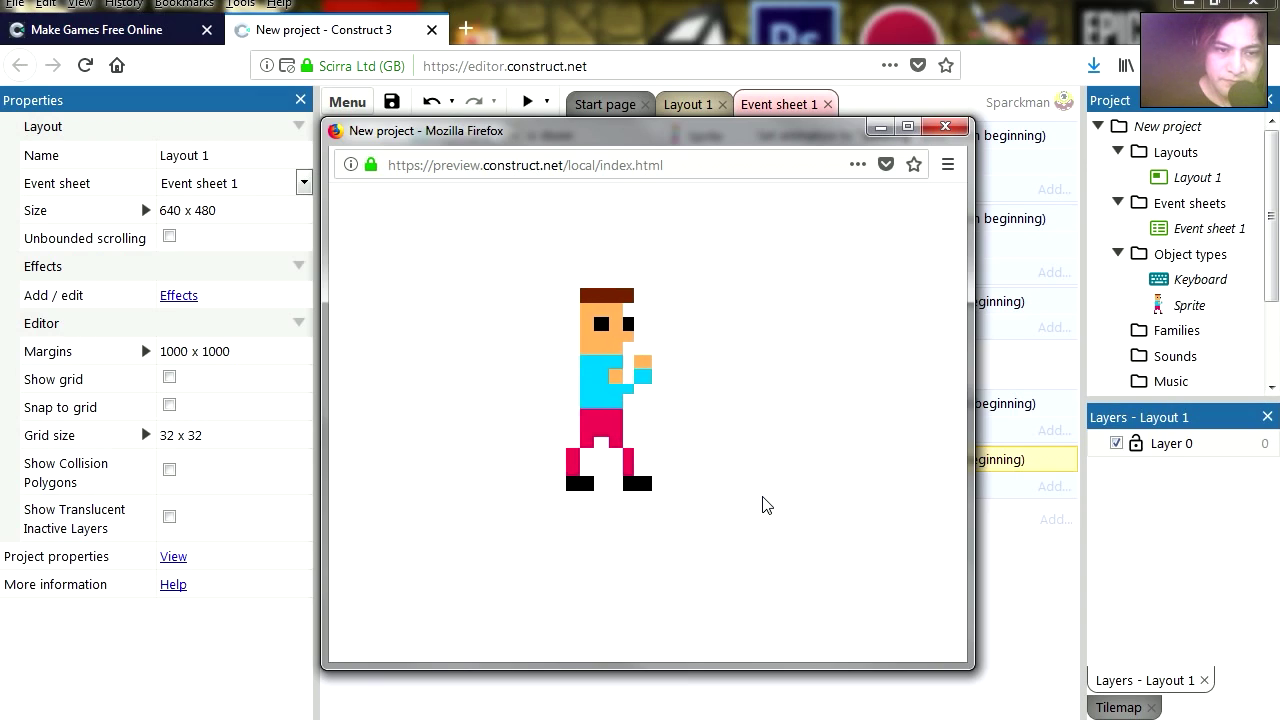
{"action": "key", "text": "Right"}
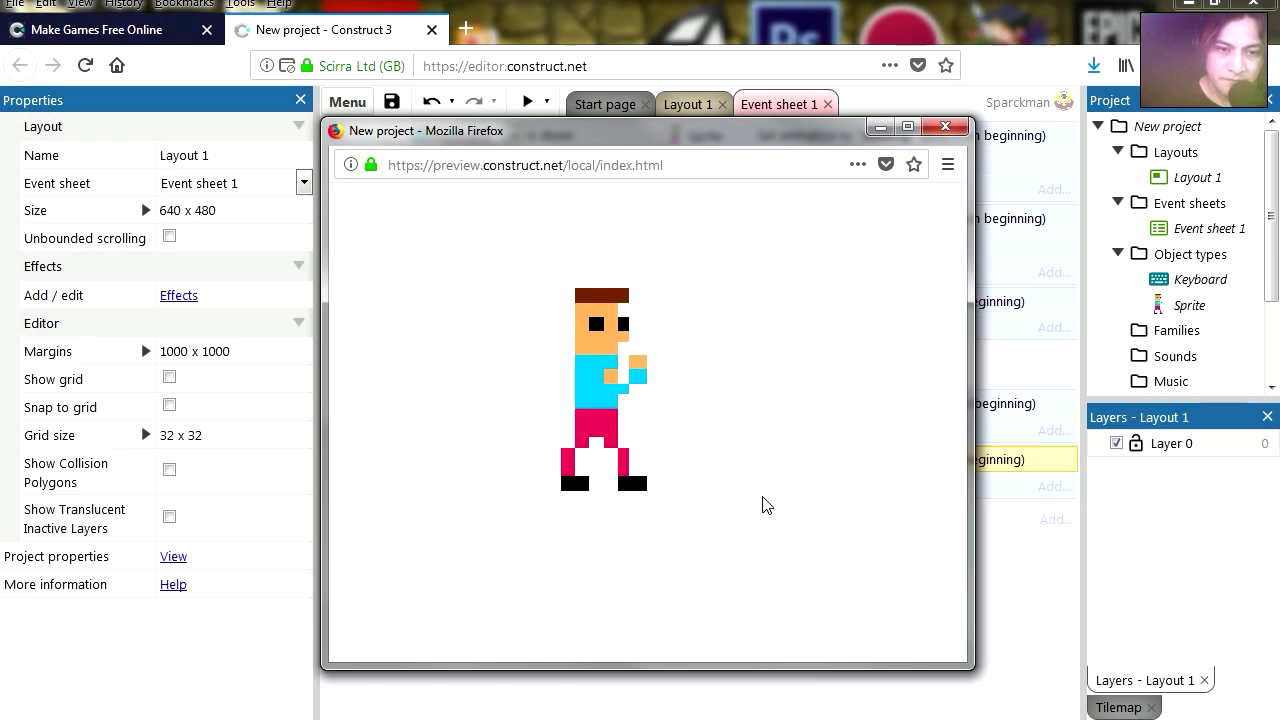
{"action": "key", "text": "Left"}
Step: Keep testing the fighter turning, walking both ways and punching in the preview
{"action": "key", "text": "Right"}
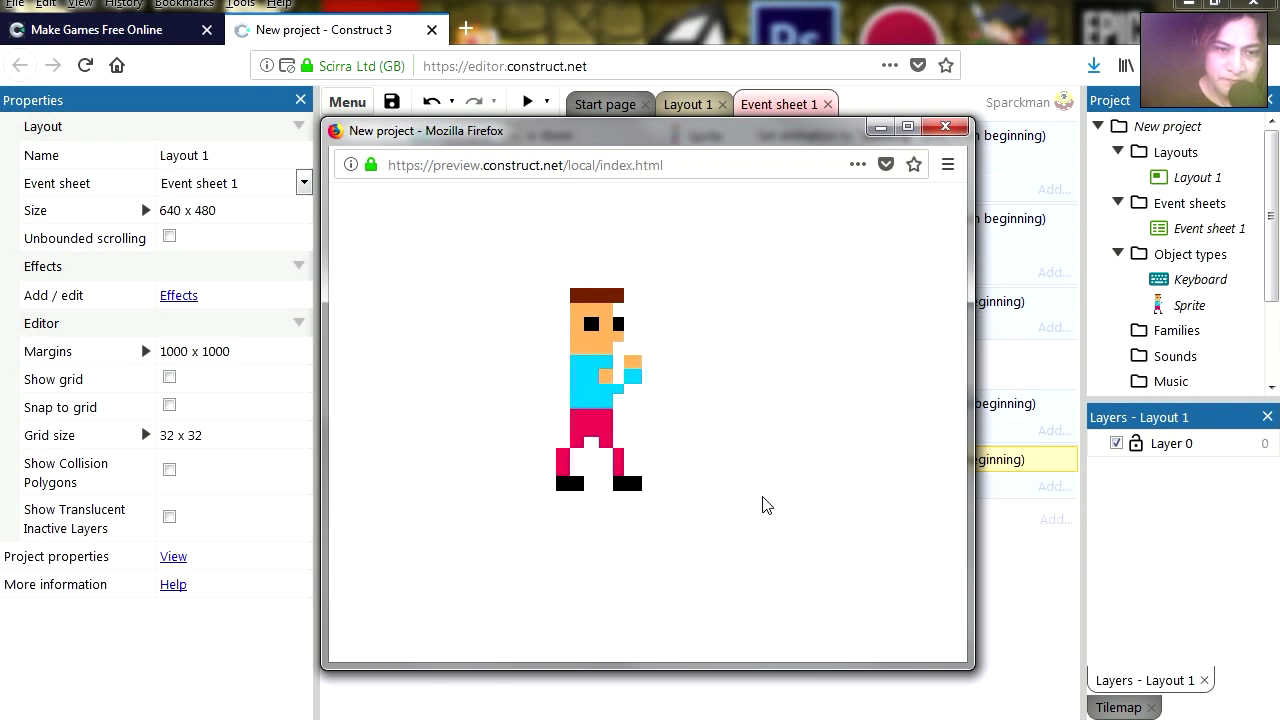
{"action": "key", "text": "Left"}
{"action": "key", "text": "Right"}
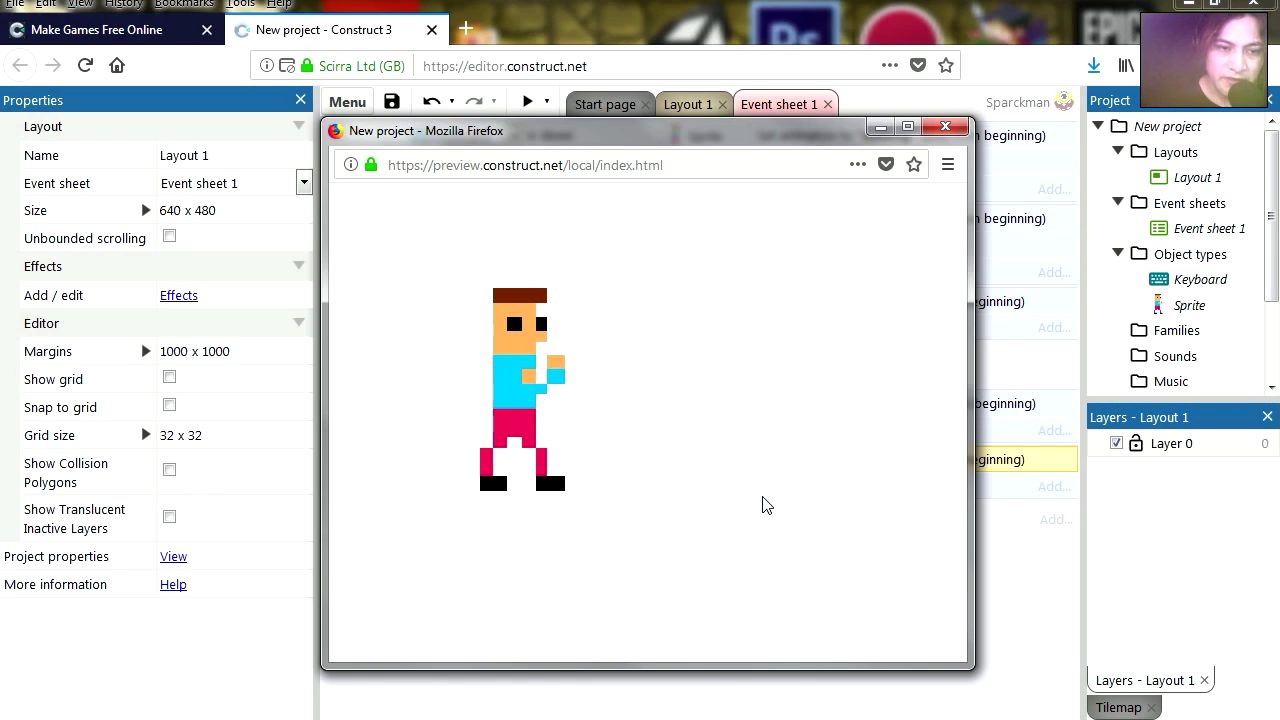
{"action": "key", "text": "Right"}
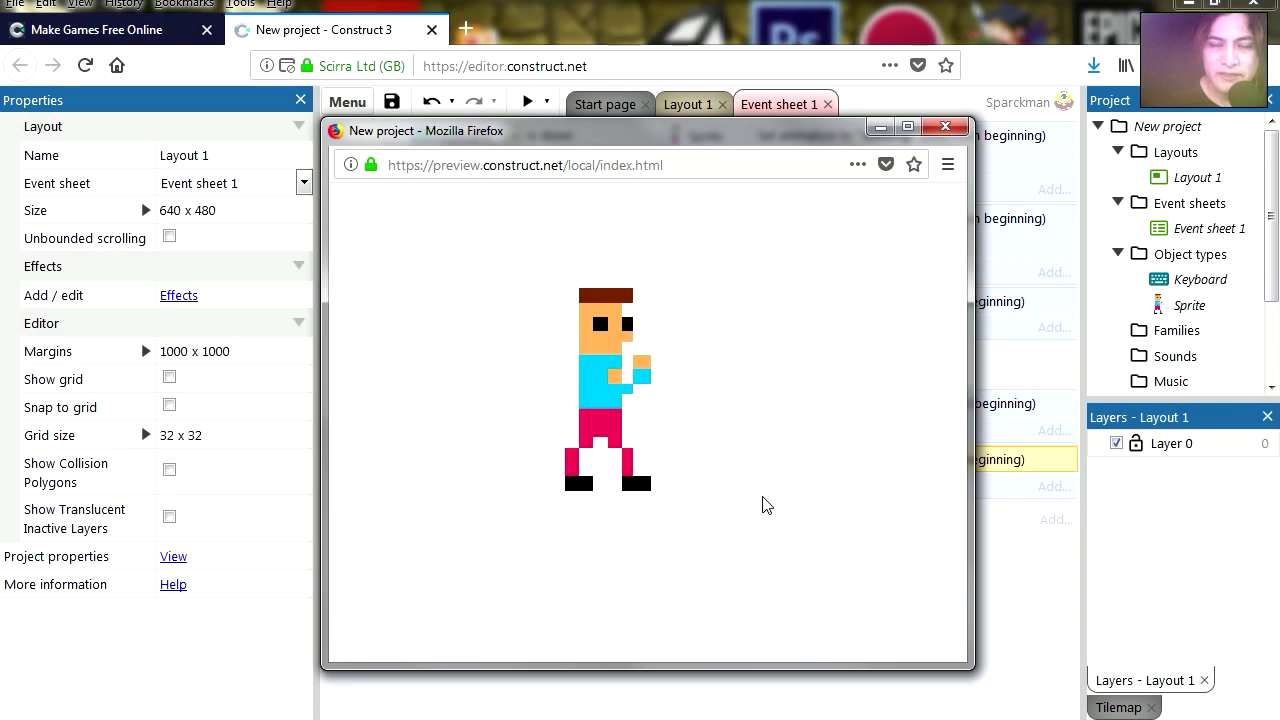
{"action": "key", "text": "Left"}
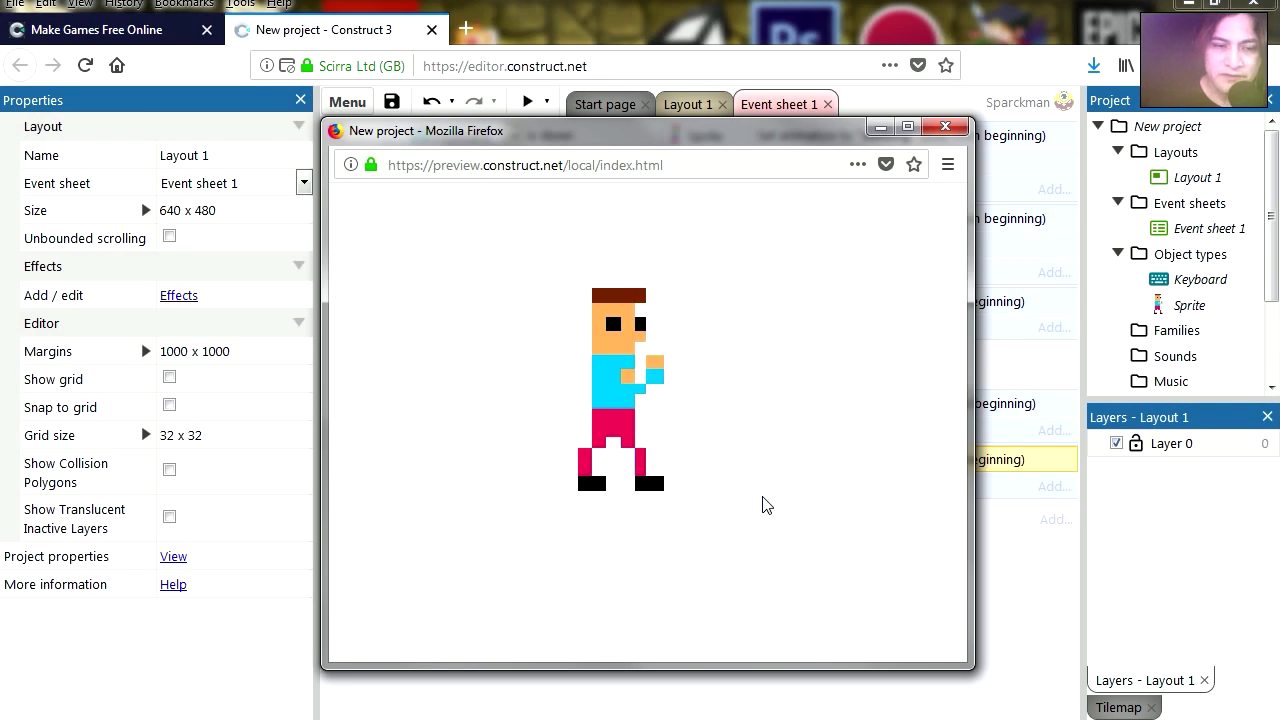
{"action": "key", "text": "Left"}
{"action": "key", "text": "Right"}
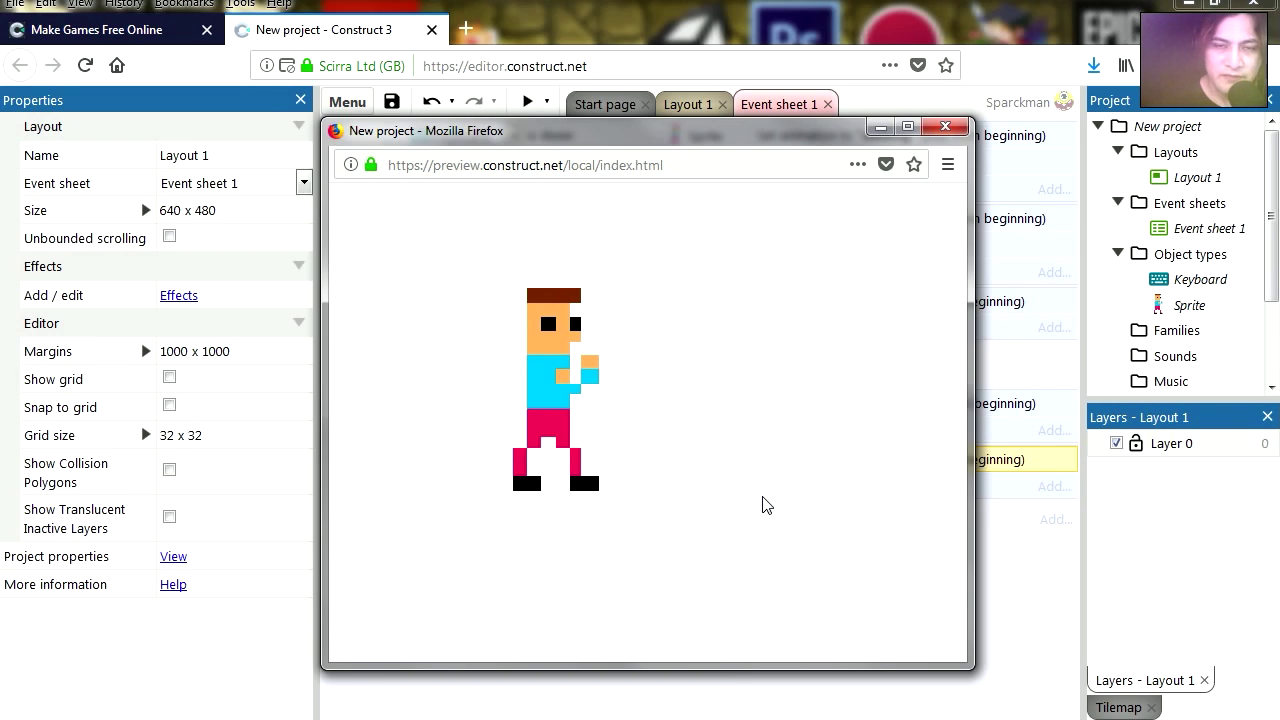